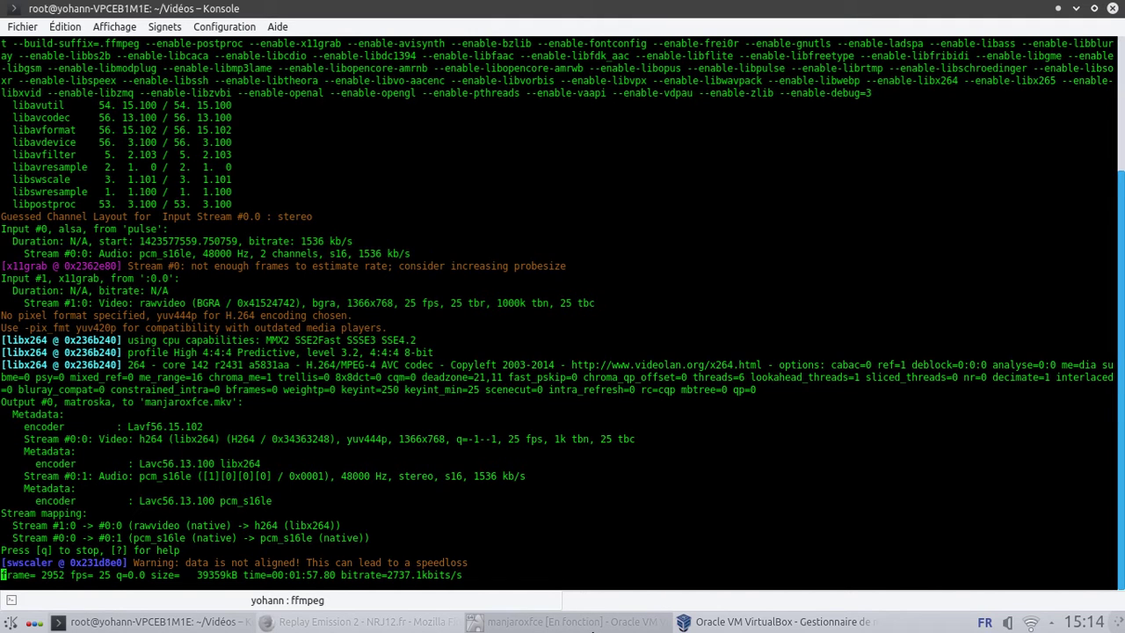
- Switch to the Manjaro Xfce virtual machine and launch the htop process viewer from the system applications
{"action": "left_click", "coordinate": [592, 630]}
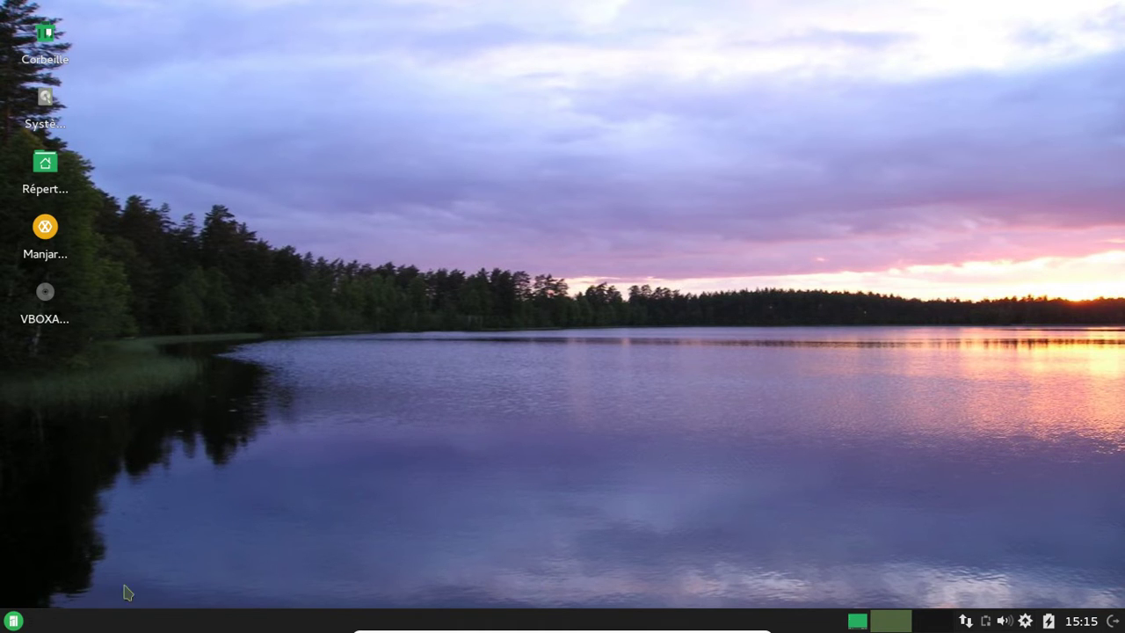
{"action": "left_click", "coordinate": [13, 620]}
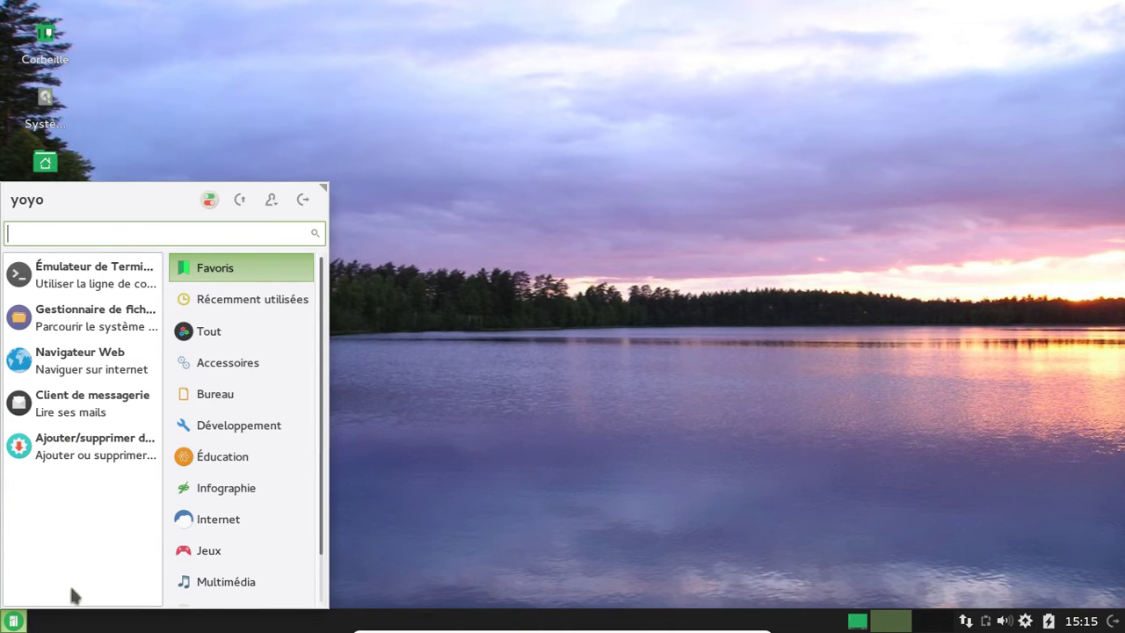
{"action": "scroll", "coordinate": [261, 488], "scroll_direction": "down", "scroll_amount": 2}
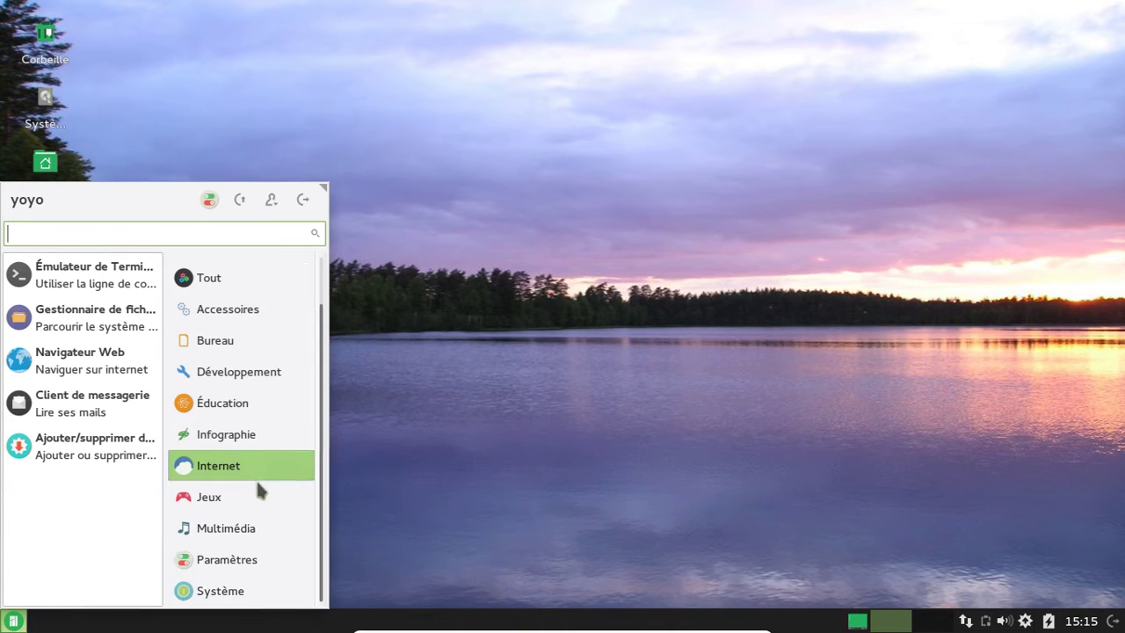
{"action": "left_click", "coordinate": [226, 563]}
{"action": "scroll", "coordinate": [94, 466], "scroll_direction": "down", "scroll_amount": 5}
{"action": "scroll", "coordinate": [94, 479], "scroll_direction": "down", "scroll_amount": 5}
{"action": "left_click", "coordinate": [221, 592]}
{"action": "scroll", "coordinate": [42, 457], "scroll_direction": "down", "scroll_amount": 2}
{"action": "left_click", "coordinate": [64, 561]}
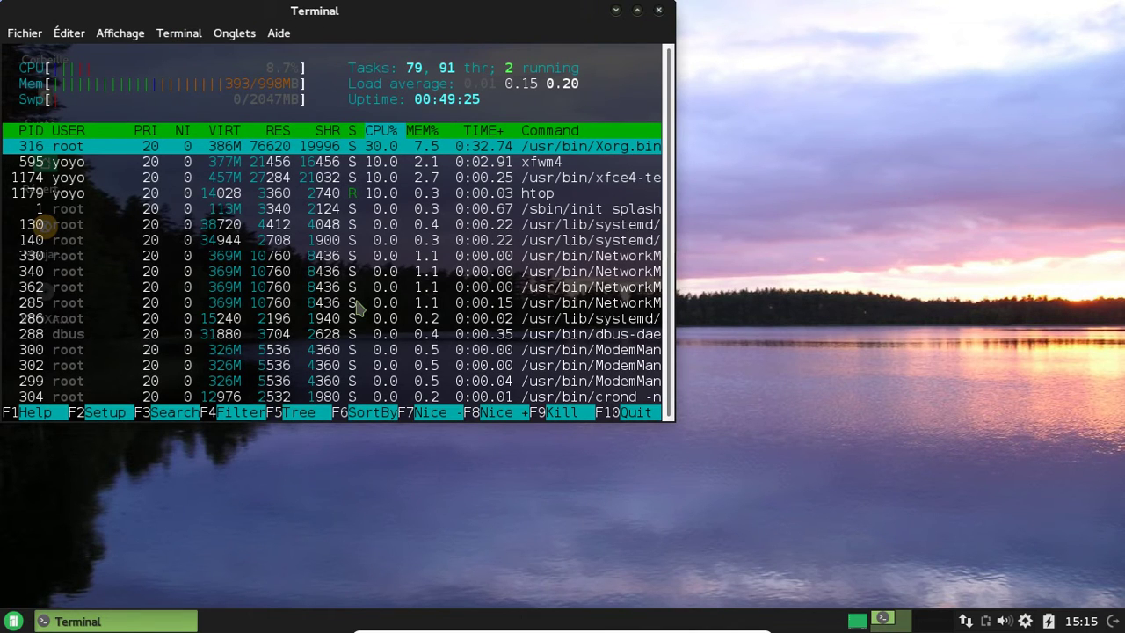
- Move the terminal window running htop away from the desktop icons towards the middle of the desktop
{"action": "left_click_drag", "start_coordinate": [470, 13], "coordinate": [659, 95]}
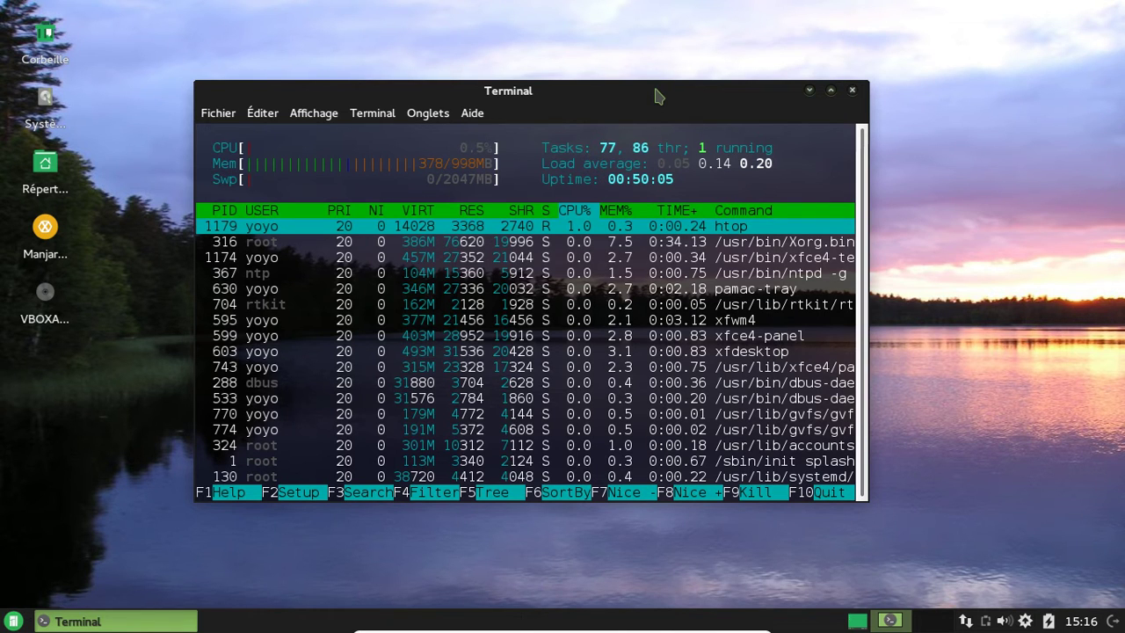
{"action": "left_click_drag", "start_coordinate": [658, 95], "coordinate": [762, 89]}
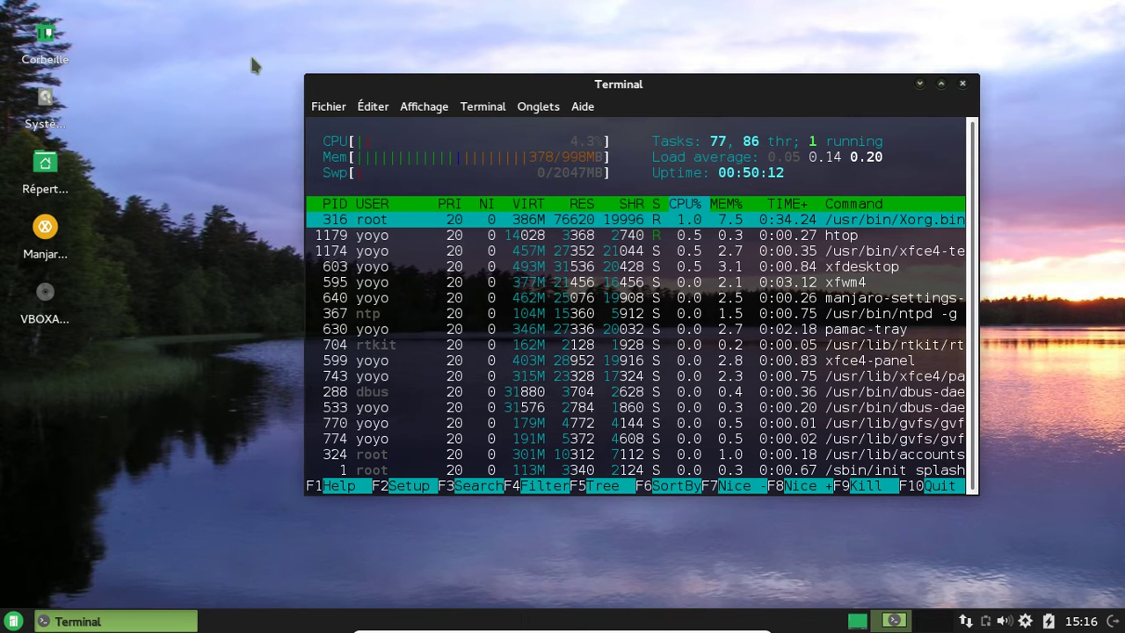
{"action": "left_click_drag", "start_coordinate": [521, 80], "coordinate": [550, 78]}
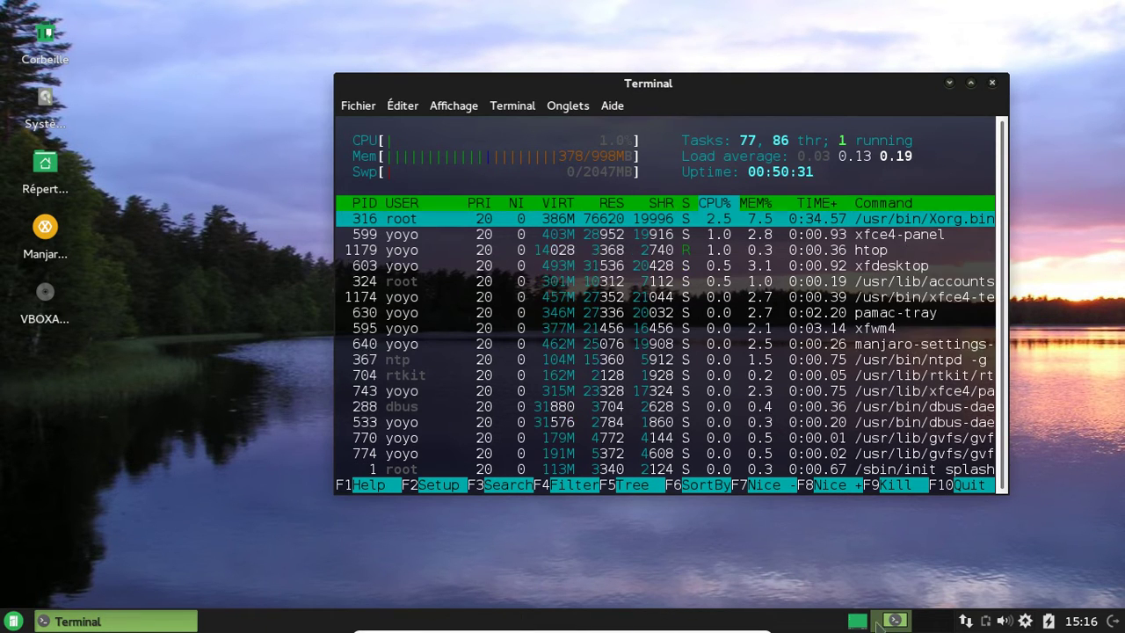
- Minimize all open windows to show the desktop and restore them
{"action": "left_click", "coordinate": [922, 629]}
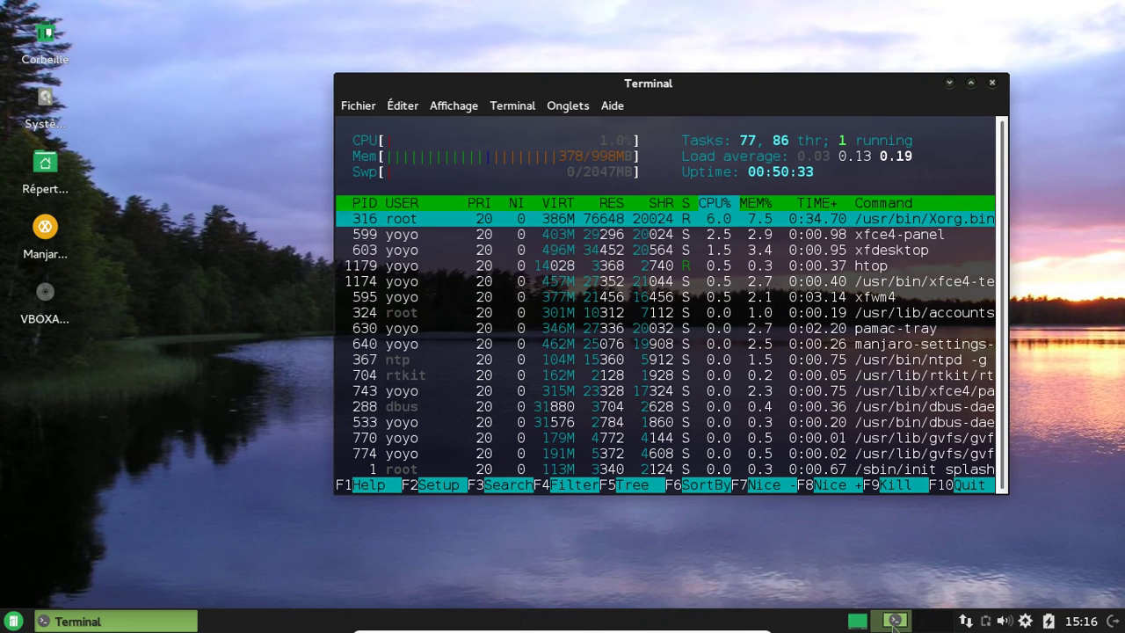
{"action": "left_click", "coordinate": [889, 626]}
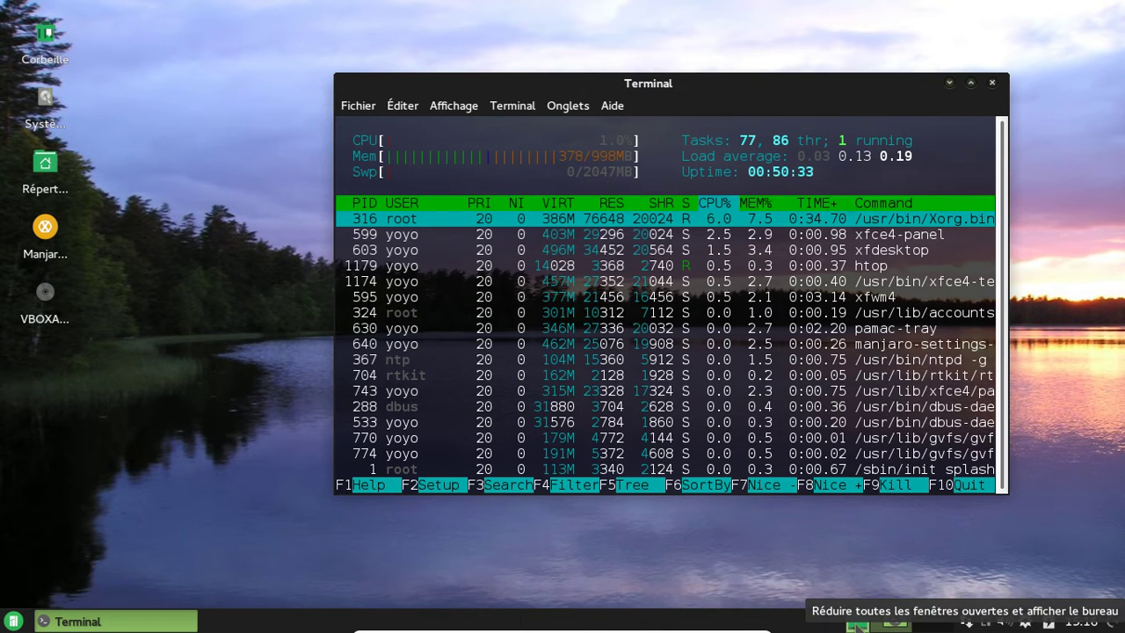
{"action": "left_click", "coordinate": [857, 625]}
{"action": "left_click", "coordinate": [855, 624]}
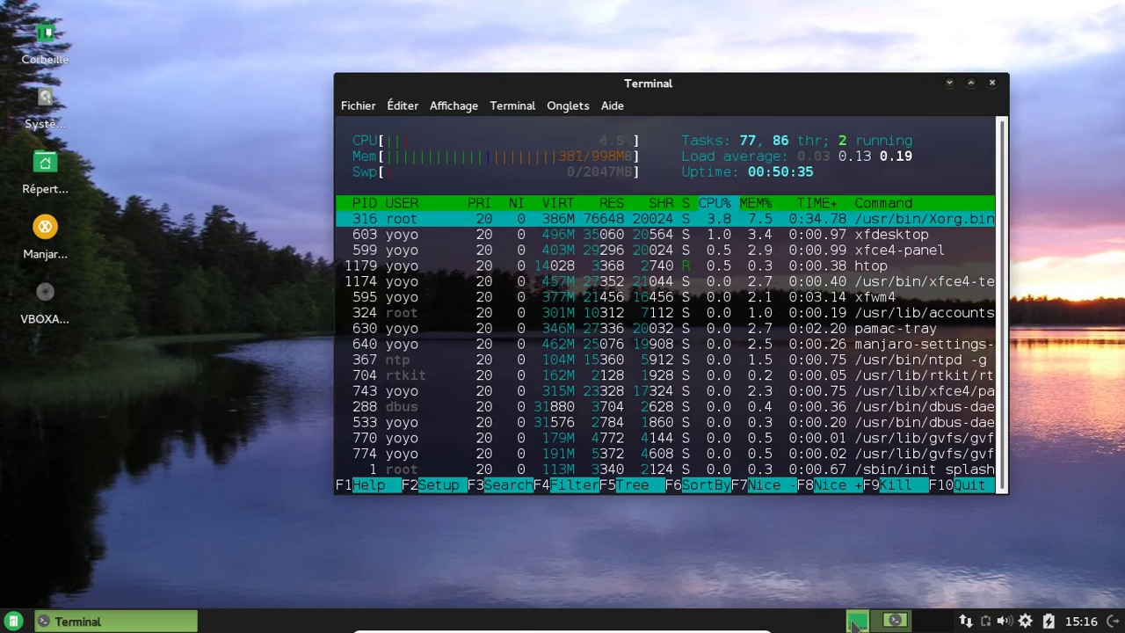
{"action": "left_click", "coordinate": [854, 624]}
{"action": "left_click", "coordinate": [853, 625]}
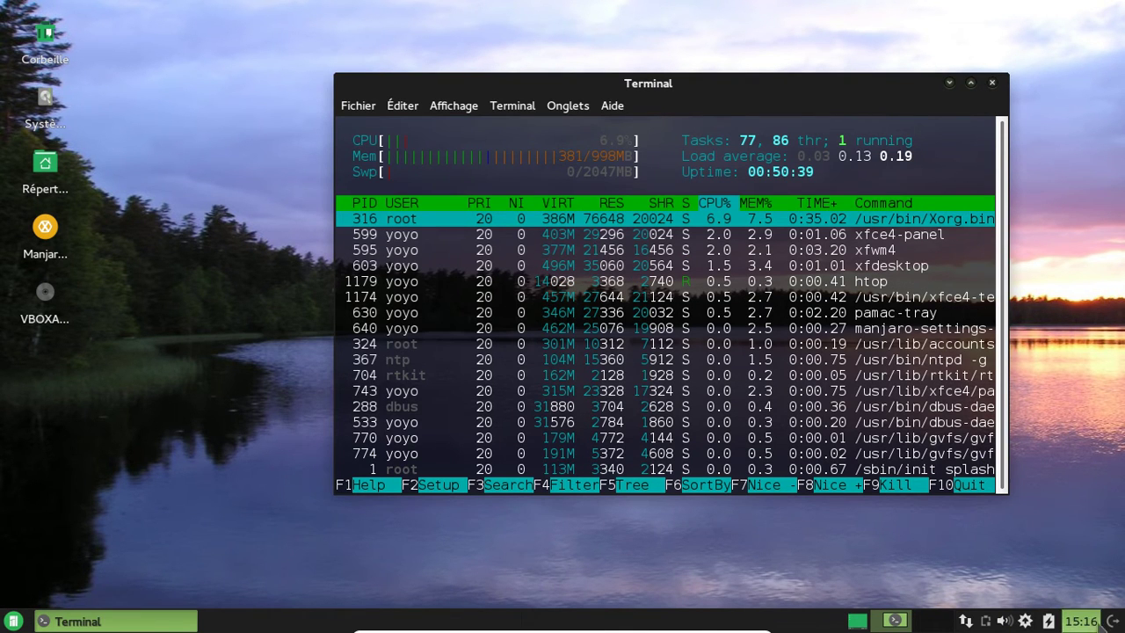
- Raise the system sound volume to maximum and shift the terminal window slightly up and to the left
{"action": "left_click", "coordinate": [1005, 621]}
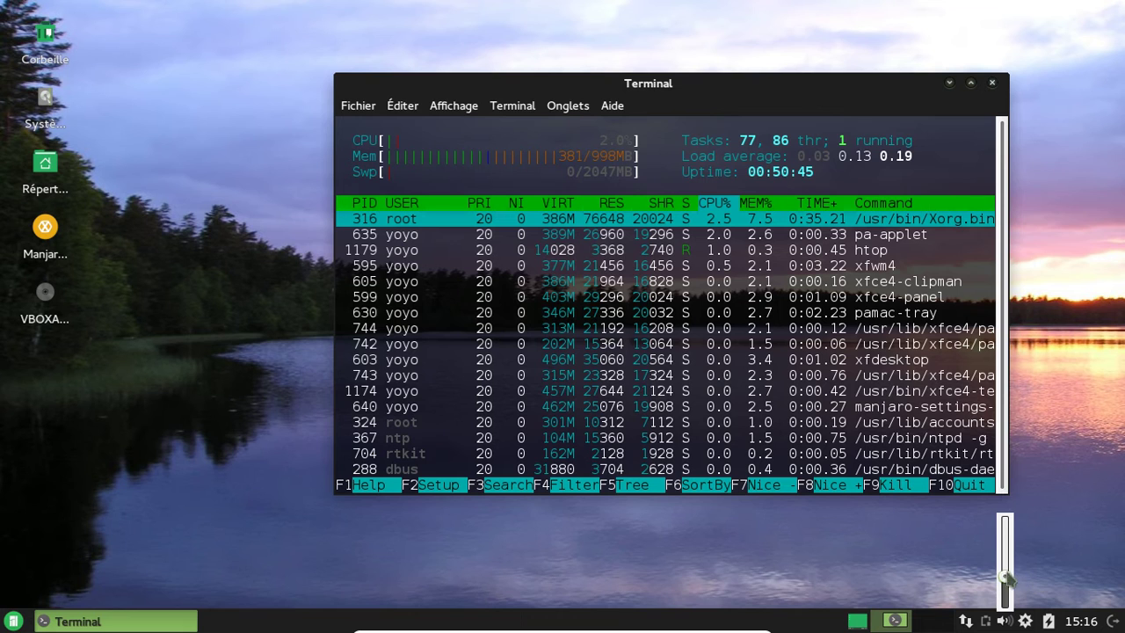
{"action": "left_click_drag", "start_coordinate": [1005, 576], "coordinate": [1009, 473]}
{"action": "left_click", "coordinate": [1006, 497]}
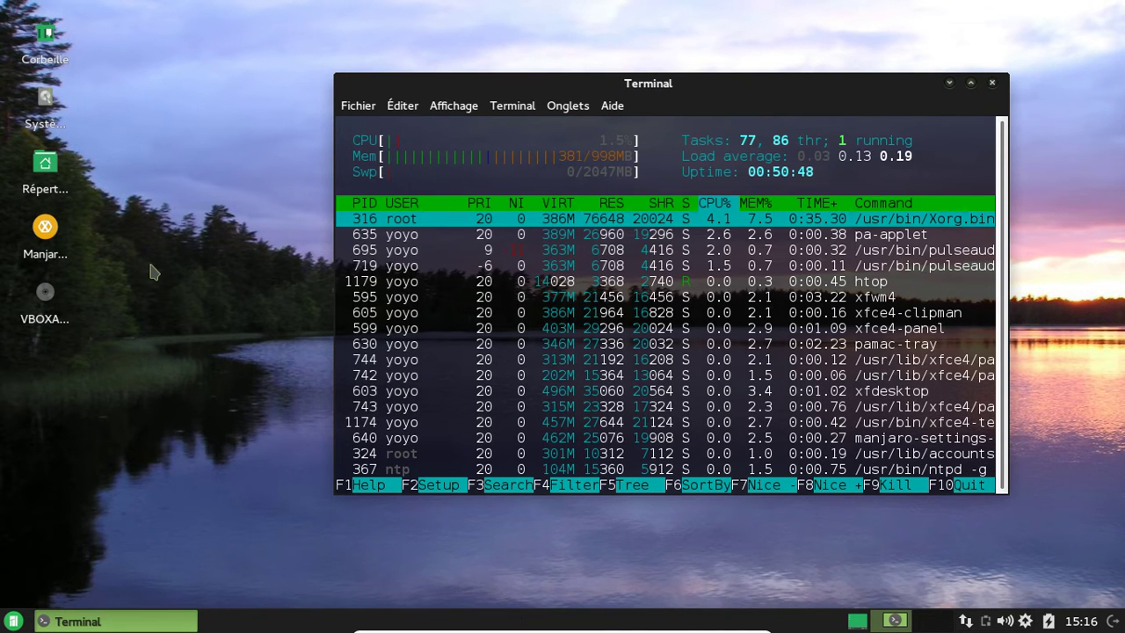
{"action": "left_click_drag", "start_coordinate": [552, 91], "coordinate": [529, 78]}
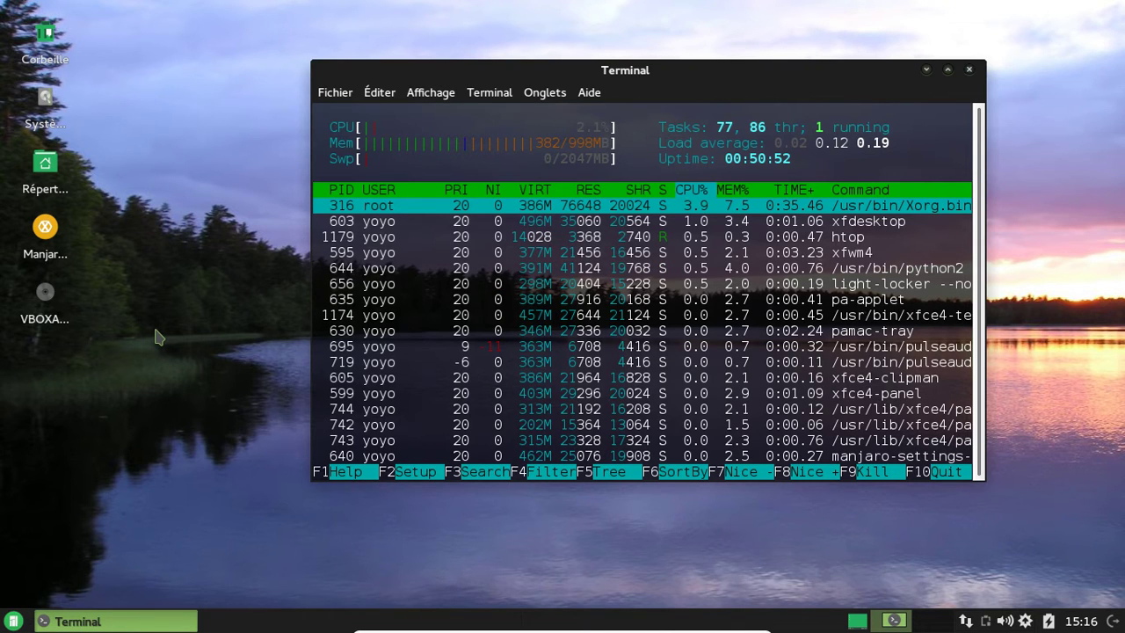
- Look through the application categories and enlarge the applications menu until it fills the whole screen
{"action": "left_click", "coordinate": [13, 621]}
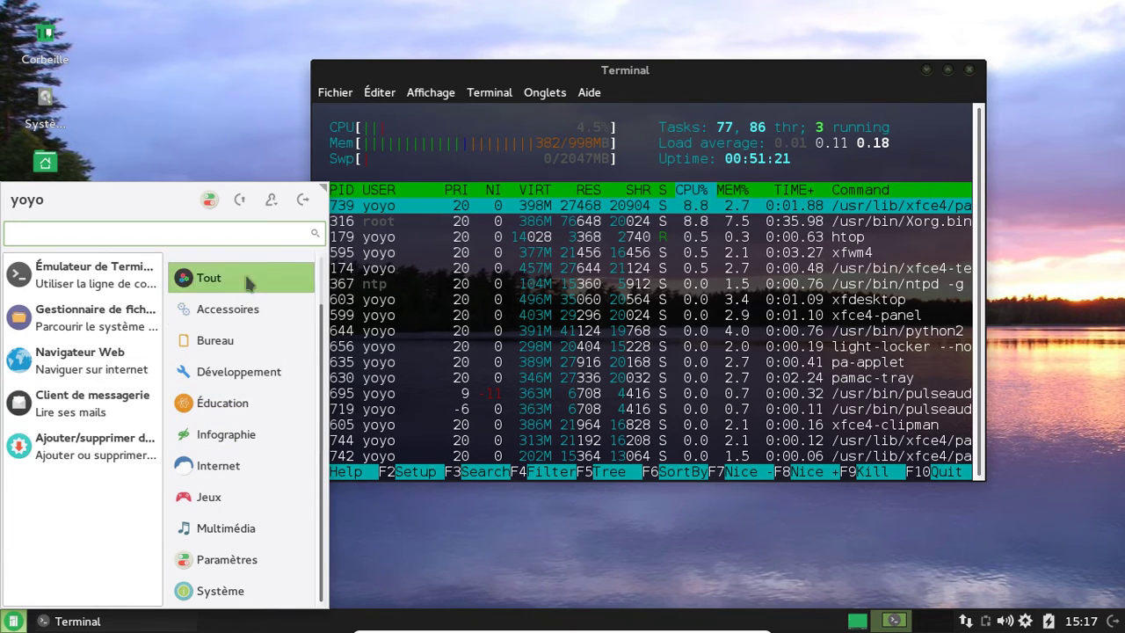
{"action": "scroll", "coordinate": [255, 369], "scroll_direction": "up", "scroll_amount": 1}
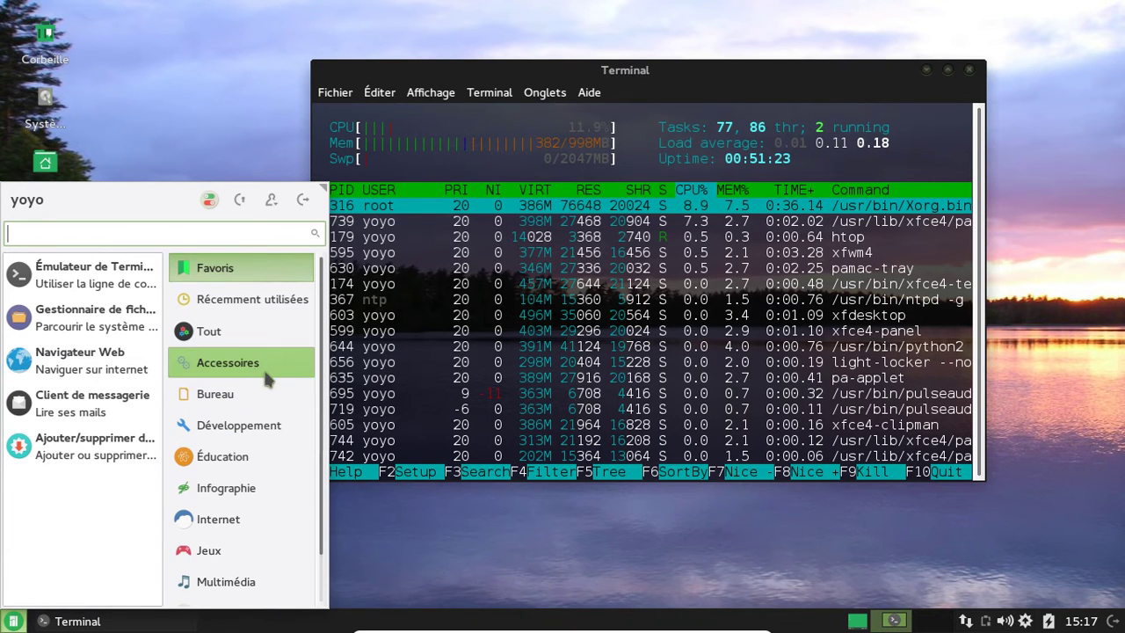
{"action": "scroll", "coordinate": [264, 369], "scroll_direction": "down", "scroll_amount": 1}
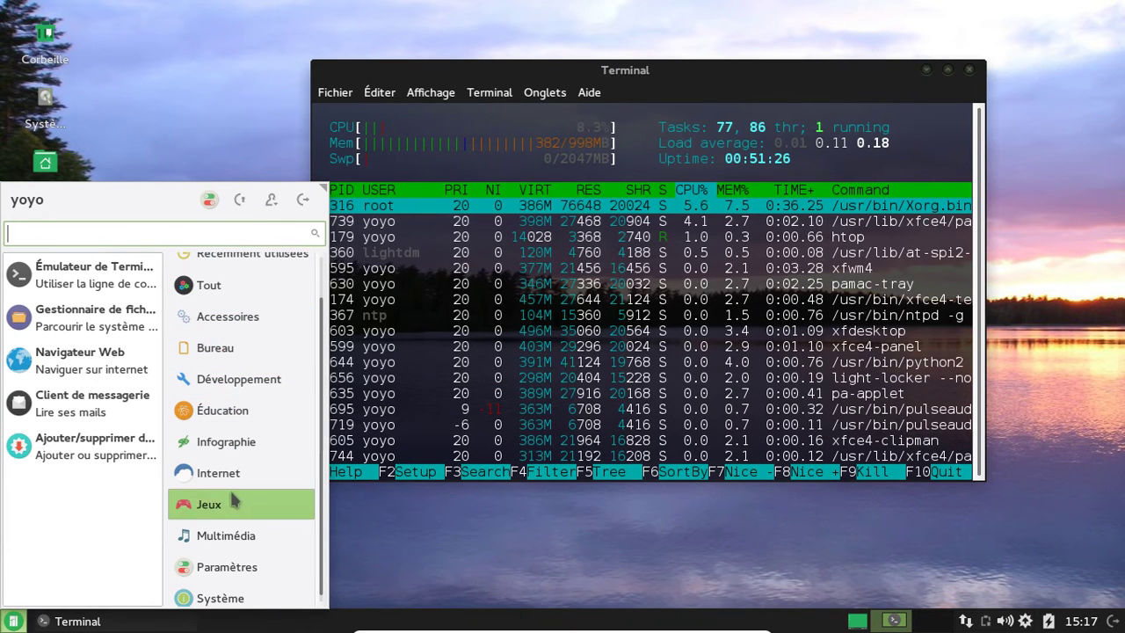
{"action": "scroll", "coordinate": [246, 479], "scroll_direction": "up", "scroll_amount": 1}
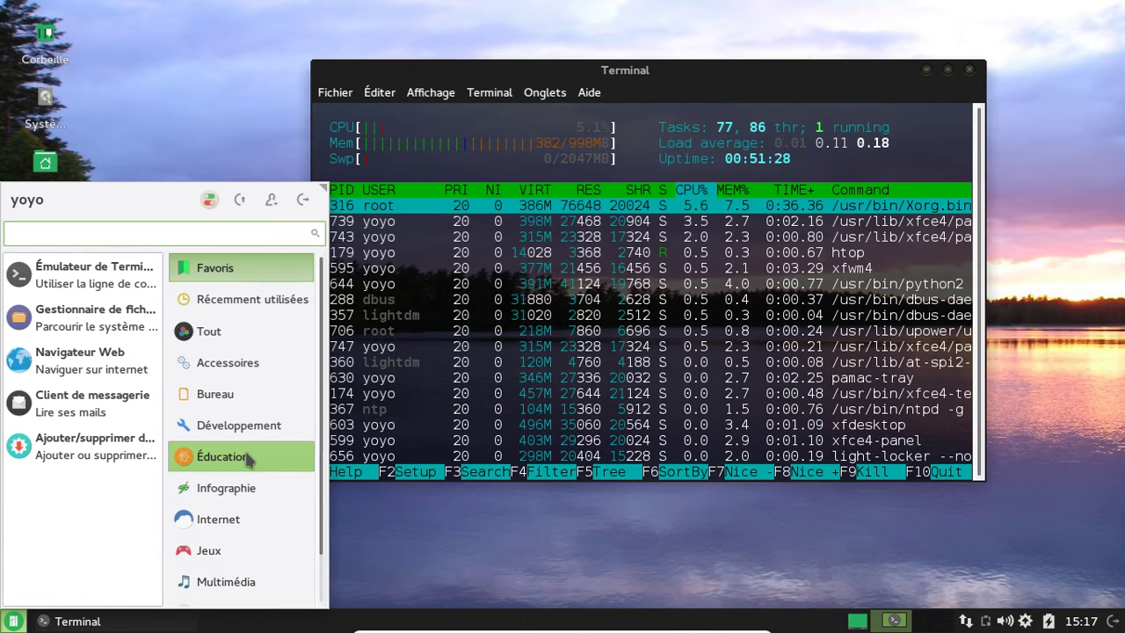
{"action": "left_click_drag", "start_coordinate": [322, 187], "coordinate": [1119, 5]}
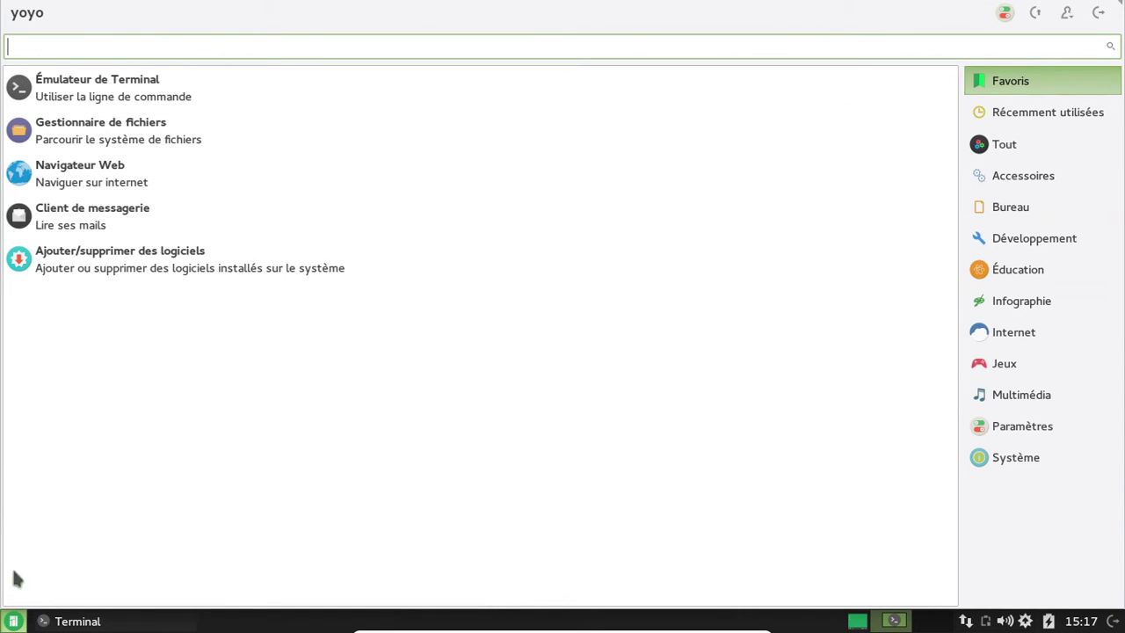
{"action": "left_click", "coordinate": [12, 620]}
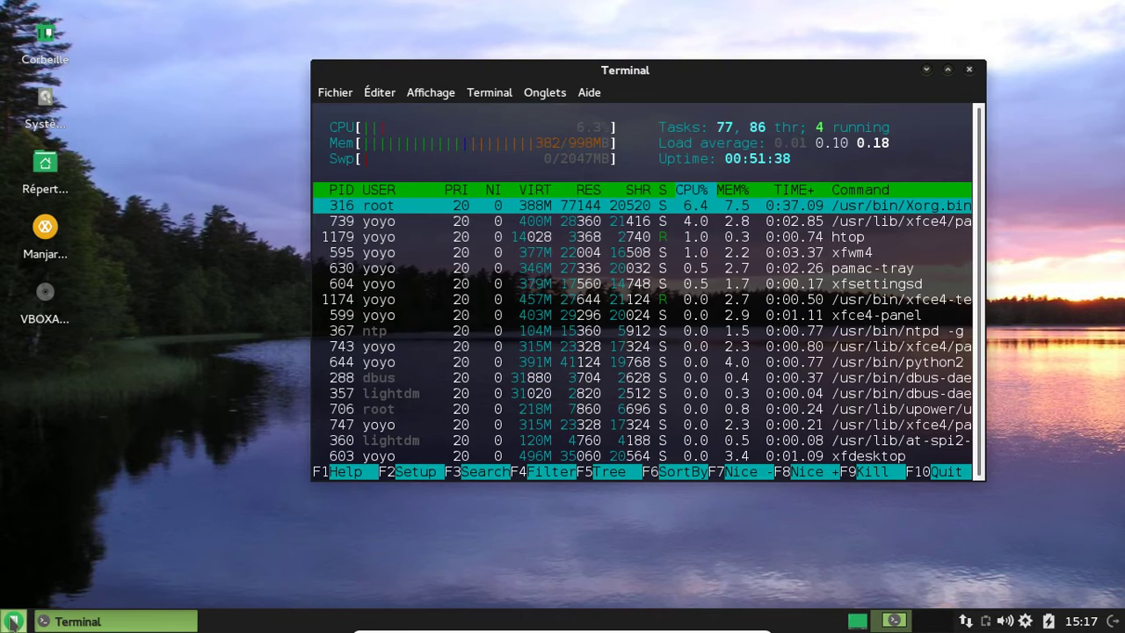
- Search the installed applications for "terminal" and clear the search
{"action": "left_click", "coordinate": [12, 621]}
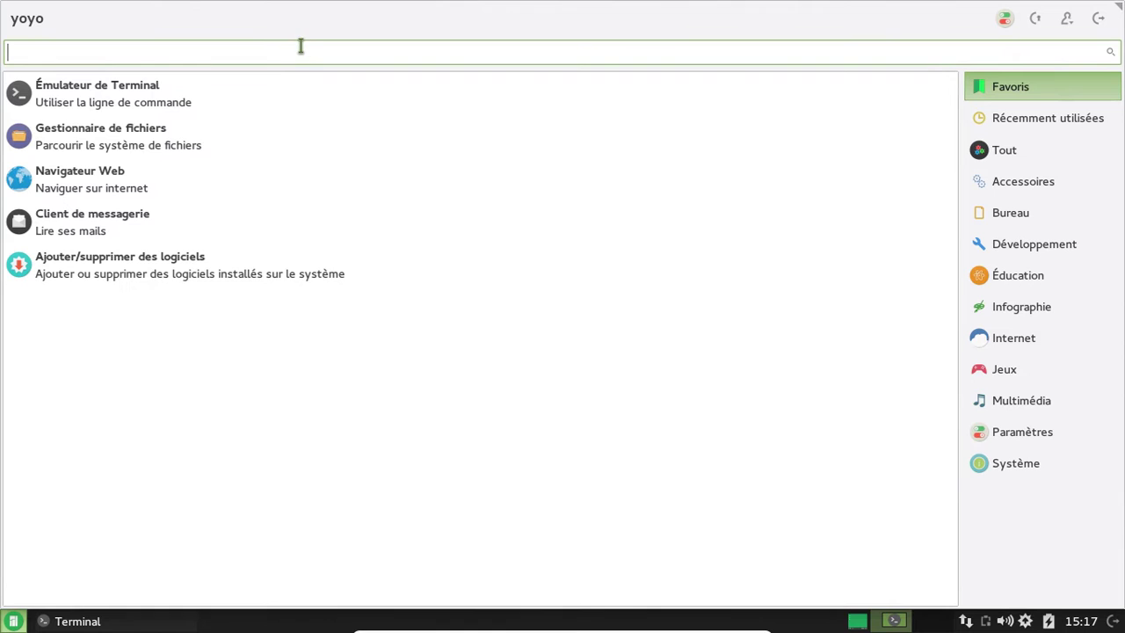
{"action": "type", "text": "terminal"}
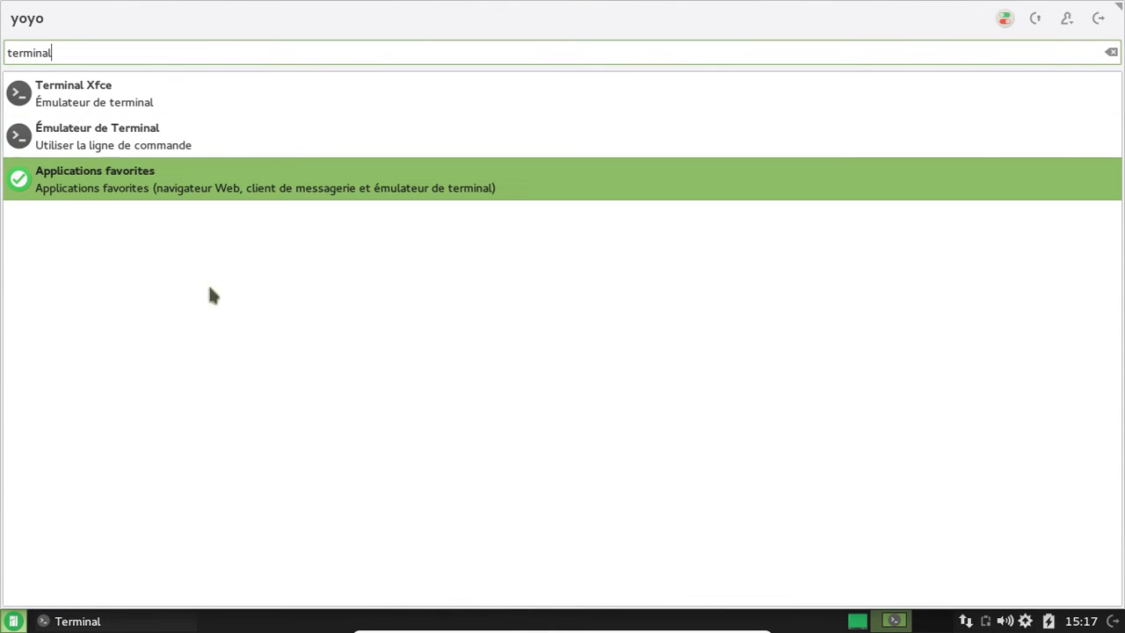
{"action": "key", "text": "BackSpace"}
{"action": "key", "text": "BackSpace"}
{"action": "key", "text": "BackSpace"}
{"action": "key", "text": "BackSpace"}
{"action": "key", "text": "BackSpace"}
{"action": "key", "text": "BackSpace"}
{"action": "key", "text": "BackSpace"}
{"action": "key", "text": "BackSpace"}
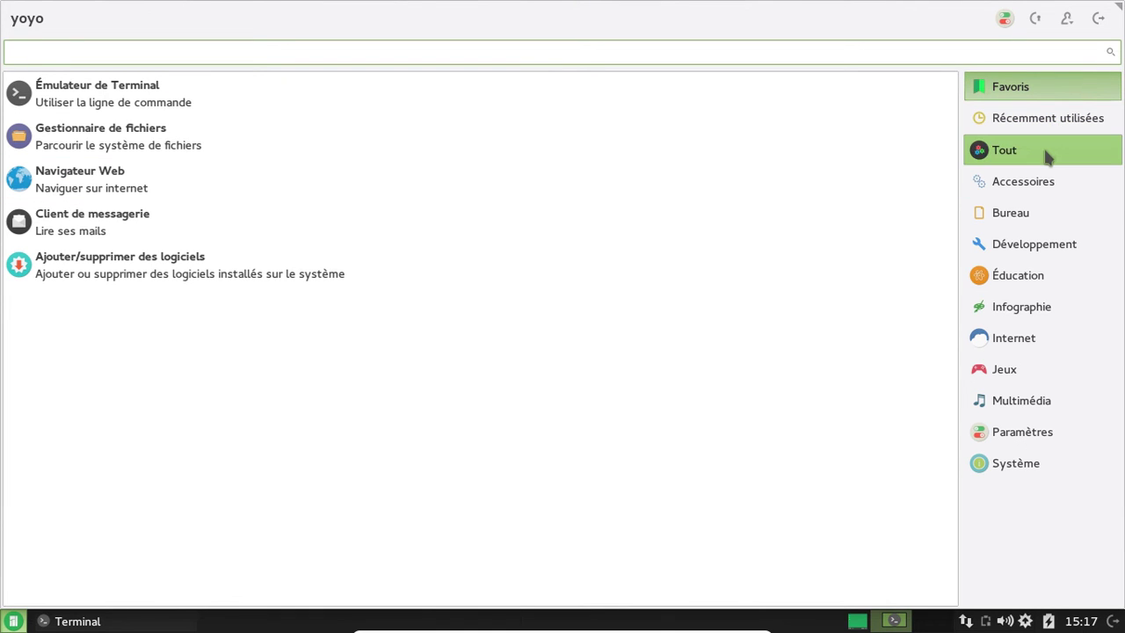
- Browse the Accessoires applications and view the commands available for the desktop background
{"action": "left_click", "coordinate": [1044, 181]}
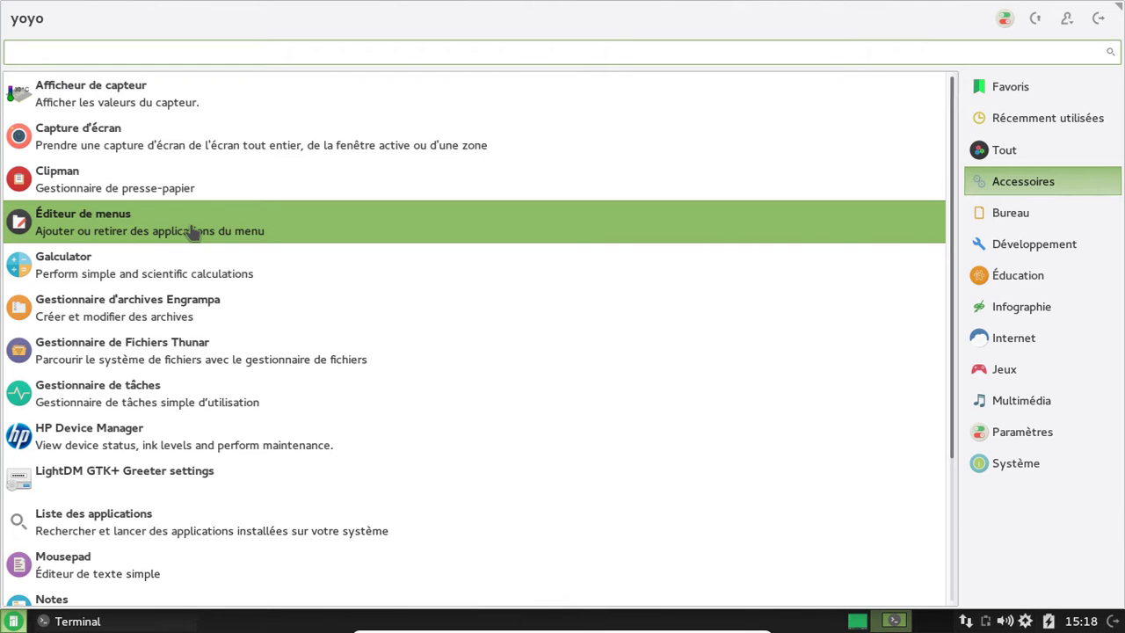
{"action": "left_click", "coordinate": [13, 621]}
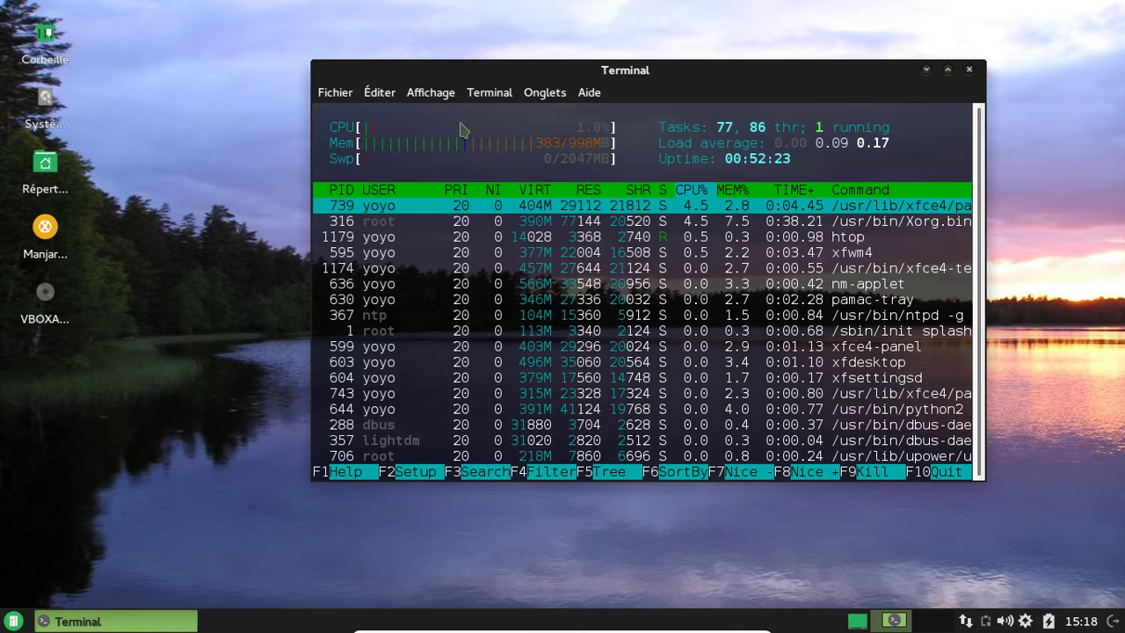
{"action": "right_click", "coordinate": [177, 22]}
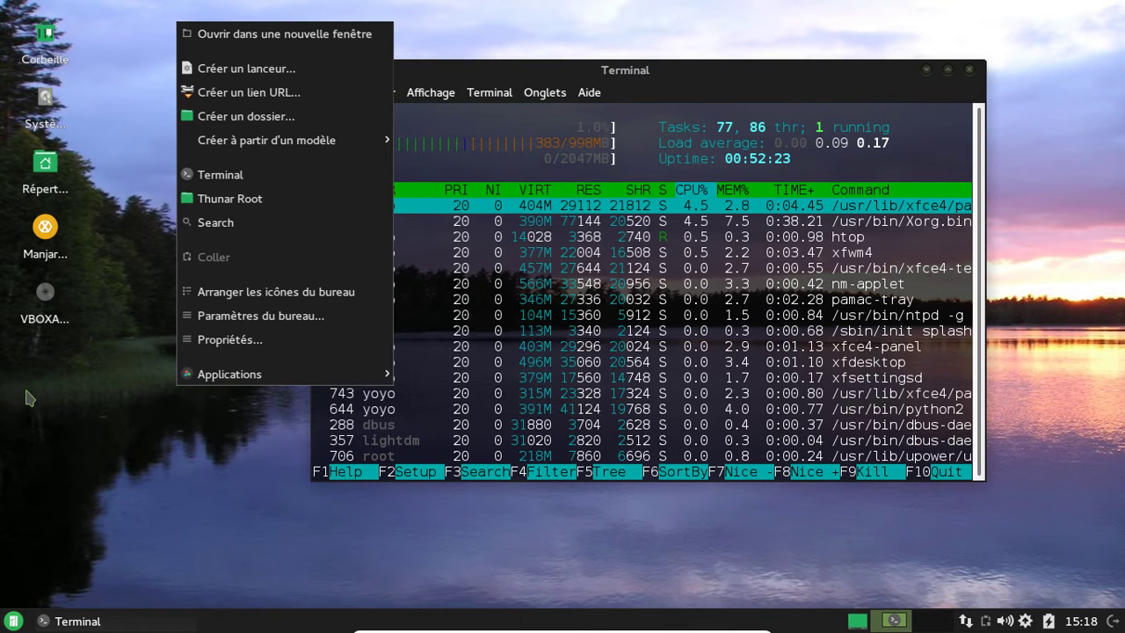
{"action": "left_click", "coordinate": [12, 621]}
- Launch the Thunar file manager from the Accessoires applications
{"action": "left_click", "coordinate": [13, 621]}
{"action": "left_click", "coordinate": [1043, 180]}
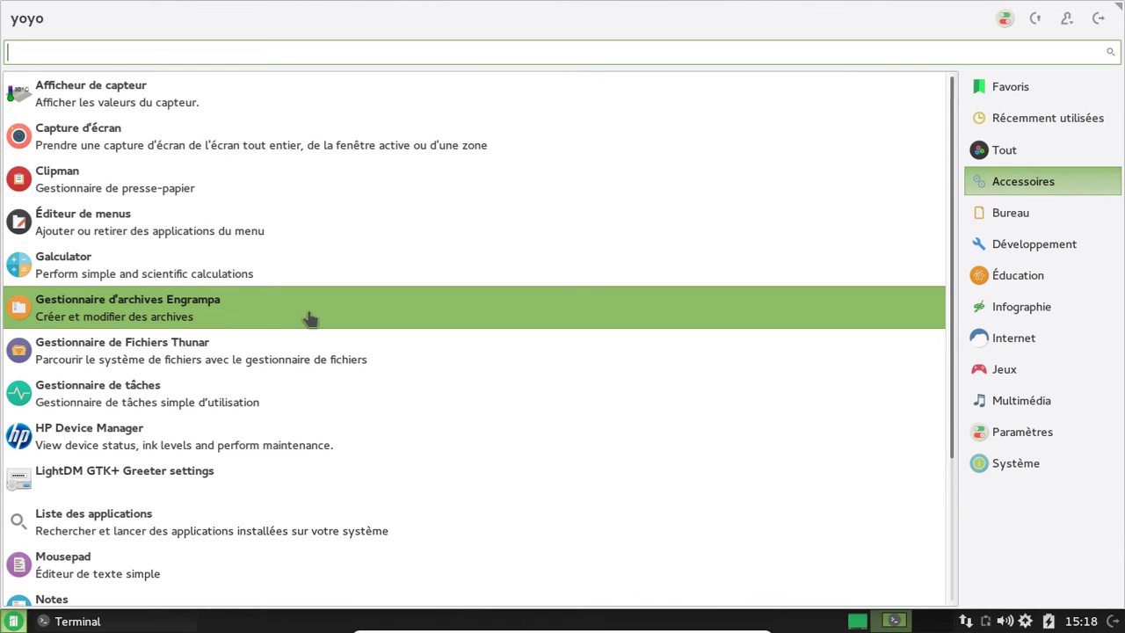
{"action": "left_click", "coordinate": [263, 370]}
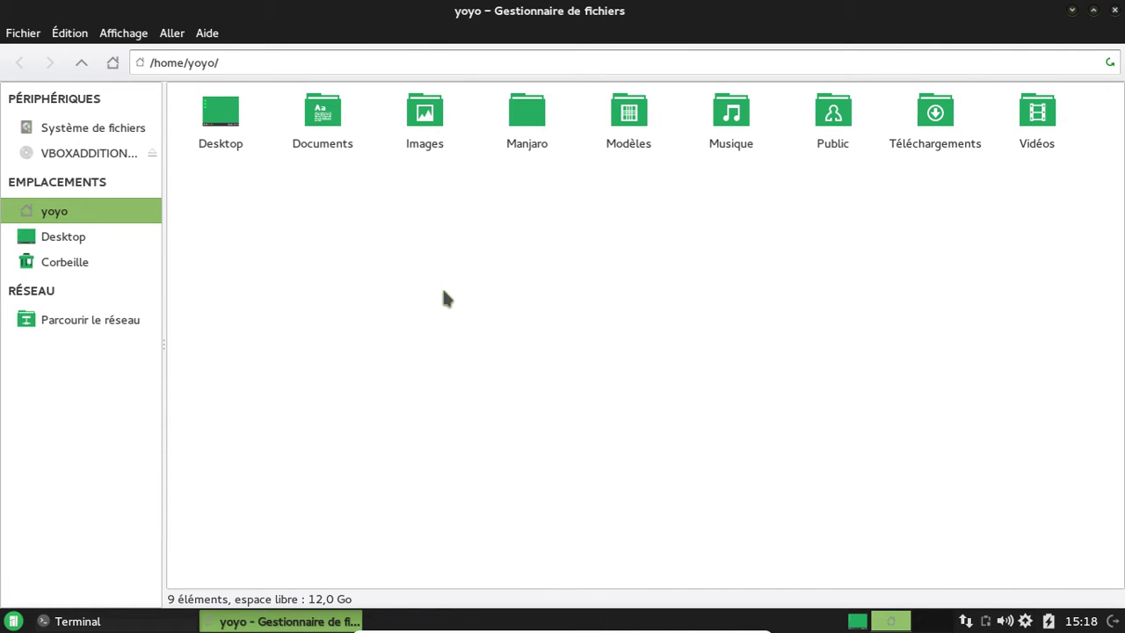
- View the Manjaro folder's contents, return to the home folder and check the Manjaro folder's properties
{"action": "double_click", "coordinate": [532, 117]}
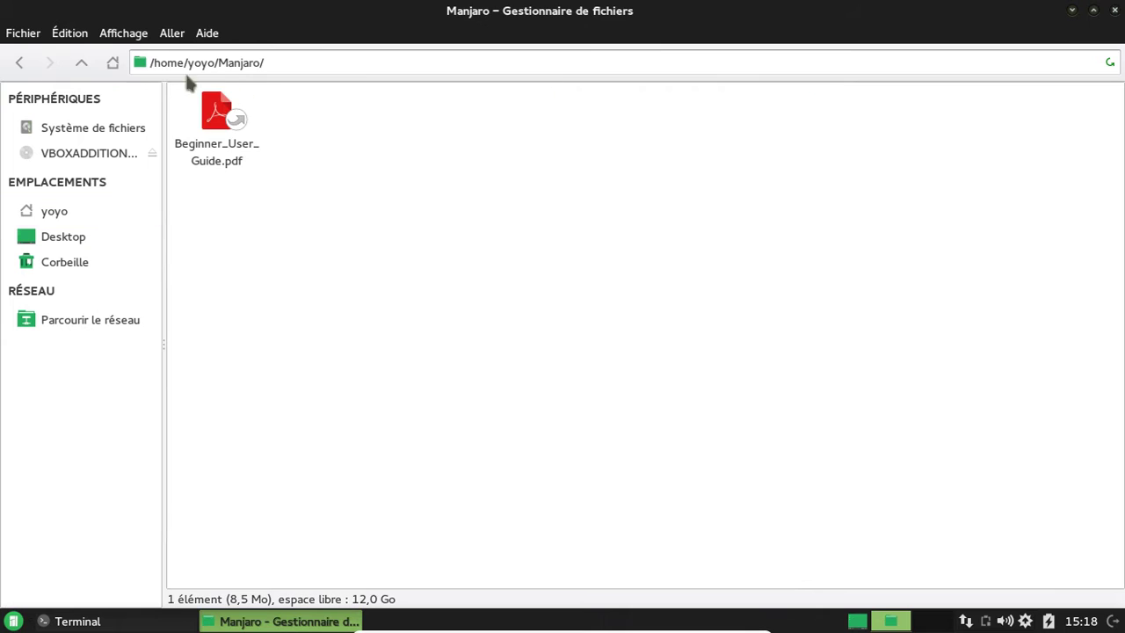
{"action": "left_click", "coordinate": [19, 62]}
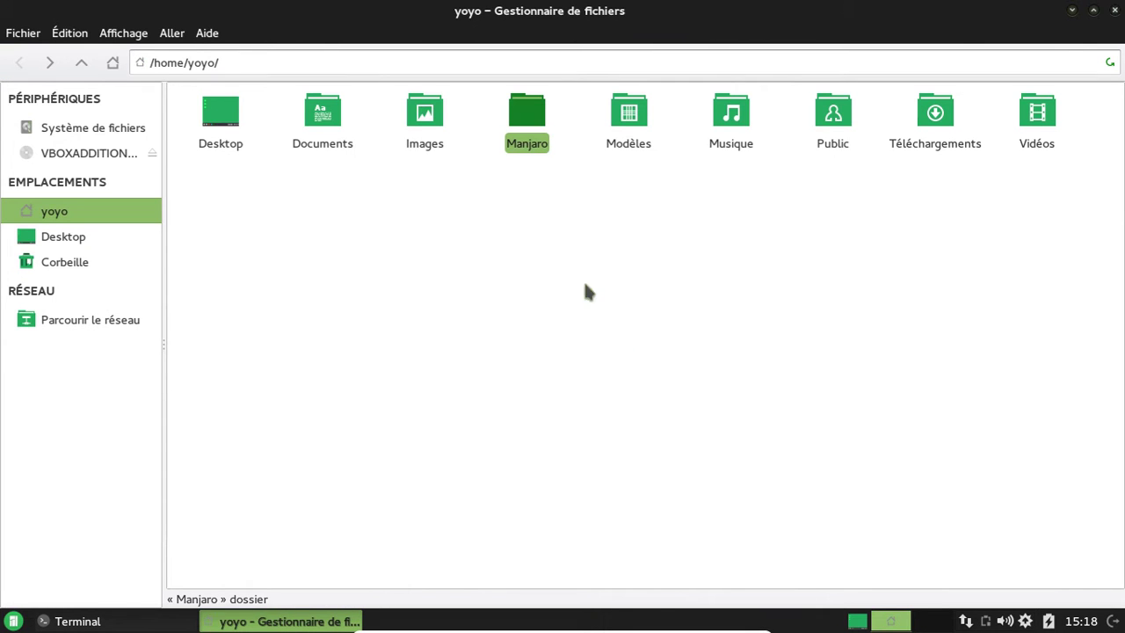
{"action": "left_click", "coordinate": [123, 33]}
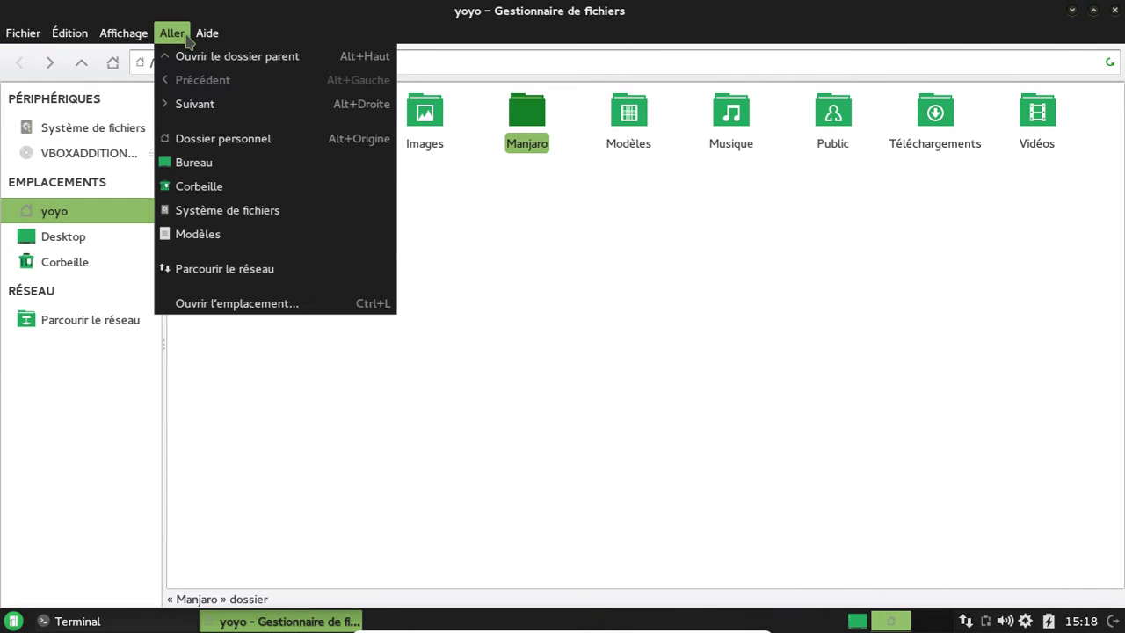
{"action": "left_click", "coordinate": [11, 35]}
{"action": "left_click", "coordinate": [21, 32]}
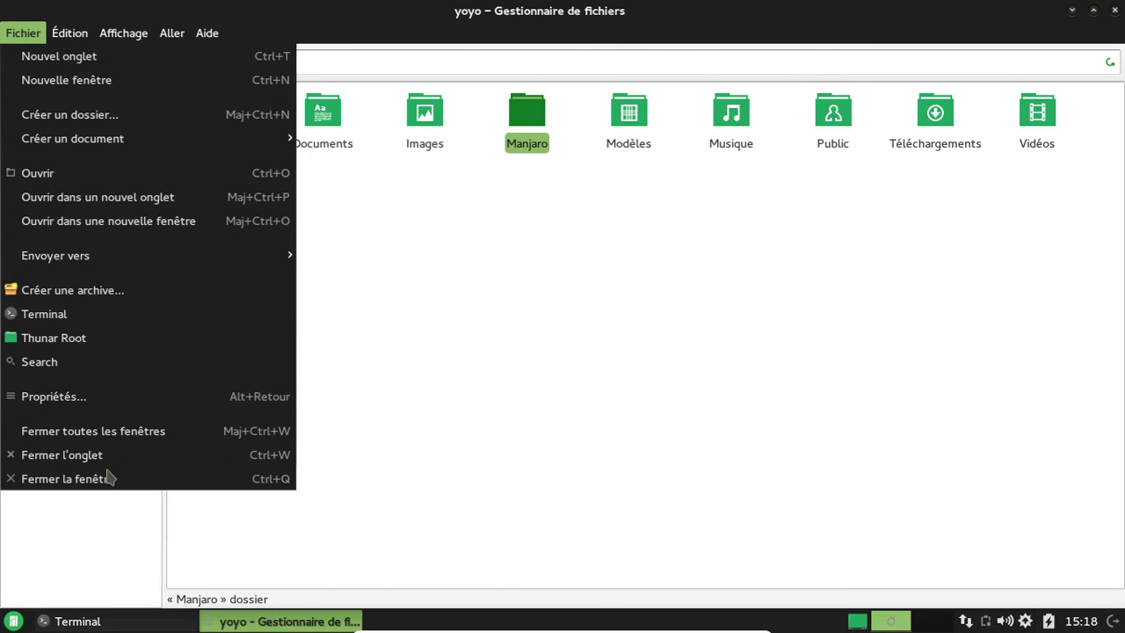
{"action": "left_click", "coordinate": [81, 396]}
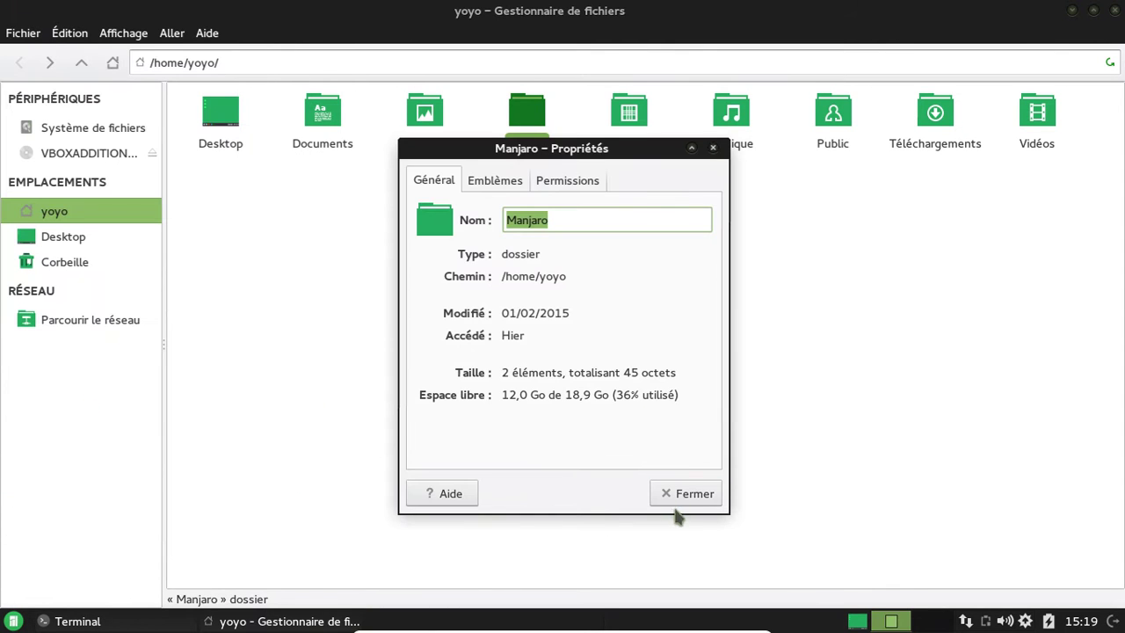
{"action": "left_click", "coordinate": [678, 501]}
- View the file manager's file operations and its display options
{"action": "left_click", "coordinate": [38, 37]}
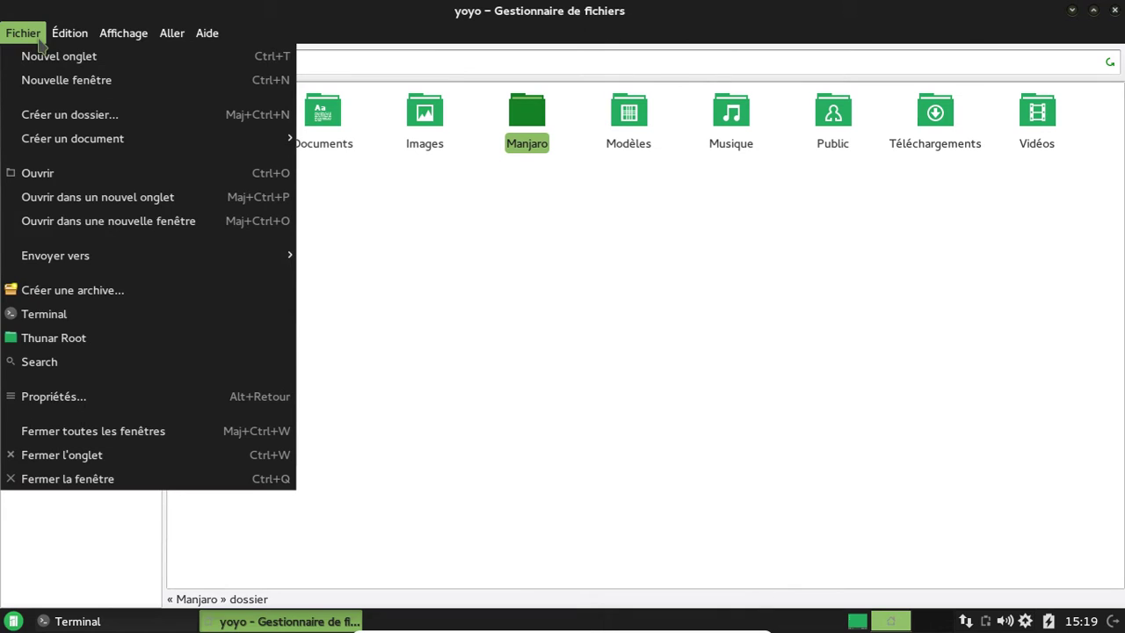
{"action": "left_click", "coordinate": [39, 39]}
{"action": "left_click", "coordinate": [103, 33]}
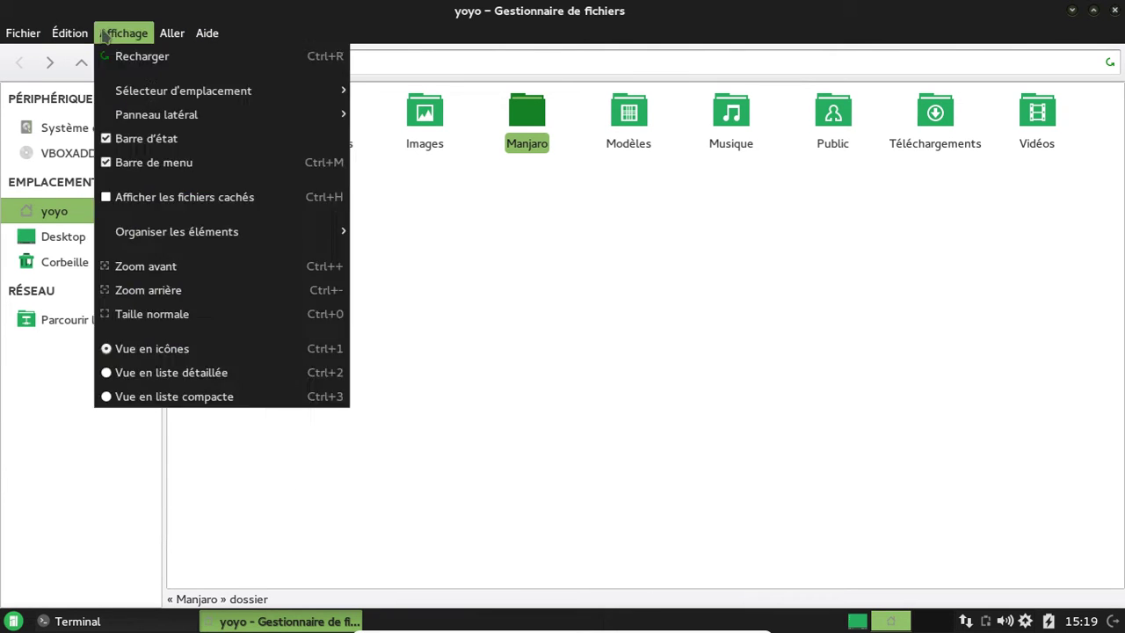
- Review the file manager's behaviour, advanced, side panel and display preferences, and close them
{"action": "left_click", "coordinate": [123, 385]}
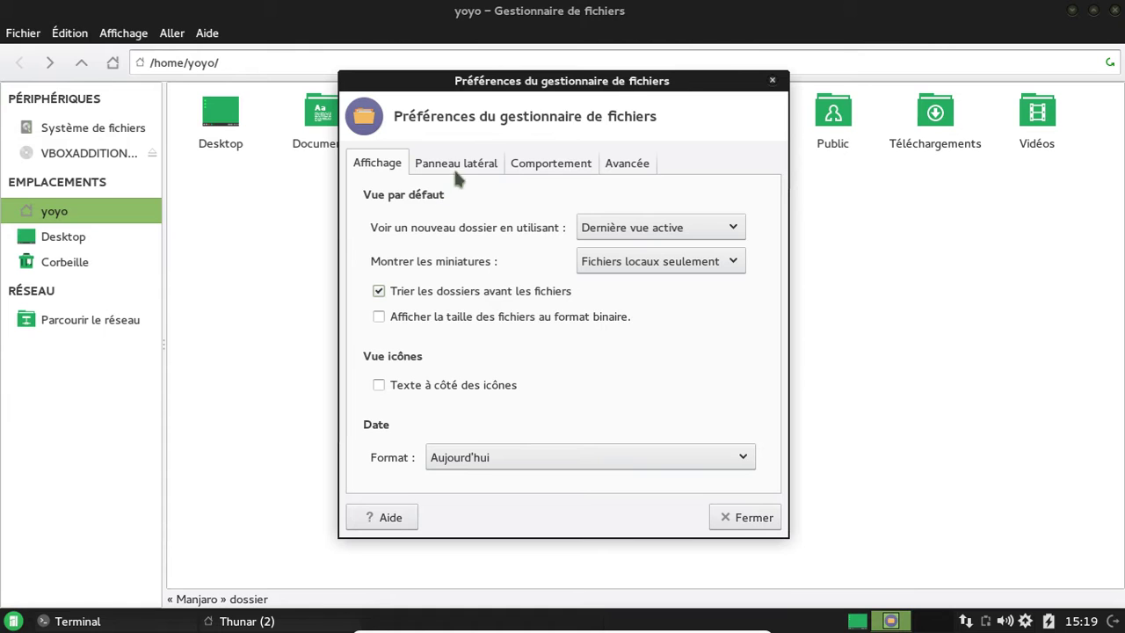
{"action": "left_click", "coordinate": [525, 167]}
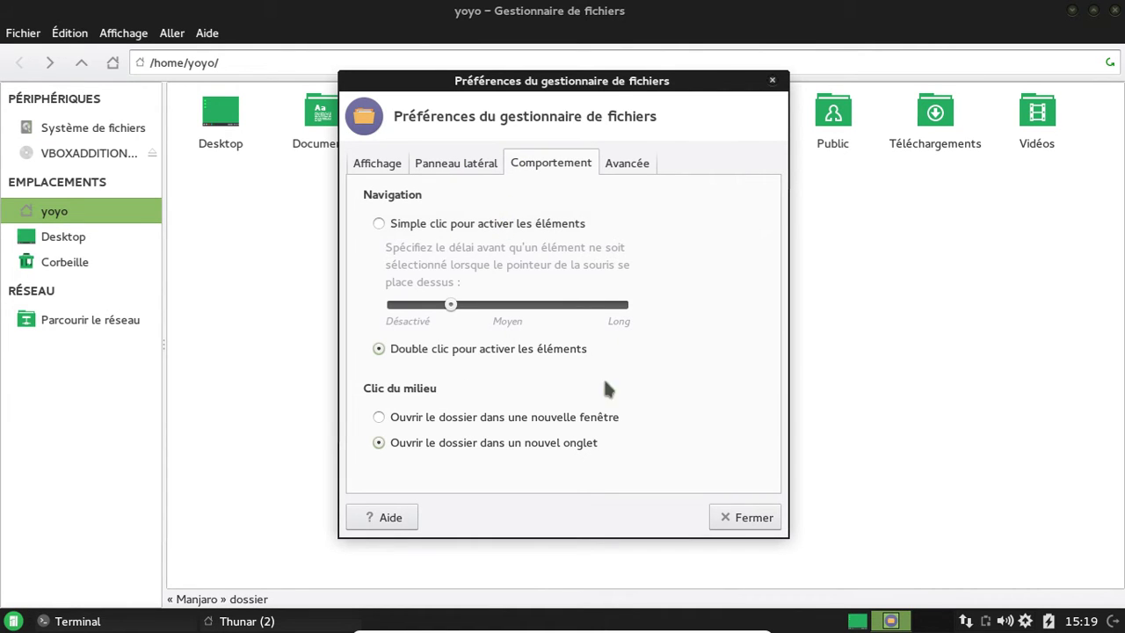
{"action": "left_click", "coordinate": [619, 165]}
{"action": "left_click", "coordinate": [455, 168]}
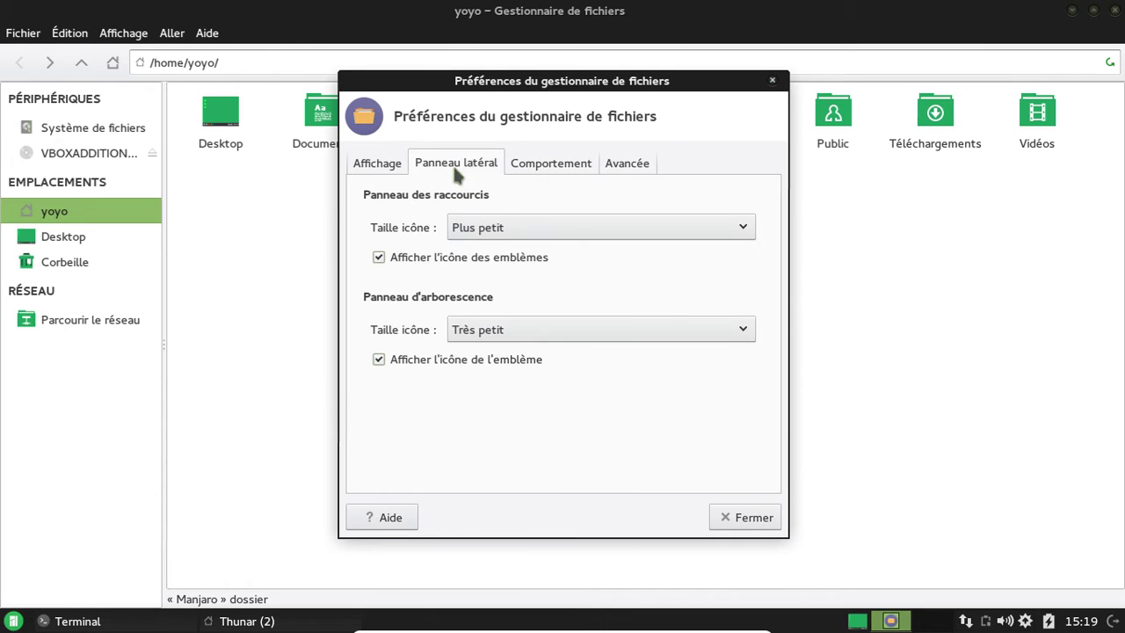
{"action": "left_click", "coordinate": [381, 167]}
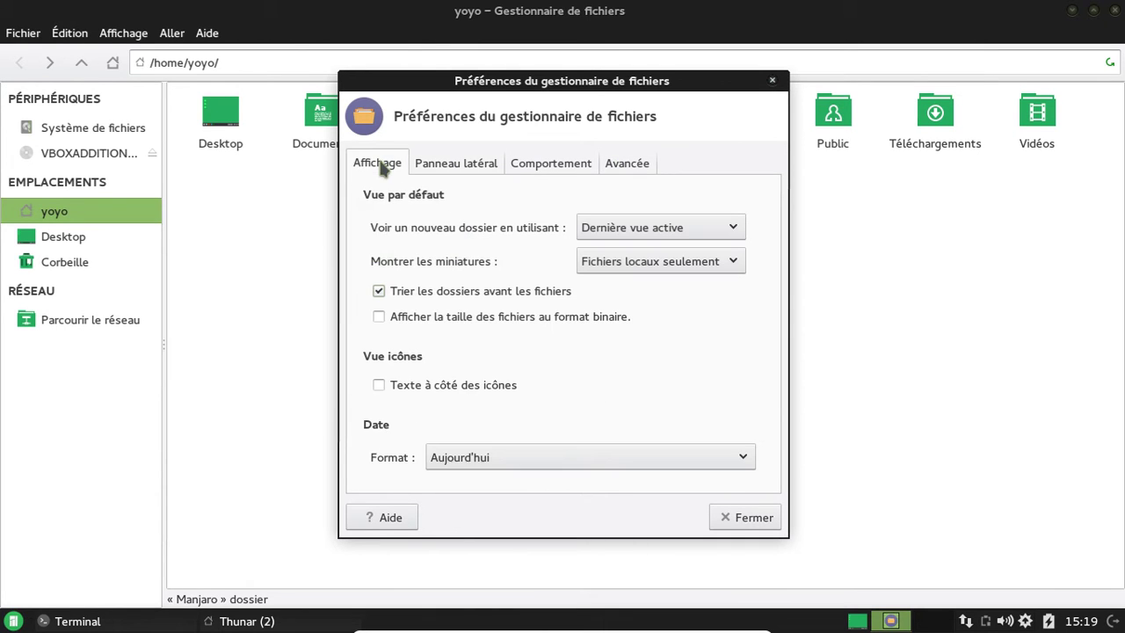
{"action": "left_click", "coordinate": [734, 518]}
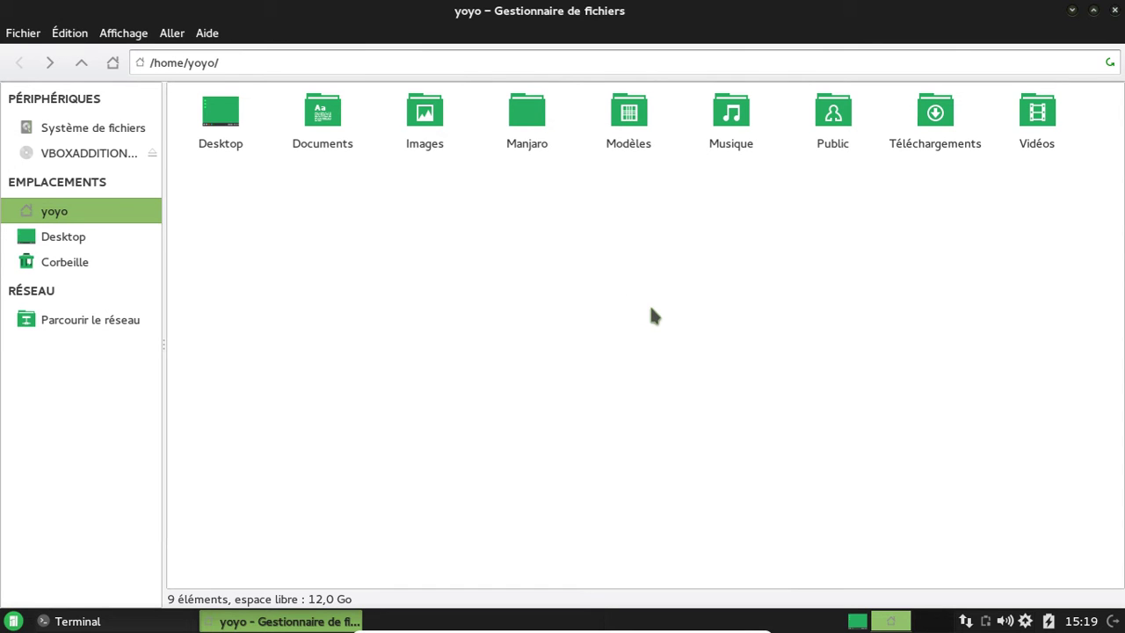
- Close the Thunar file manager window showing the home folder
{"action": "scroll", "coordinate": [651, 309], "scroll_direction": "up", "scroll_amount": 2}
{"action": "scroll", "coordinate": [651, 310], "scroll_direction": "down", "scroll_amount": 2}
{"action": "left_click", "coordinate": [1114, 10]}
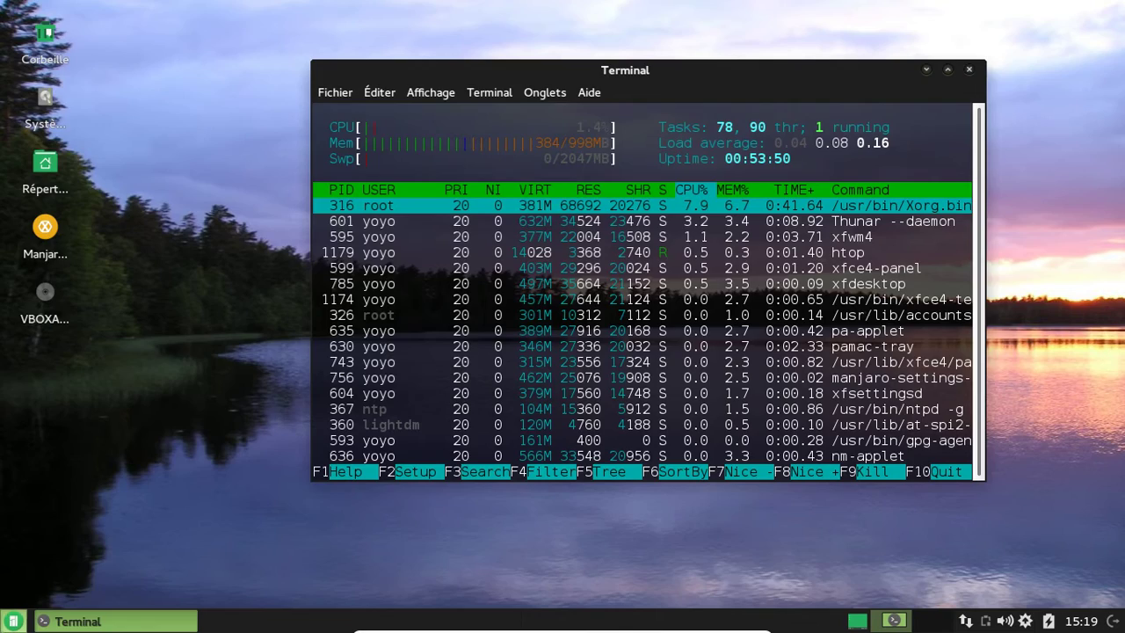
- Launch Gestionnaire de tâches from the Accessoires applications, view the running processes and close it
{"action": "left_click", "coordinate": [14, 620]}
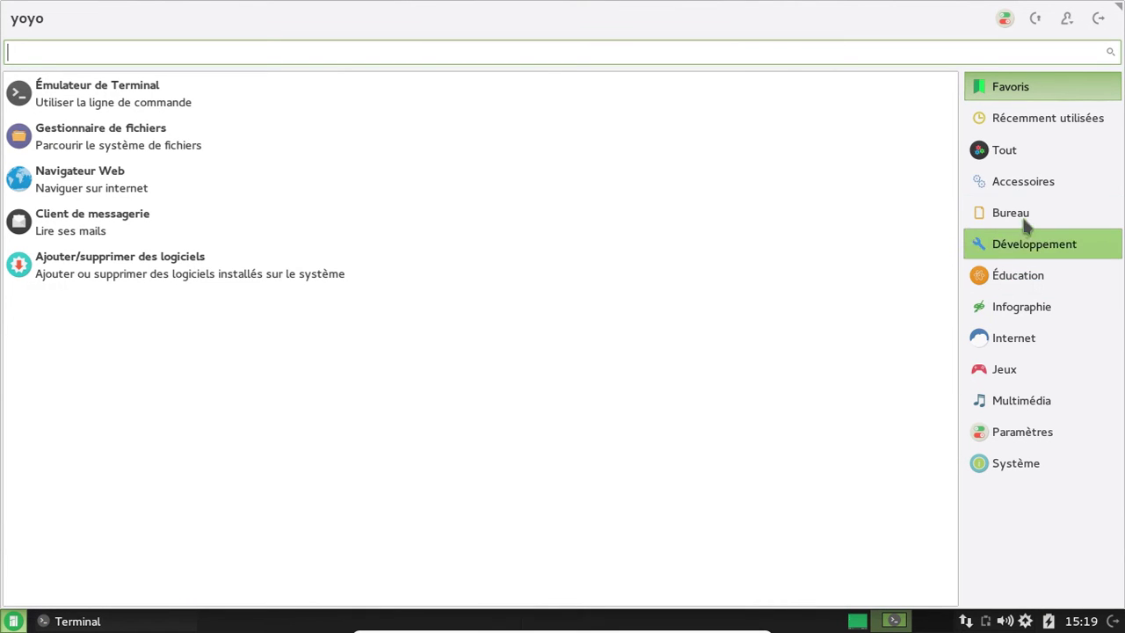
{"action": "left_click", "coordinate": [1040, 187]}
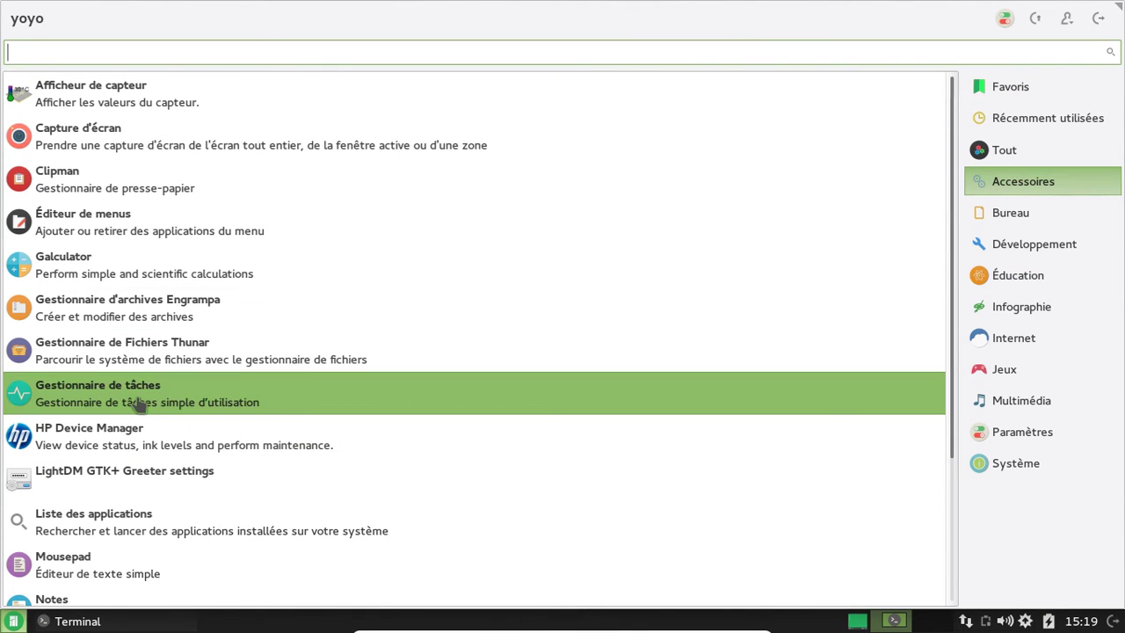
{"action": "left_click", "coordinate": [138, 402]}
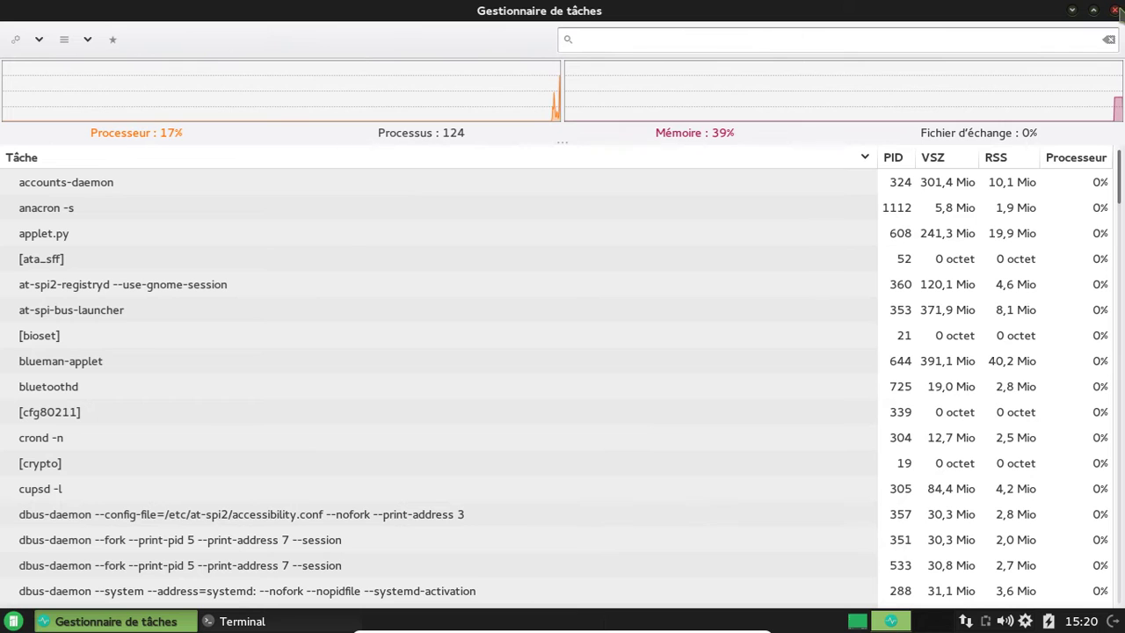
{"action": "left_click", "coordinate": [1115, 10]}
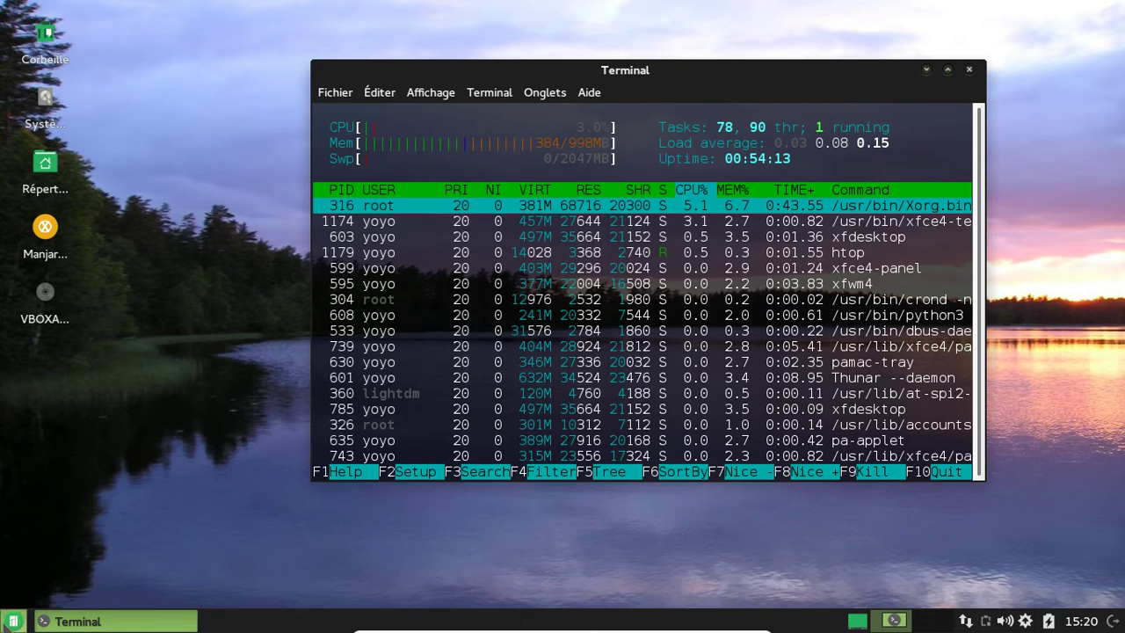
- Launch LightDM GTK+ Greeter settings from the Accessoires applications and authenticate with the account password
{"action": "left_click", "coordinate": [13, 622]}
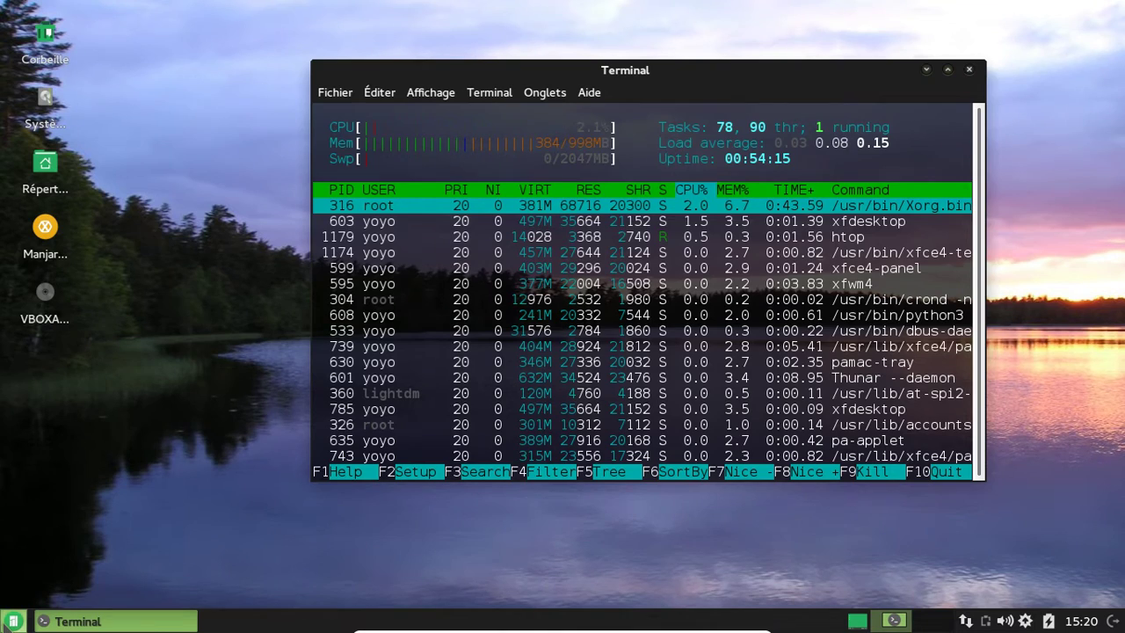
{"action": "left_click", "coordinate": [1062, 183]}
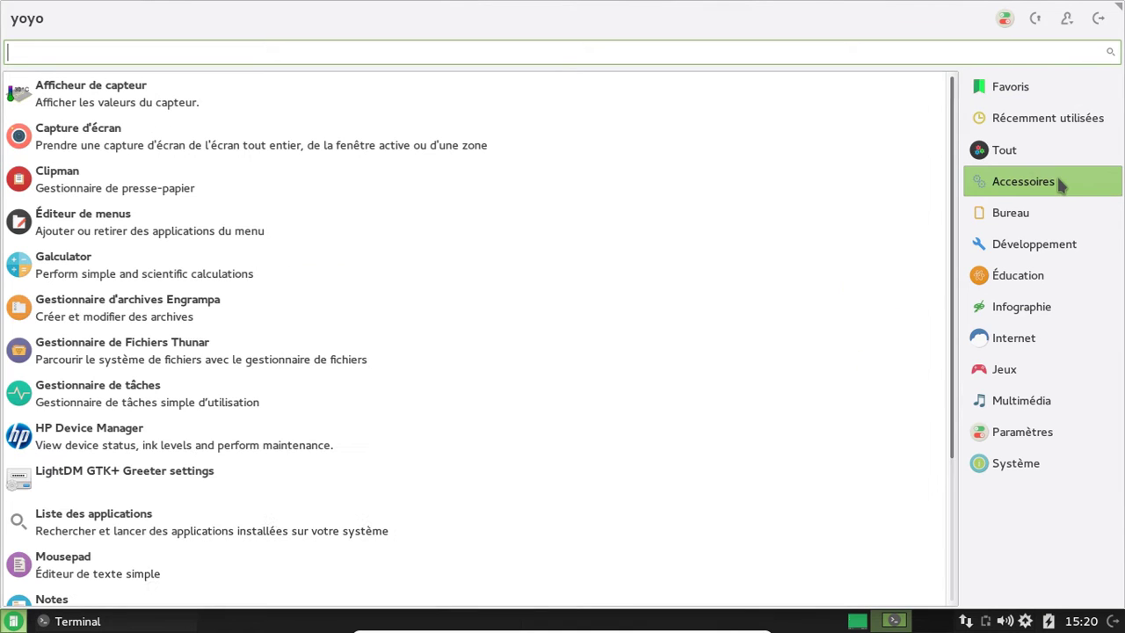
{"action": "scroll", "coordinate": [298, 474], "scroll_direction": "down", "scroll_amount": 4}
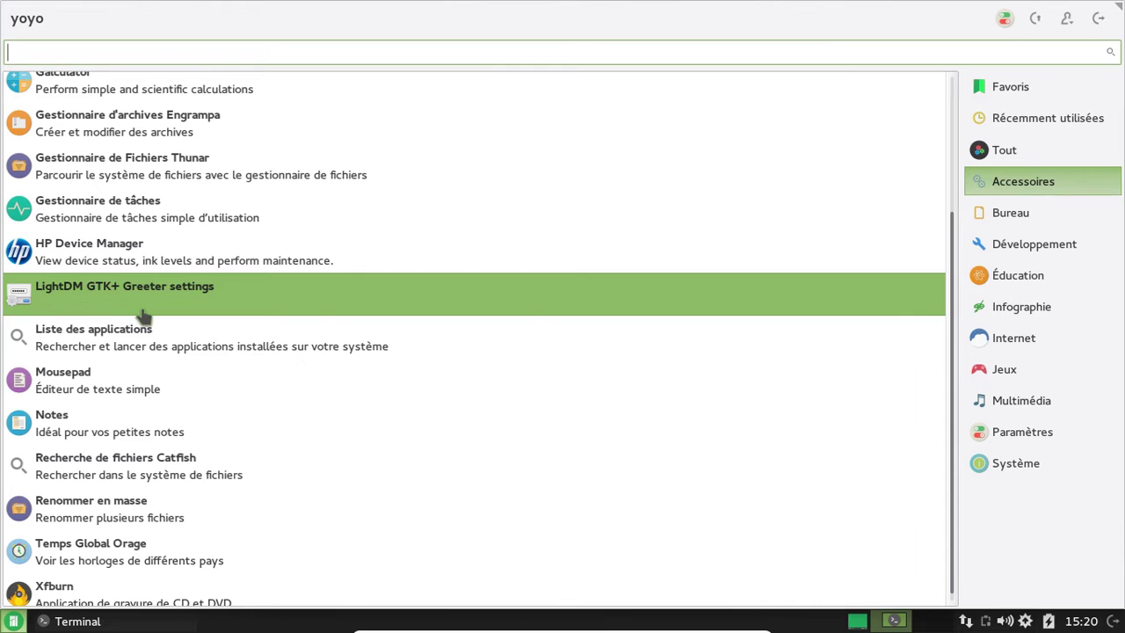
{"action": "scroll", "coordinate": [141, 316], "scroll_direction": "down", "scroll_amount": 1}
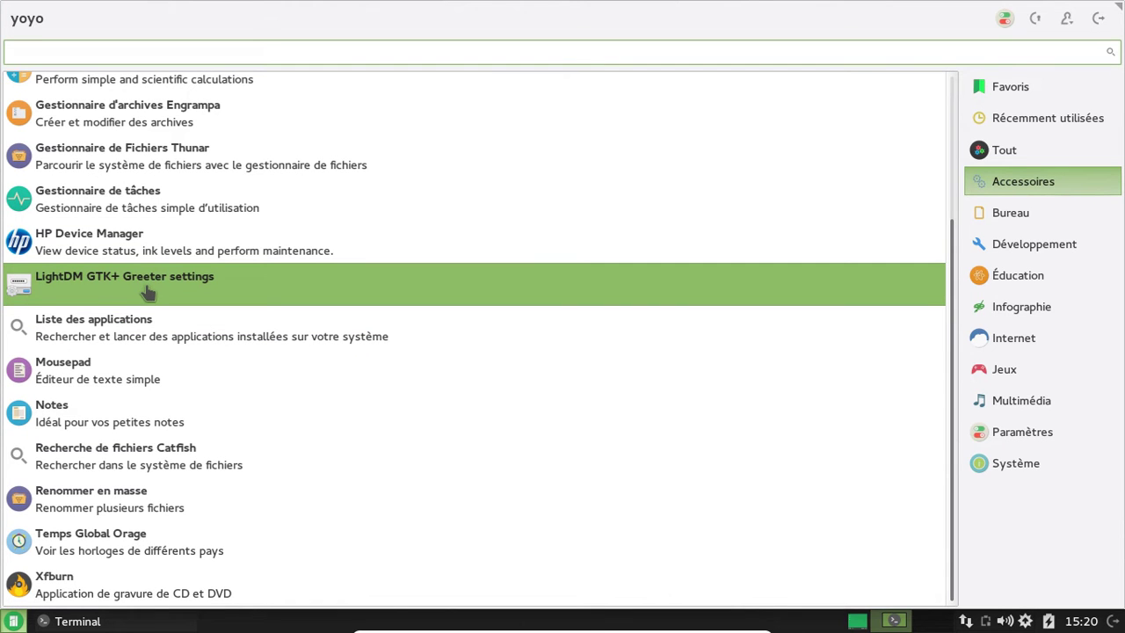
{"action": "key", "text": "Escape"}
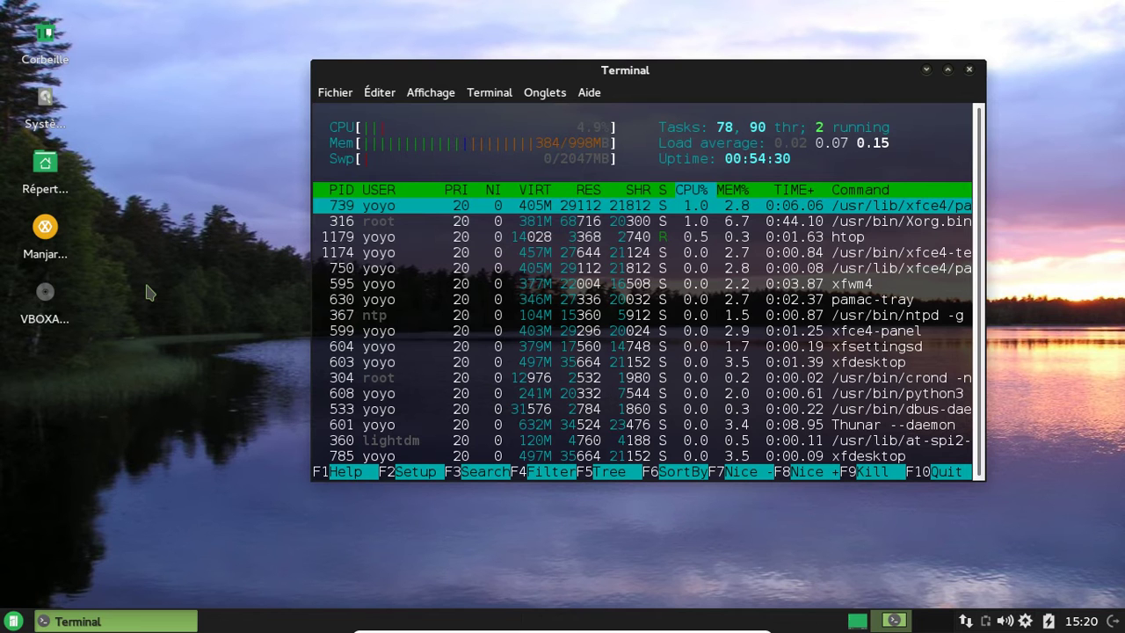
{"action": "type", "text": "*****"}
{"action": "key", "text": "Return"}
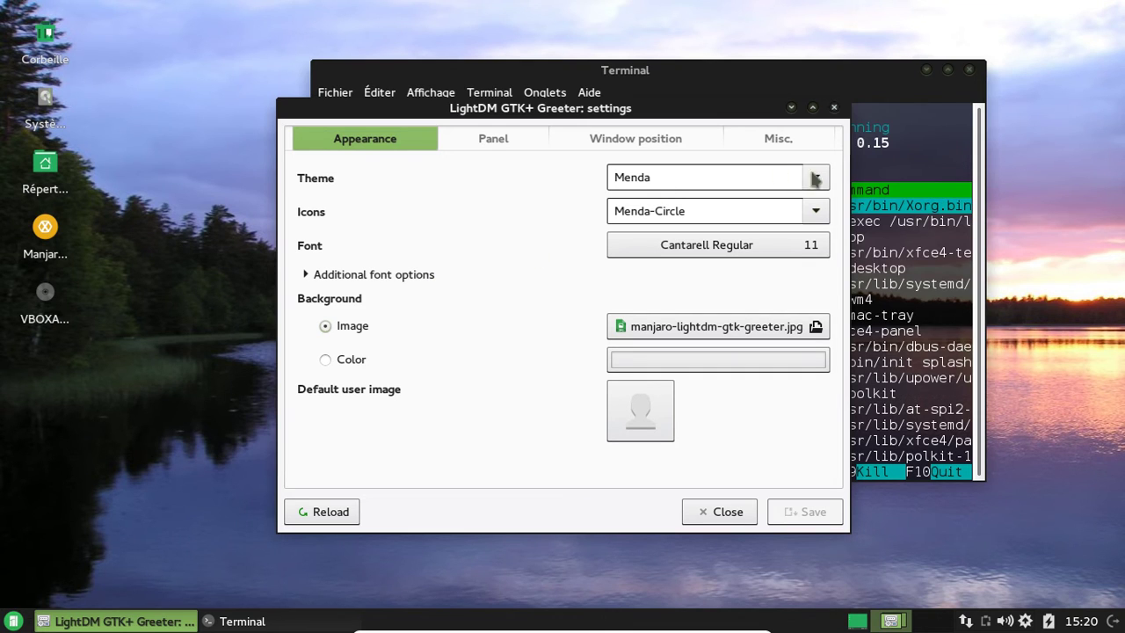
- Browse the available login greeter themes, choose Menda and close the greeter settings without saving
{"action": "scroll", "coordinate": [819, 179], "scroll_direction": "up", "scroll_amount": 1}
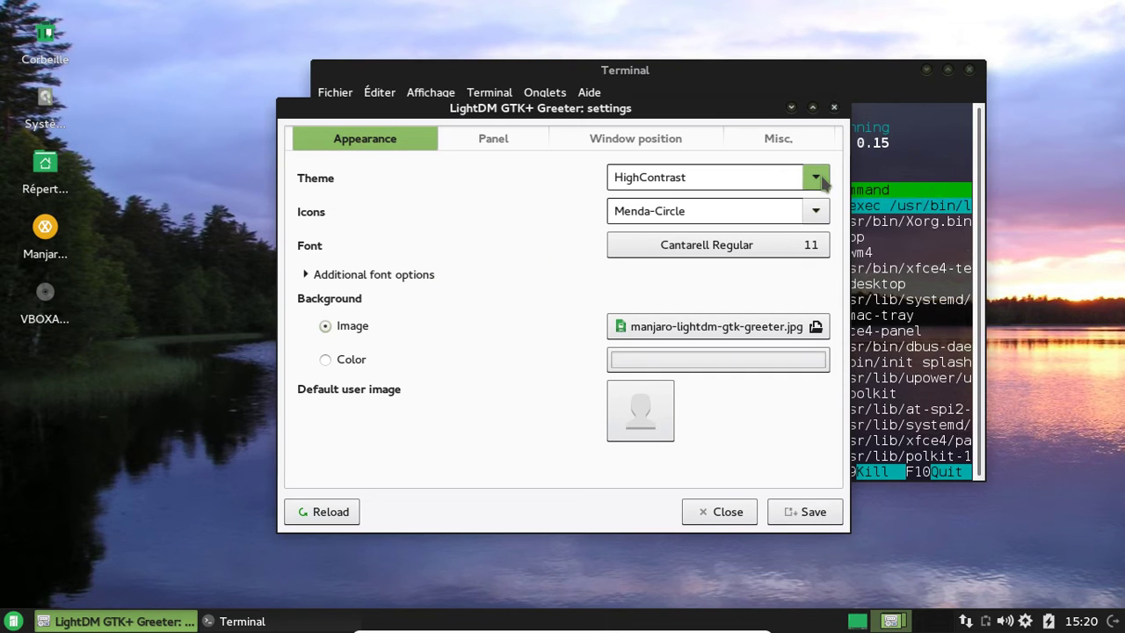
{"action": "left_click", "coordinate": [819, 179]}
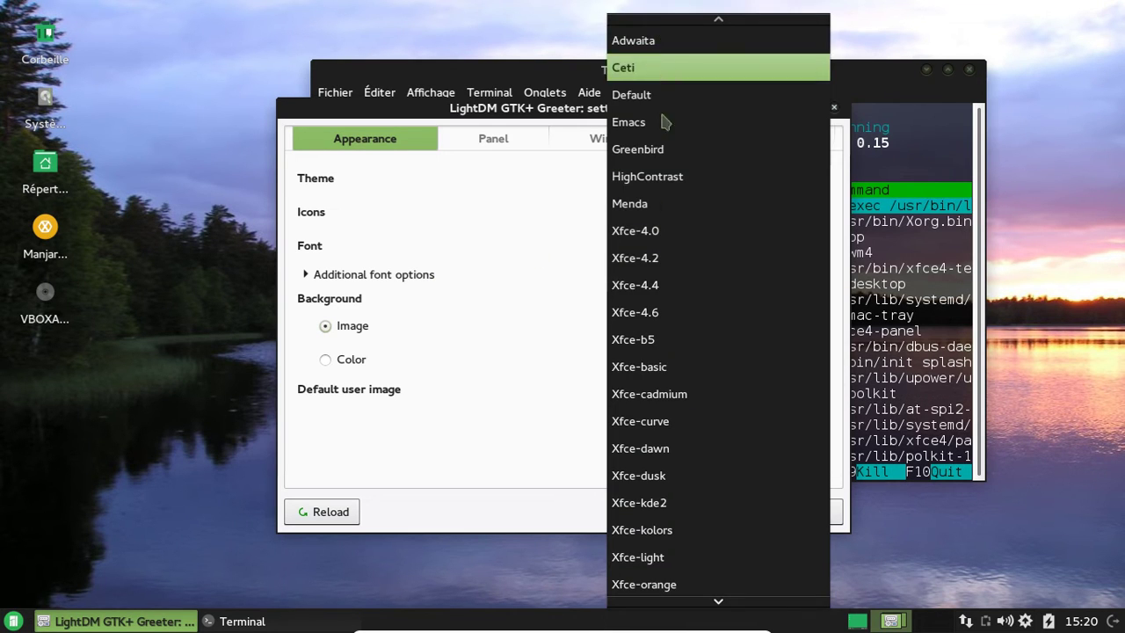
{"action": "scroll", "coordinate": [690, 439], "scroll_direction": "down", "scroll_amount": 2}
{"action": "scroll", "coordinate": [651, 255], "scroll_direction": "up", "scroll_amount": 2}
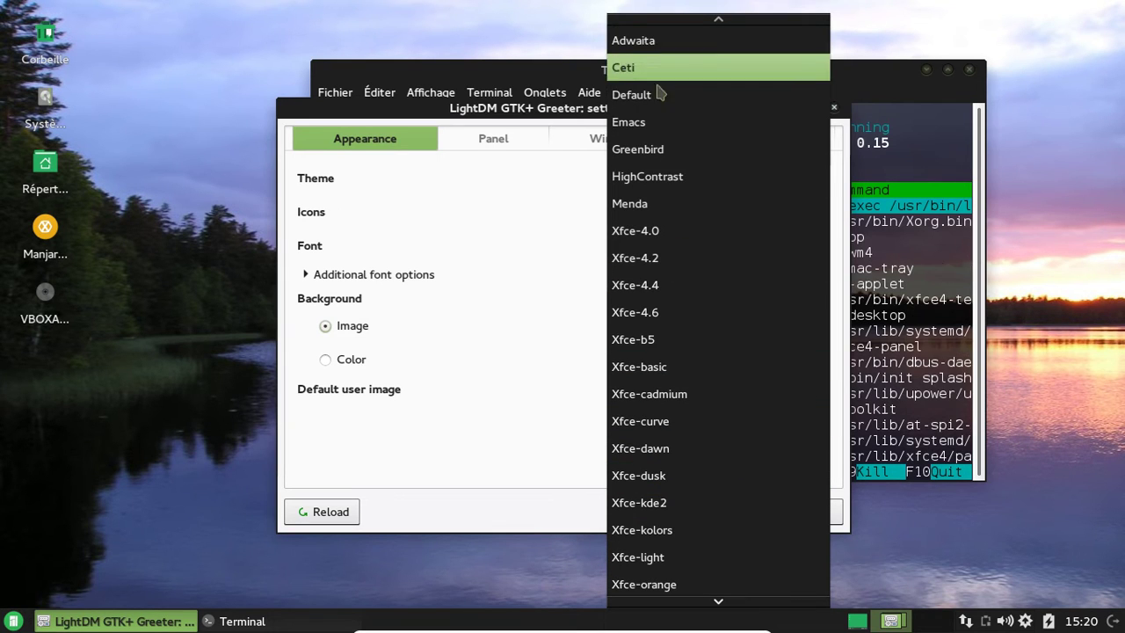
{"action": "left_click", "coordinate": [682, 204]}
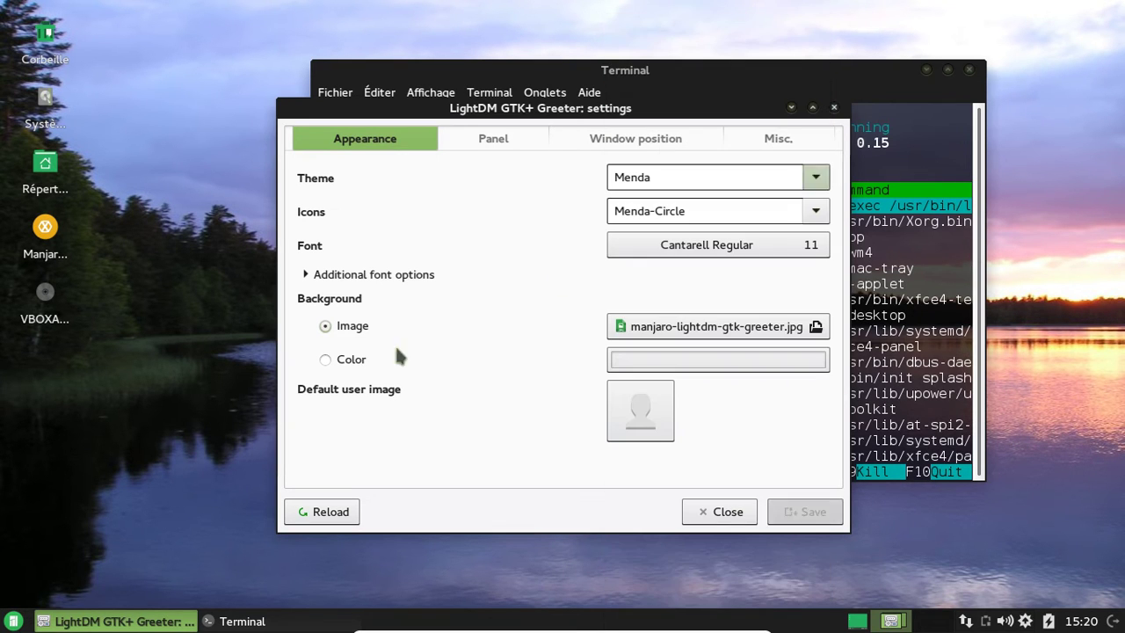
{"action": "left_click", "coordinate": [719, 512]}
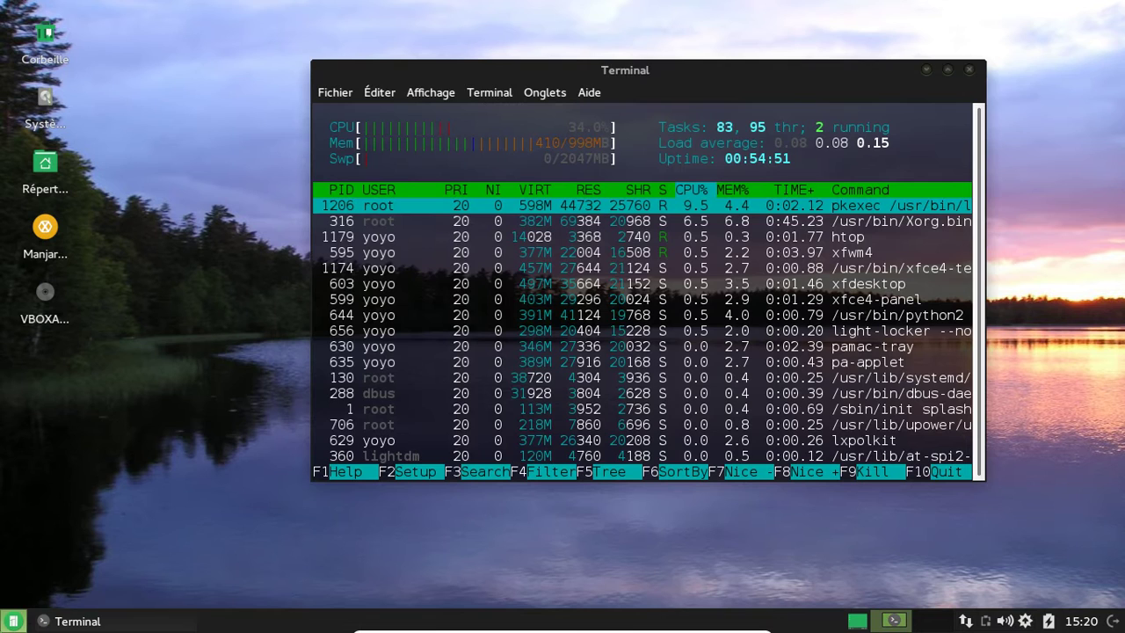
- Launch the Notes application from the Accessoires applications
{"action": "left_click", "coordinate": [14, 621]}
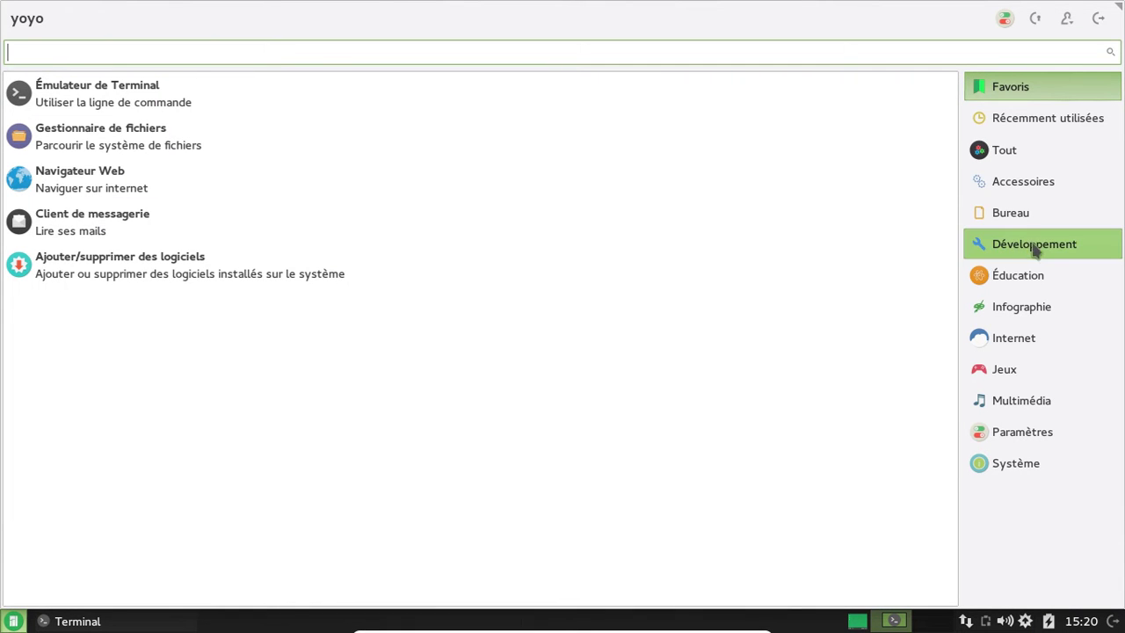
{"action": "left_click", "coordinate": [1030, 184]}
{"action": "scroll", "coordinate": [252, 448], "scroll_direction": "down", "scroll_amount": 5}
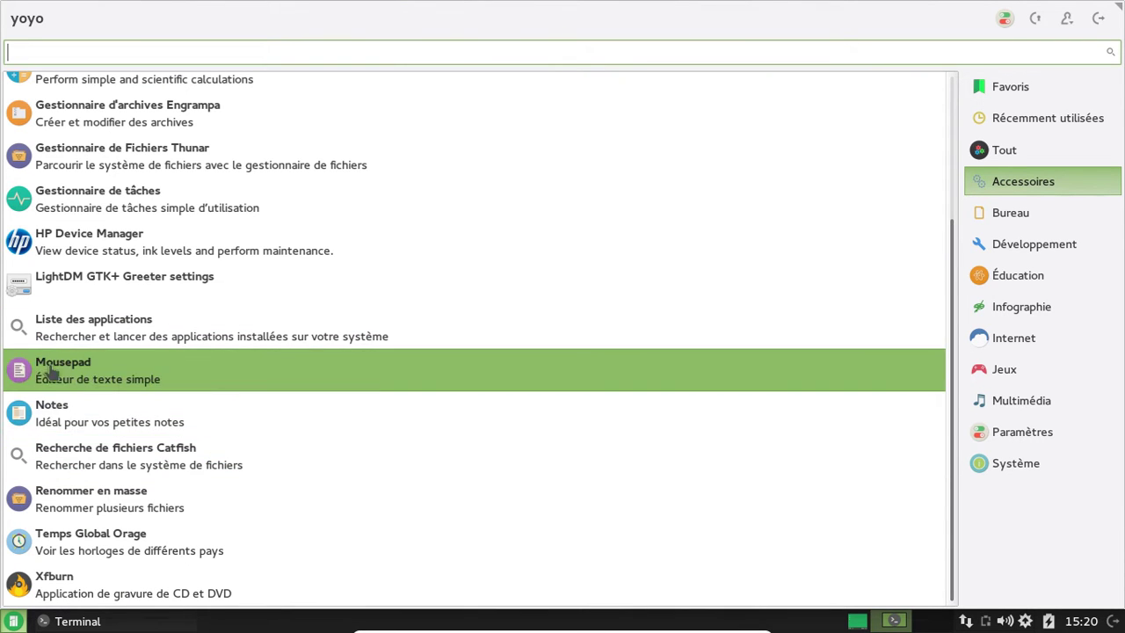
{"action": "left_click", "coordinate": [168, 422]}
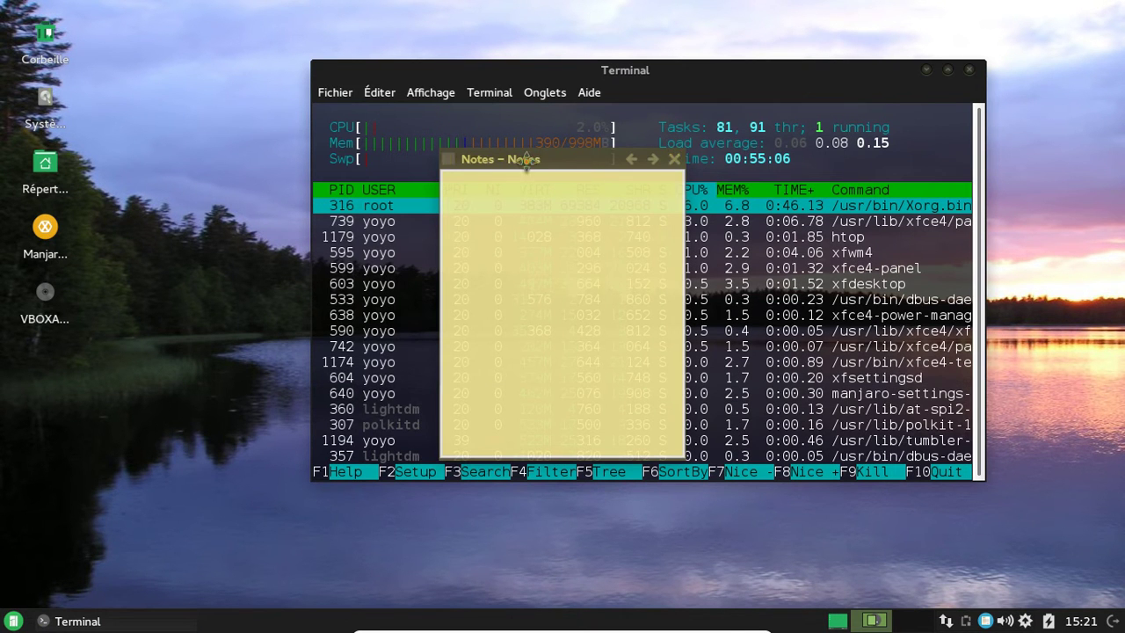
- Place the note and the terminal window side by side and write "test manjaro" in the note
{"action": "left_click_drag", "start_coordinate": [507, 70], "coordinate": [645, 74]}
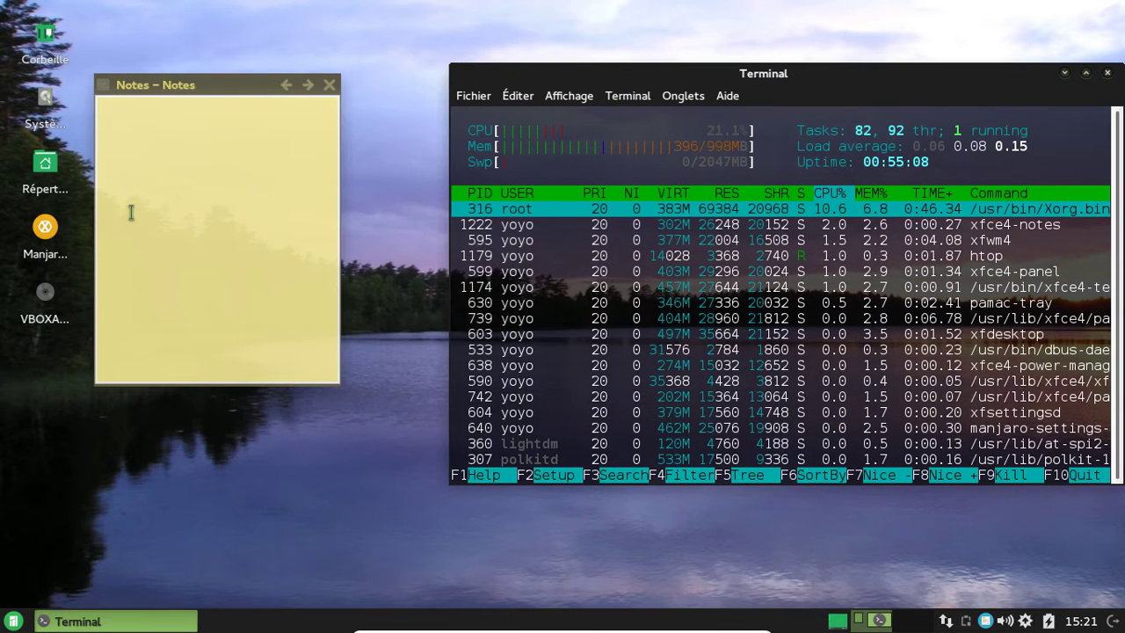
{"action": "left_click", "coordinate": [139, 212]}
{"action": "type", "text": "test"}
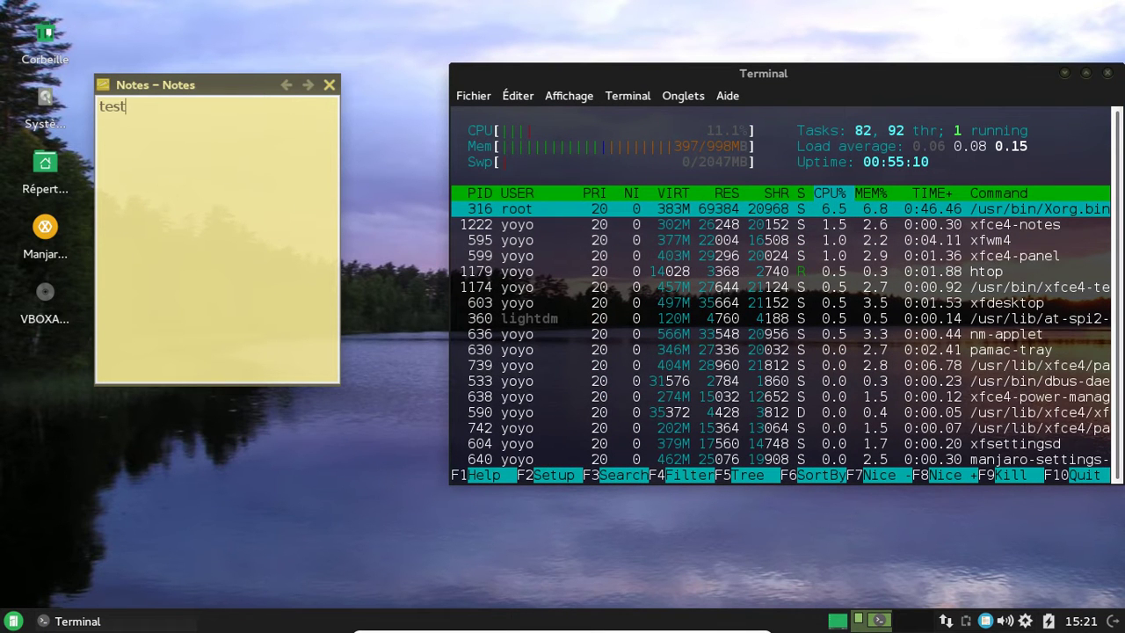
{"action": "type", "text": " anjaro"}
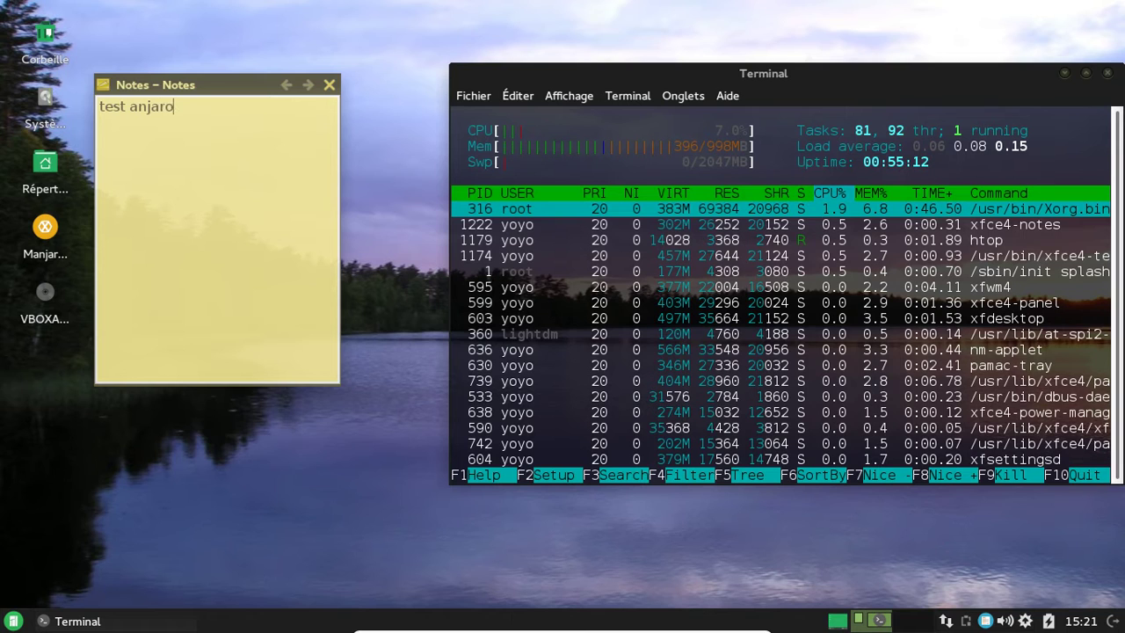
{"action": "left_click", "coordinate": [129, 106]}
{"action": "type", "text": "m"}
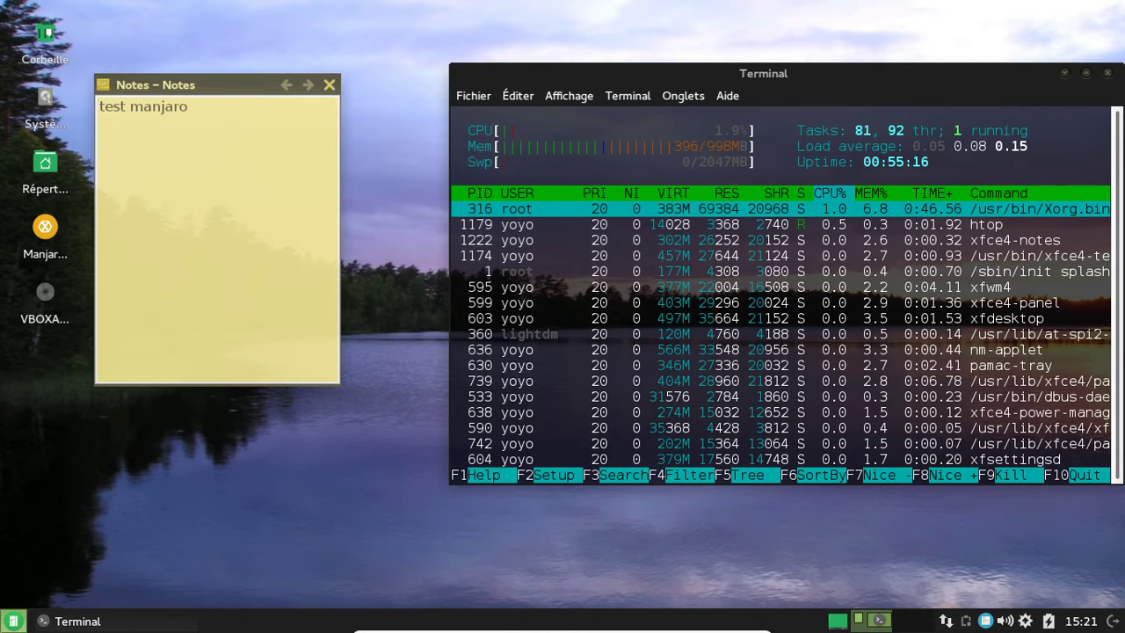
- Browse the installed applications in the Accessoires, Bureau, Développement and Éducation categories
{"action": "left_click", "coordinate": [14, 621]}
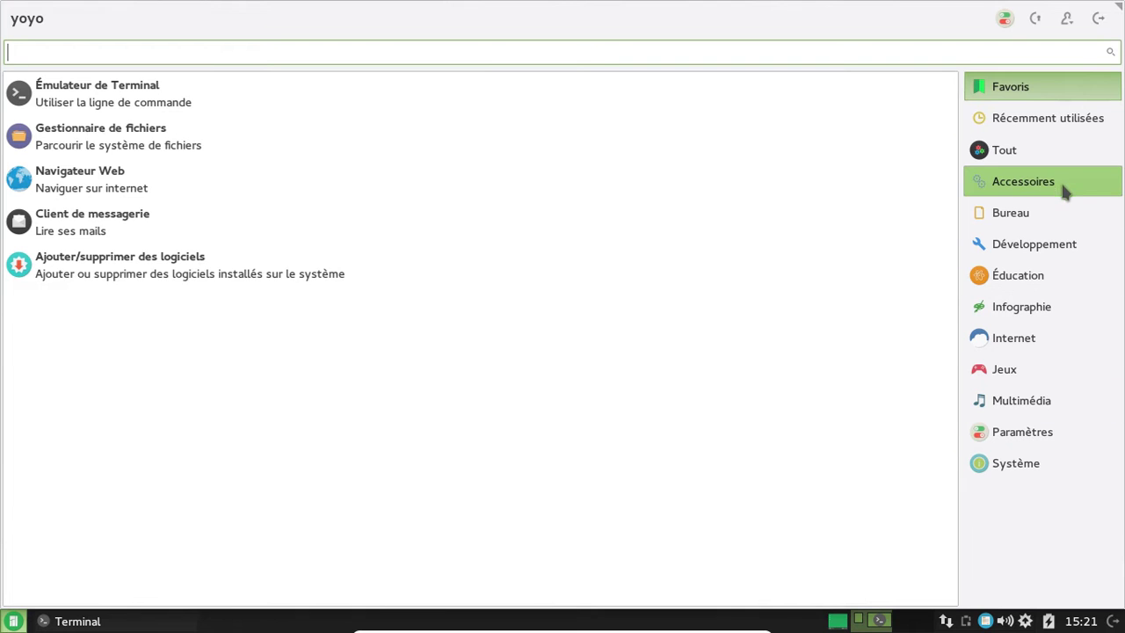
{"action": "left_click", "coordinate": [1023, 181]}
{"action": "scroll", "coordinate": [433, 374], "scroll_direction": "down", "scroll_amount": 3}
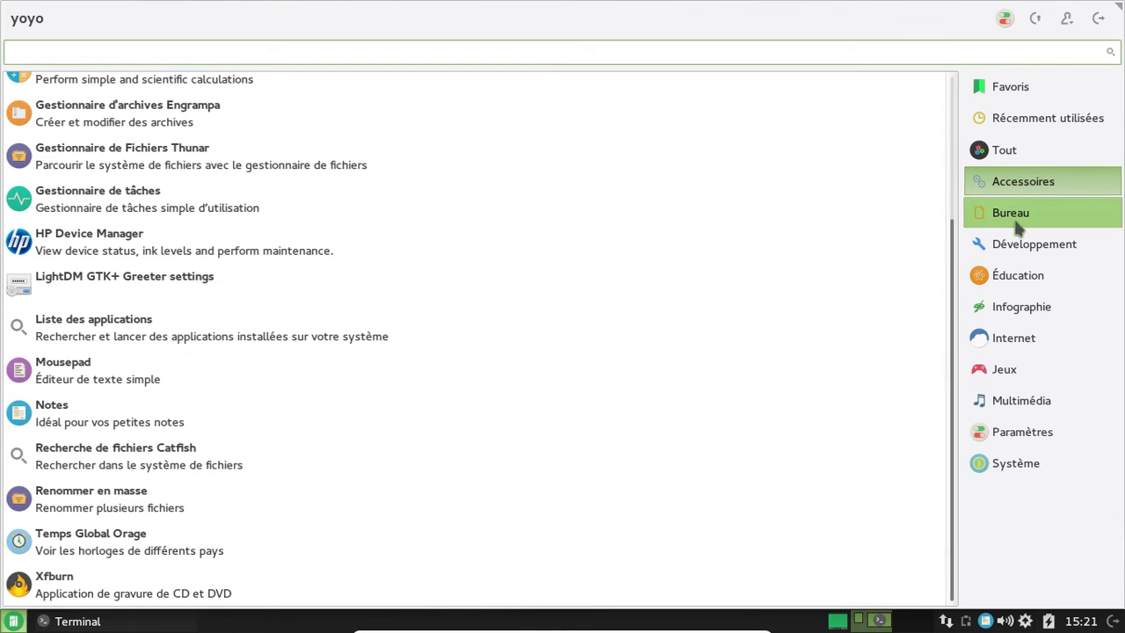
{"action": "left_click", "coordinate": [1017, 226]}
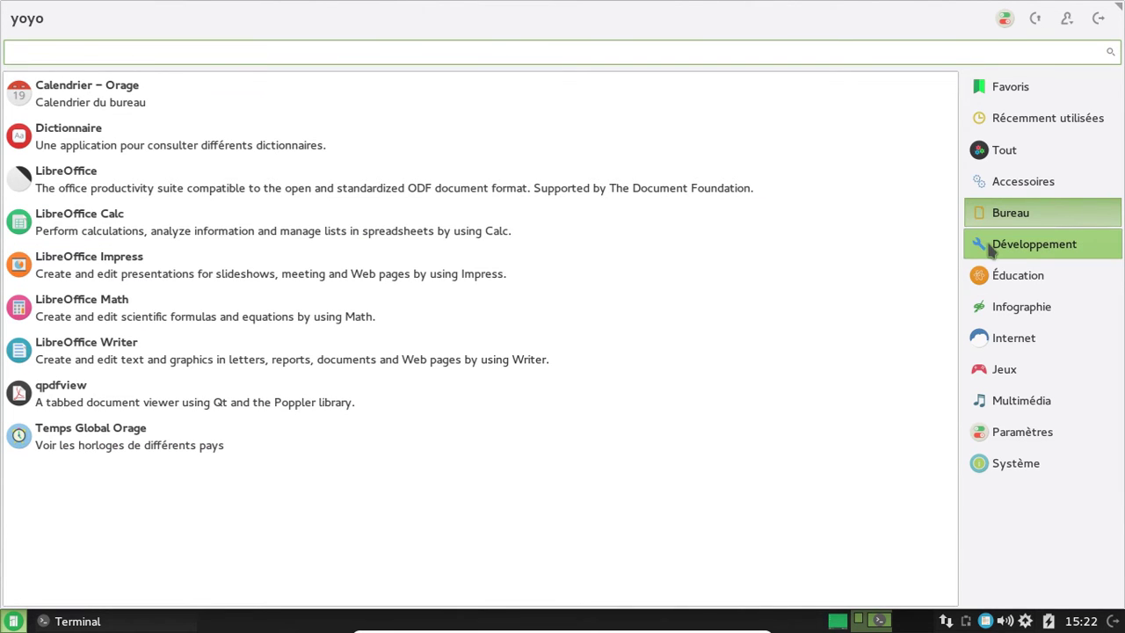
{"action": "left_click", "coordinate": [990, 250]}
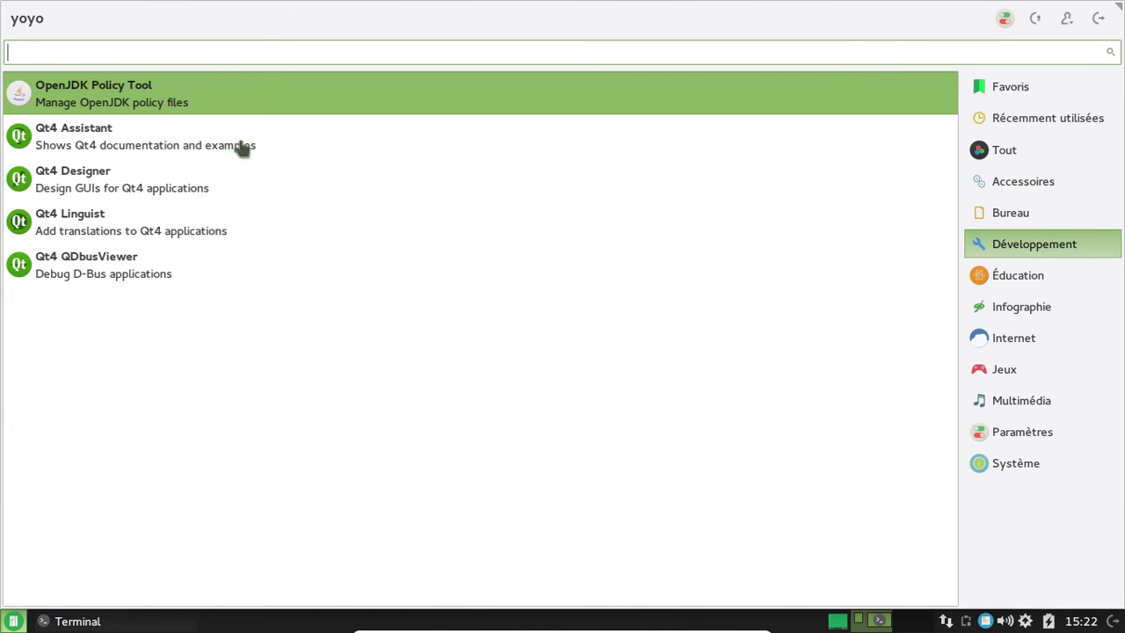
{"action": "left_click", "coordinate": [1046, 277]}
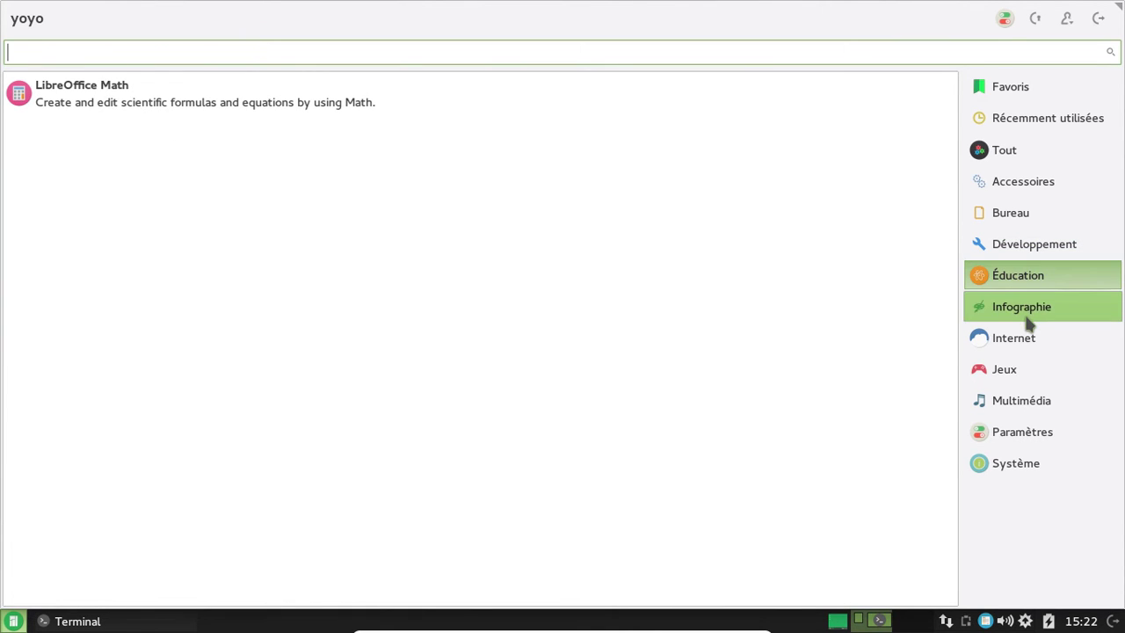
- Browse the installed applications in the Infographie, Internet, Jeux and Multimédia categories and display the sound volume slider
{"action": "left_click", "coordinate": [1028, 322]}
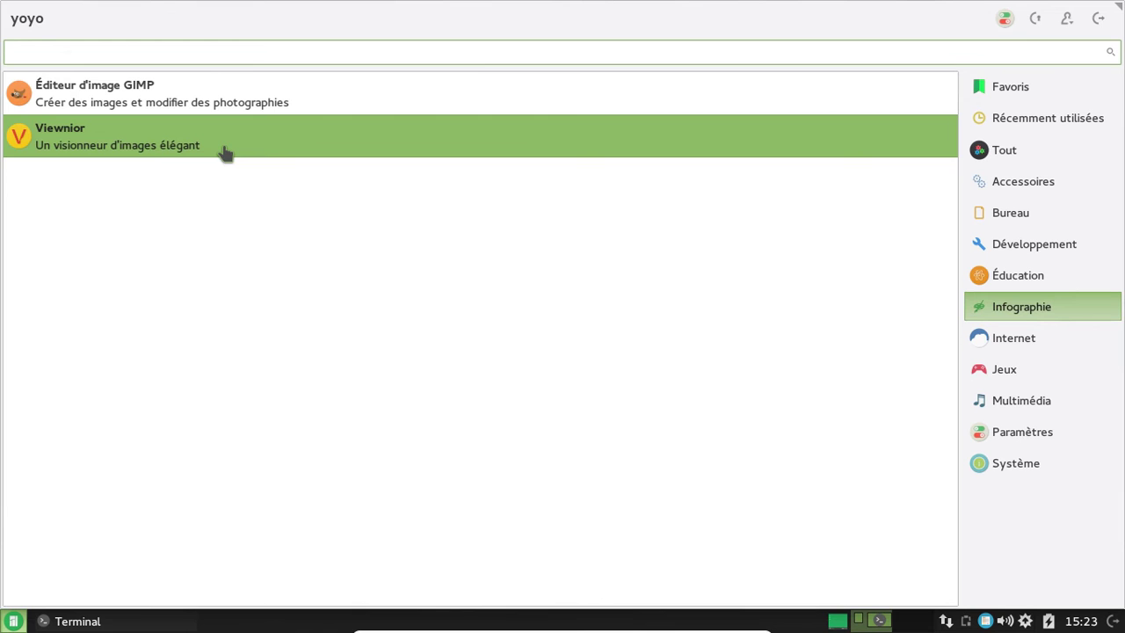
{"action": "left_click", "coordinate": [1007, 344]}
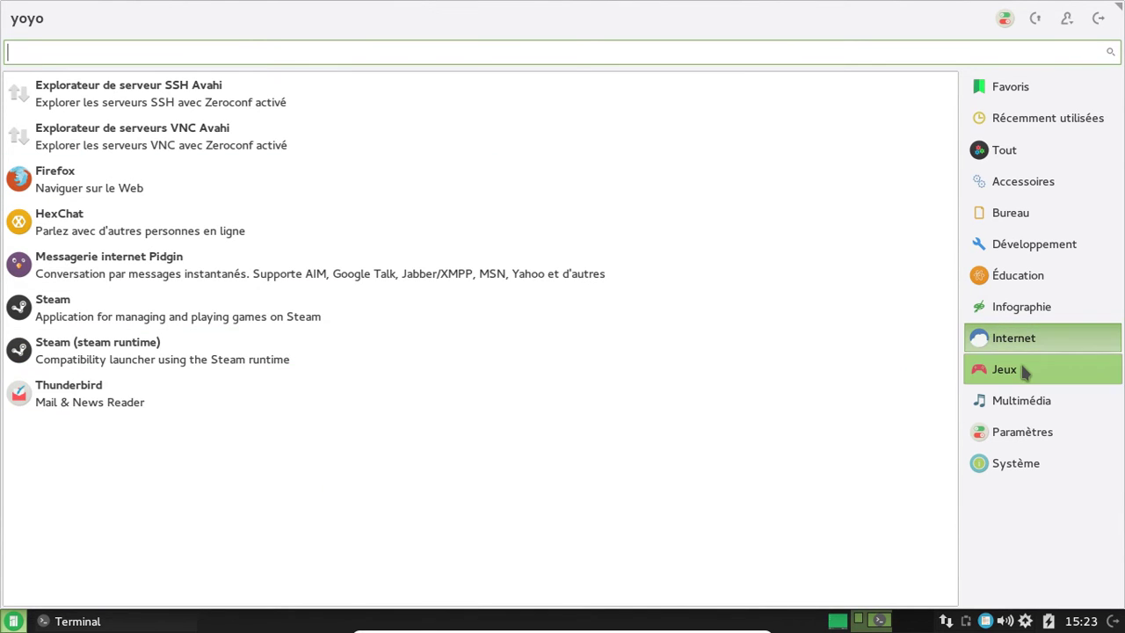
{"action": "left_click", "coordinate": [1026, 371]}
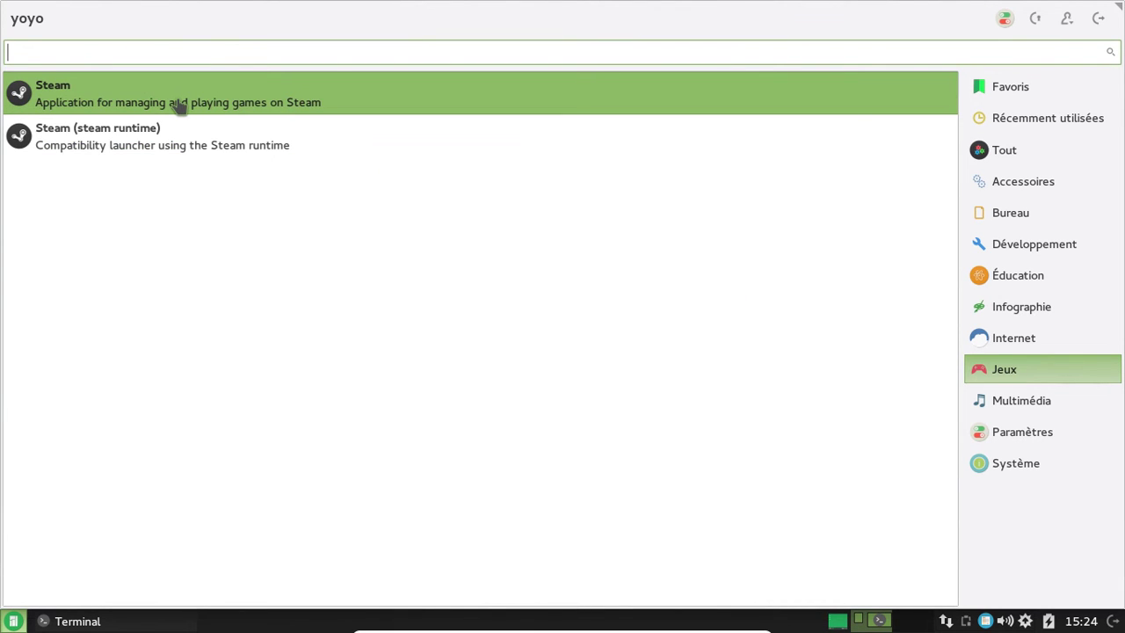
{"action": "left_click", "coordinate": [1038, 410]}
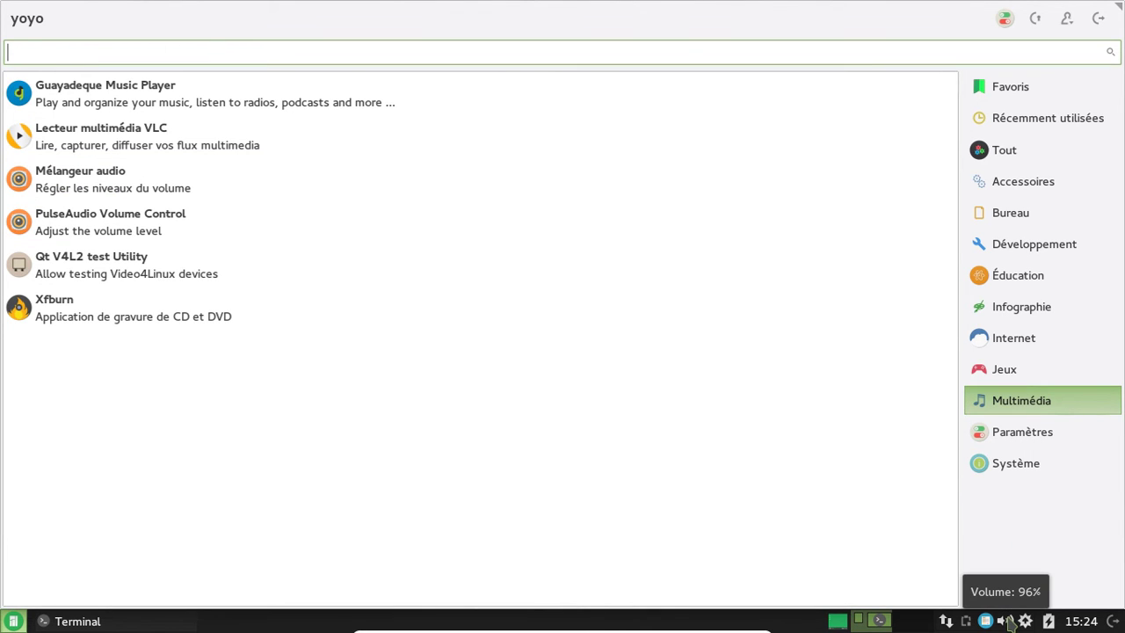
{"action": "key", "text": "Escape"}
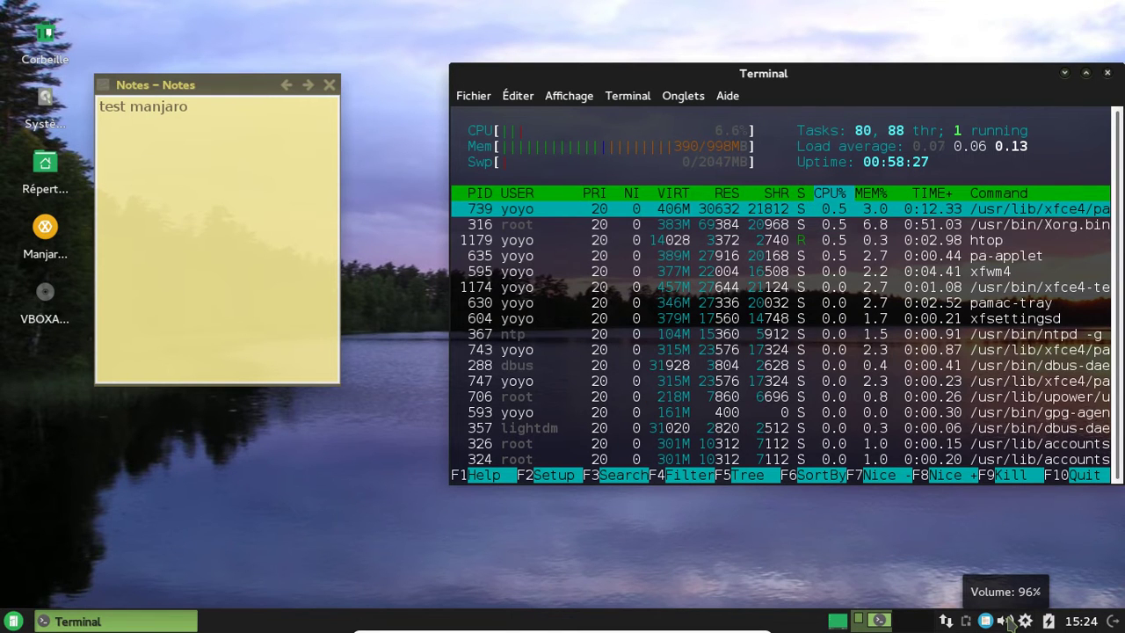
{"action": "left_click", "coordinate": [1007, 621]}
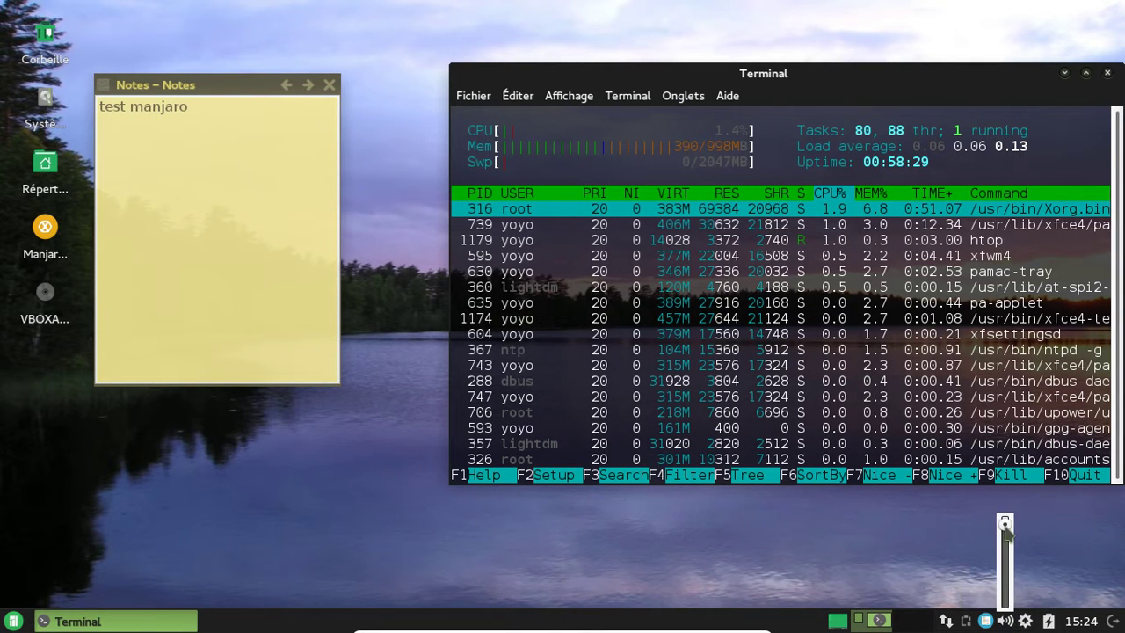
- Review the Multimédia applications again and browse the Paramètres and Système categories down to the end of the list
{"action": "left_click", "coordinate": [13, 621]}
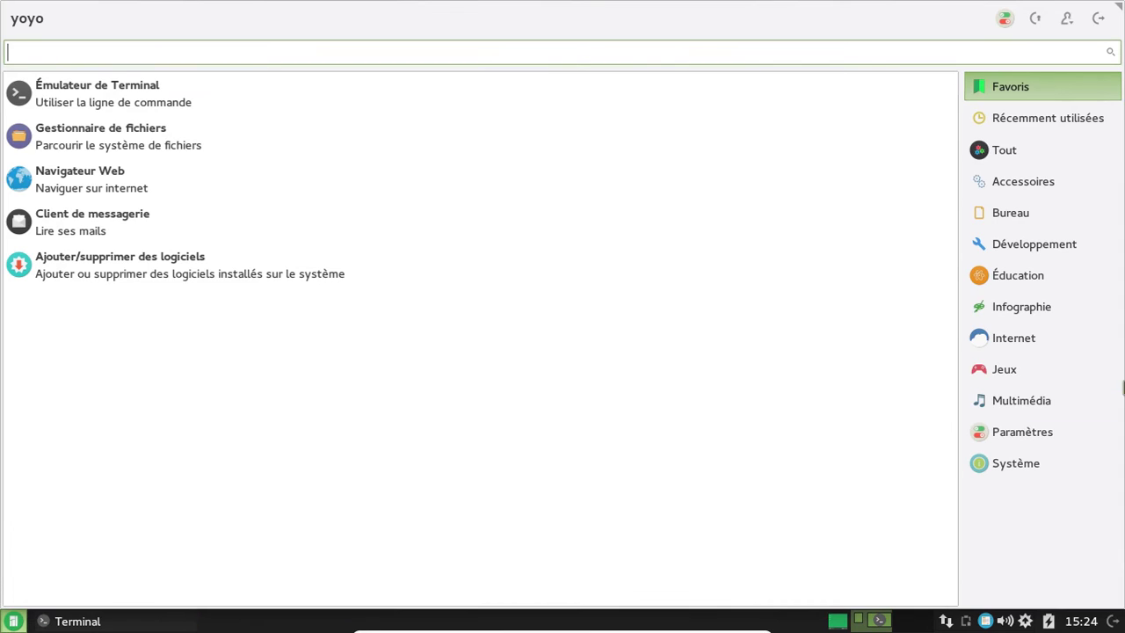
{"action": "left_click", "coordinate": [1050, 405]}
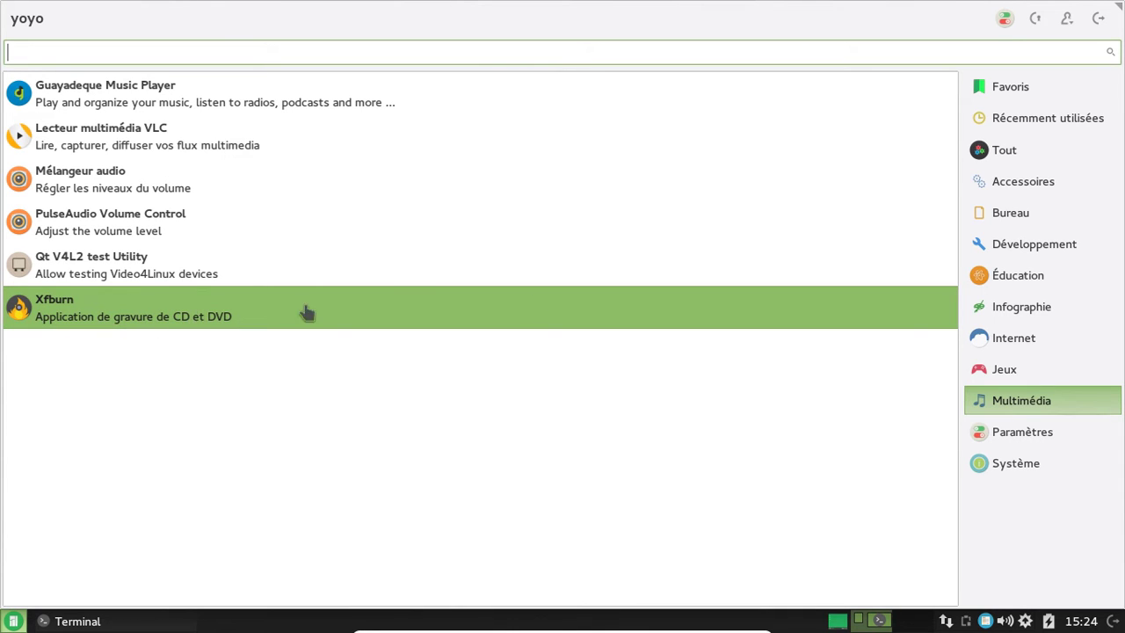
{"action": "left_click", "coordinate": [1027, 427]}
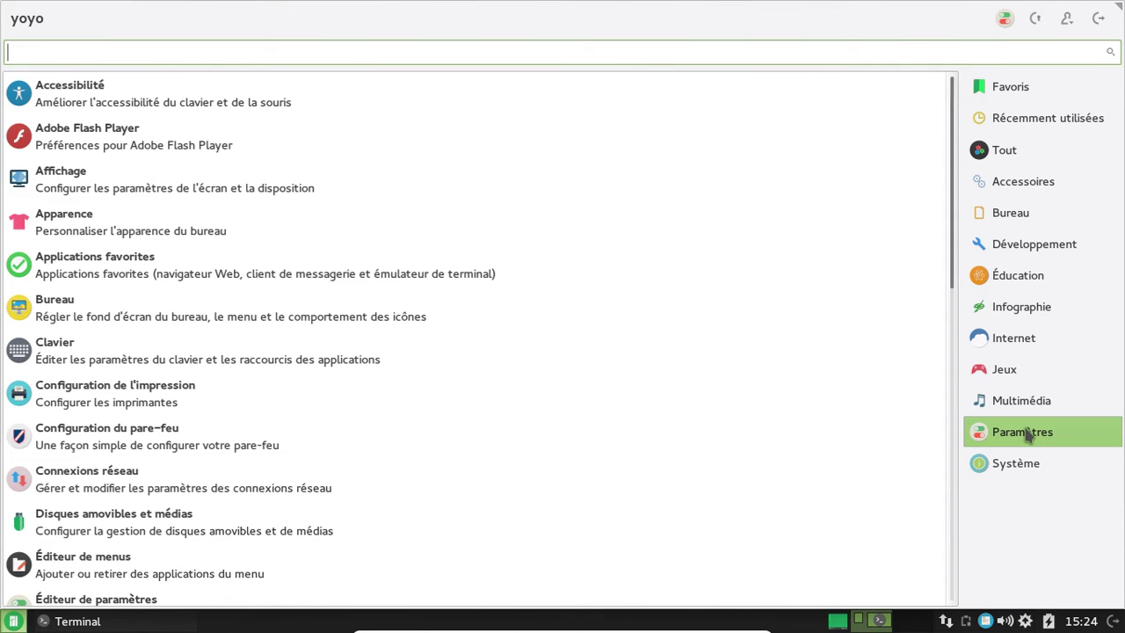
{"action": "left_click", "coordinate": [1002, 463]}
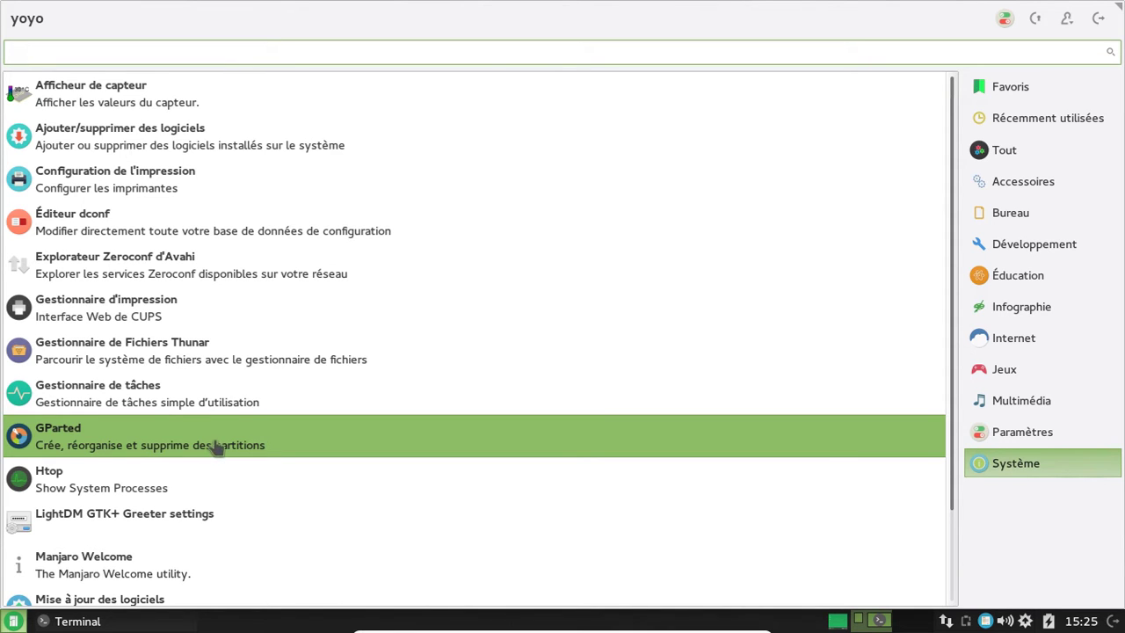
{"action": "scroll", "coordinate": [220, 435], "scroll_direction": "down", "scroll_amount": 3}
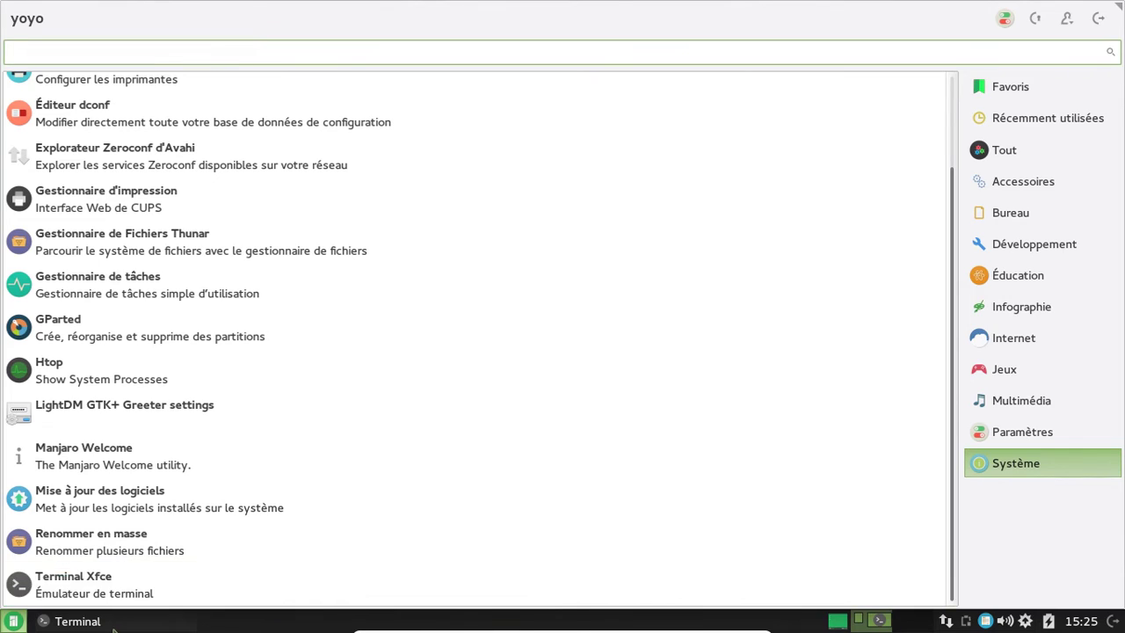
- Leave the application list and place the terminal window directly beside the note on the desktop
{"action": "left_click", "coordinate": [114, 622]}
{"action": "left_click", "coordinate": [113, 624]}
{"action": "left_click_drag", "start_coordinate": [813, 85], "coordinate": [707, 80]}
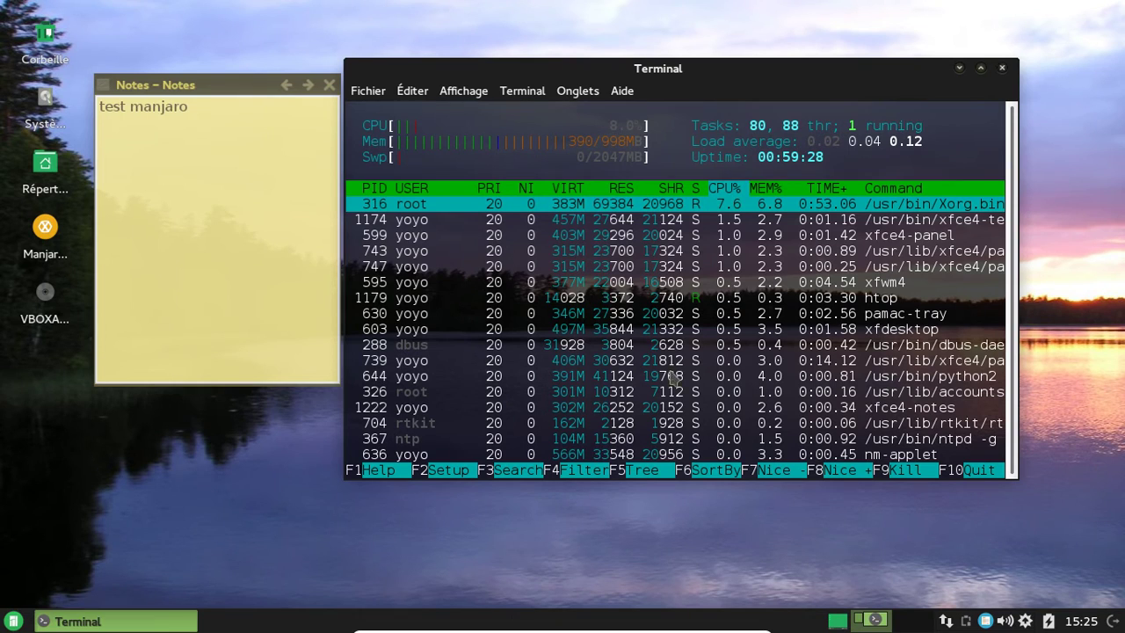
{"action": "left_click", "coordinate": [560, 554]}
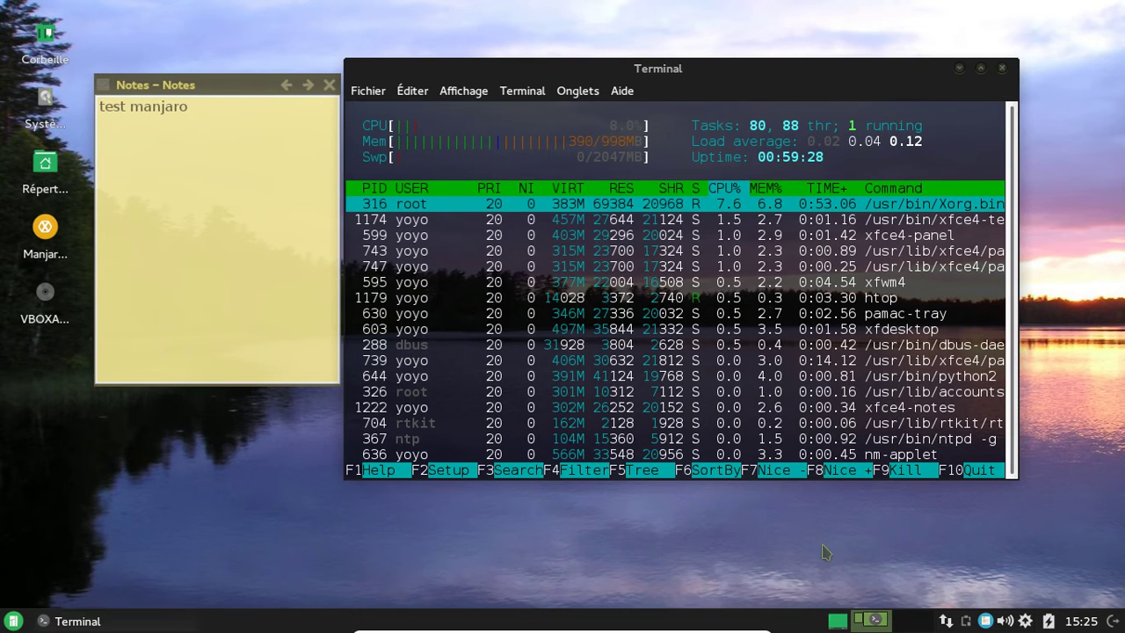
- Open the home folder in the file manager, try a second tab, close that tab and minimise the window
{"action": "double_click", "coordinate": [46, 171]}
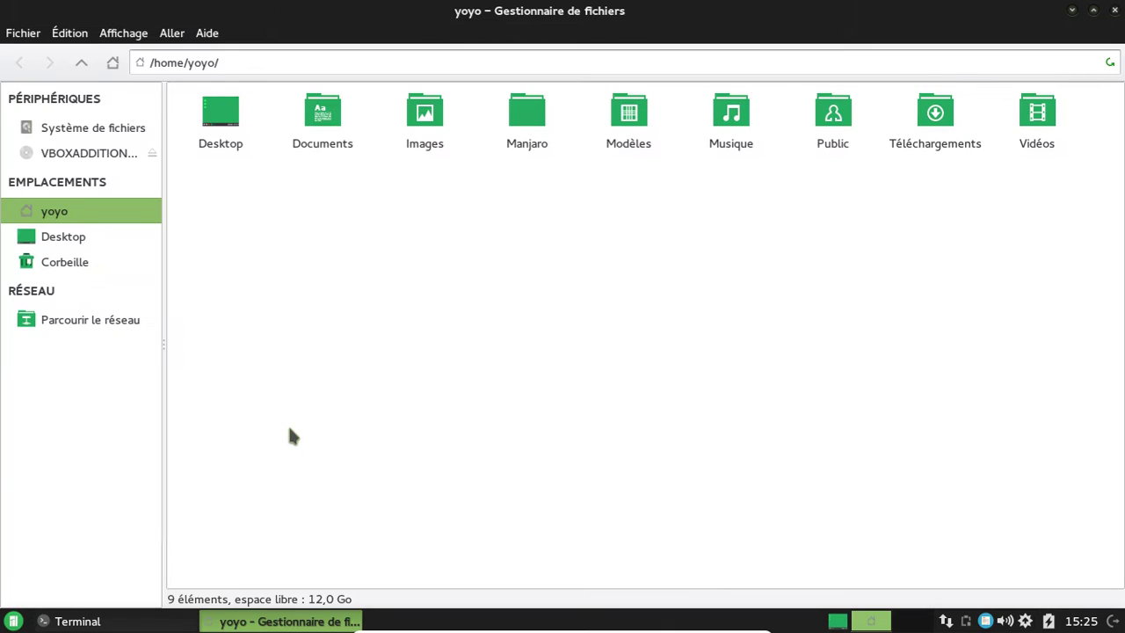
{"action": "key", "text": "F3"}
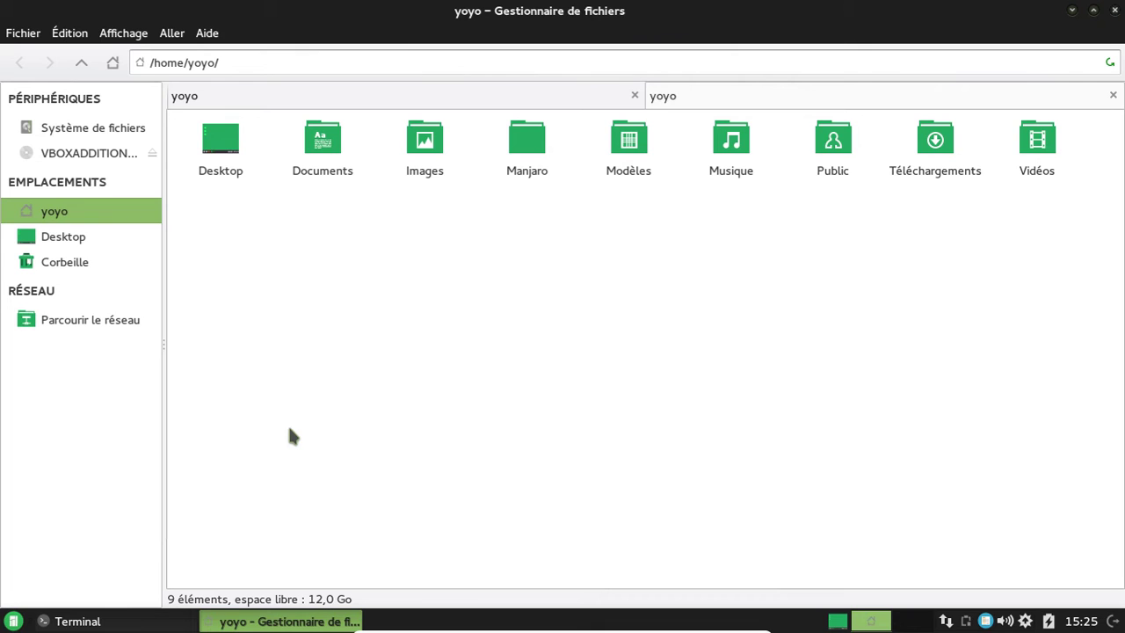
{"action": "left_click", "coordinate": [1113, 94]}
{"action": "left_click", "coordinate": [1073, 9]}
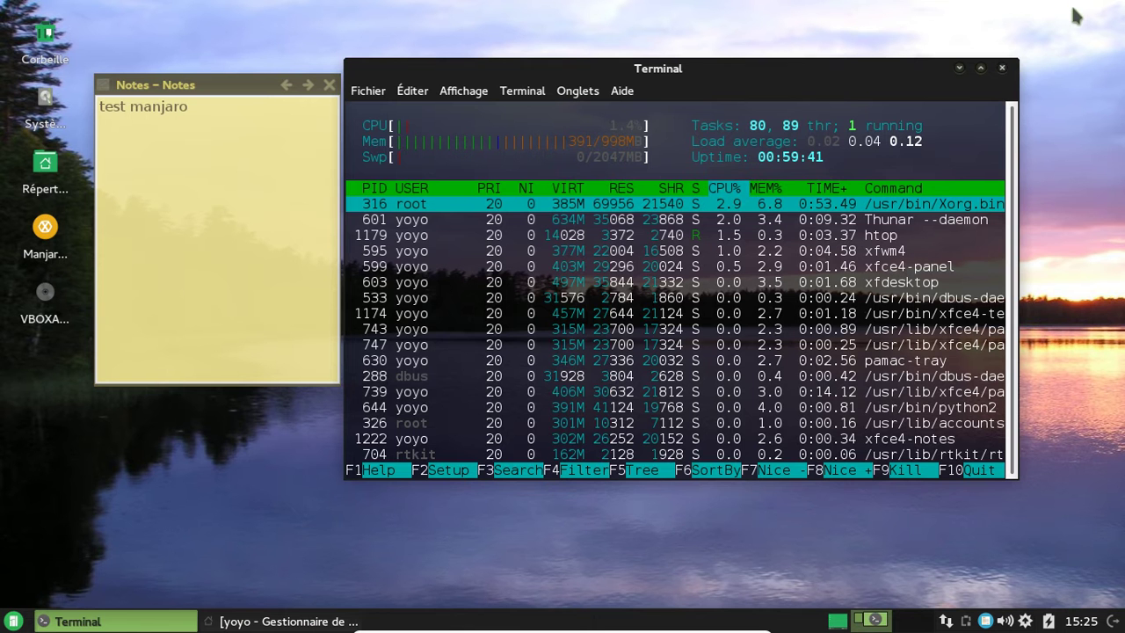
- Shift the terminal window slightly away from the note and launch the web browser from the Favoris applications
{"action": "left_click_drag", "start_coordinate": [477, 70], "coordinate": [494, 68]}
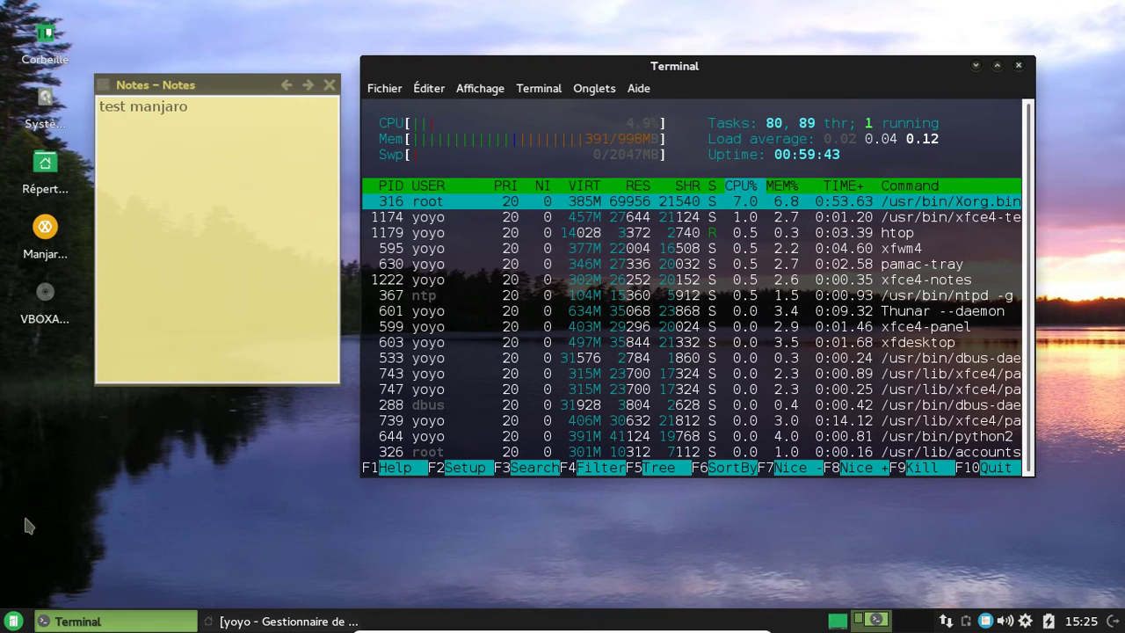
{"action": "left_click", "coordinate": [13, 622]}
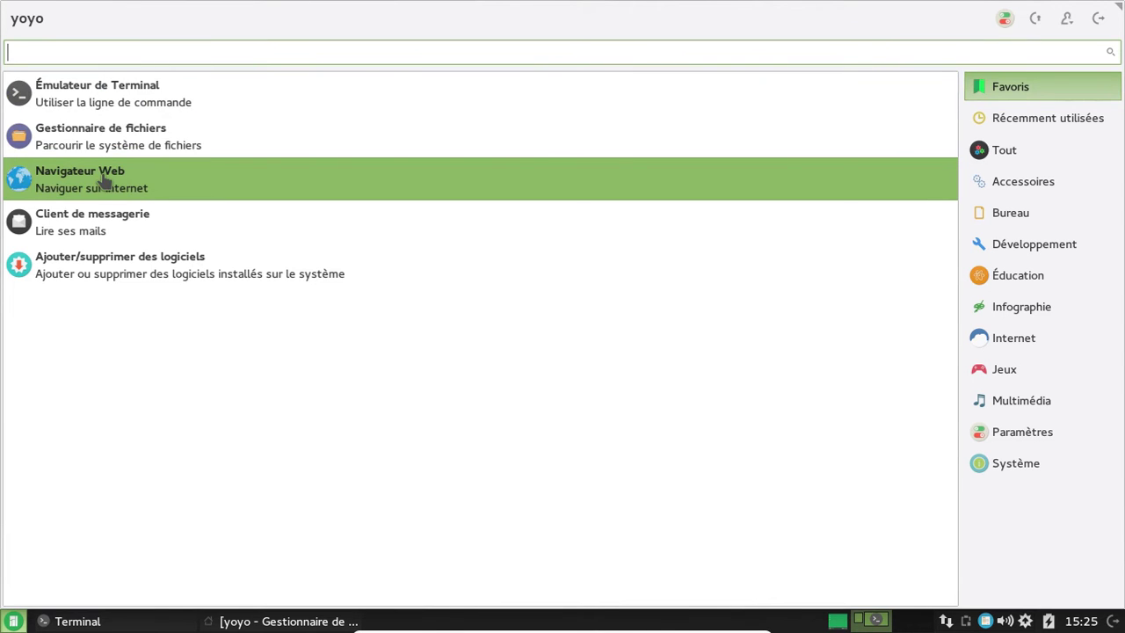
{"action": "key", "text": "Escape"}
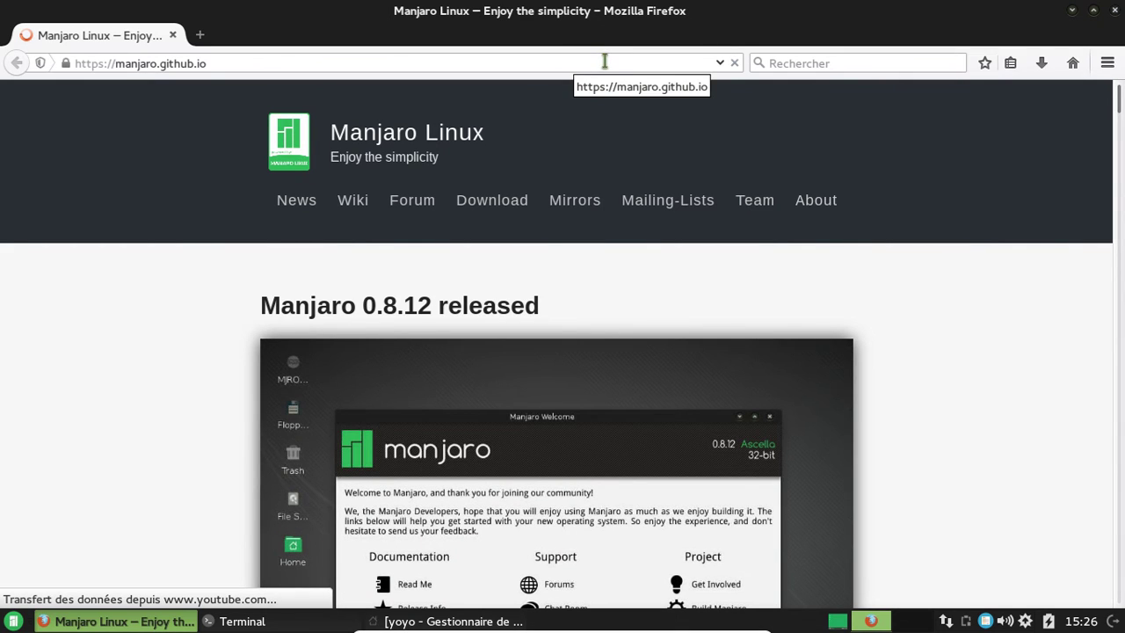
- Search the web for "youtube" and open the YouTube site from the results
{"action": "left_click", "coordinate": [605, 61]}
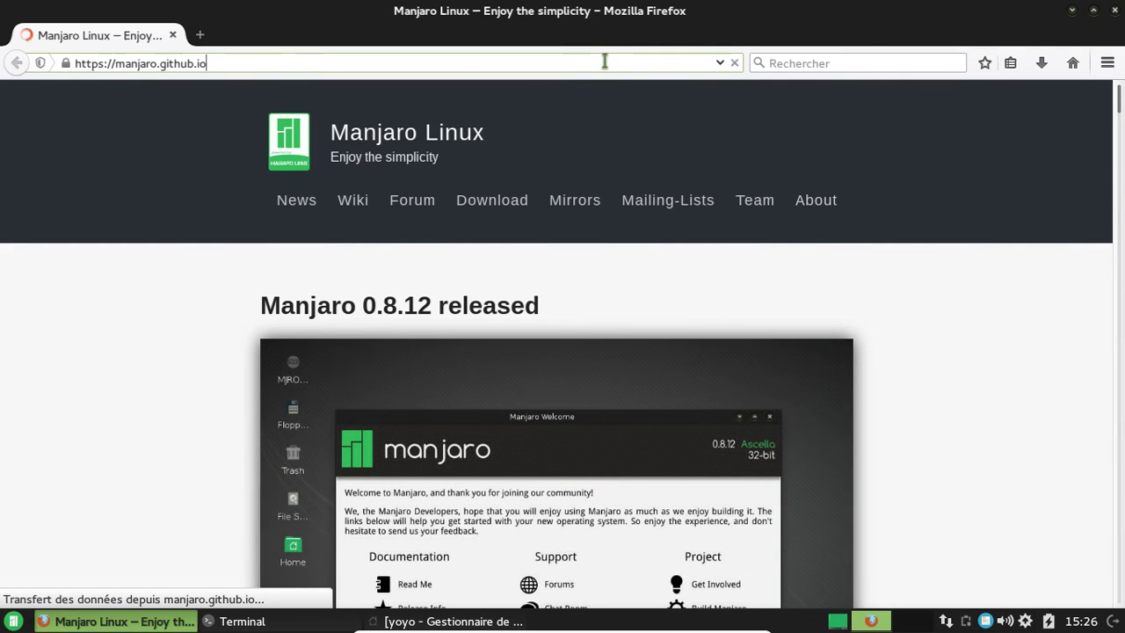
{"action": "left_click", "coordinate": [851, 63]}
{"action": "type", "text": "youtube"}
{"action": "key", "text": "Return"}
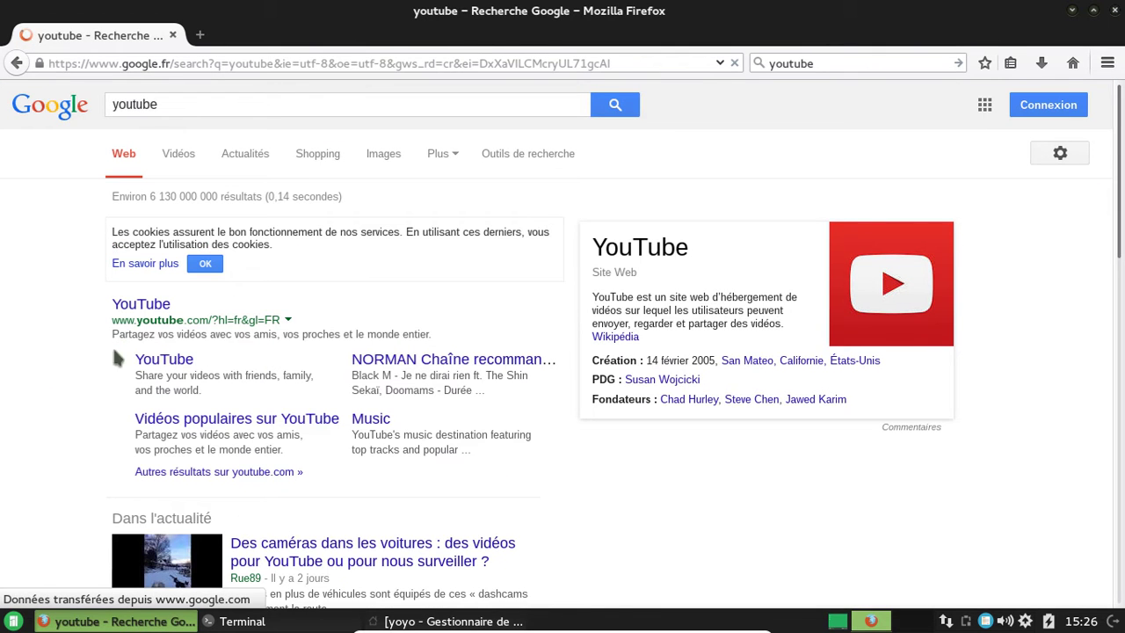
{"action": "scroll", "coordinate": [11, 404], "scroll_direction": "down", "scroll_amount": 3}
{"action": "scroll", "coordinate": [11, 406], "scroll_direction": "up", "scroll_amount": 3}
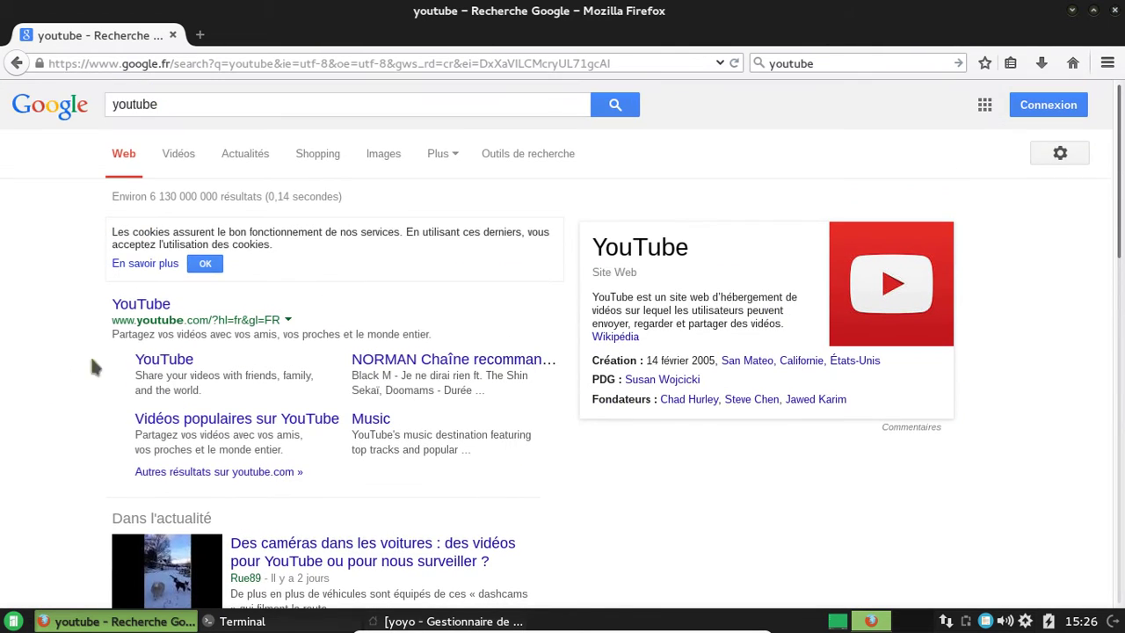
{"action": "left_click", "coordinate": [116, 306]}
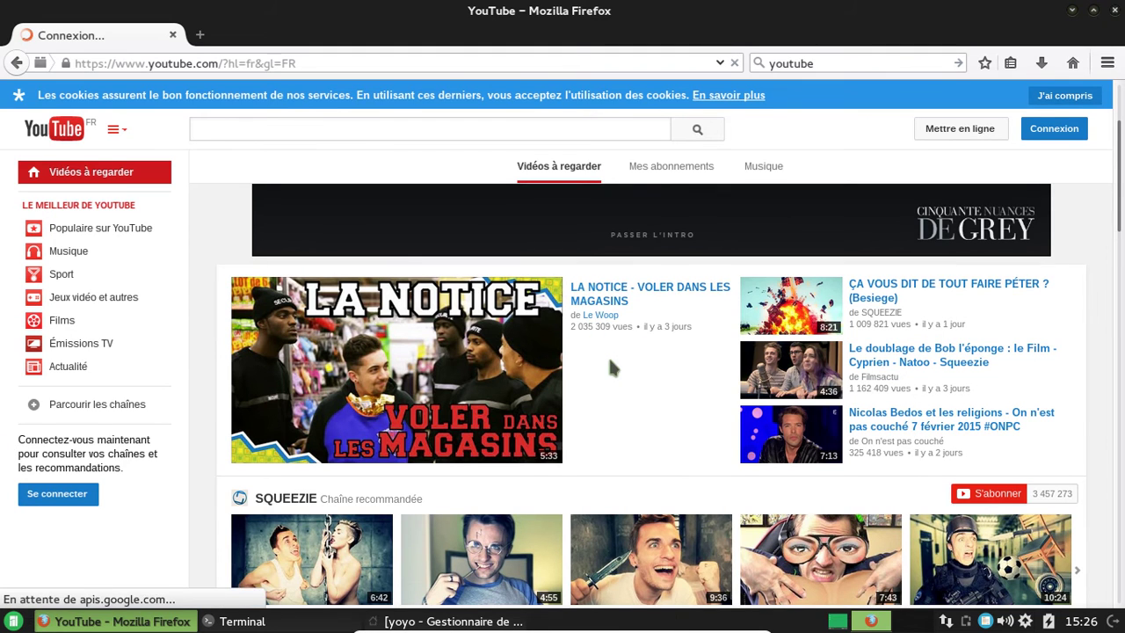
- Play the video "LA NOTICE - VOLER DANS LES MAGASINS" from the YouTube home page and skip its advertisement
{"action": "scroll", "coordinate": [612, 367], "scroll_direction": "down", "scroll_amount": 3}
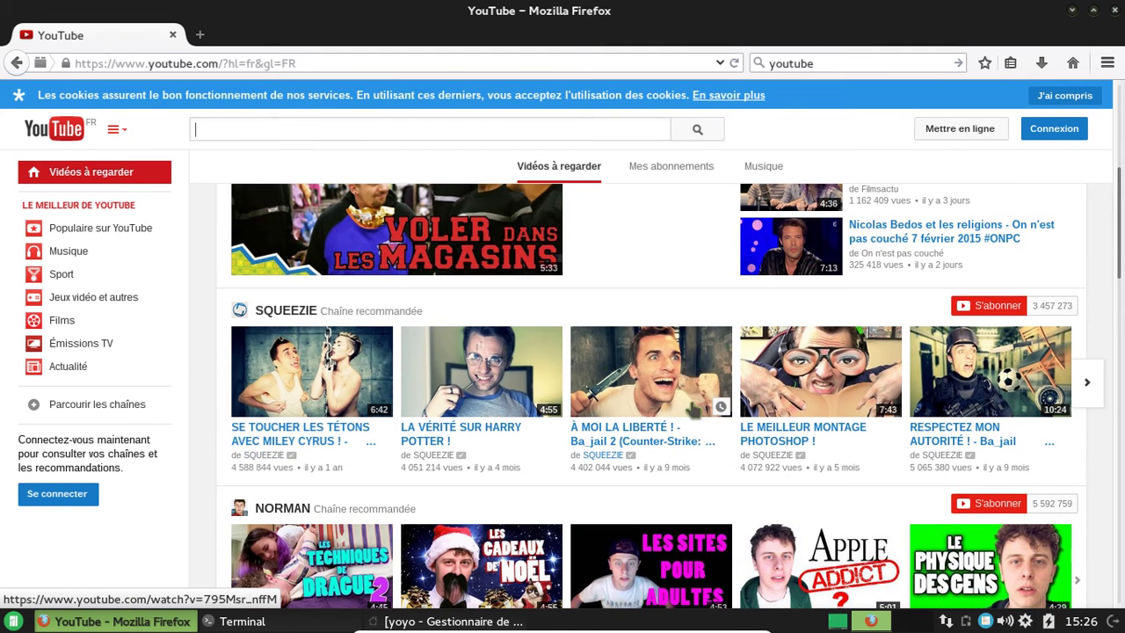
{"action": "left_click", "coordinate": [469, 243]}
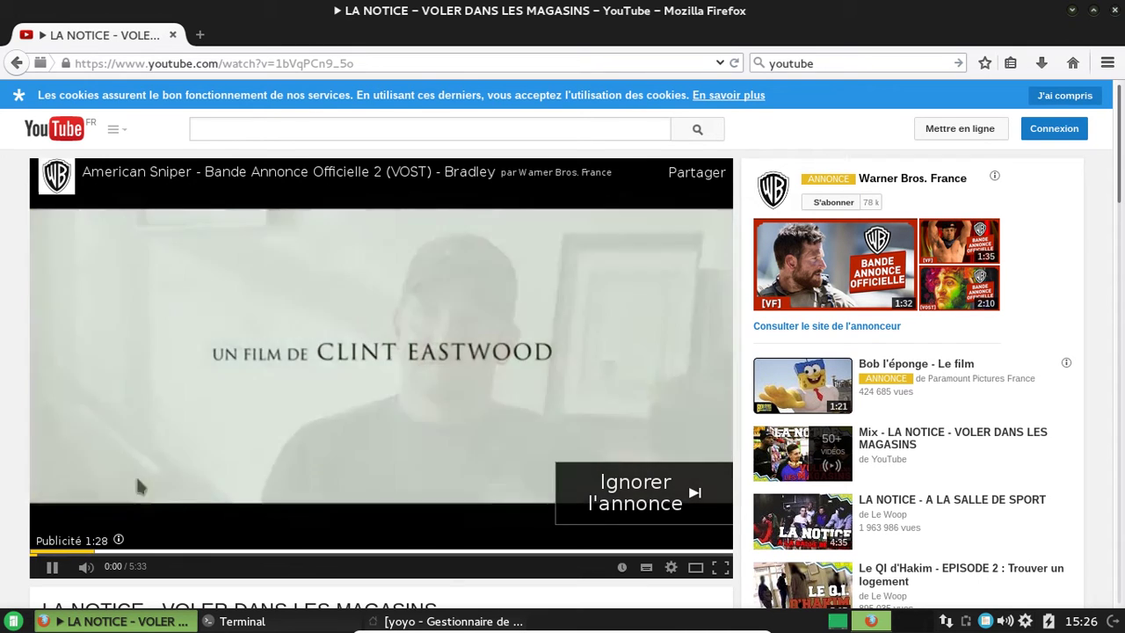
{"action": "left_click", "coordinate": [646, 493]}
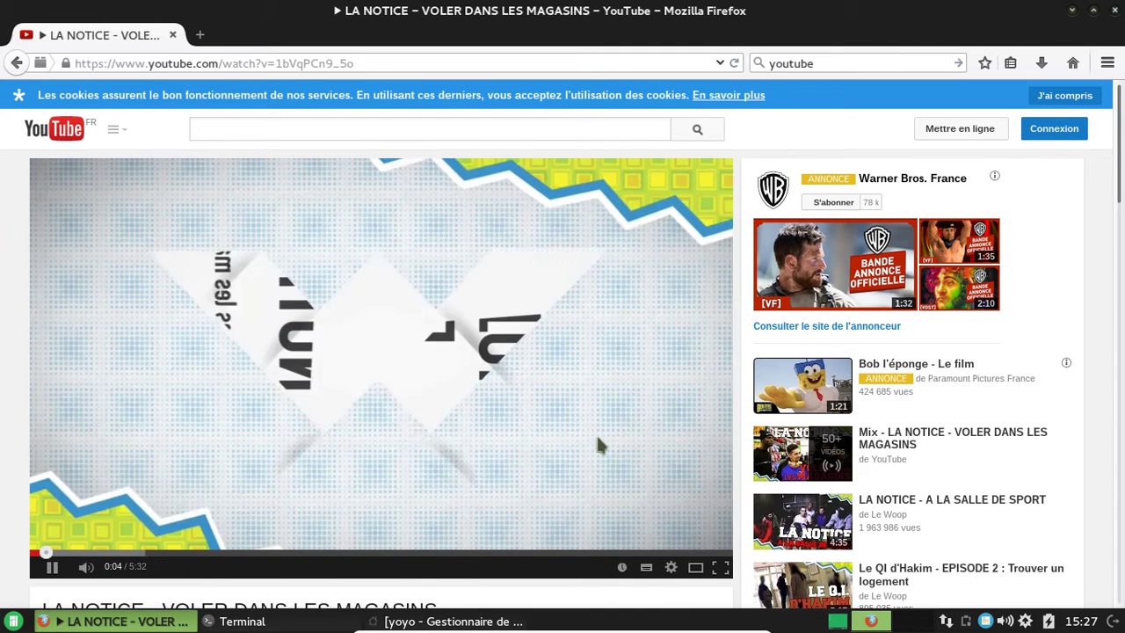
- Pause the video, set its playback quality to 1080p and resume playback
{"action": "left_click", "coordinate": [596, 433]}
{"action": "left_click", "coordinate": [673, 569]}
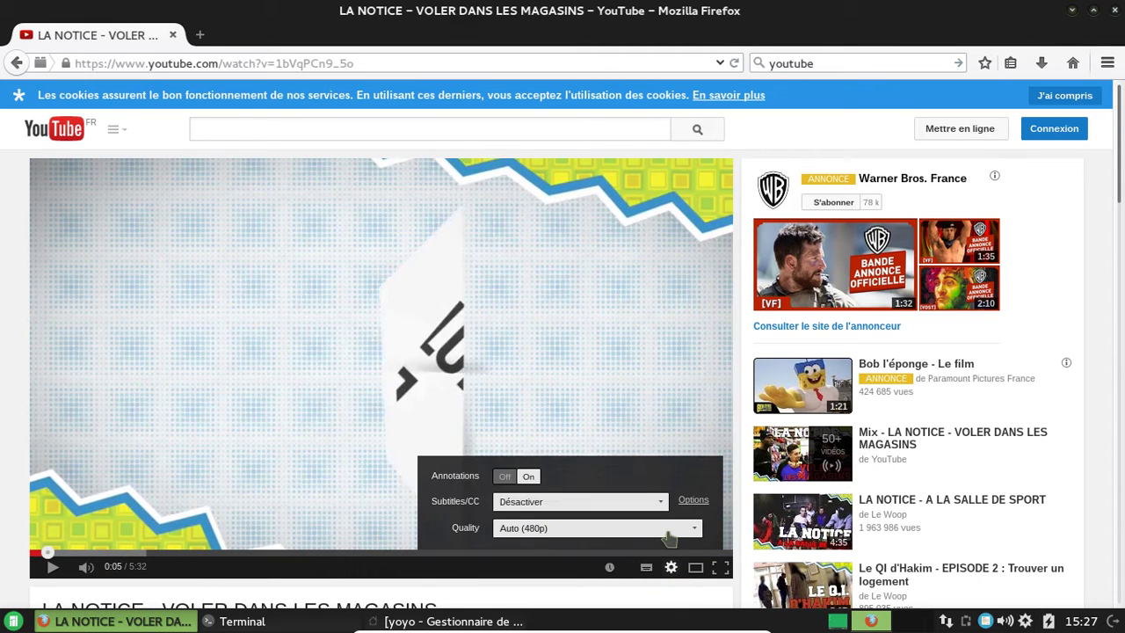
{"action": "left_click", "coordinate": [668, 529]}
{"action": "left_click", "coordinate": [592, 401]}
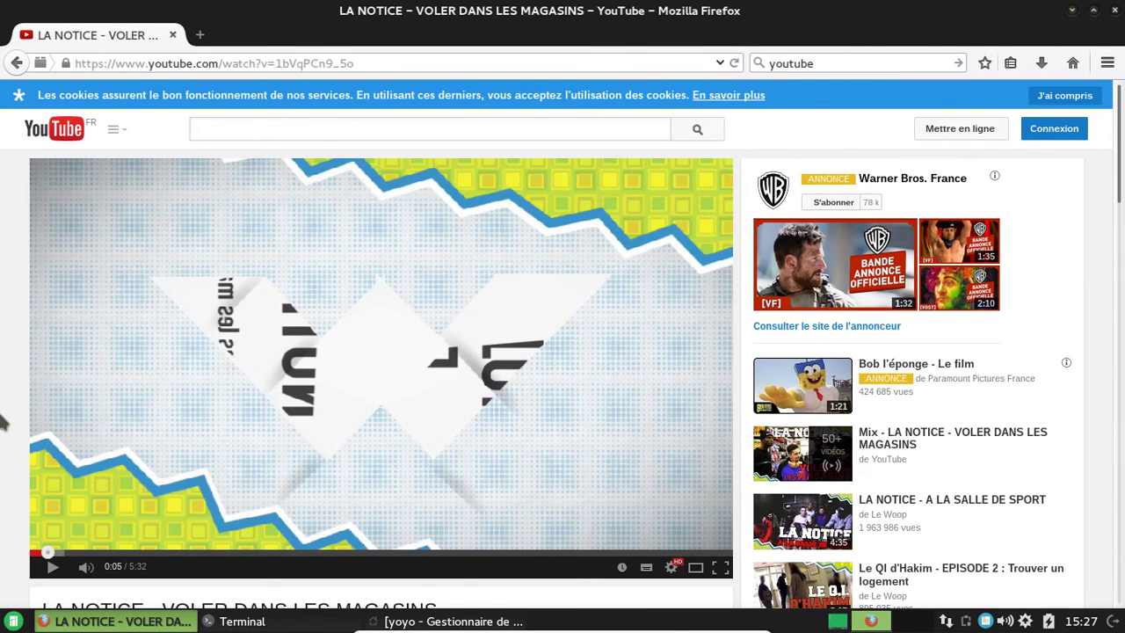
{"action": "left_click", "coordinate": [37, 578]}
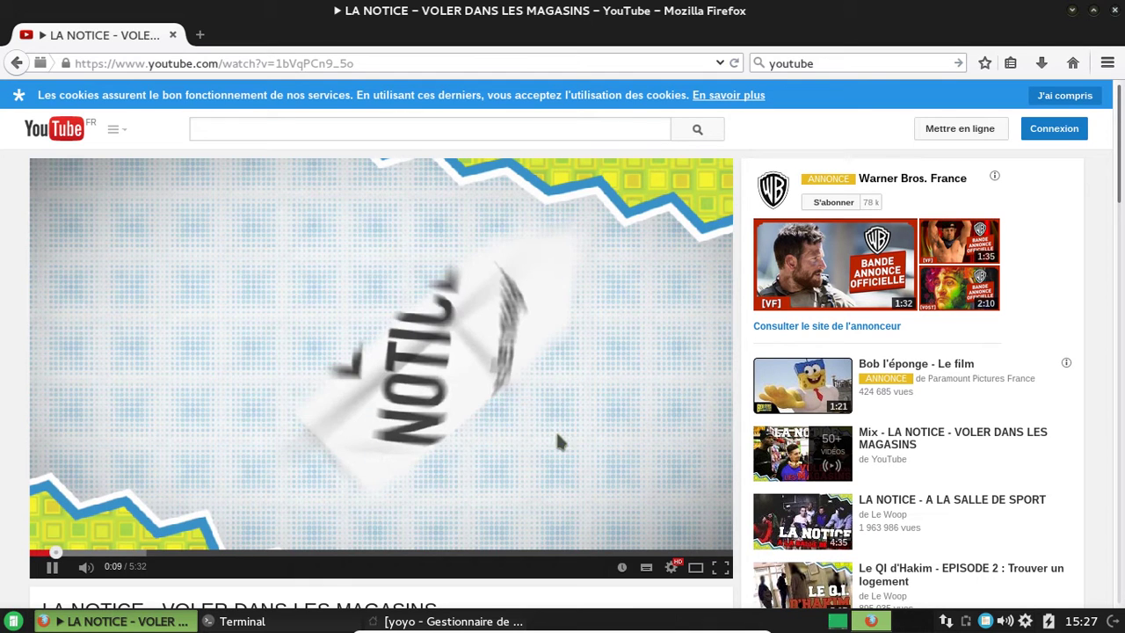
- Pause the video and set its playback quality to 720p
{"action": "left_click", "coordinate": [622, 472]}
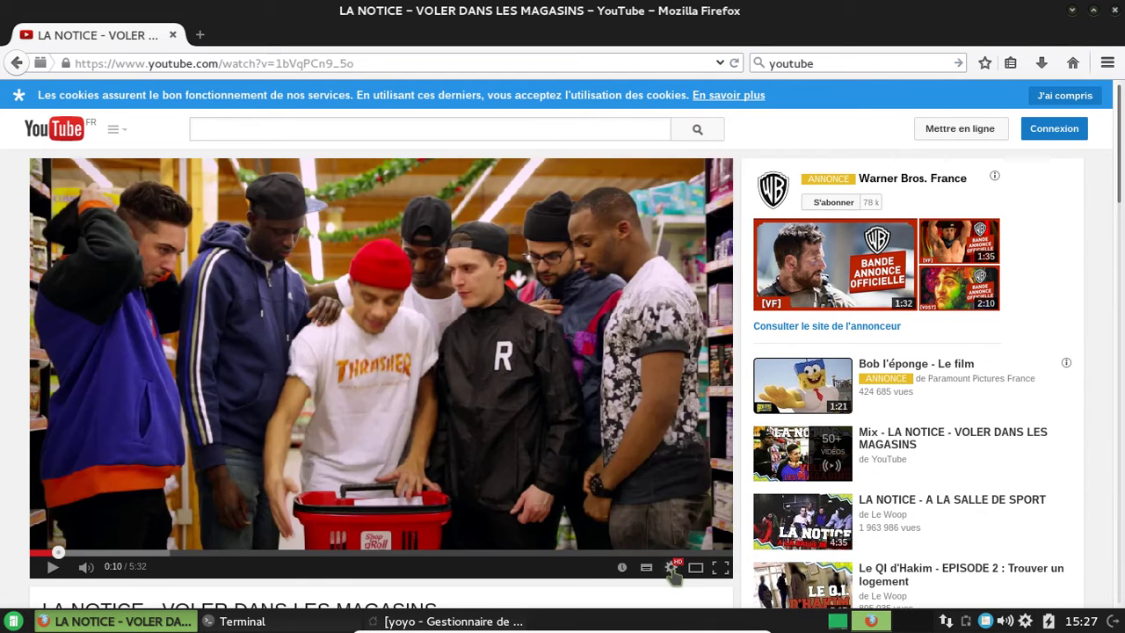
{"action": "left_click", "coordinate": [670, 567]}
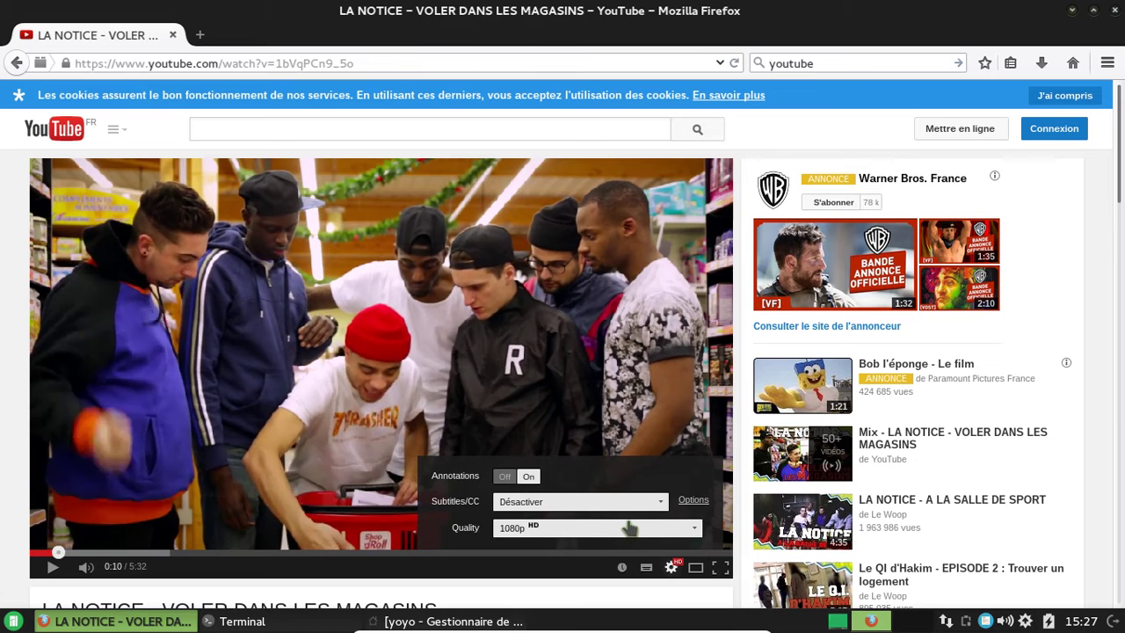
{"action": "left_click", "coordinate": [630, 528]}
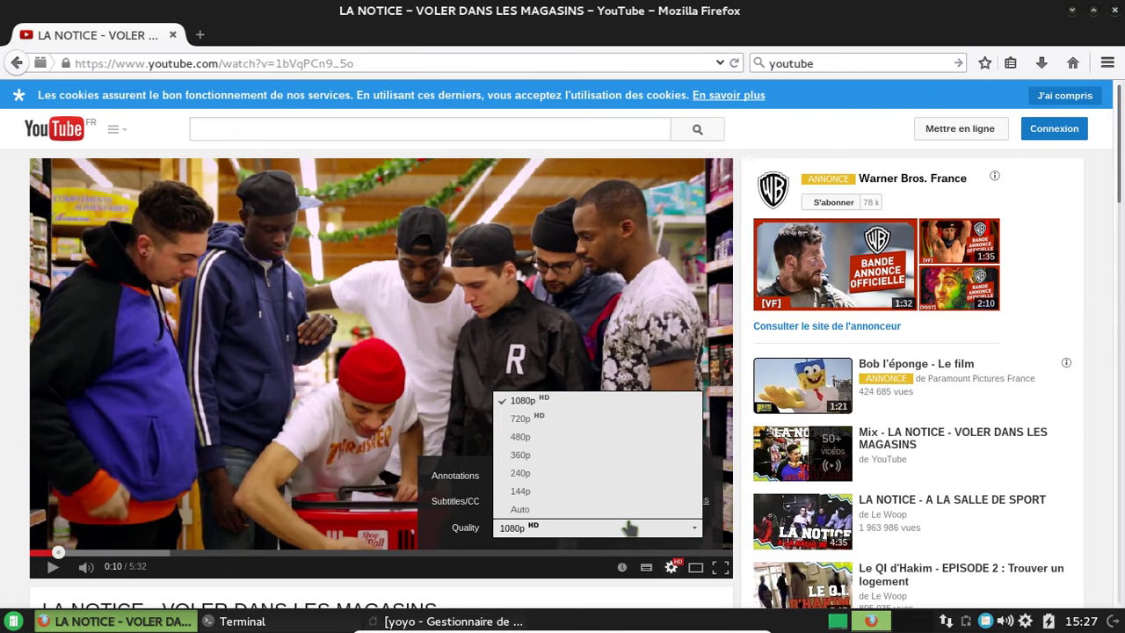
{"action": "left_click", "coordinate": [521, 420]}
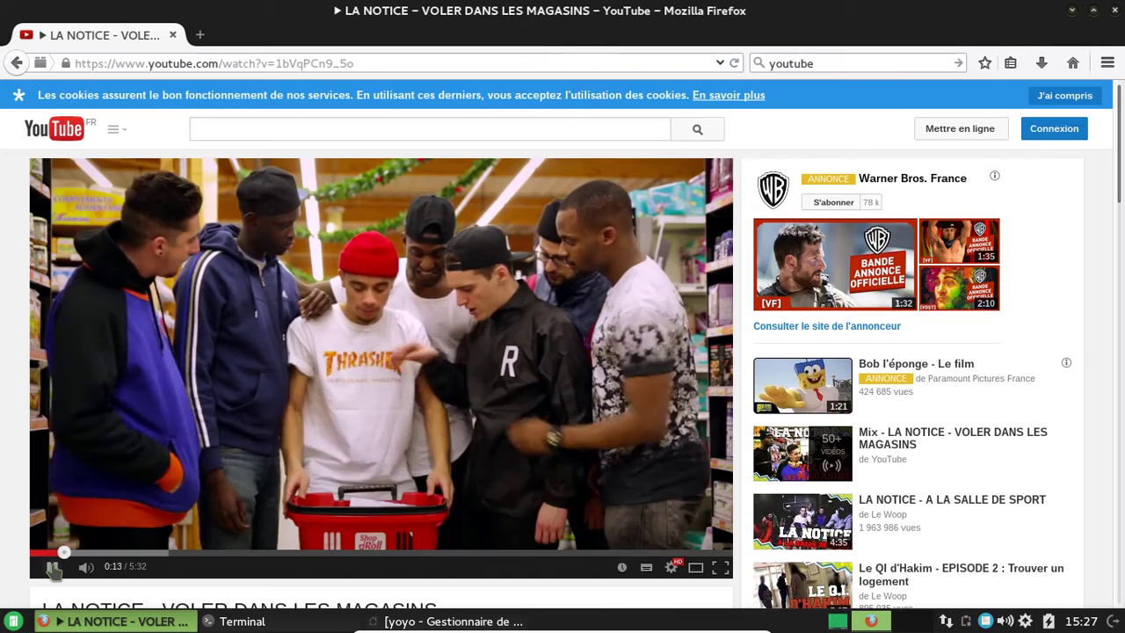
- Pause the video playback and close the browser window
{"action": "left_click", "coordinate": [53, 567]}
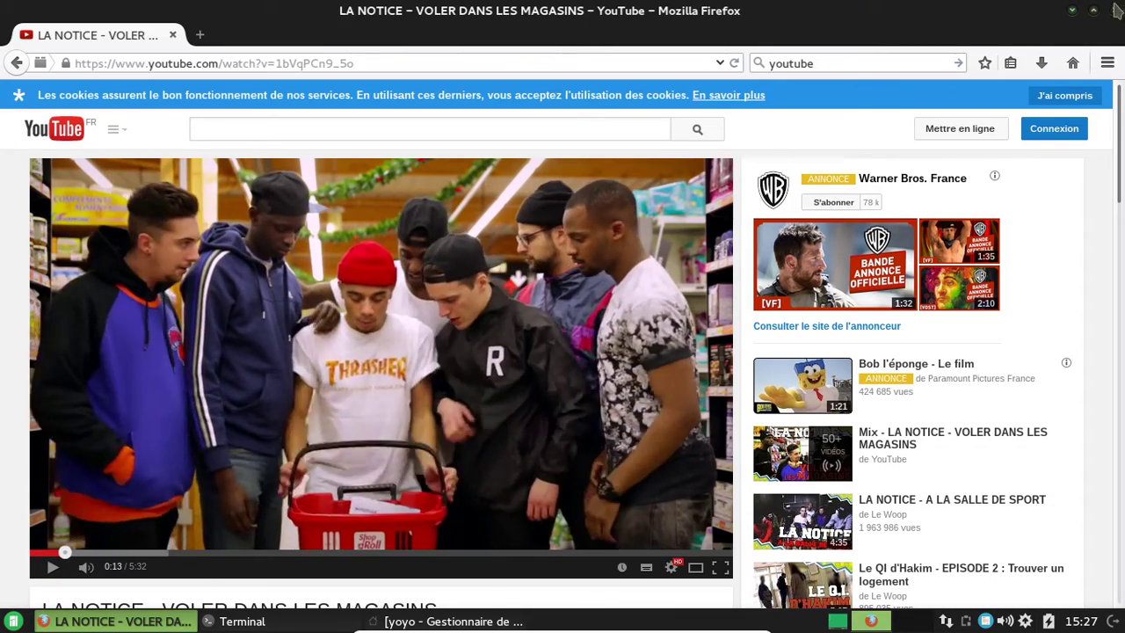
{"action": "left_click", "coordinate": [1115, 12]}
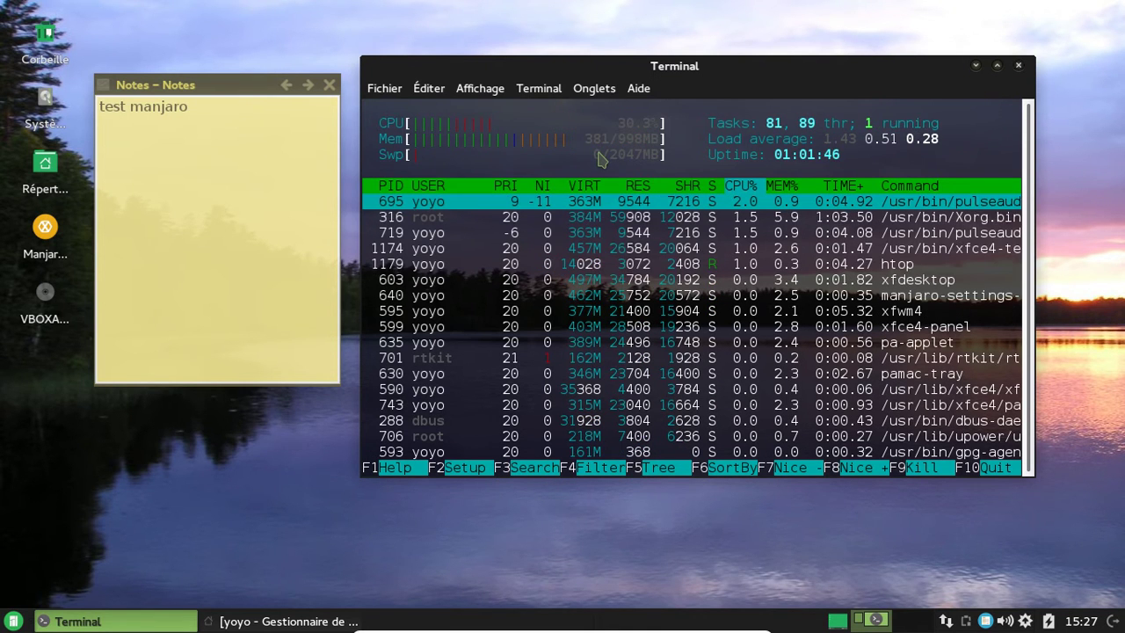
- Open the home folder in the file manager and go into Téléchargements/testosfolder
{"action": "left_click", "coordinate": [50, 178]}
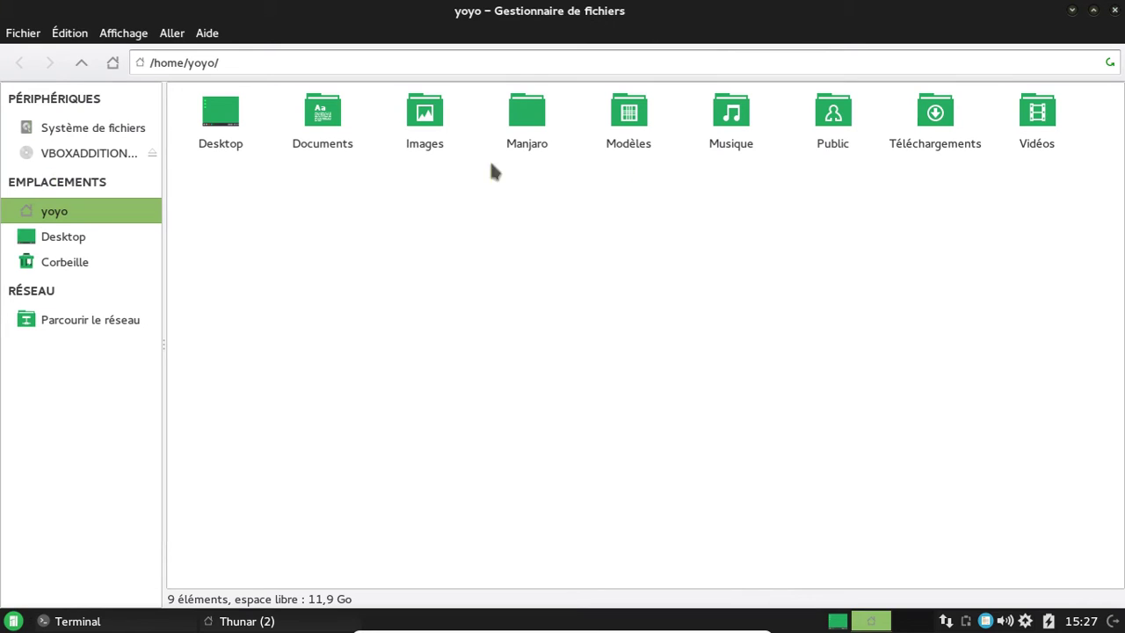
{"action": "double_click", "coordinate": [932, 116]}
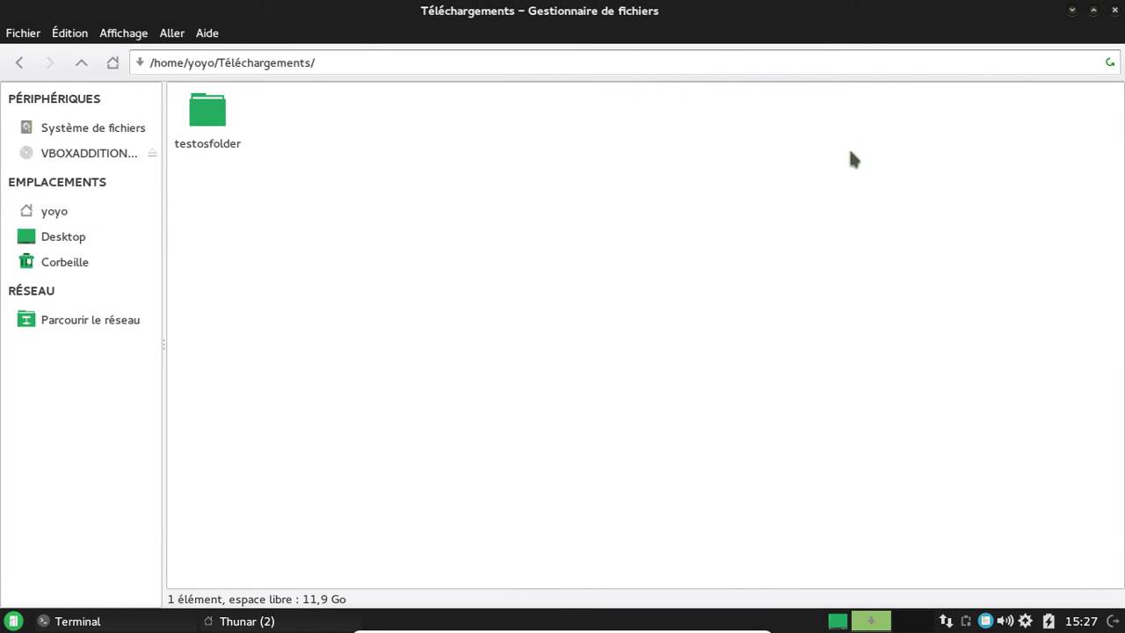
{"action": "double_click", "coordinate": [211, 121]}
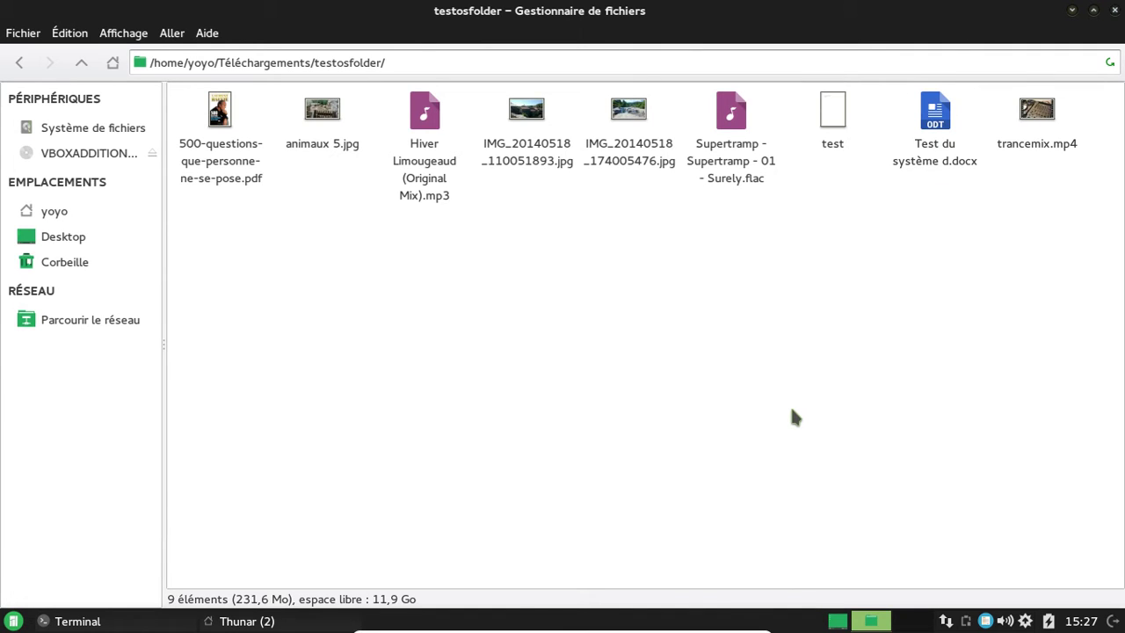
- Open 500-questions-que-personne-ne-se-pose.pdf, jump to page 10 and close the PDF viewer
{"action": "left_click", "coordinate": [231, 179]}
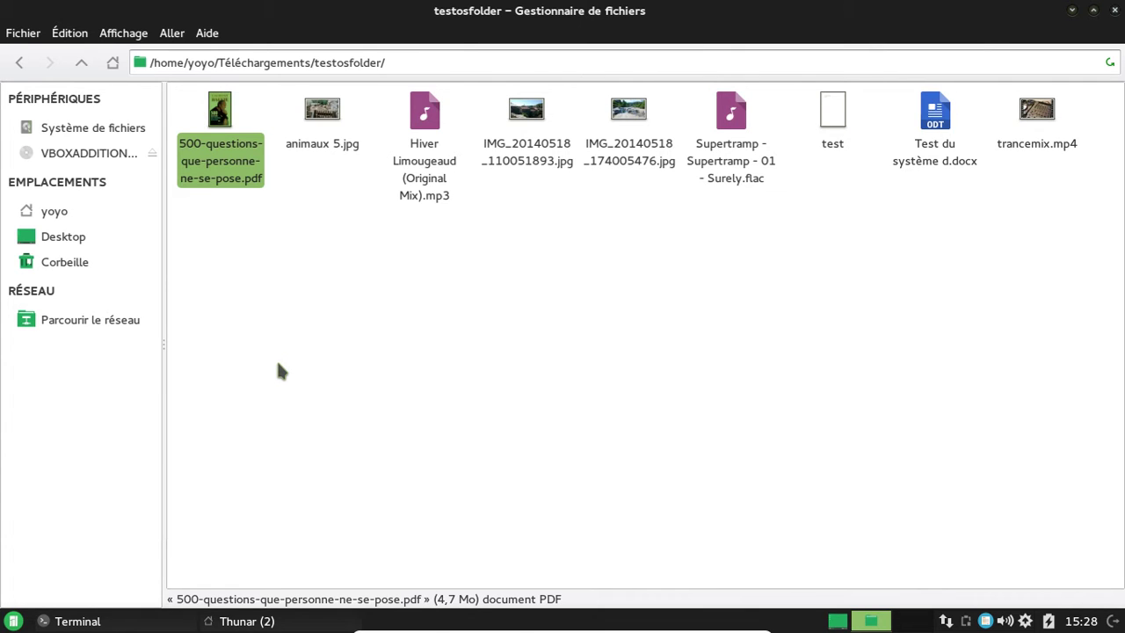
{"action": "key", "text": "Return"}
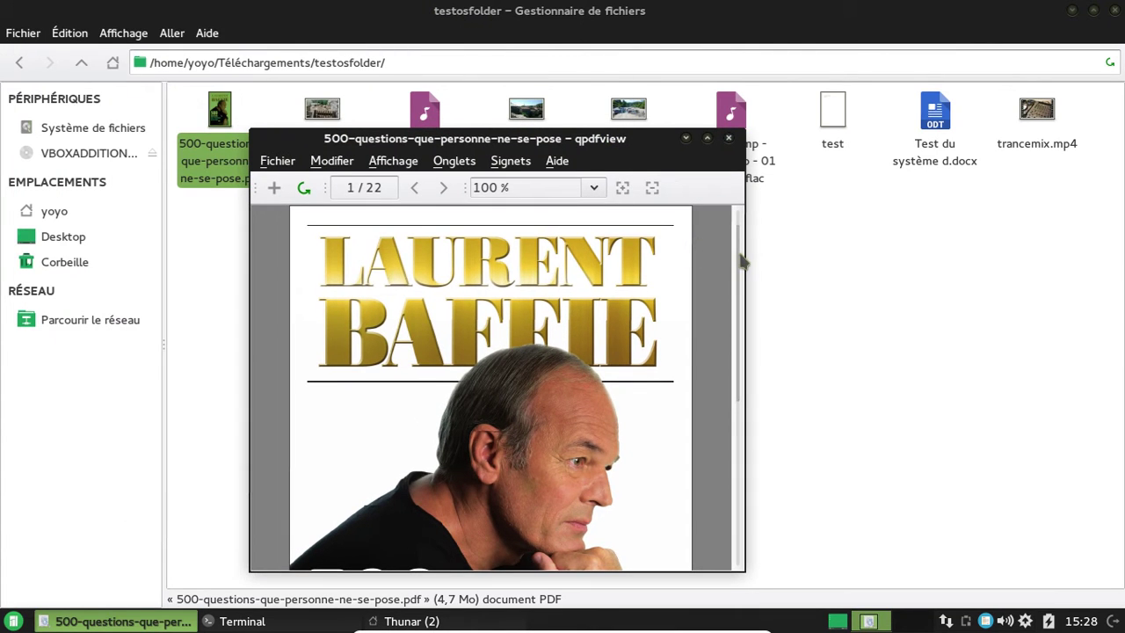
{"action": "left_click", "coordinate": [332, 192]}
{"action": "key", "text": "Delete"}
{"action": "type", "text": "10"}
{"action": "key", "text": "Return"}
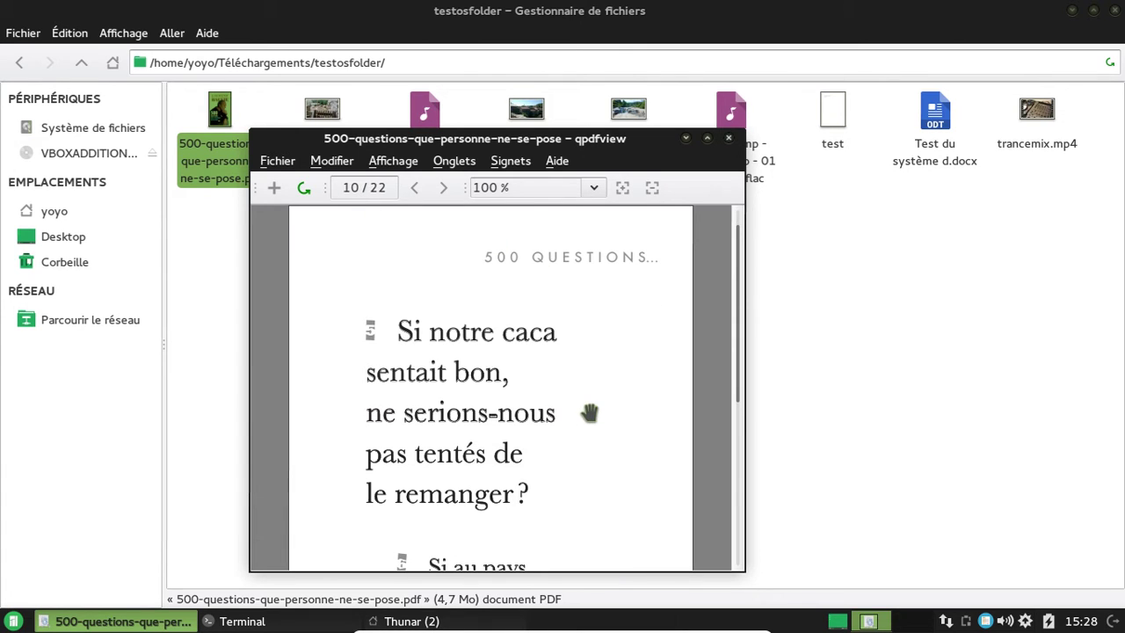
{"action": "left_click", "coordinate": [729, 138]}
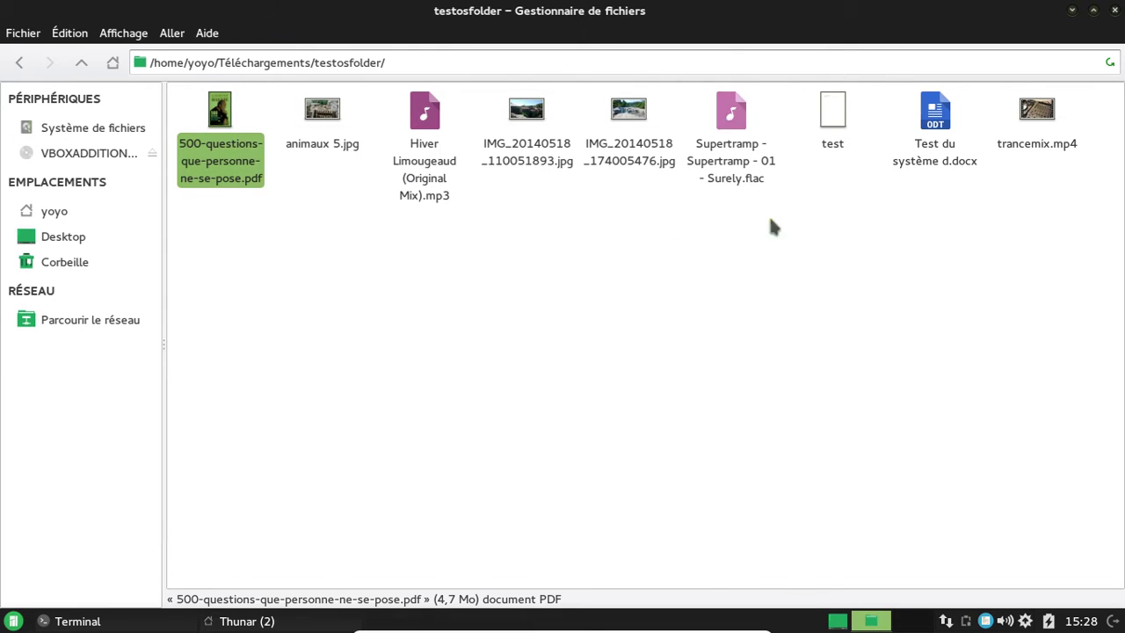
- Open the file named test in LibreOffice Writer to check how it displays, and close it
{"action": "left_click", "coordinate": [546, 422]}
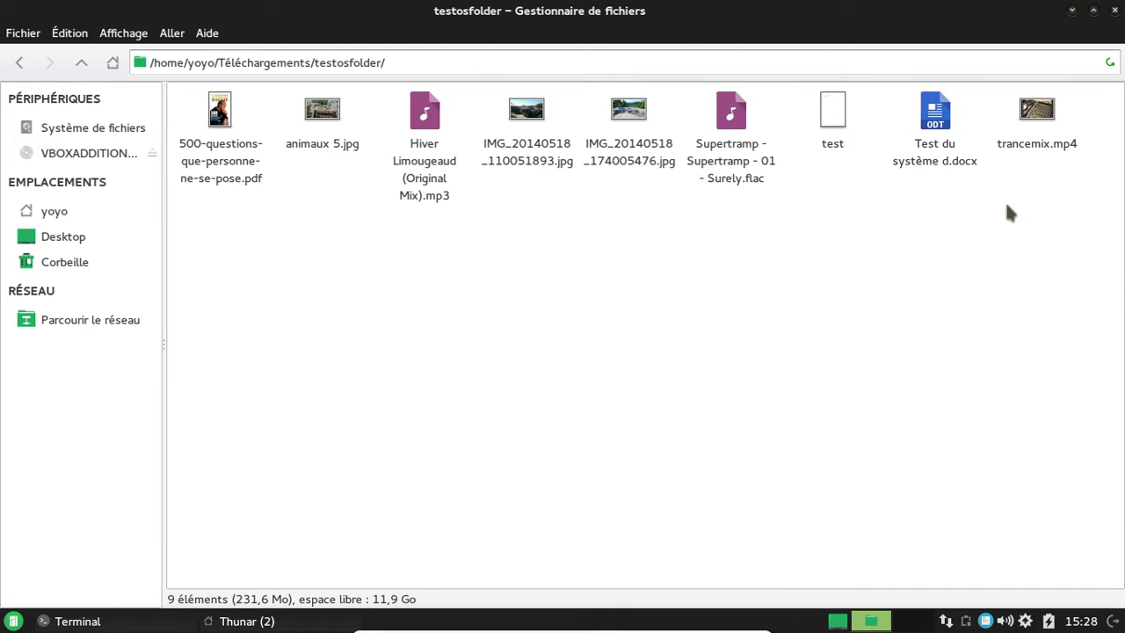
{"action": "left_click", "coordinate": [840, 115]}
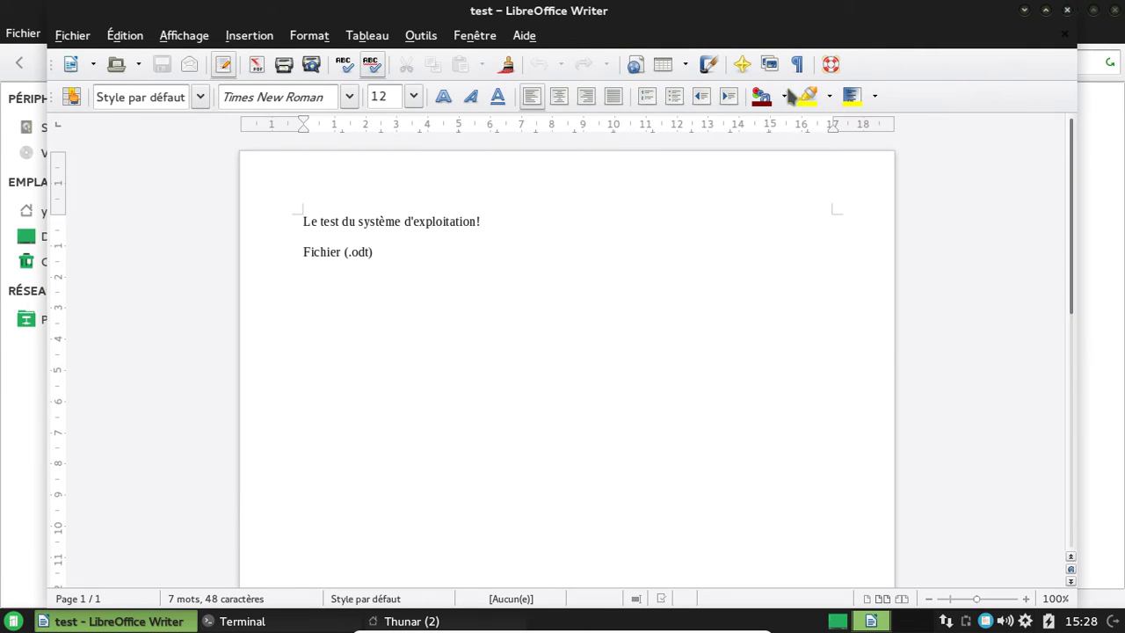
{"action": "left_click", "coordinate": [1067, 9]}
- Open Test du système d.docx in LibreOffice Writer, look through the page and close the document
{"action": "double_click", "coordinate": [942, 158]}
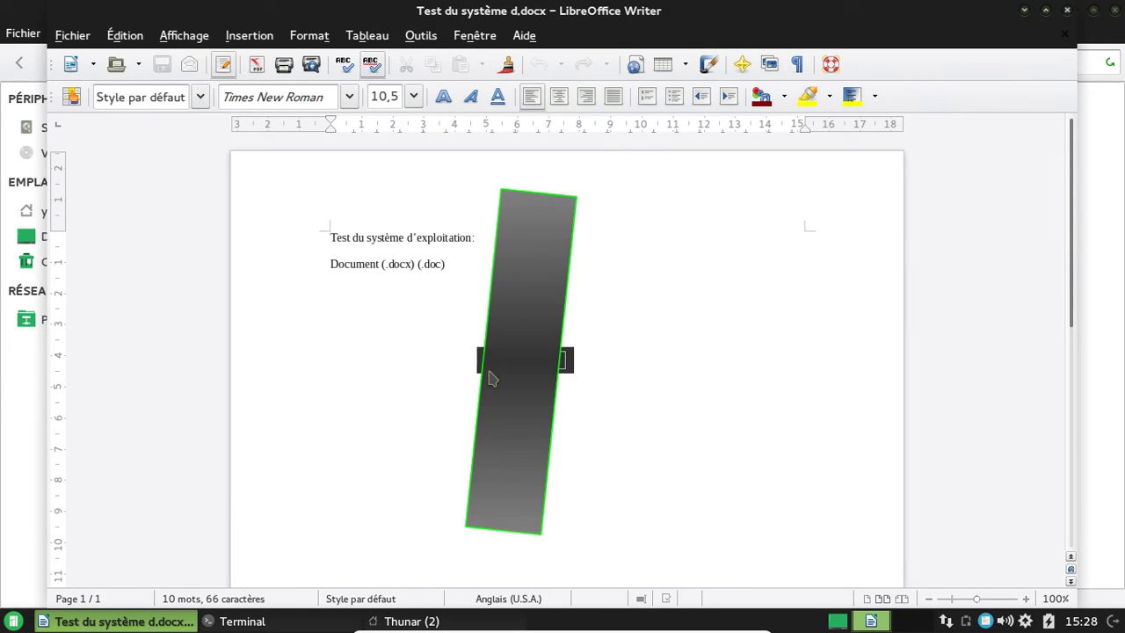
{"action": "scroll", "coordinate": [694, 388], "scroll_direction": "down", "scroll_amount": 6}
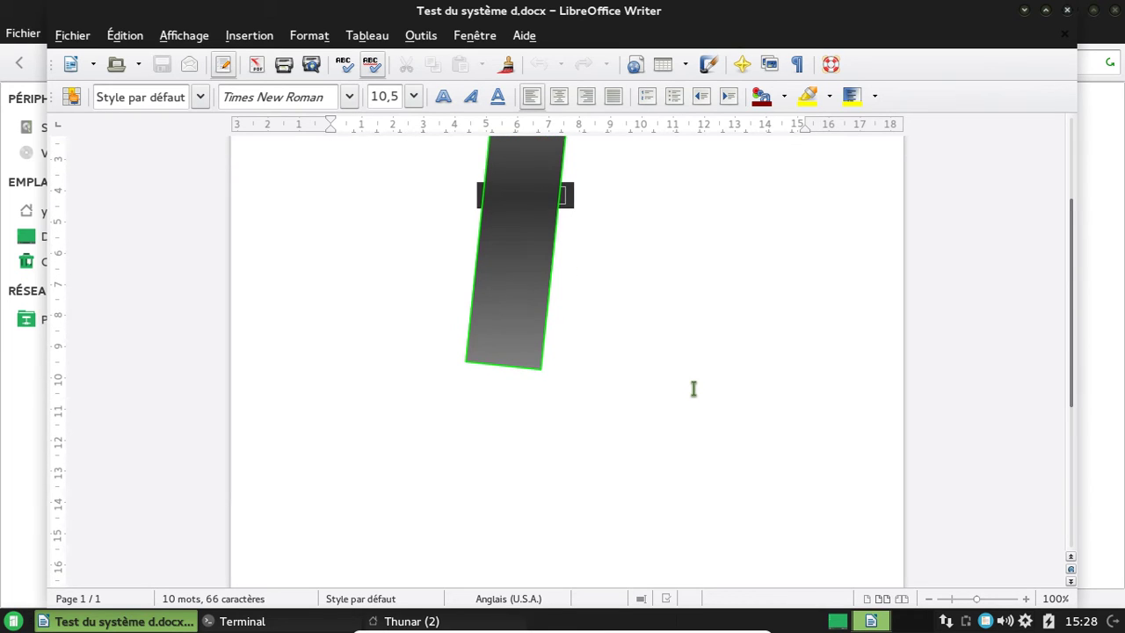
{"action": "scroll", "coordinate": [693, 389], "scroll_direction": "up", "scroll_amount": 4}
{"action": "scroll", "coordinate": [693, 387], "scroll_direction": "up", "scroll_amount": 3}
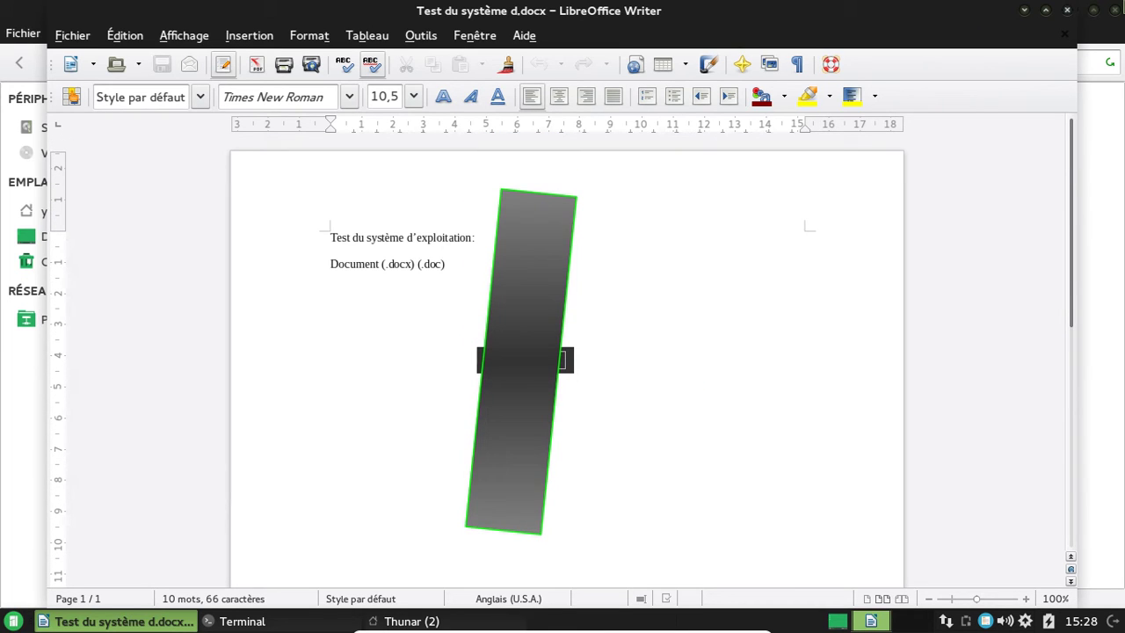
{"action": "left_click", "coordinate": [1070, 8]}
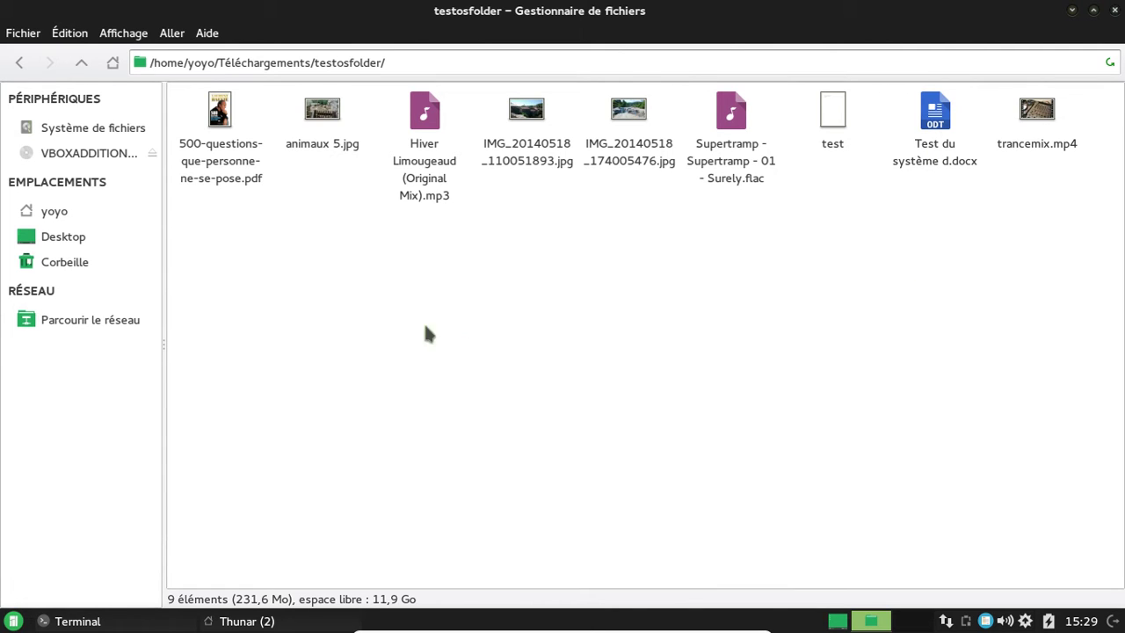
- Open animaux 5.jpg in the image viewer, maximize the window and zoom the picture in and out
{"action": "left_click", "coordinate": [315, 129]}
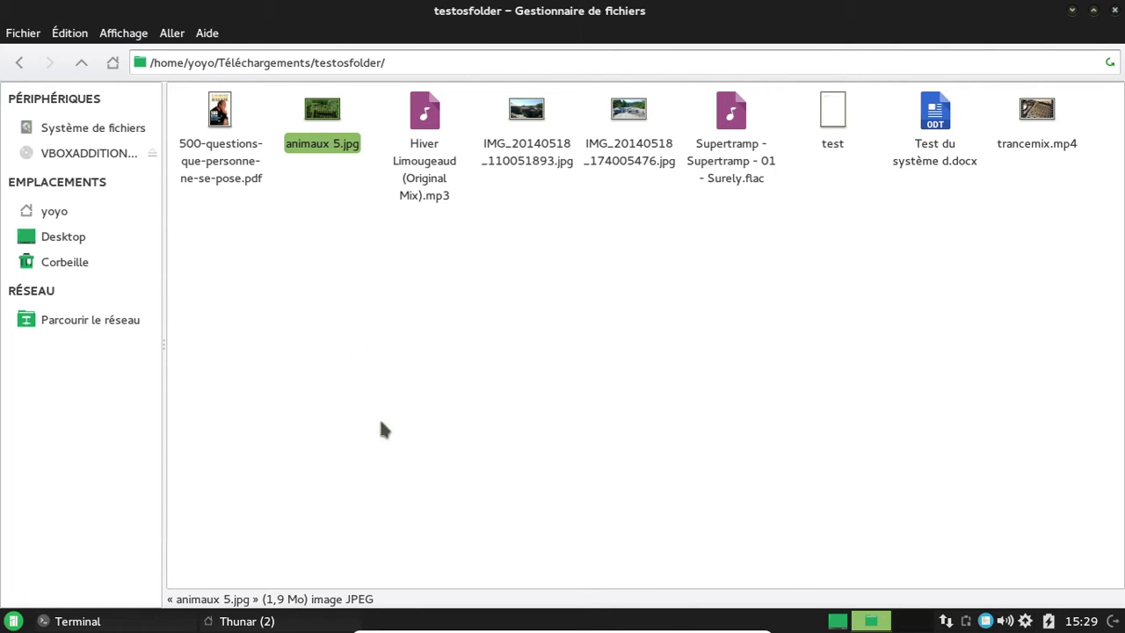
{"action": "double_click", "coordinate": [324, 123]}
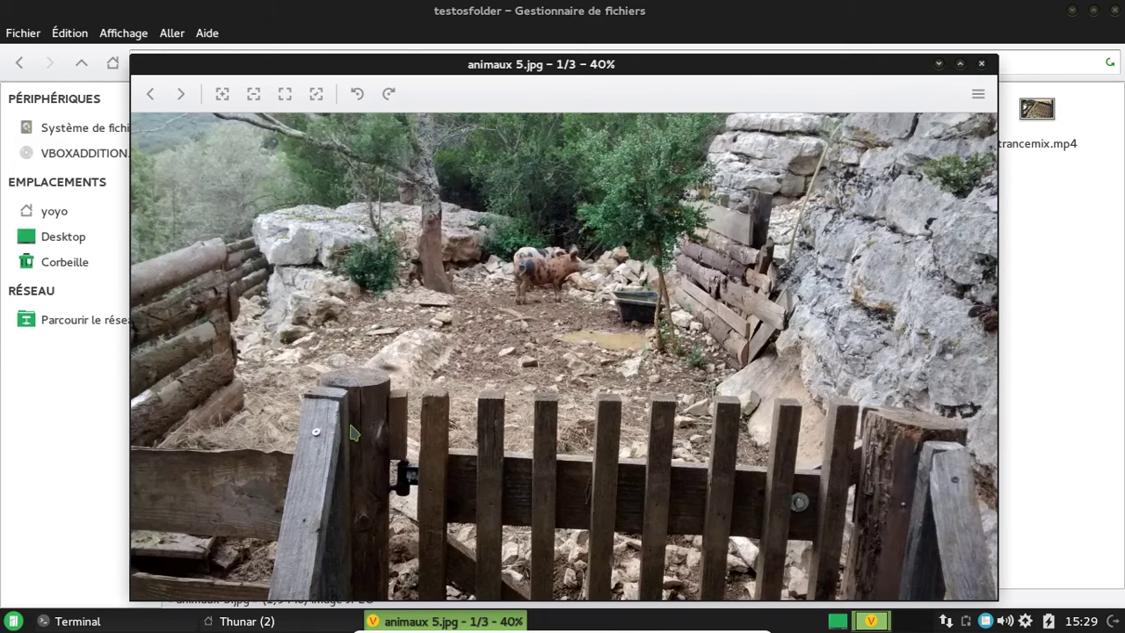
{"action": "left_click", "coordinate": [960, 63]}
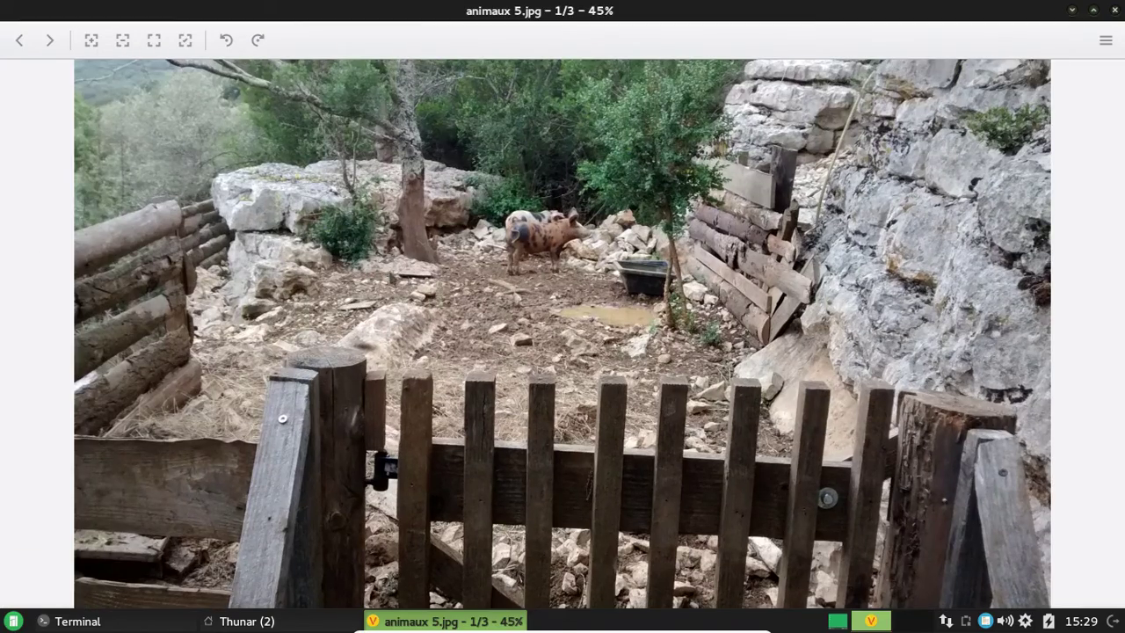
{"action": "scroll", "coordinate": [400, 278], "scroll_direction": "up", "scroll_amount": 4}
{"action": "scroll", "coordinate": [405, 278], "scroll_direction": "down", "scroll_amount": 5}
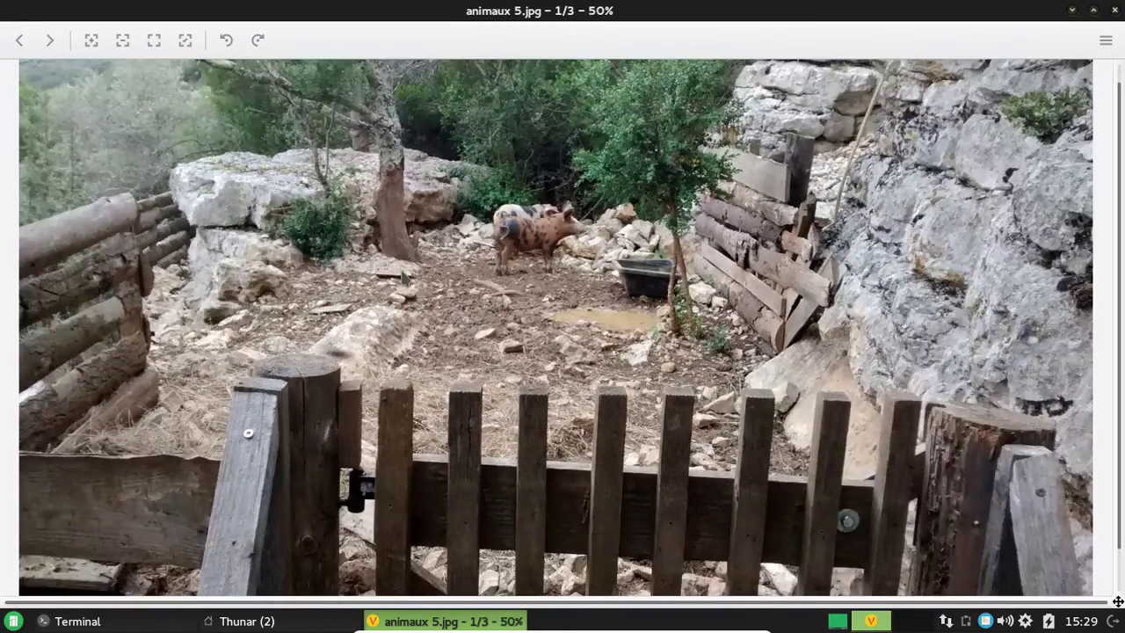
{"action": "scroll", "coordinate": [405, 278], "scroll_direction": "up", "scroll_amount": 1}
{"action": "scroll", "coordinate": [404, 278], "scroll_direction": "up", "scroll_amount": 2}
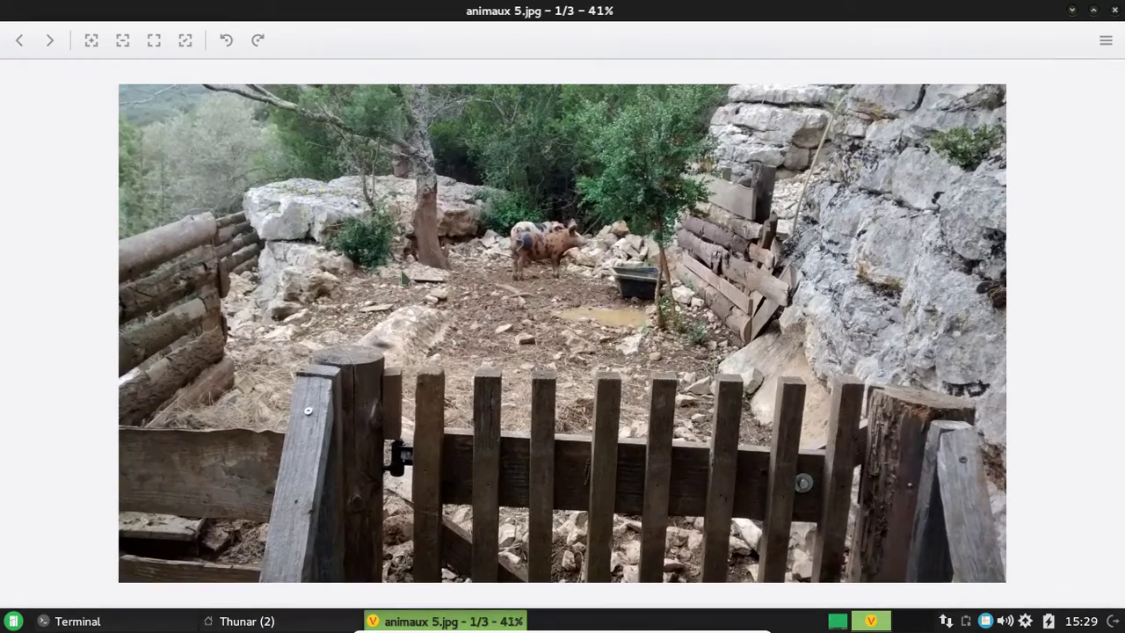
- Advance to IMG_20140518_174005476.jpg, inspect its details at 100% size and zoom back out to the whole picture
{"action": "left_click", "coordinate": [53, 41]}
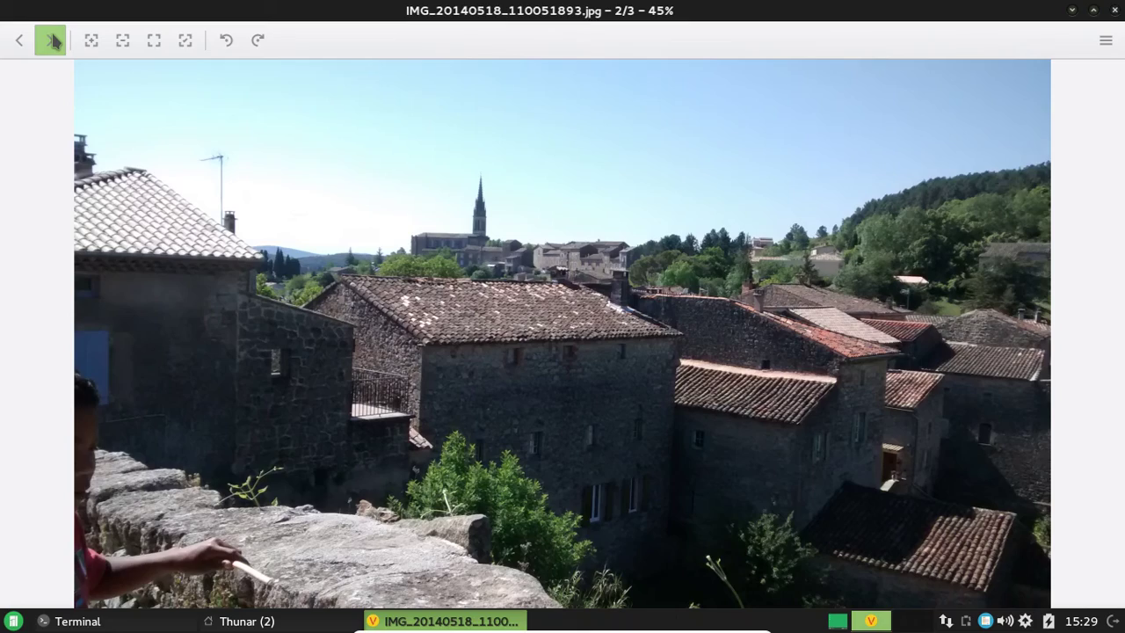
{"action": "left_click", "coordinate": [53, 40]}
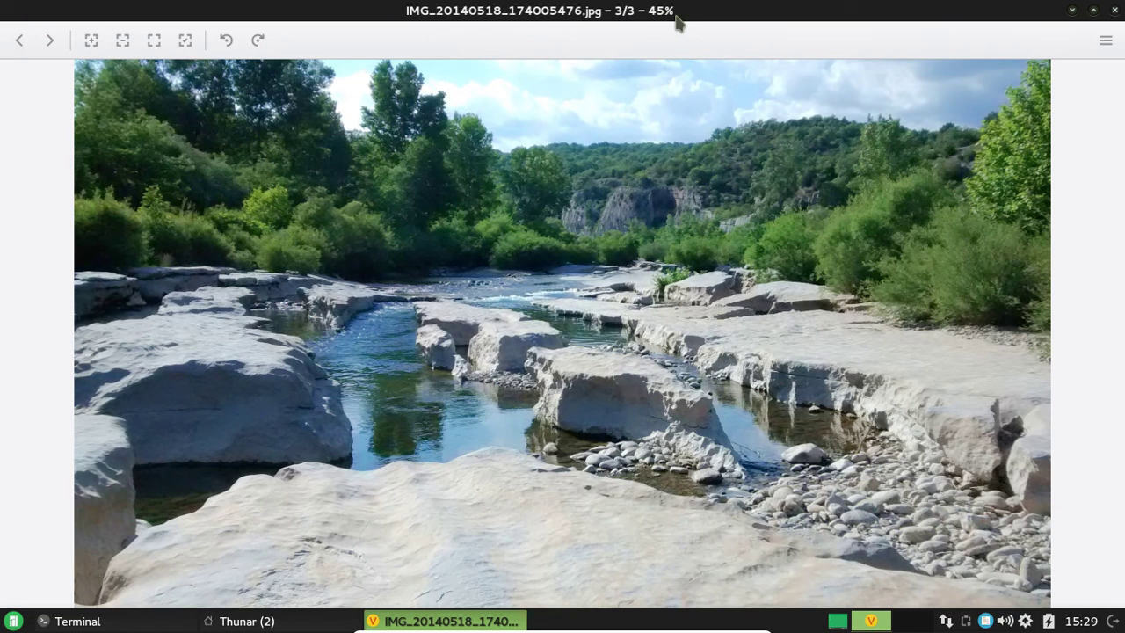
{"action": "left_click", "coordinate": [153, 41]}
{"action": "left_click_drag", "start_coordinate": [492, 211], "coordinate": [384, 405]}
{"action": "left_click_drag", "start_coordinate": [284, 502], "coordinate": [251, 570]}
{"action": "left_click_drag", "start_coordinate": [132, 527], "coordinate": [558, 413]}
{"action": "left_click_drag", "start_coordinate": [109, 450], "coordinate": [348, 279]}
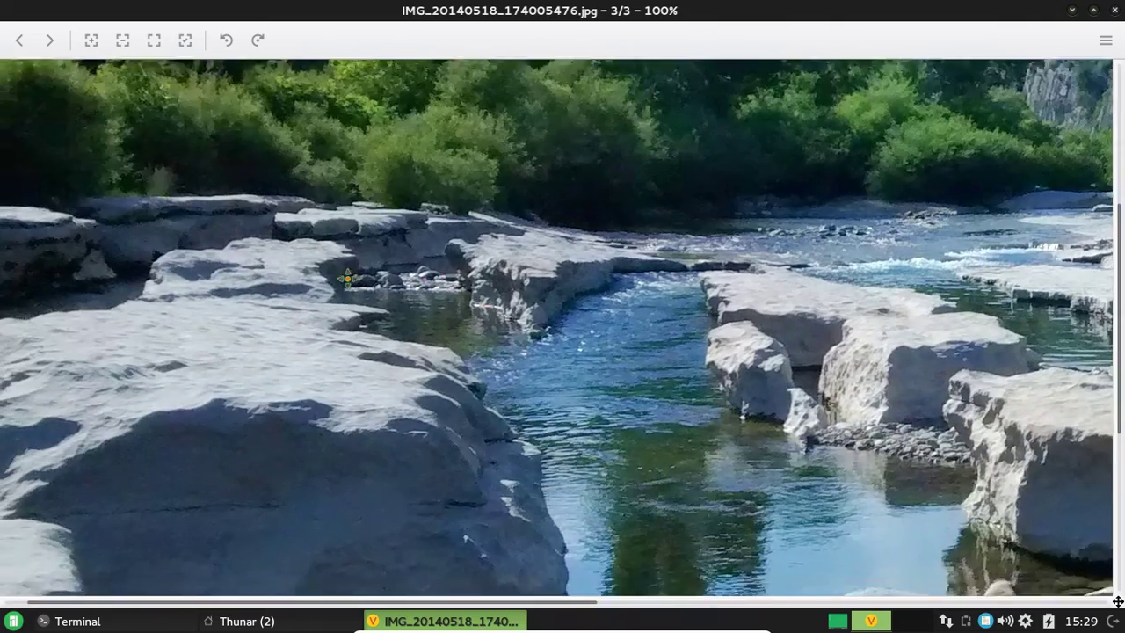
{"action": "scroll", "coordinate": [347, 279], "scroll_direction": "down", "scroll_amount": 2}
{"action": "left_click_drag", "start_coordinate": [527, 351], "coordinate": [396, 351]}
{"action": "left_click_drag", "start_coordinate": [659, 396], "coordinate": [413, 343]}
{"action": "scroll", "coordinate": [493, 273], "scroll_direction": "down", "scroll_amount": 5}
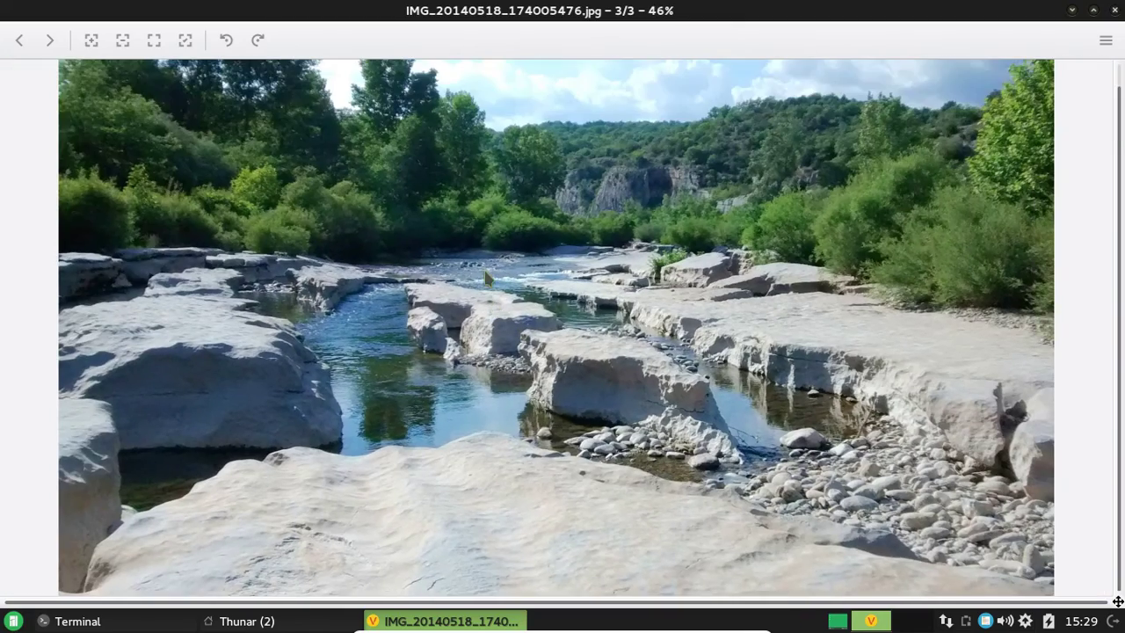
{"action": "scroll", "coordinate": [488, 277], "scroll_direction": "down", "scroll_amount": 1}
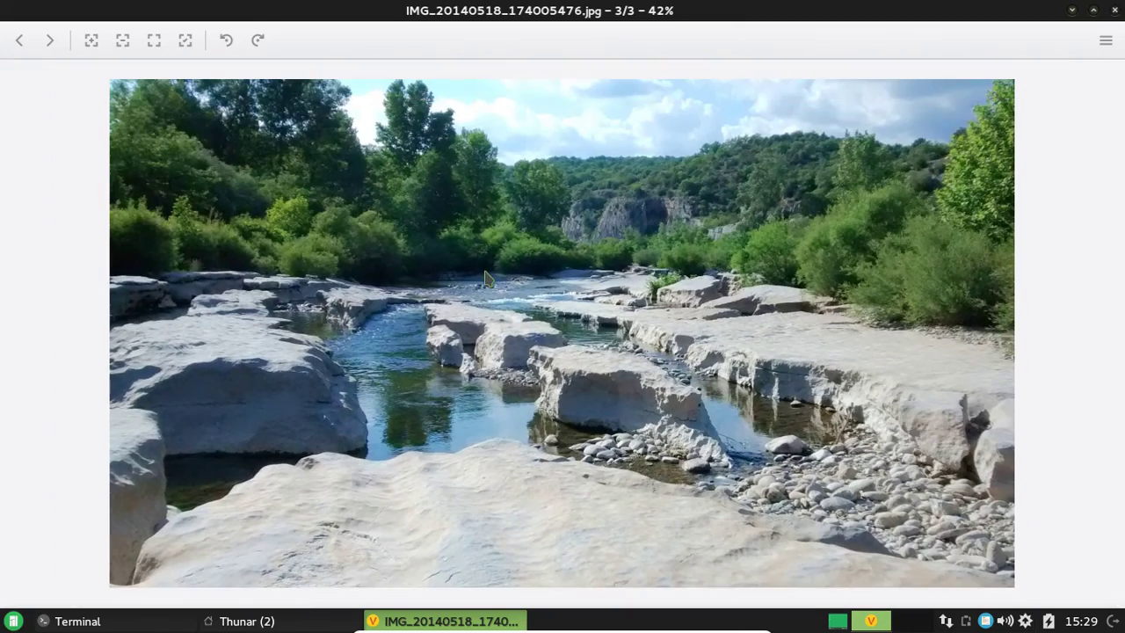
- Return to IMG_20140518_110051893.jpg, look over the viewer's editing and display options, and set the picture as the desktop background
{"action": "left_click", "coordinate": [61, 37]}
{"action": "left_click", "coordinate": [62, 37]}
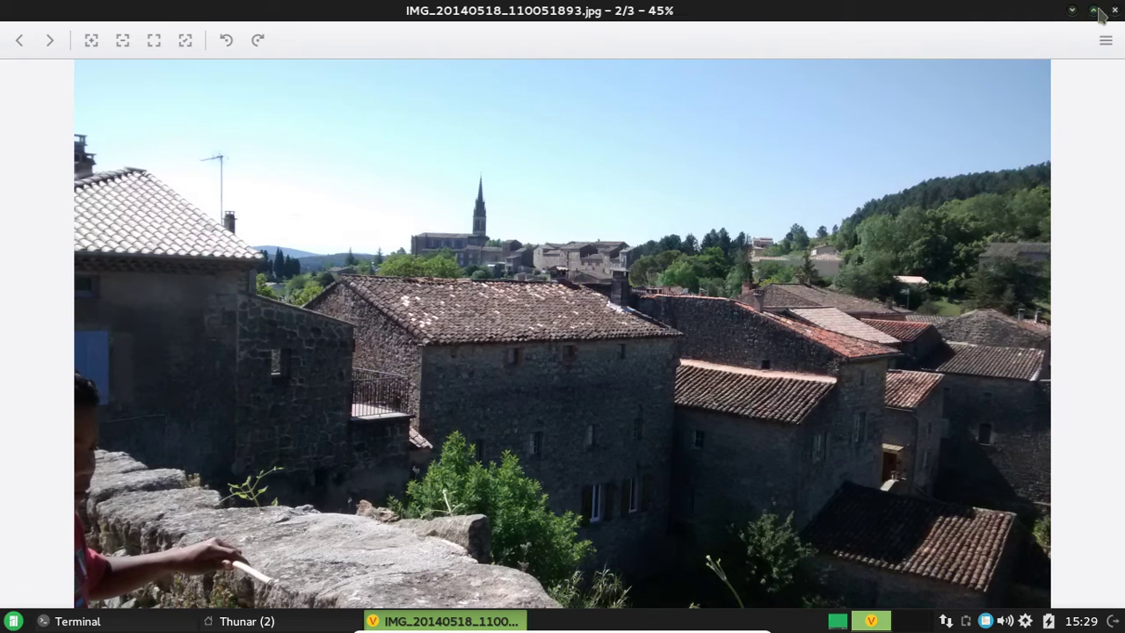
{"action": "left_click", "coordinate": [1106, 39]}
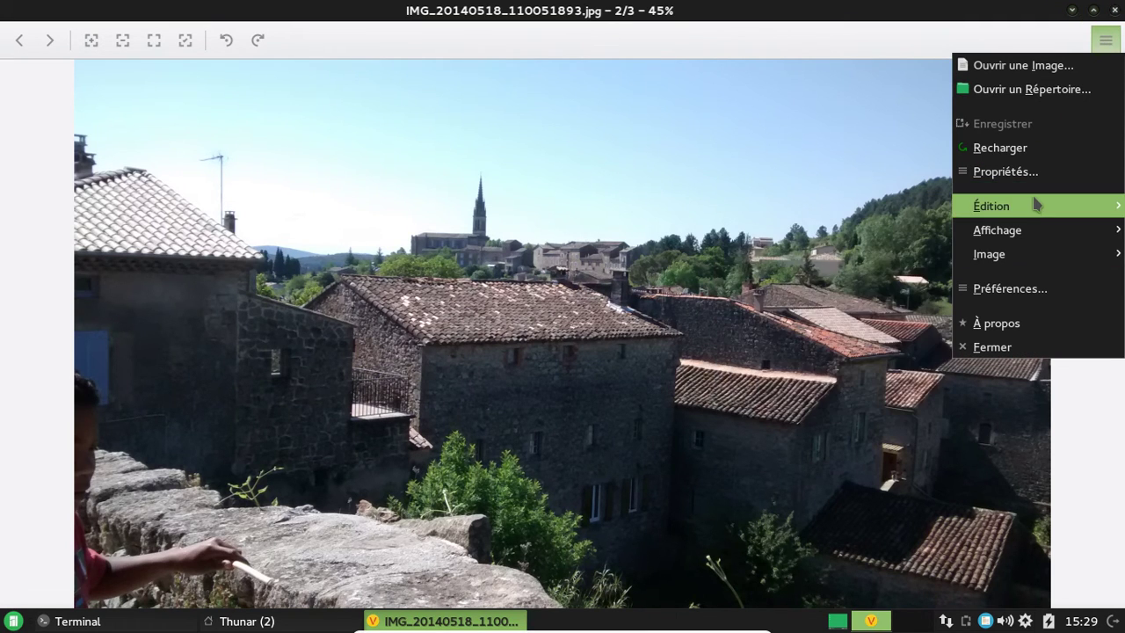
{"action": "mouse_move", "coordinate": [1036, 203]}
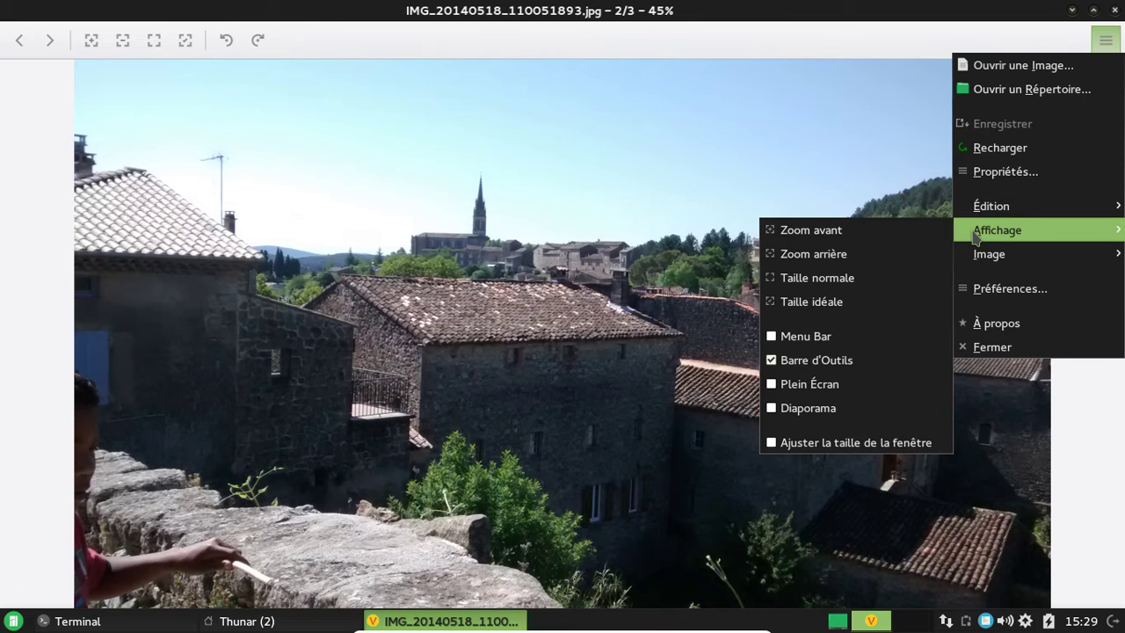
{"action": "mouse_move", "coordinate": [990, 262]}
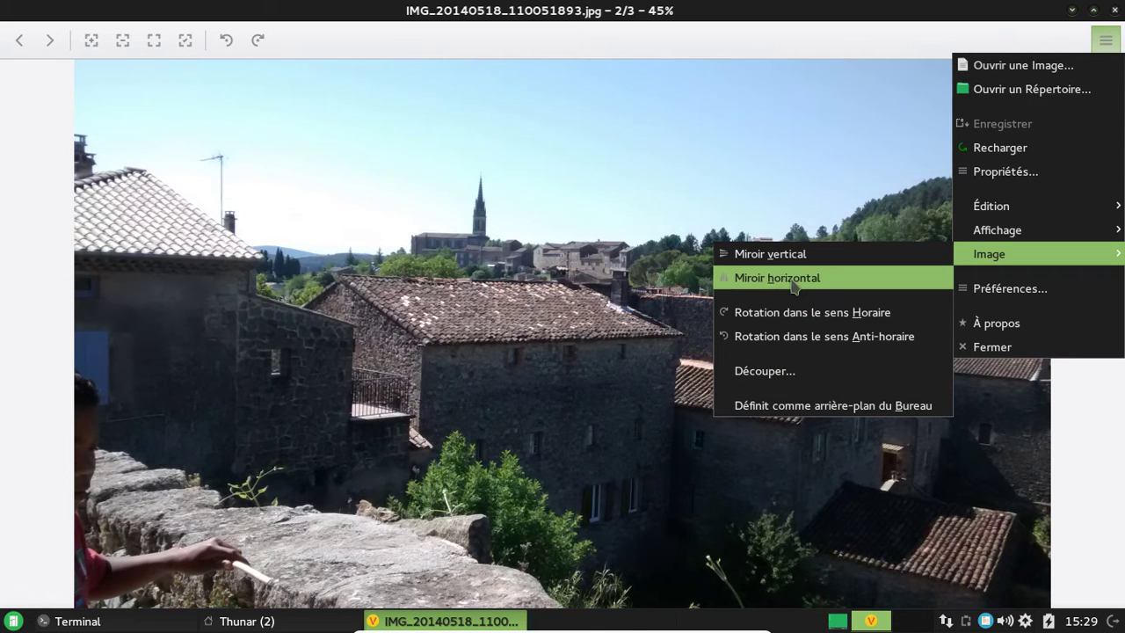
{"action": "left_click", "coordinate": [791, 405]}
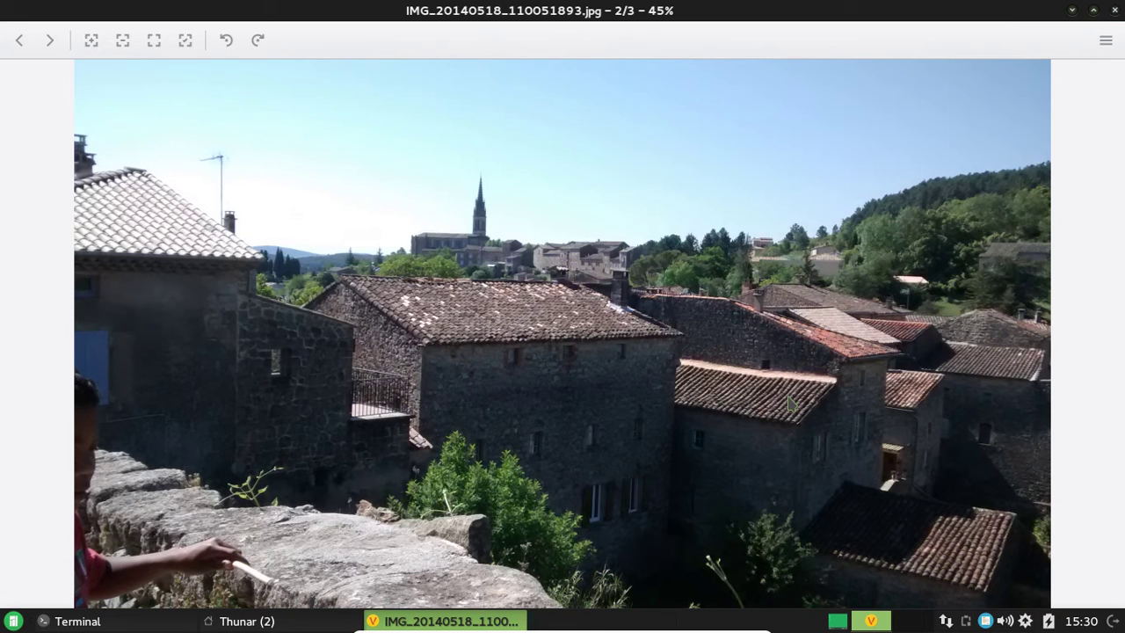
- Examine the properties and camera data of IMG_20140518_110051893.jpg, and close the image viewer
{"action": "left_click", "coordinate": [1116, 44]}
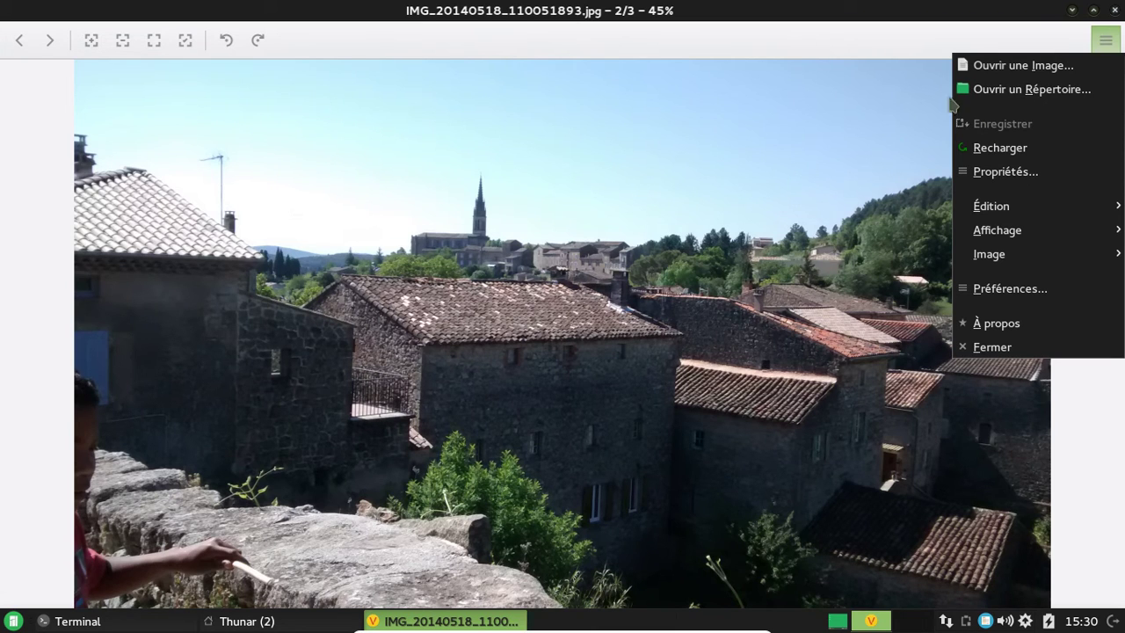
{"action": "left_click", "coordinate": [1032, 176]}
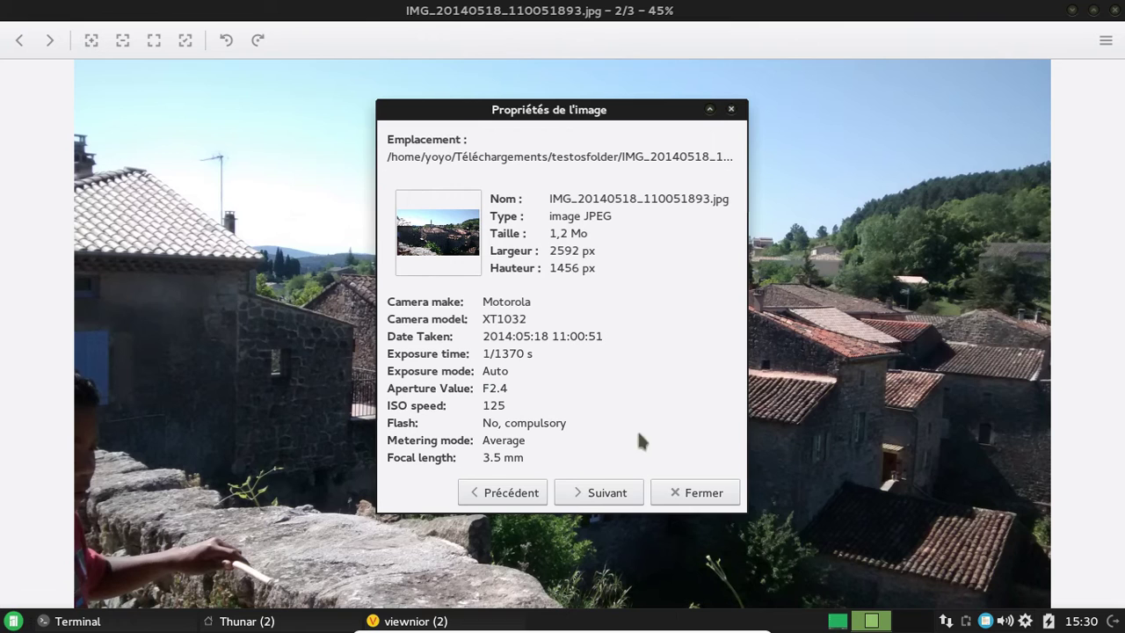
{"action": "left_click", "coordinate": [1109, 41]}
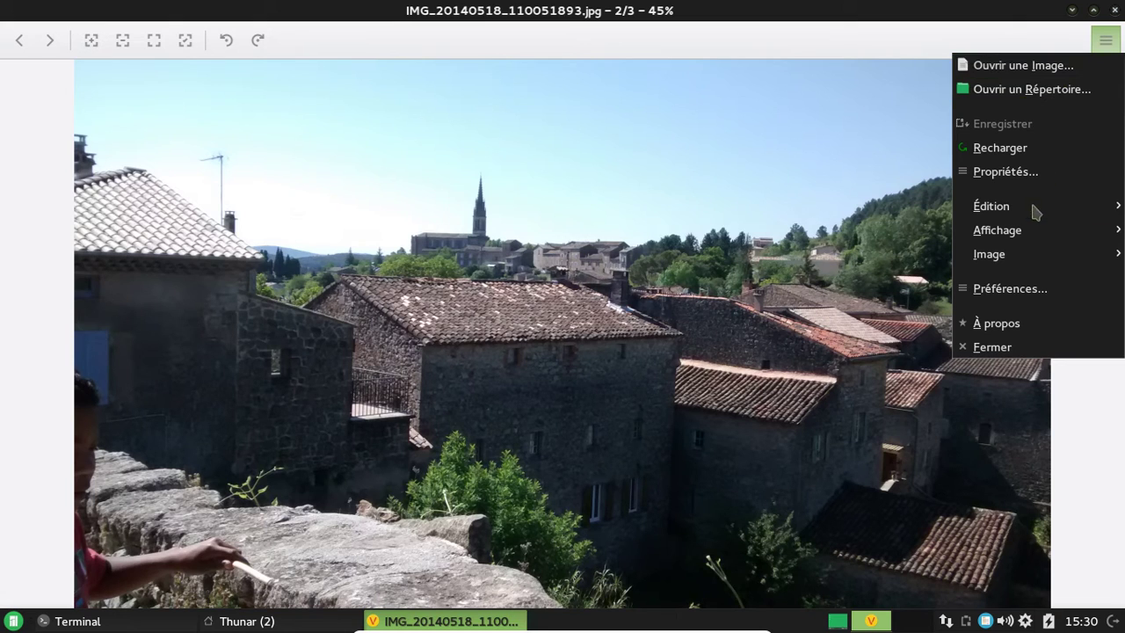
{"action": "mouse_move", "coordinate": [1034, 266]}
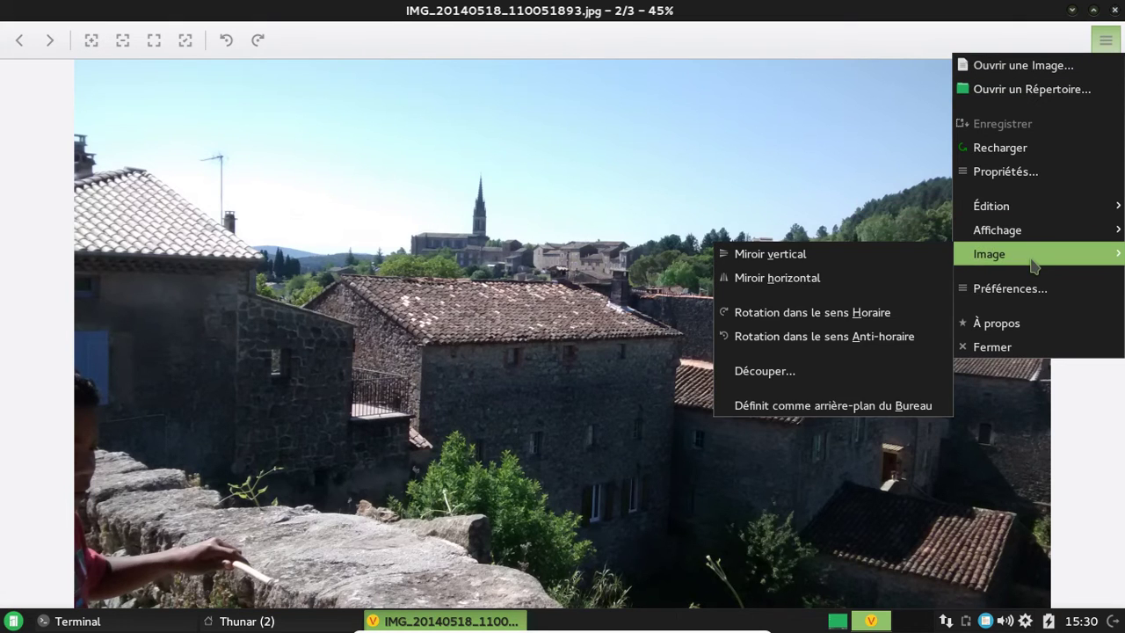
{"action": "left_click", "coordinate": [1025, 347]}
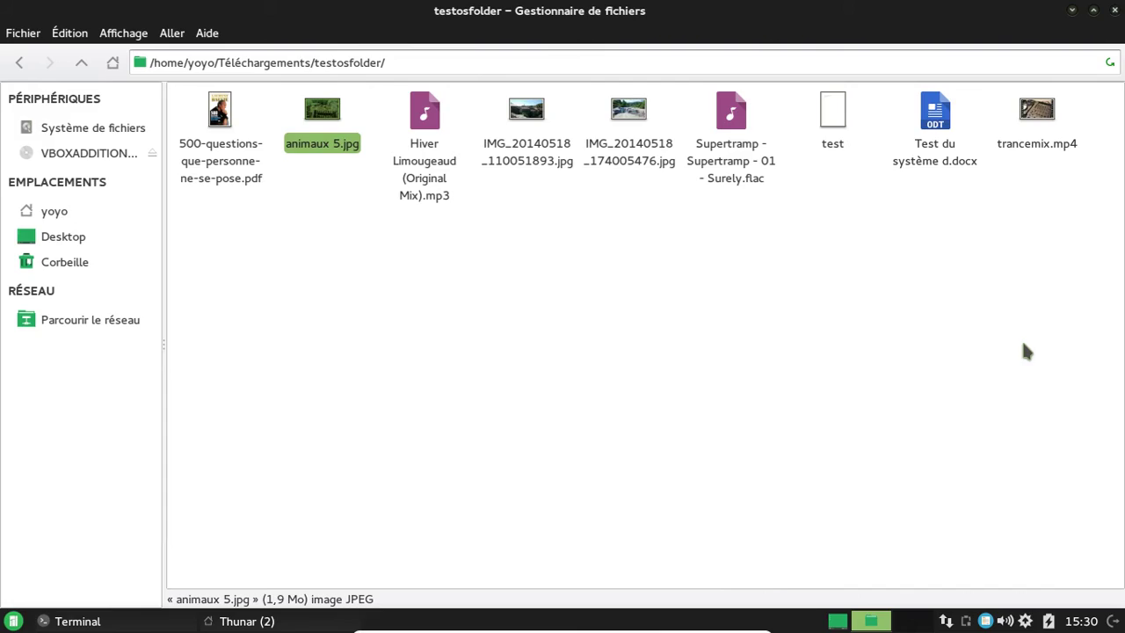
- Open the Supertramp Surely.flac file with Guayadeque Music Player, pause playback and move the player window clear of the screen edge
{"action": "left_click", "coordinate": [672, 355]}
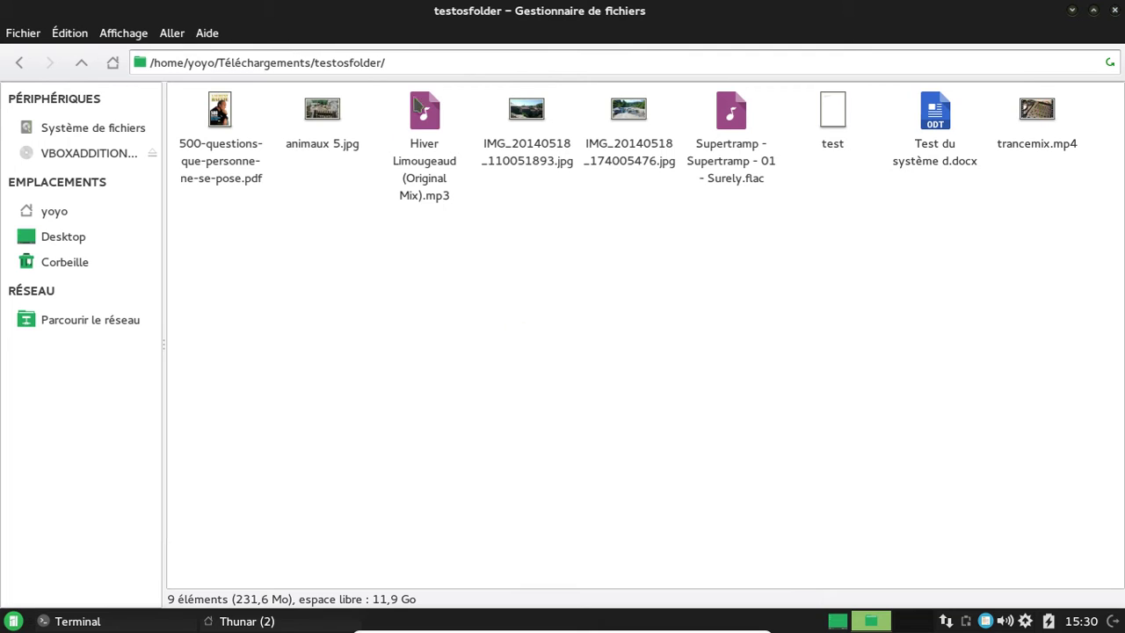
{"action": "right_click", "coordinate": [725, 116]}
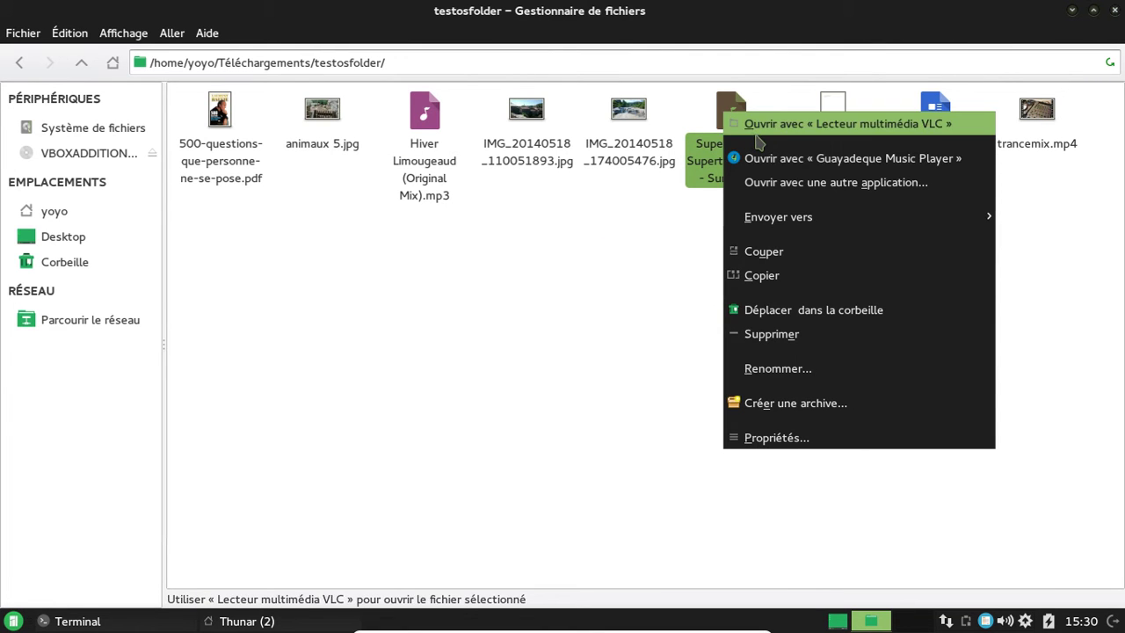
{"action": "left_click", "coordinate": [809, 158]}
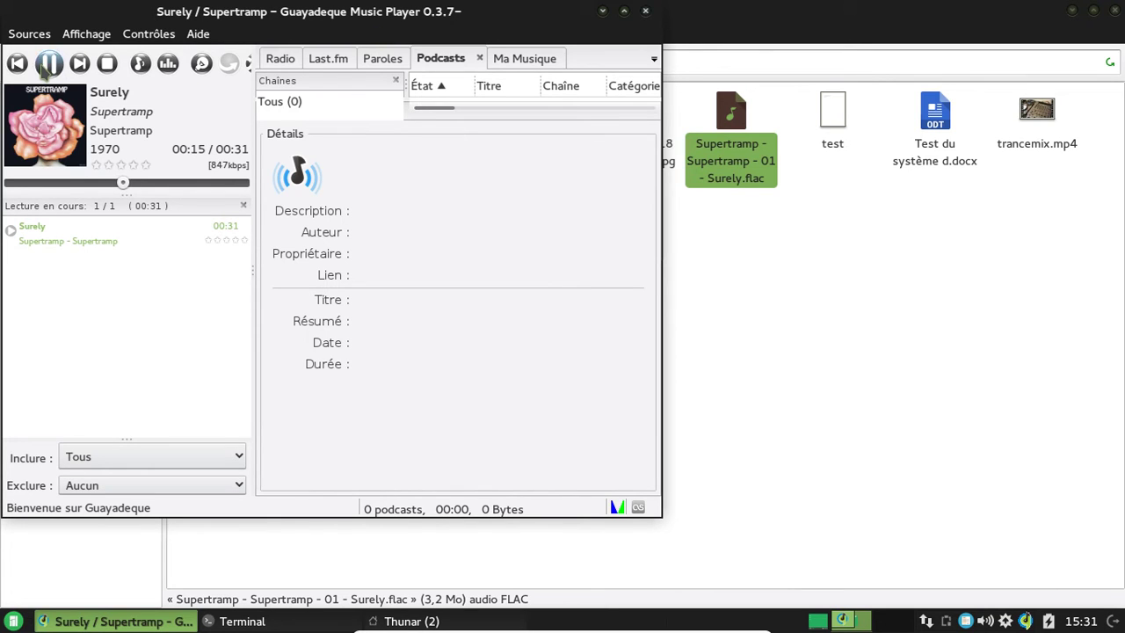
{"action": "left_click", "coordinate": [48, 63]}
{"action": "left_click_drag", "start_coordinate": [417, 17], "coordinate": [549, 78]}
- Look through the player's Radio, Last.fm, Paroles, Podcasts and Ma Musique pages, including the lyrics for Surely
{"action": "left_click", "coordinate": [408, 121]}
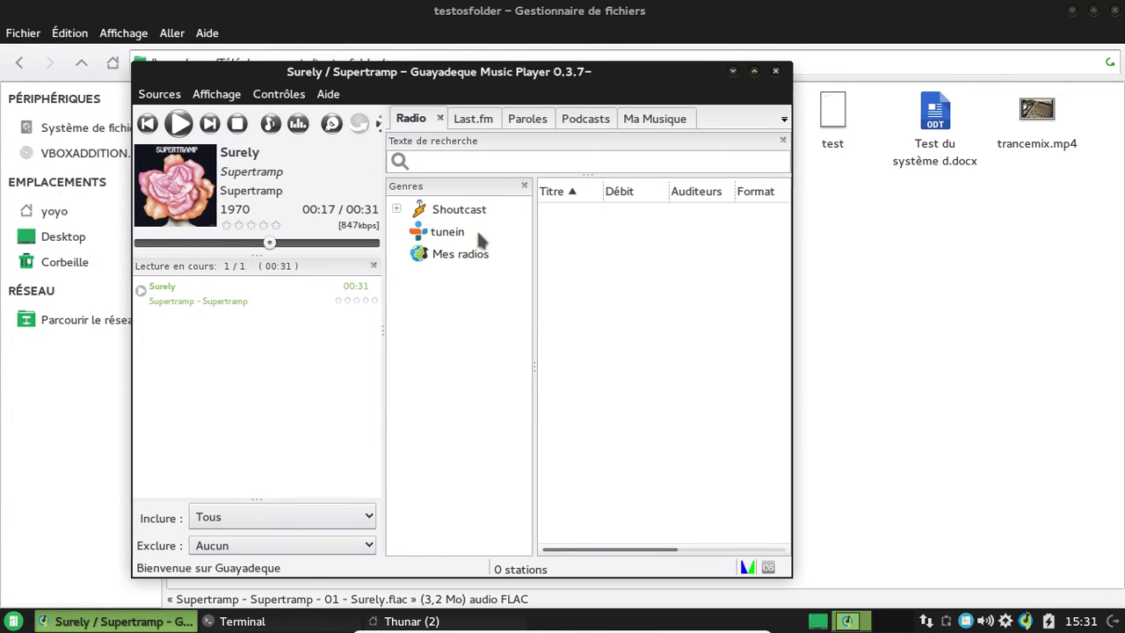
{"action": "left_click", "coordinate": [479, 123]}
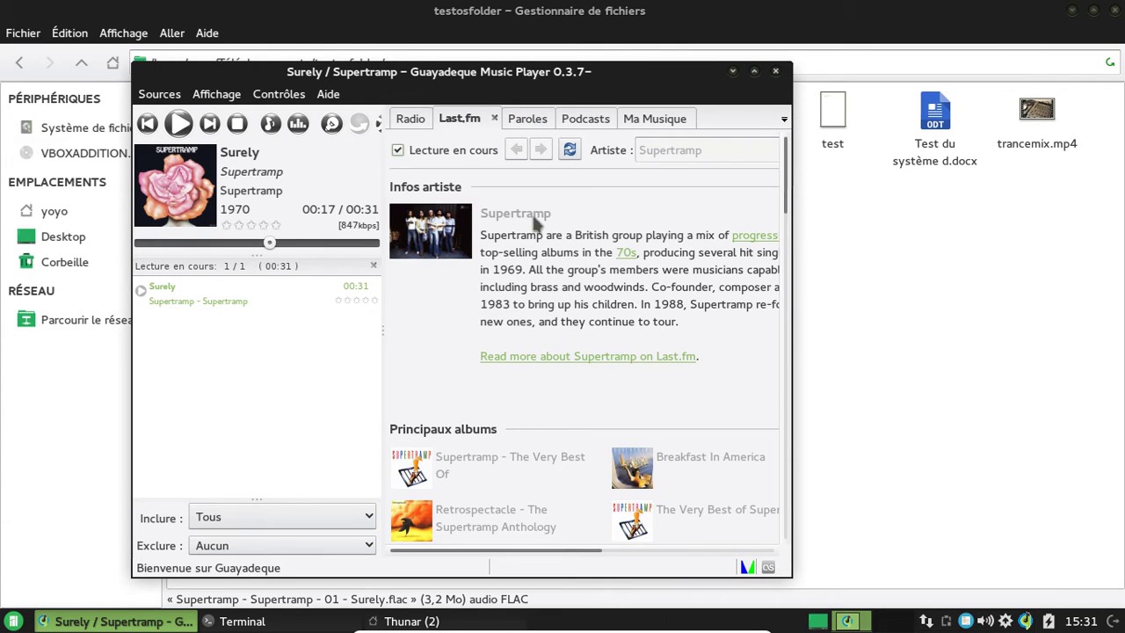
{"action": "left_click", "coordinate": [541, 123]}
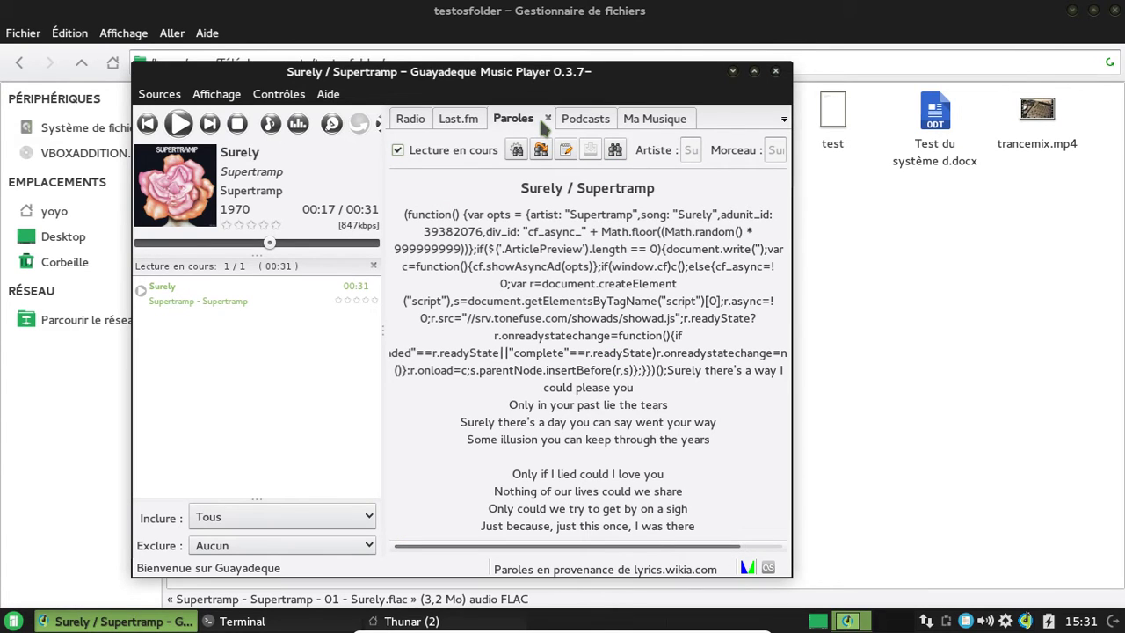
{"action": "left_click", "coordinate": [599, 122]}
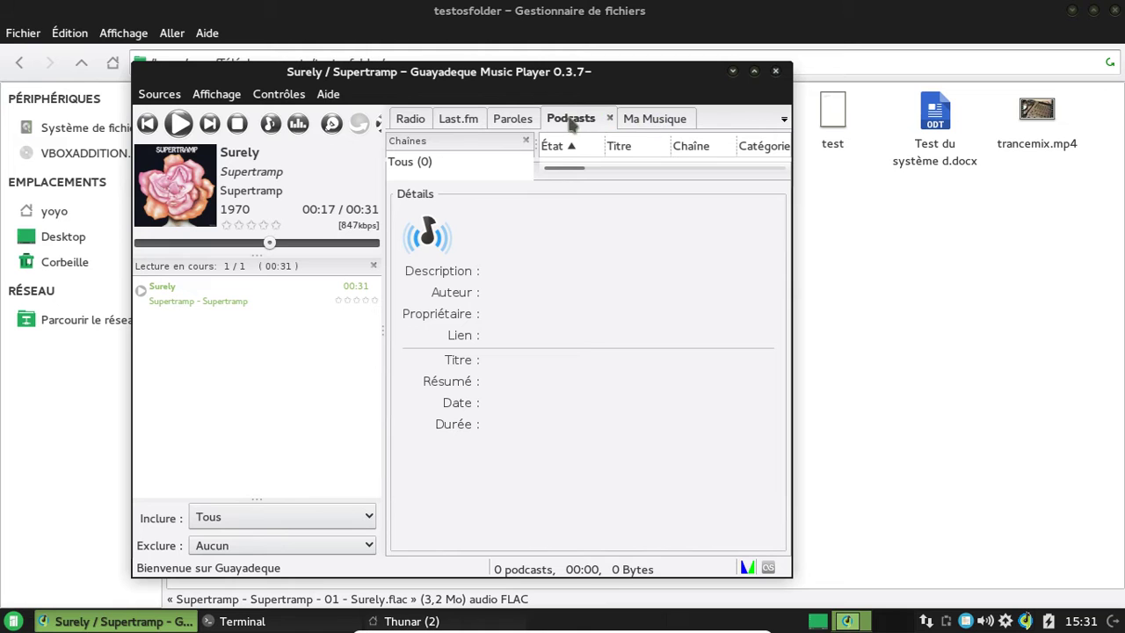
{"action": "left_click", "coordinate": [514, 120]}
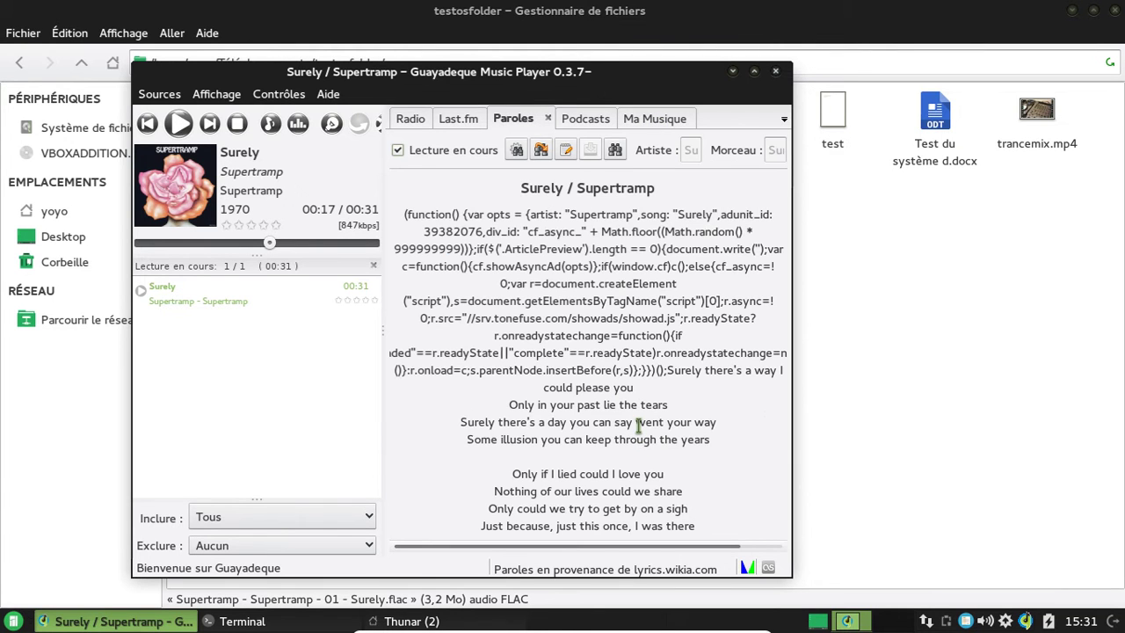
{"action": "left_click_drag", "start_coordinate": [564, 231], "coordinate": [658, 335]}
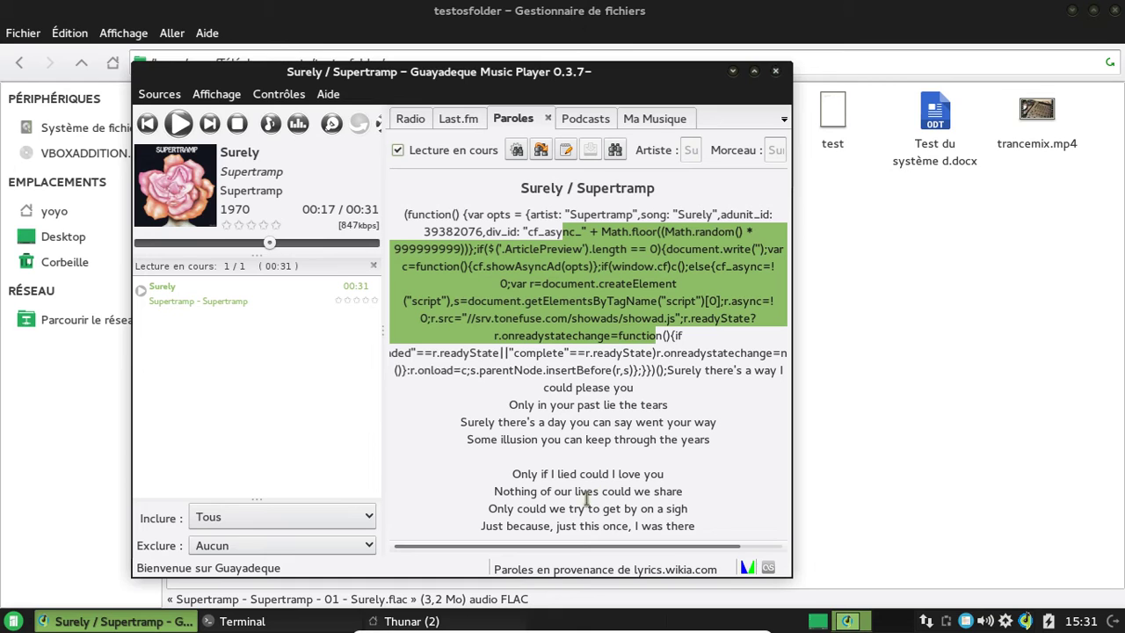
{"action": "left_click", "coordinate": [661, 422]}
{"action": "left_click", "coordinate": [647, 121]}
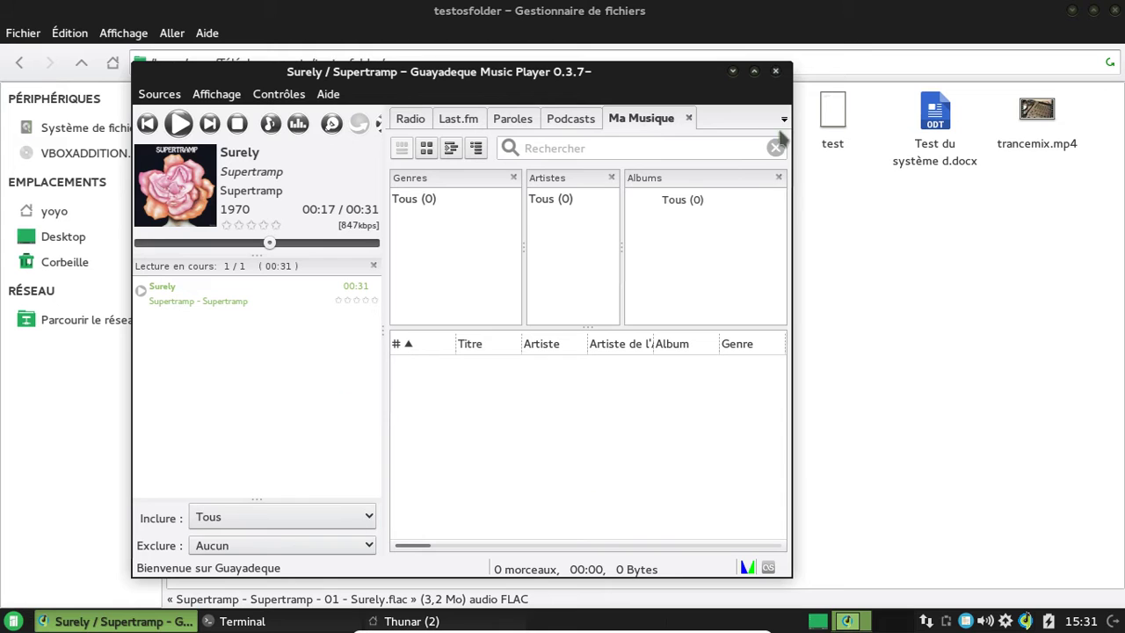
- Show the Vu-Mètres panel in the player and resume playback of Surely
{"action": "left_click_drag", "start_coordinate": [395, 83], "coordinate": [422, 84]}
{"action": "left_click", "coordinate": [239, 95]}
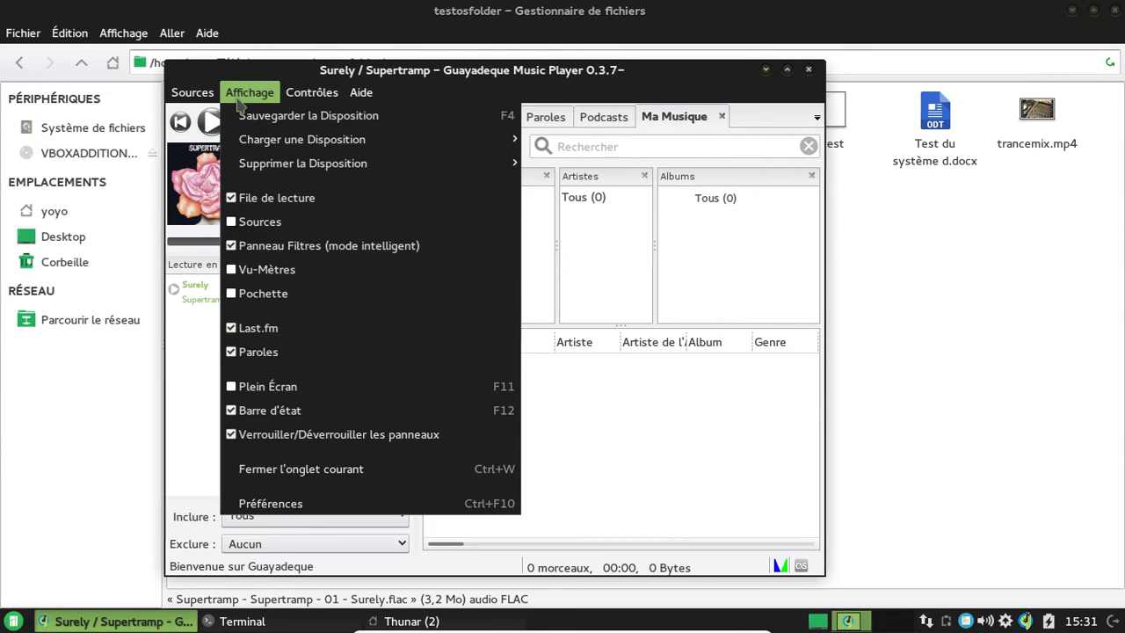
{"action": "left_click", "coordinate": [293, 273]}
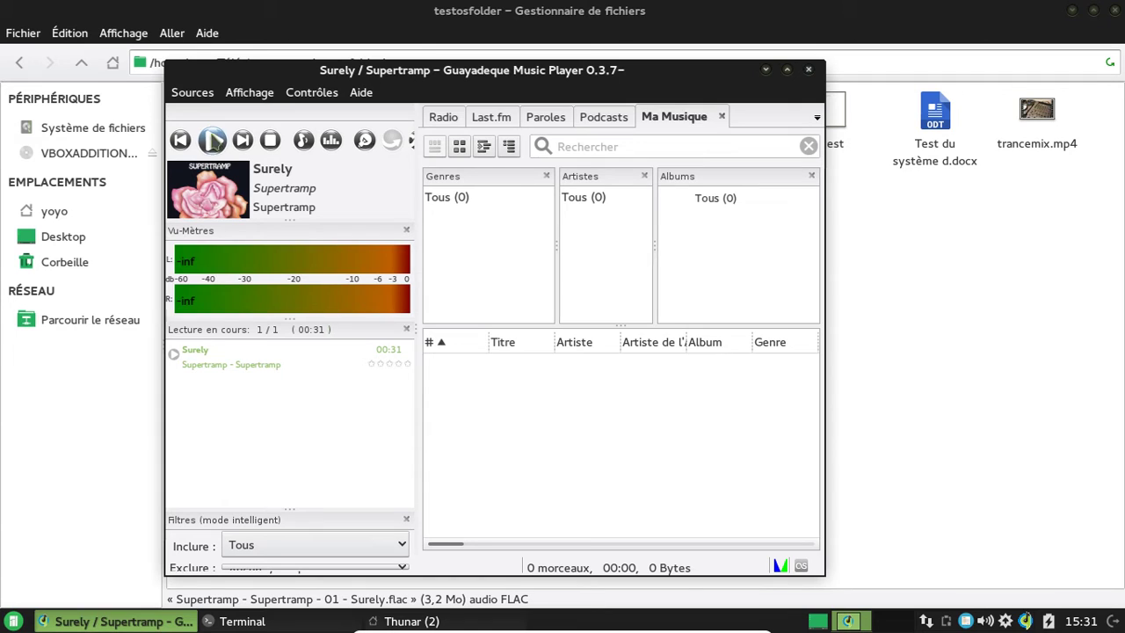
{"action": "left_click", "coordinate": [212, 142]}
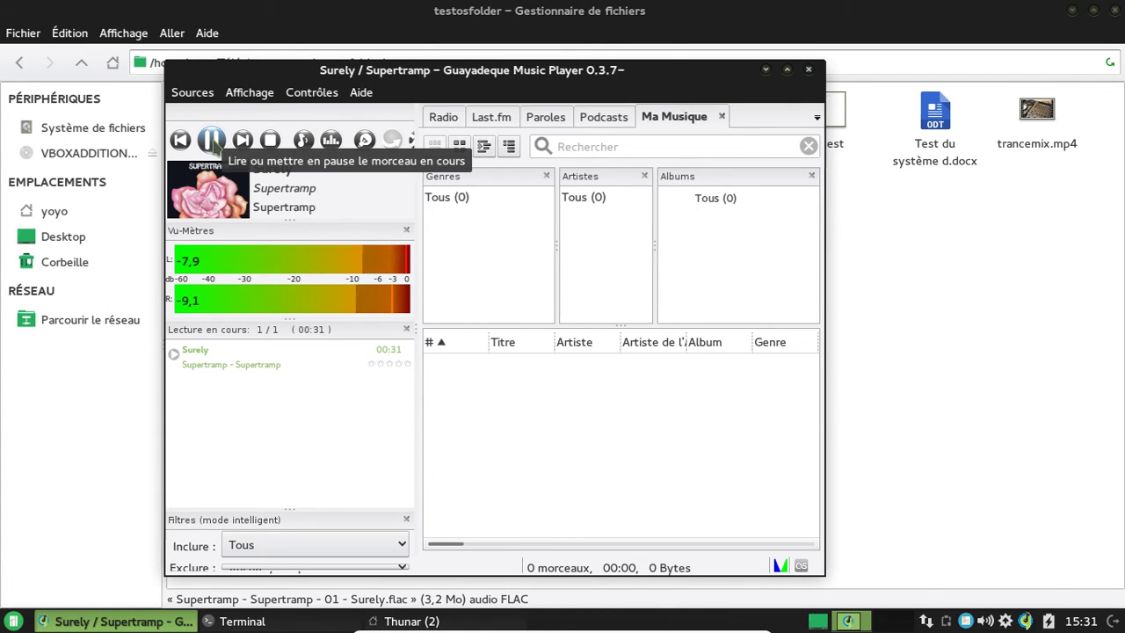
- Examine the player's general and recording preferences, and close them without changing anything
{"action": "left_click", "coordinate": [250, 93]}
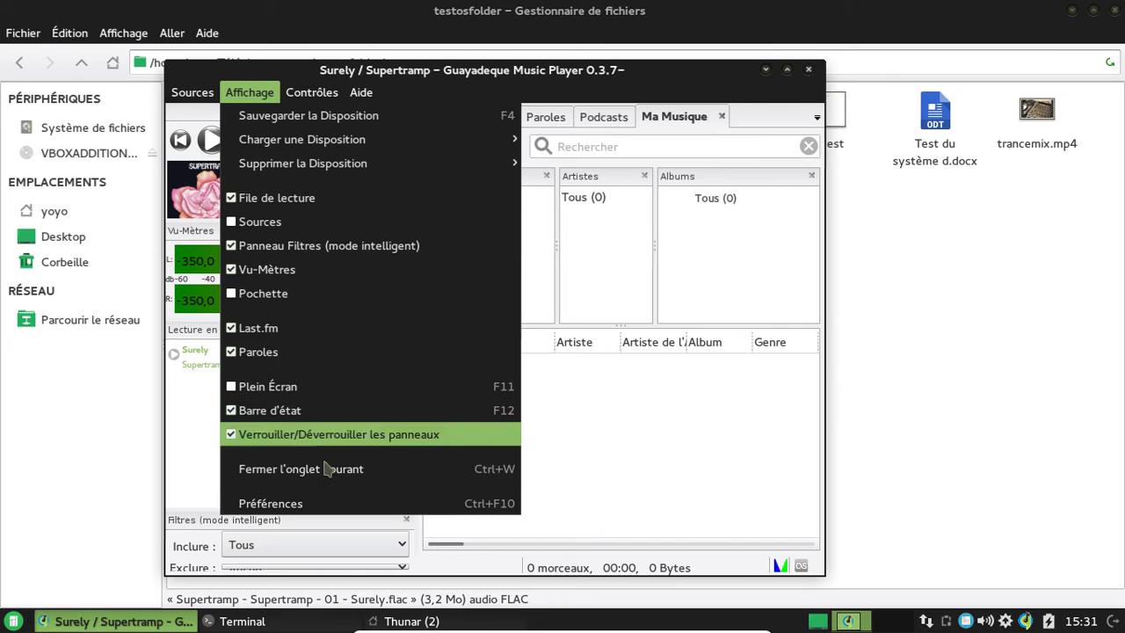
{"action": "left_click", "coordinate": [326, 502]}
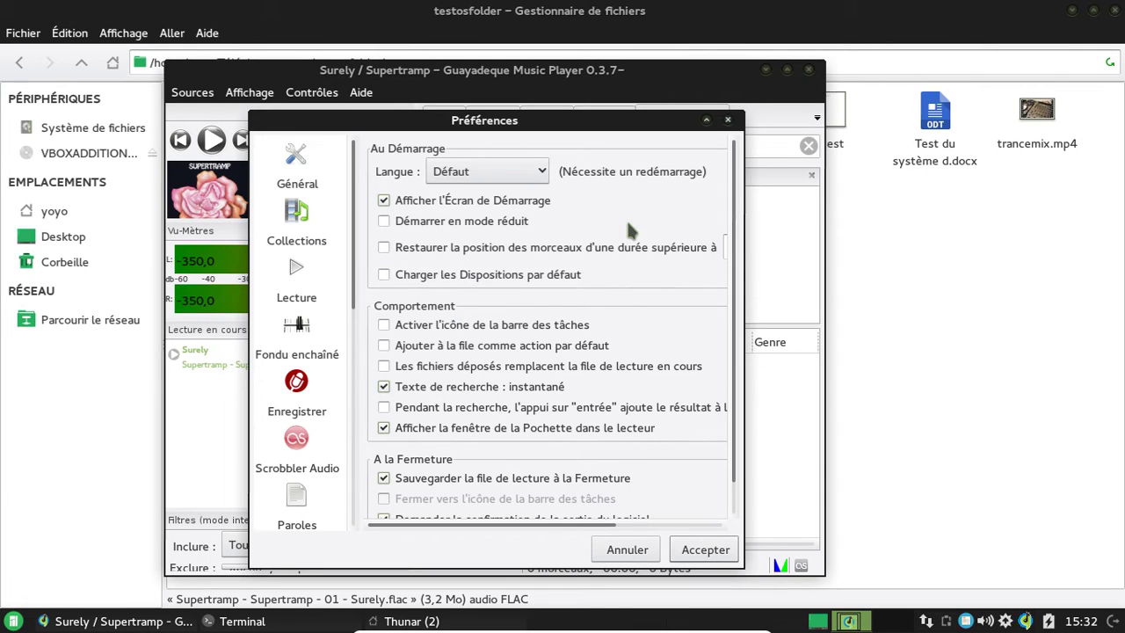
{"action": "left_click", "coordinate": [300, 388]}
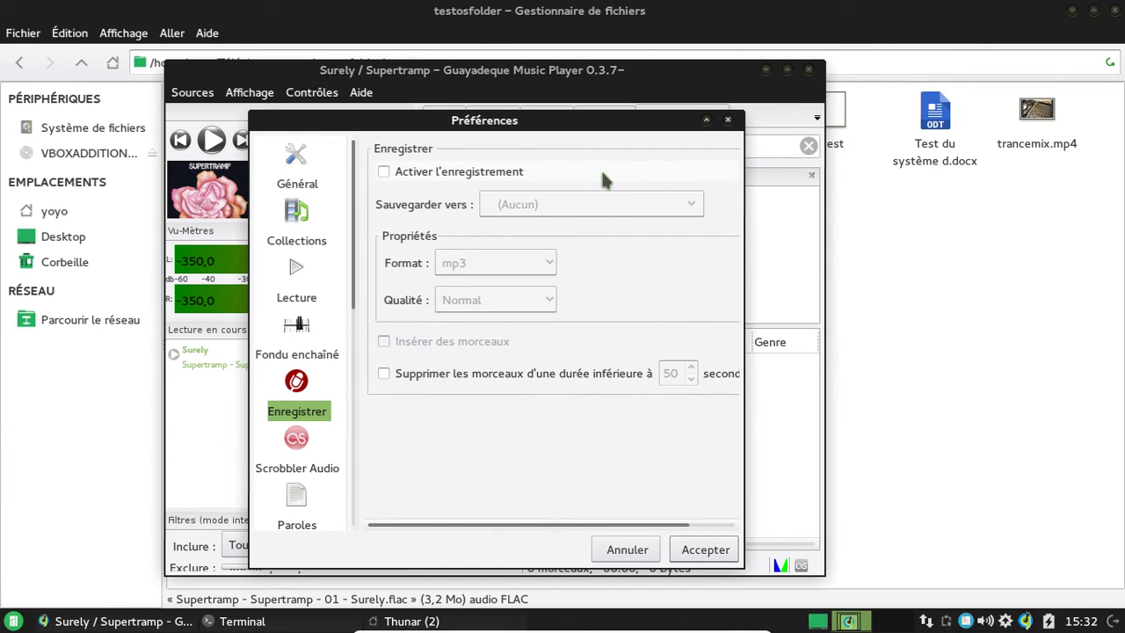
{"action": "left_click_drag", "start_coordinate": [640, 127], "coordinate": [655, 123]}
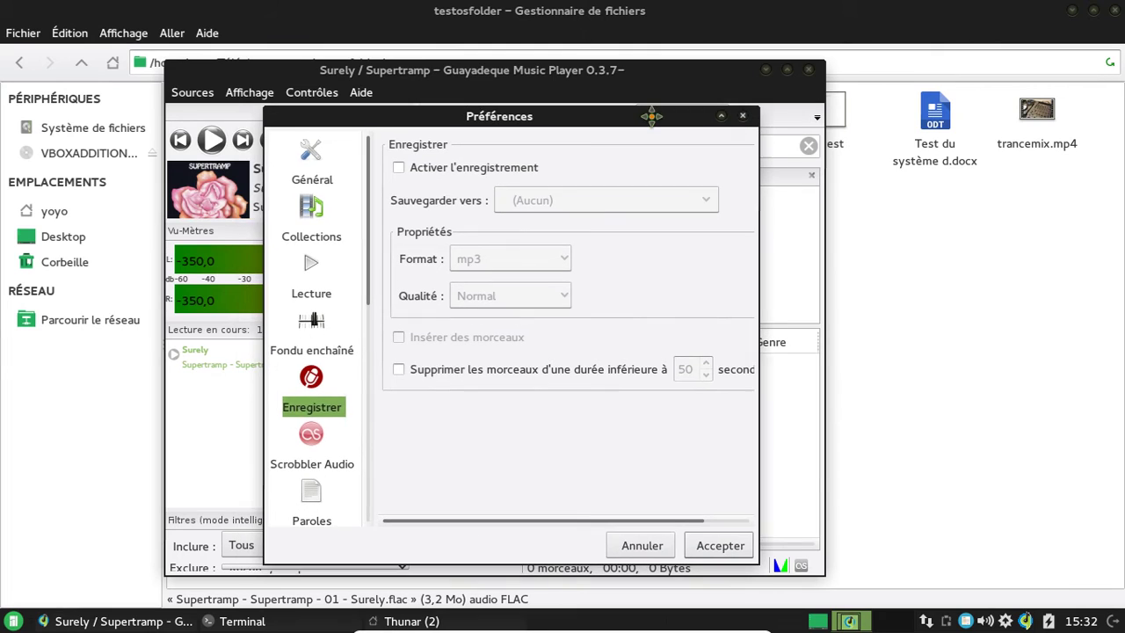
{"action": "left_click", "coordinate": [744, 117]}
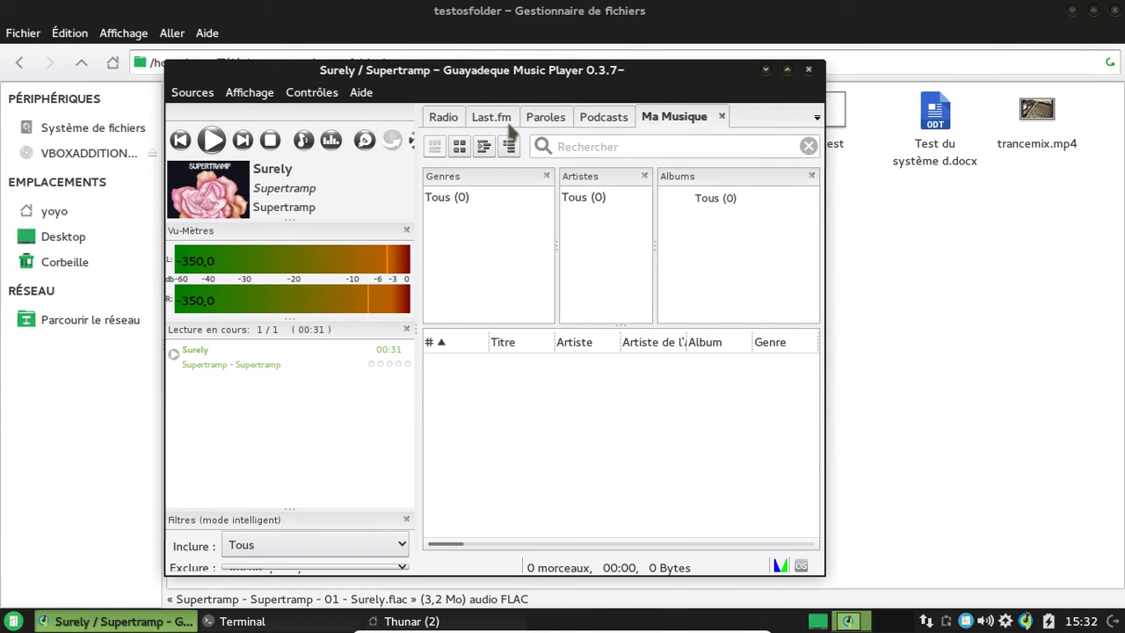
- Examine the player's music source options, playback control commands and help entries
{"action": "left_click", "coordinate": [217, 93]}
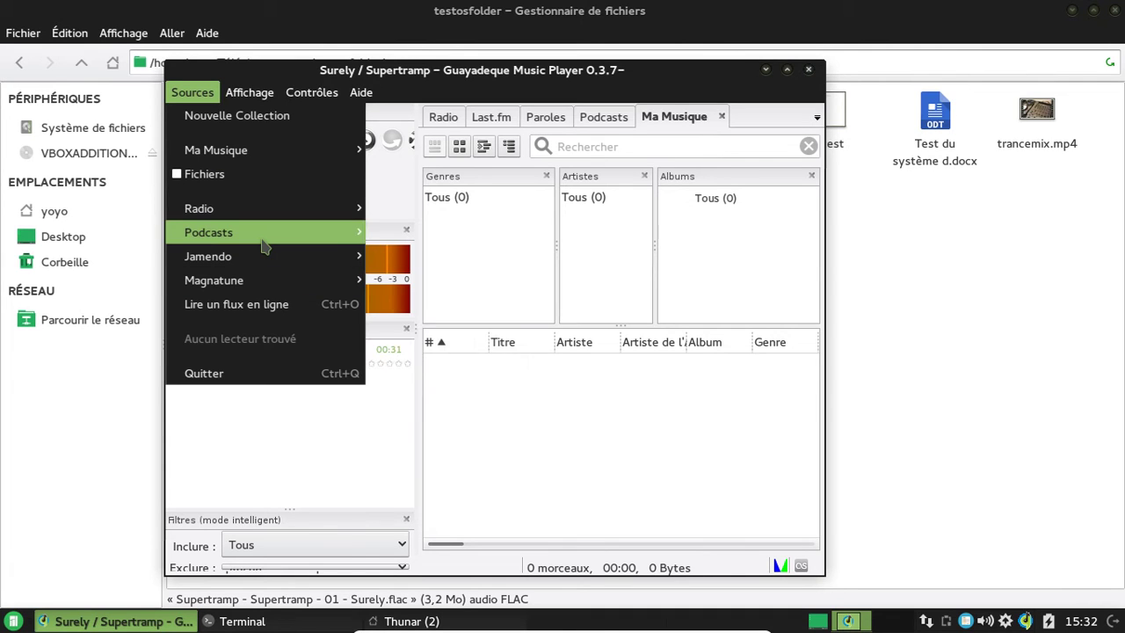
{"action": "mouse_move", "coordinate": [260, 269]}
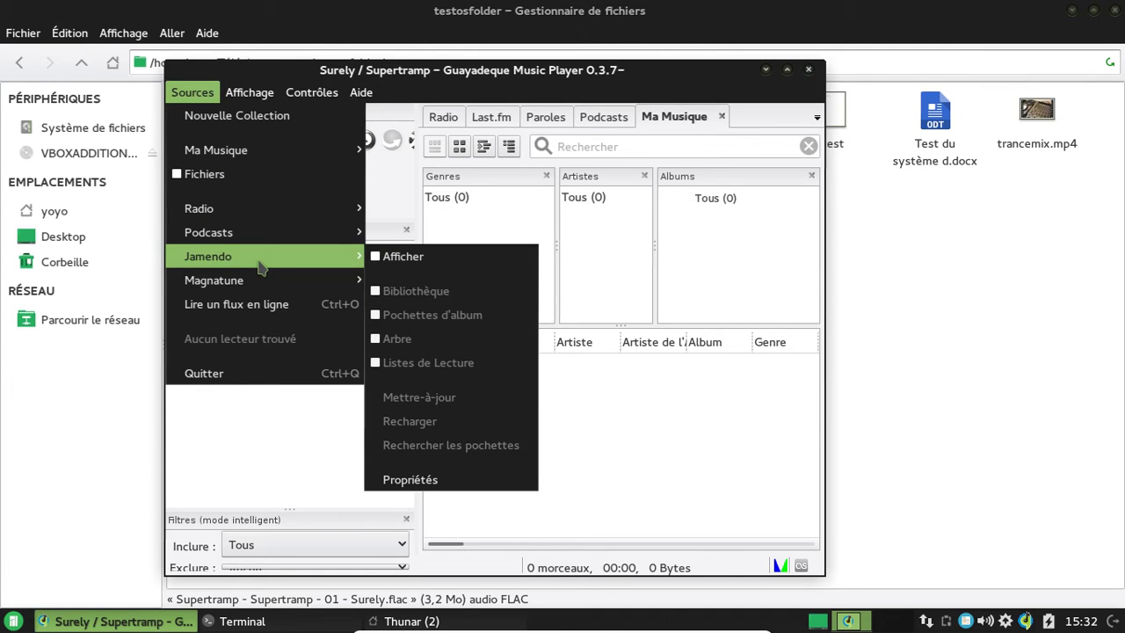
{"action": "left_click", "coordinate": [249, 92]}
{"action": "left_click", "coordinate": [195, 94]}
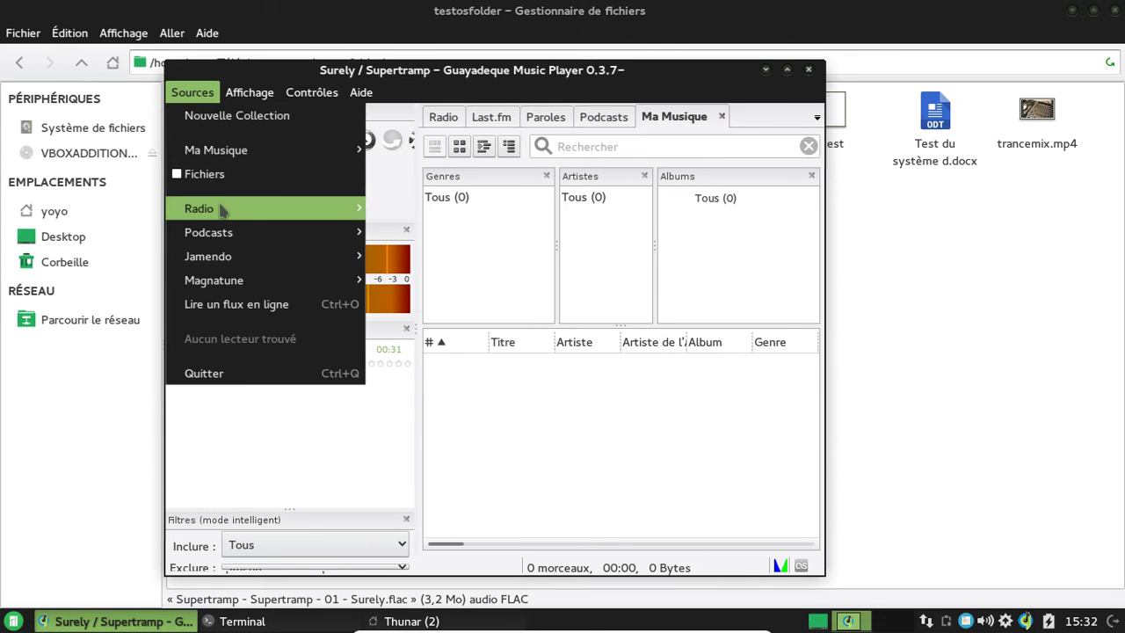
{"action": "mouse_move", "coordinate": [230, 147]}
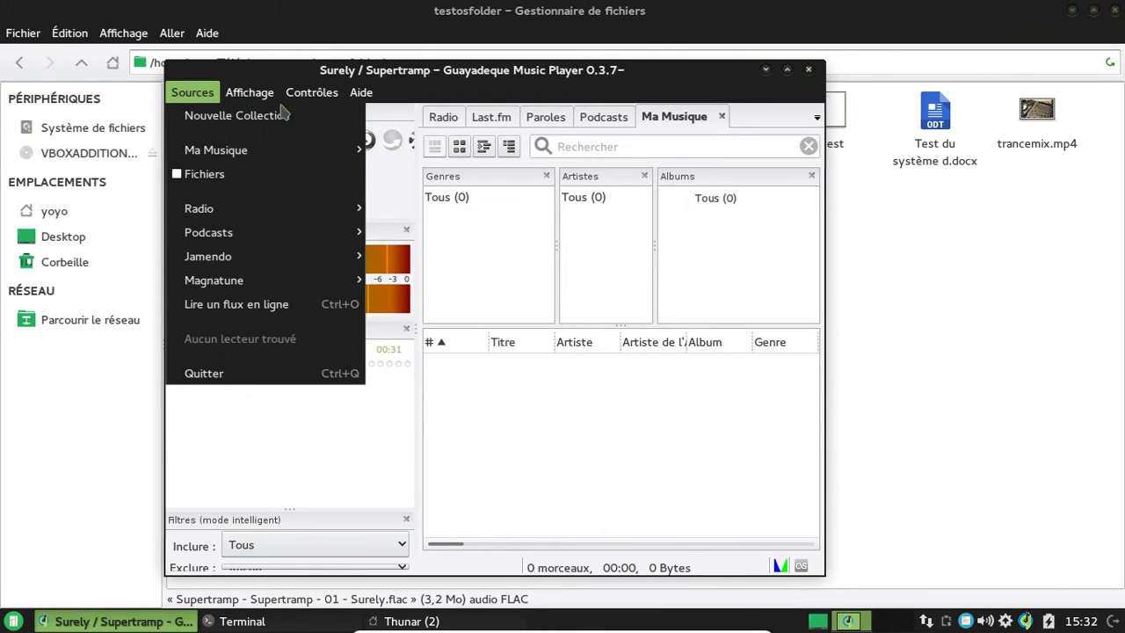
{"action": "mouse_move", "coordinate": [325, 96]}
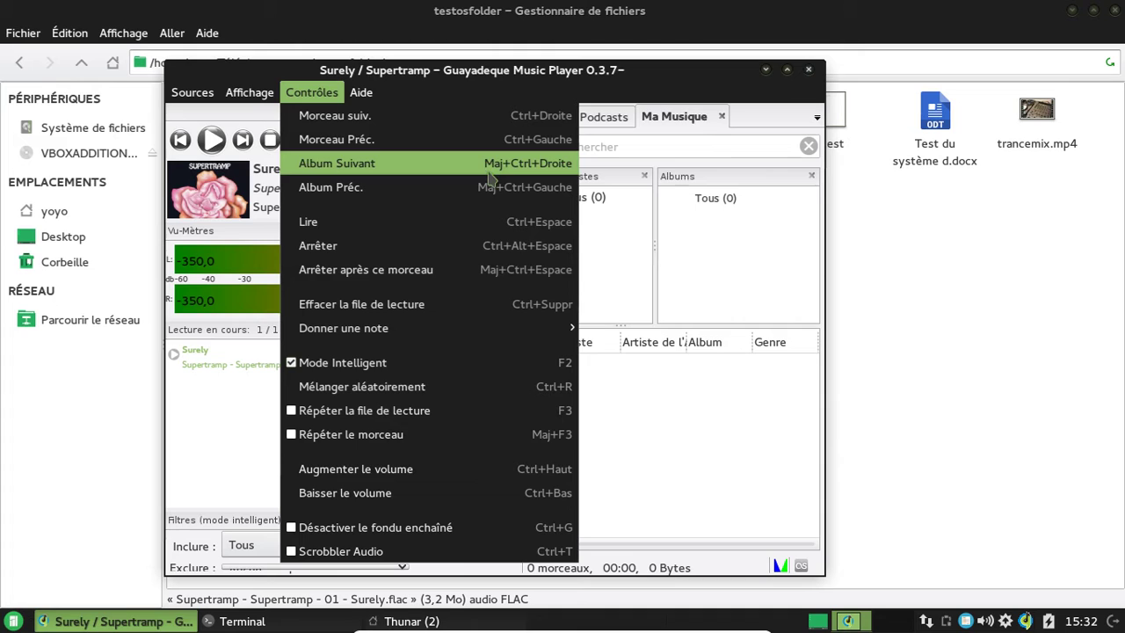
{"action": "mouse_move", "coordinate": [361, 95]}
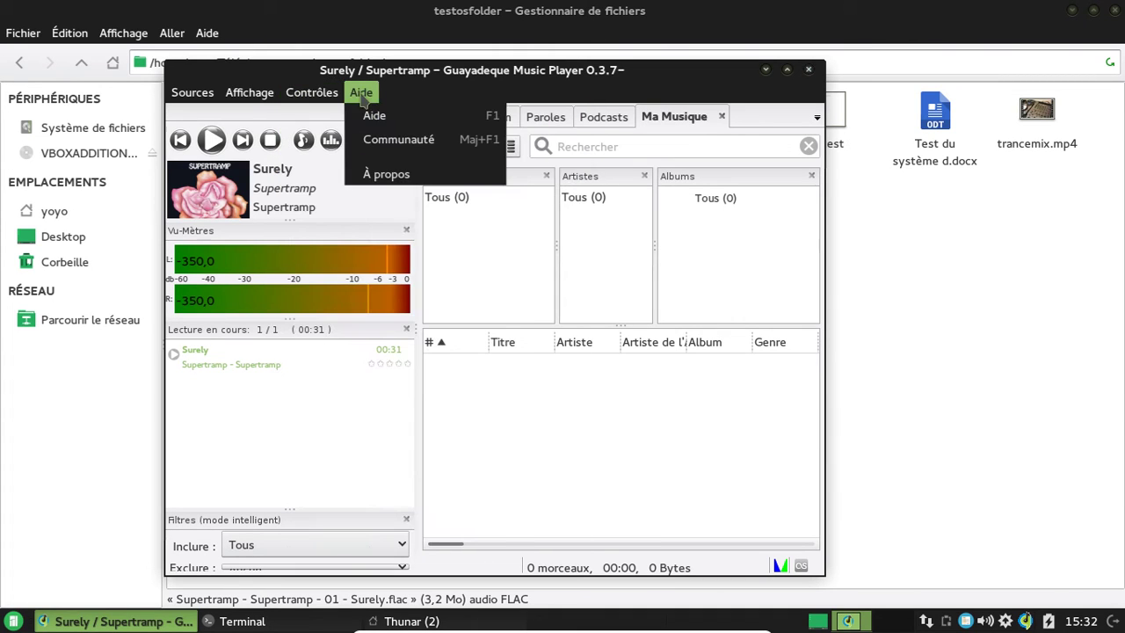
{"action": "left_click", "coordinate": [606, 70]}
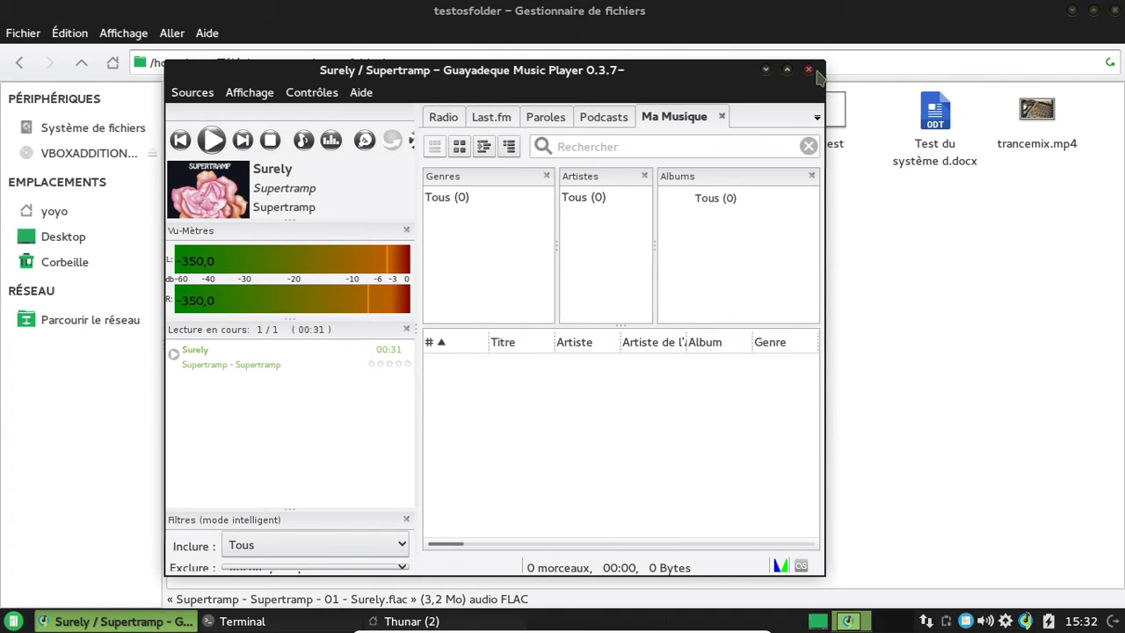
- Quit Guayadeque Music Player and confirm the exit
{"action": "left_click", "coordinate": [809, 69]}
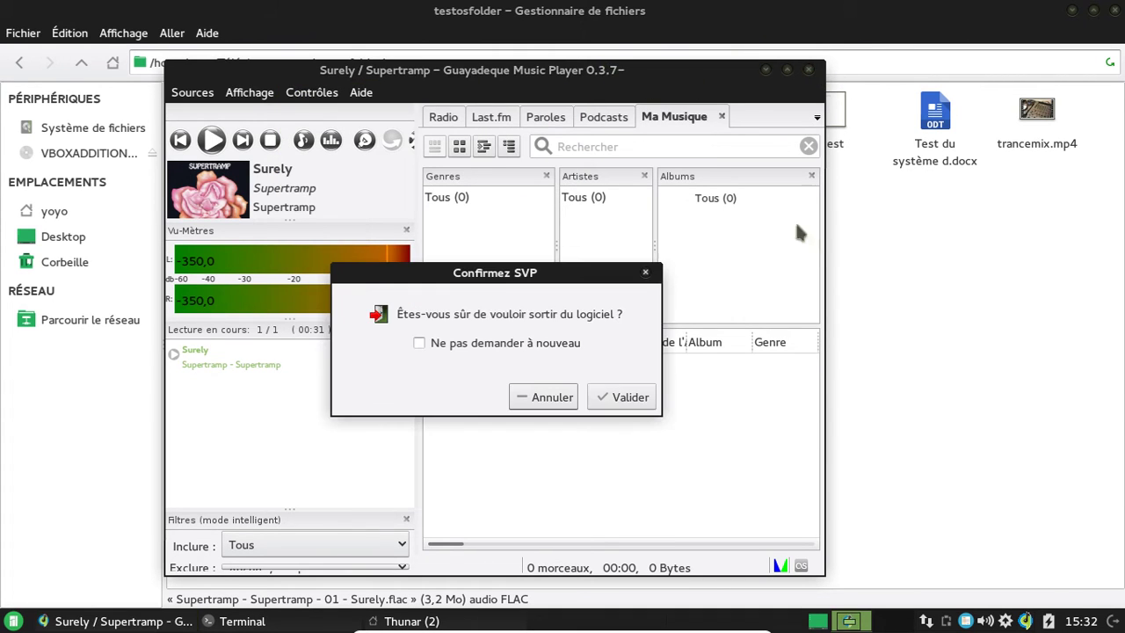
{"action": "left_click", "coordinate": [622, 400]}
{"action": "left_click", "coordinate": [618, 388]}
- Play Hiver Limougeaud (Original Mix).mp3 with Guayadeque Music Player
{"action": "right_click", "coordinate": [425, 143]}
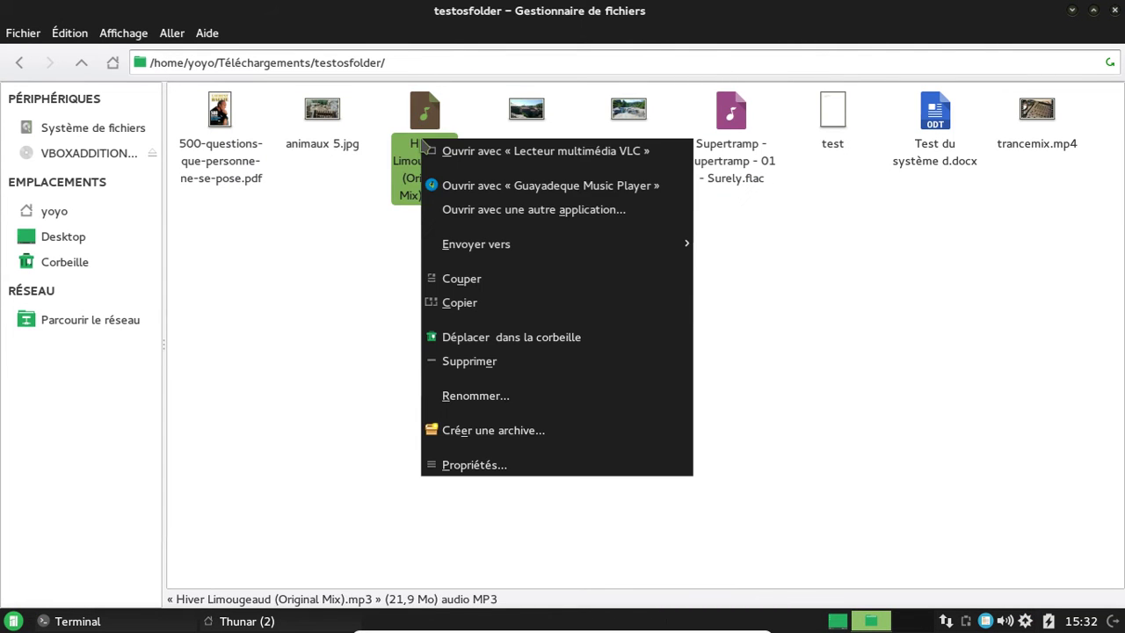
{"action": "mouse_move", "coordinate": [645, 248]}
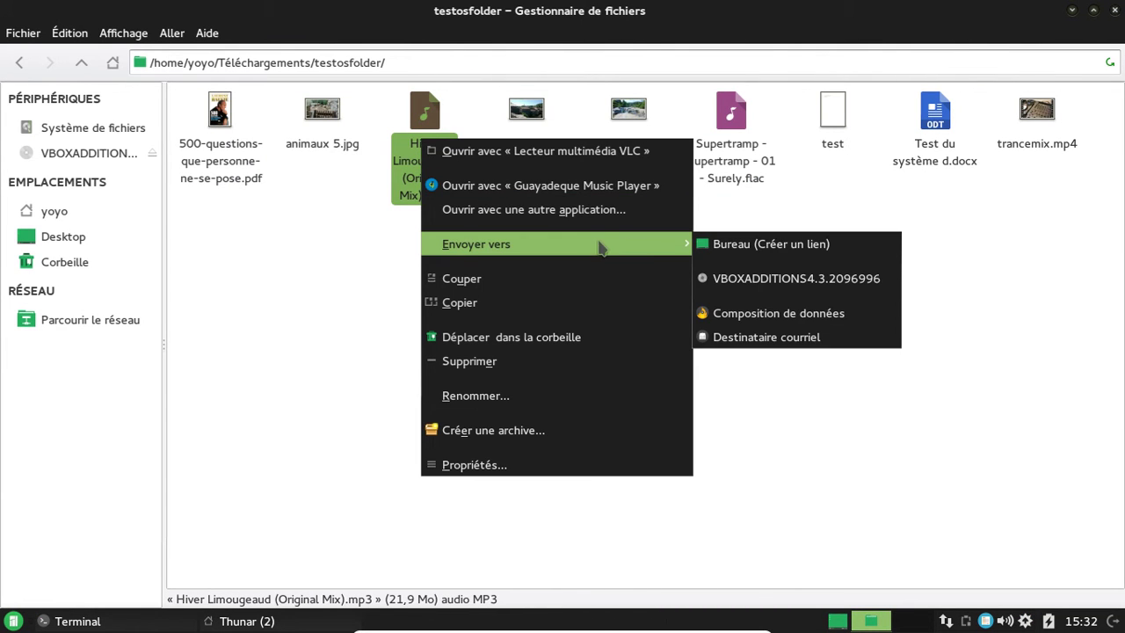
{"action": "left_click", "coordinate": [594, 186]}
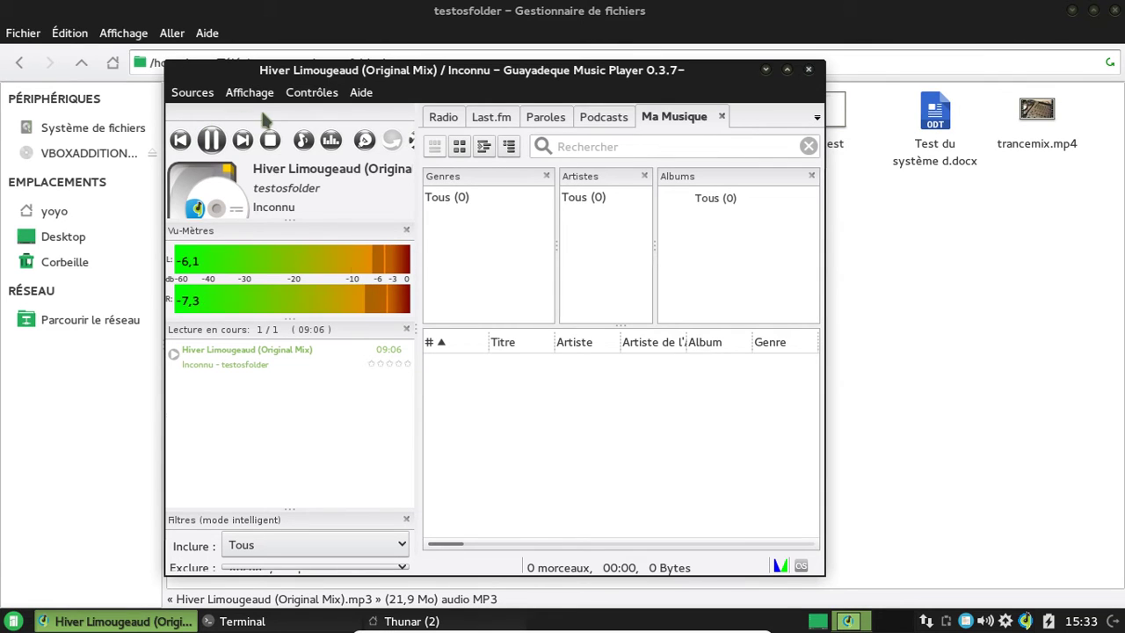
- Hide the Vu-Mètres panel and display the track's remaining time in a maximized player window
{"action": "left_click", "coordinate": [406, 230]}
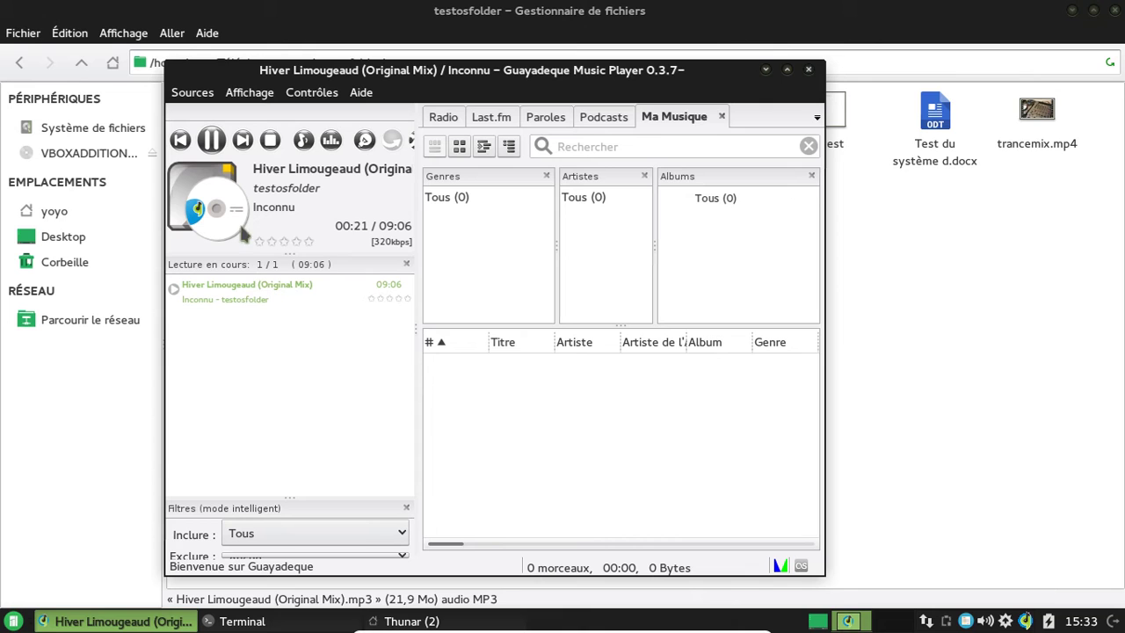
{"action": "left_click", "coordinate": [360, 227]}
{"action": "double_click", "coordinate": [690, 74]}
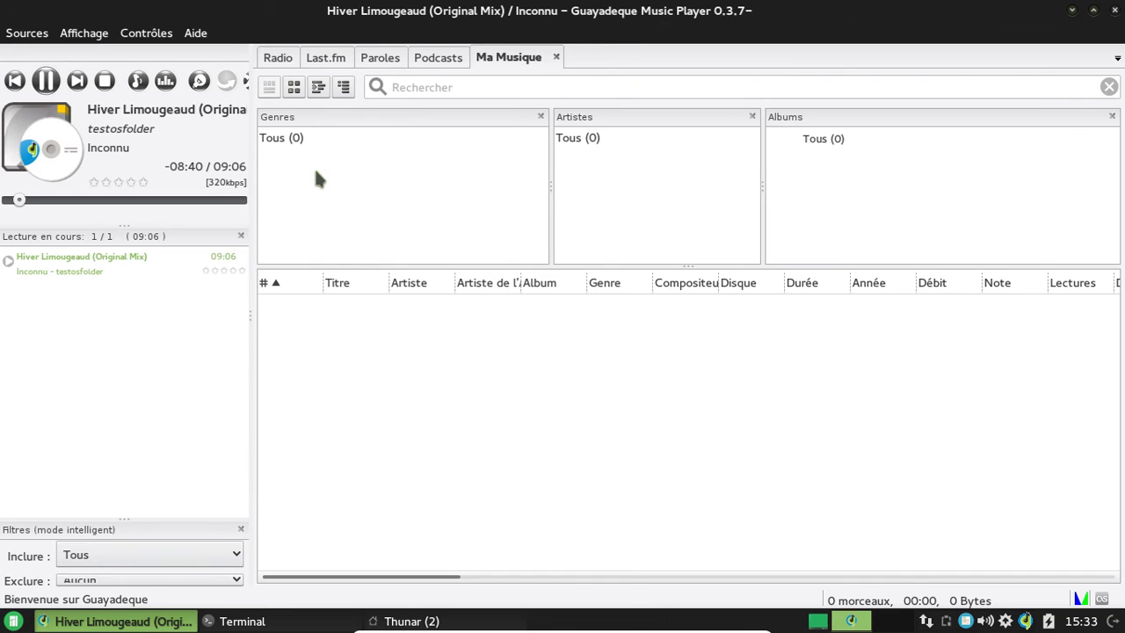
- Skip forward to about the middle of the track, and quit the player with its exit confirmation turned off
{"action": "left_click", "coordinate": [61, 201]}
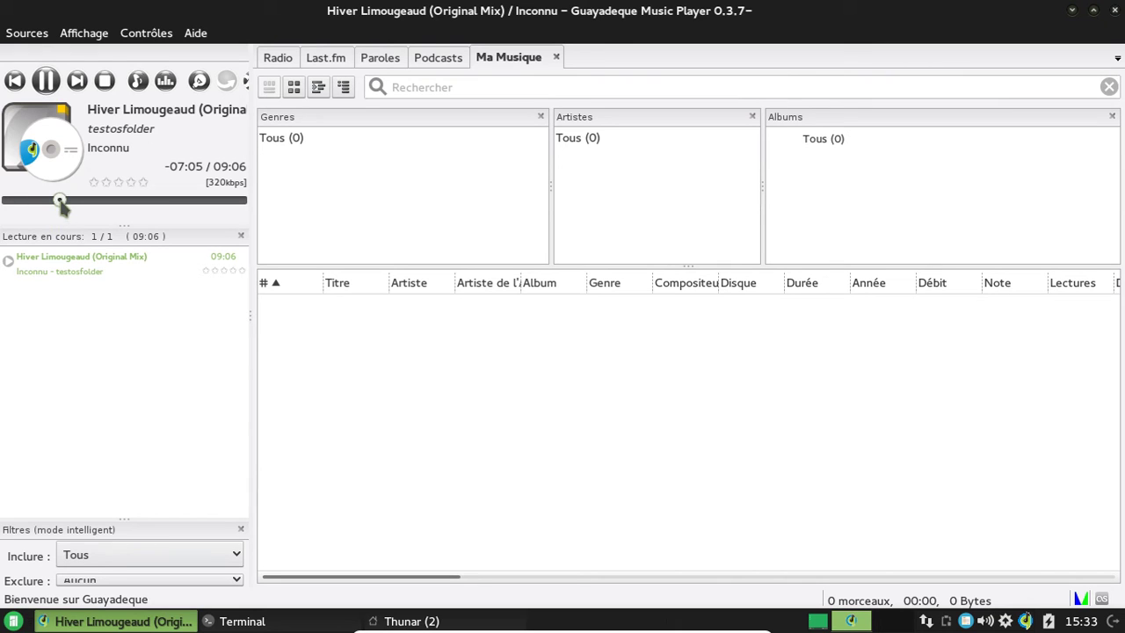
{"action": "left_click", "coordinate": [124, 201]}
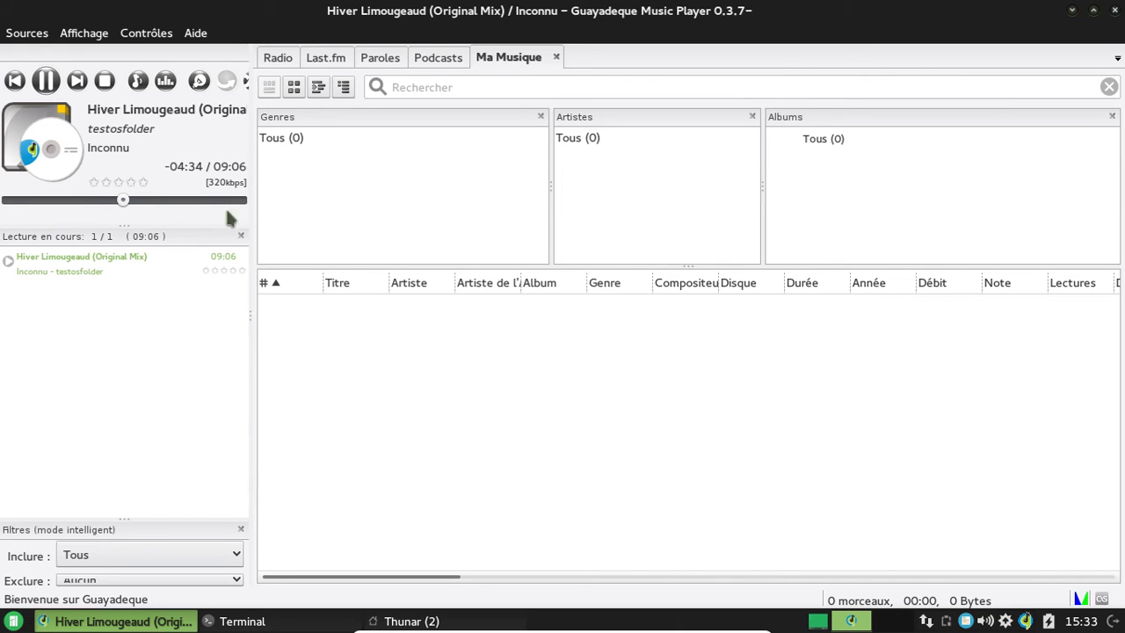
{"action": "left_click", "coordinate": [1114, 11]}
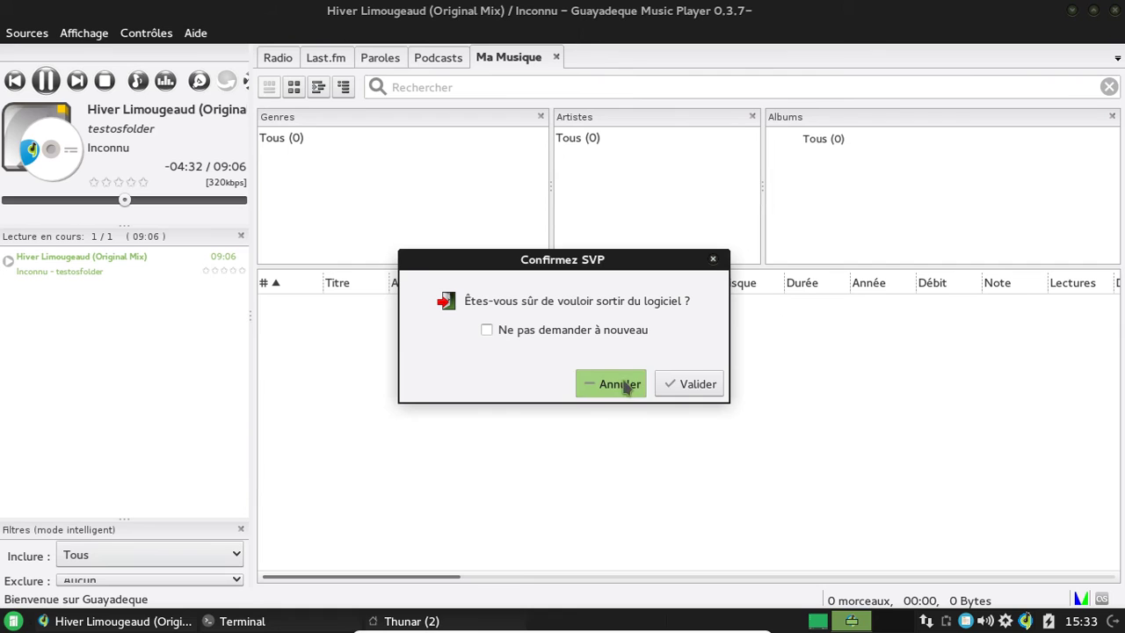
{"action": "left_click", "coordinate": [487, 329]}
{"action": "left_click", "coordinate": [690, 385]}
{"action": "left_click", "coordinate": [581, 463]}
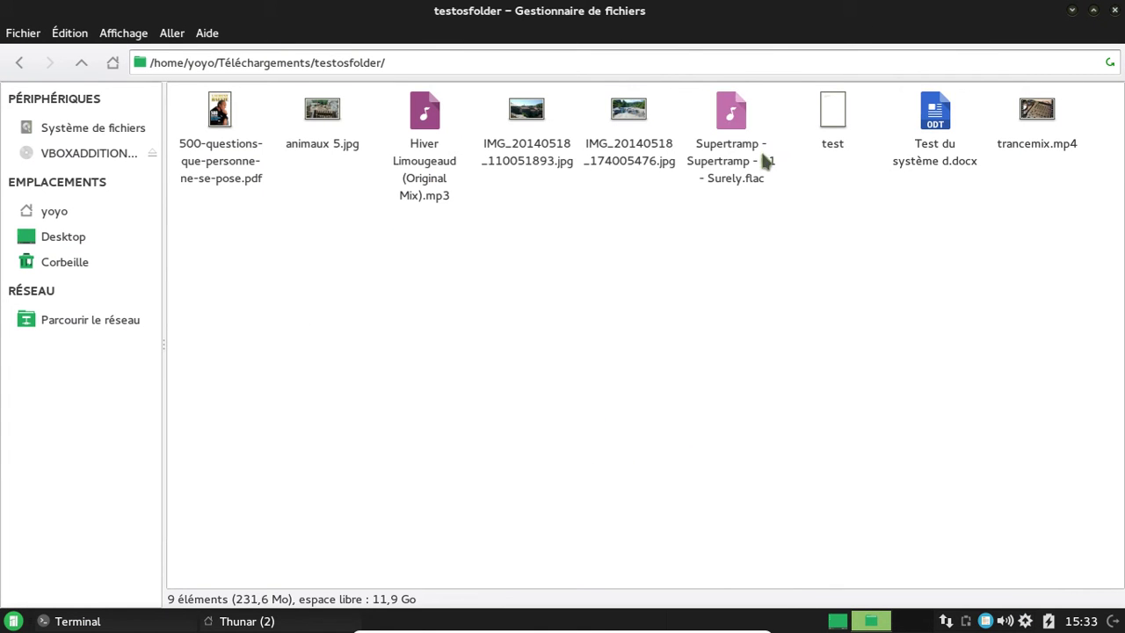
- Check the open-with options for trancemix.mp4 and the applications listed in the Multimédia category
{"action": "right_click", "coordinate": [1040, 105]}
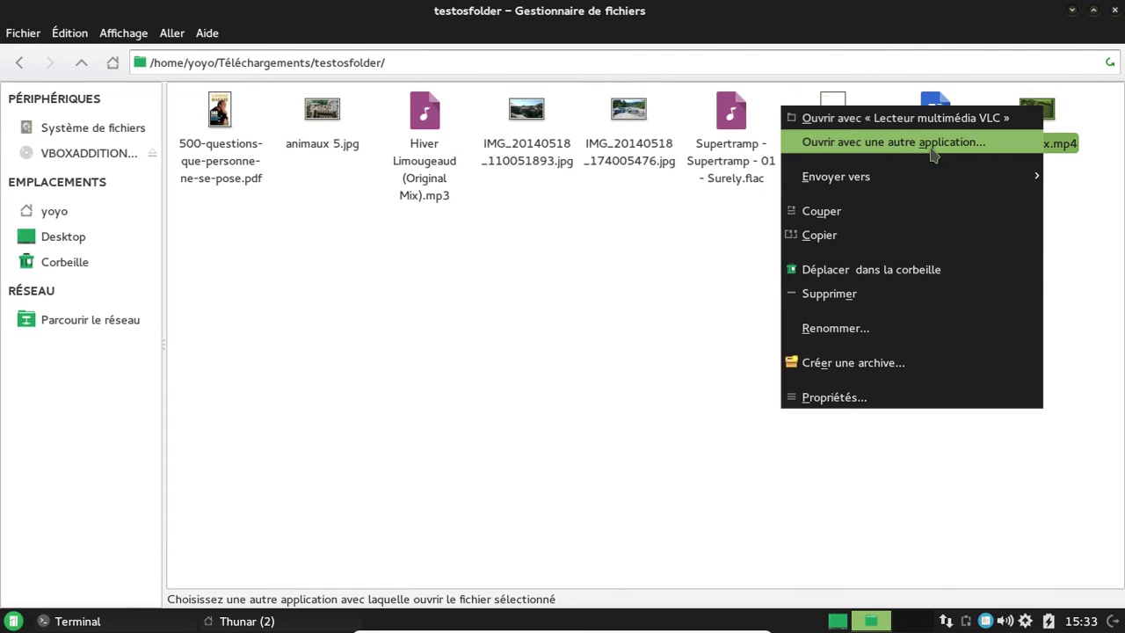
{"action": "left_click", "coordinate": [621, 302]}
{"action": "left_click", "coordinate": [14, 621]}
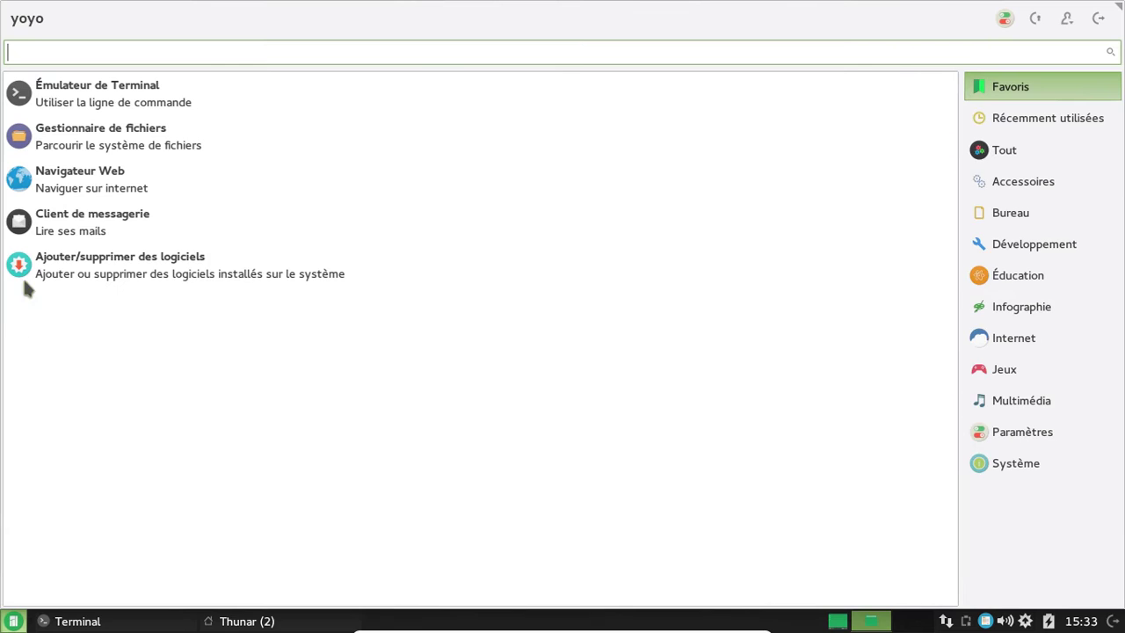
{"action": "left_click", "coordinate": [1011, 401]}
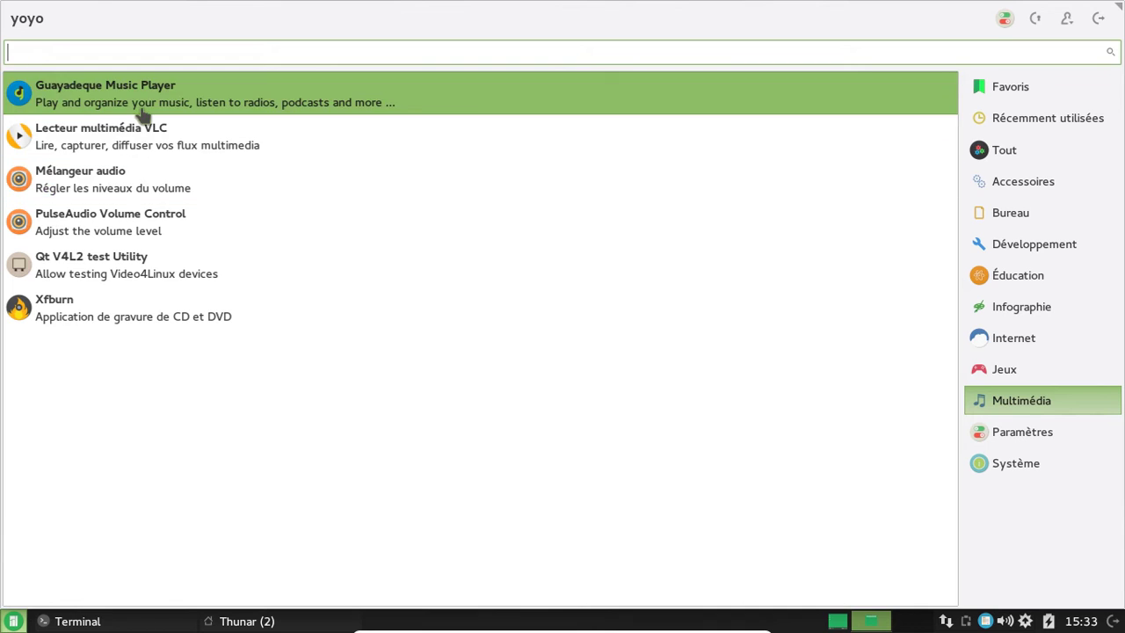
{"action": "left_click", "coordinate": [13, 622]}
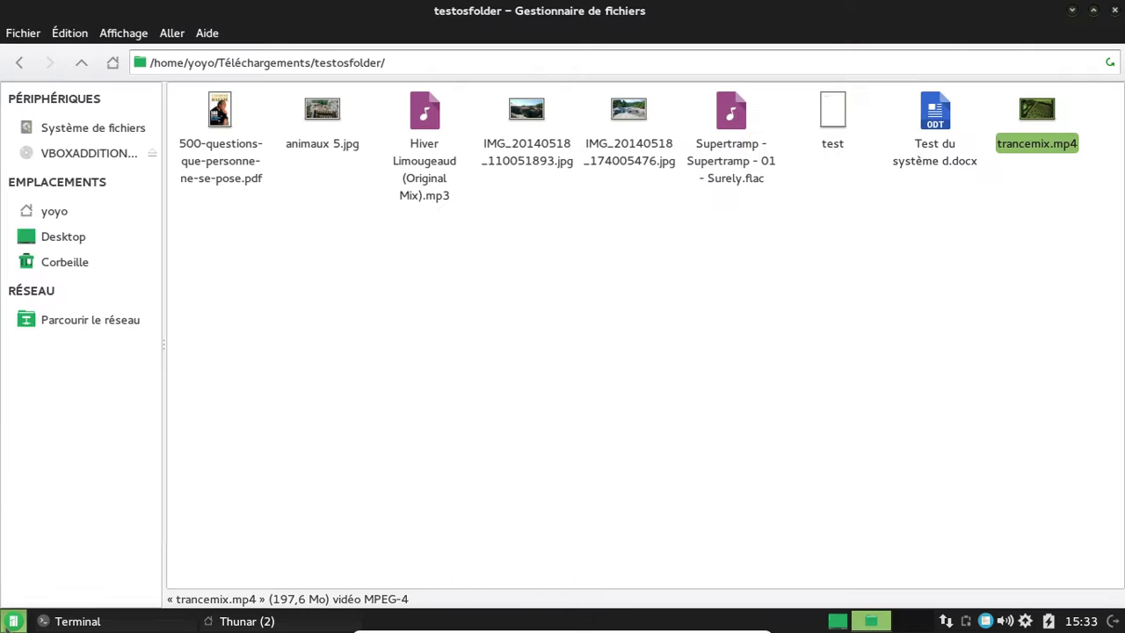
{"action": "left_click", "coordinate": [1075, 295]}
- Play trancemix.mp4 in VLC, accepting the network policy with automatic media info lookup enabled
{"action": "left_click", "coordinate": [1035, 111]}
{"action": "key", "text": "Return"}
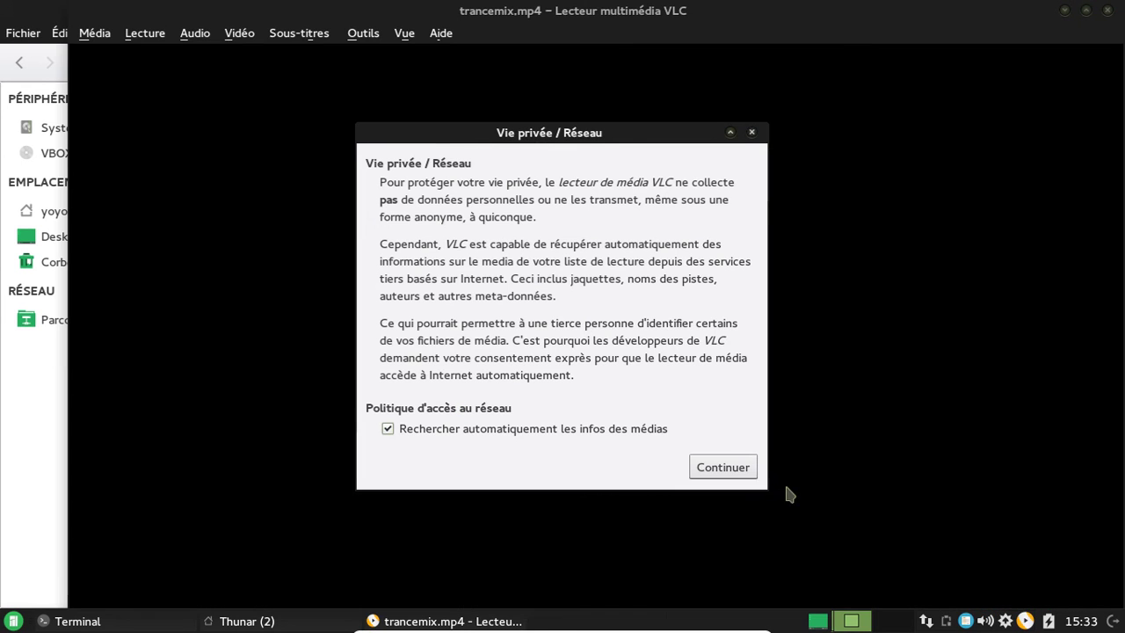
{"action": "left_click", "coordinate": [730, 472]}
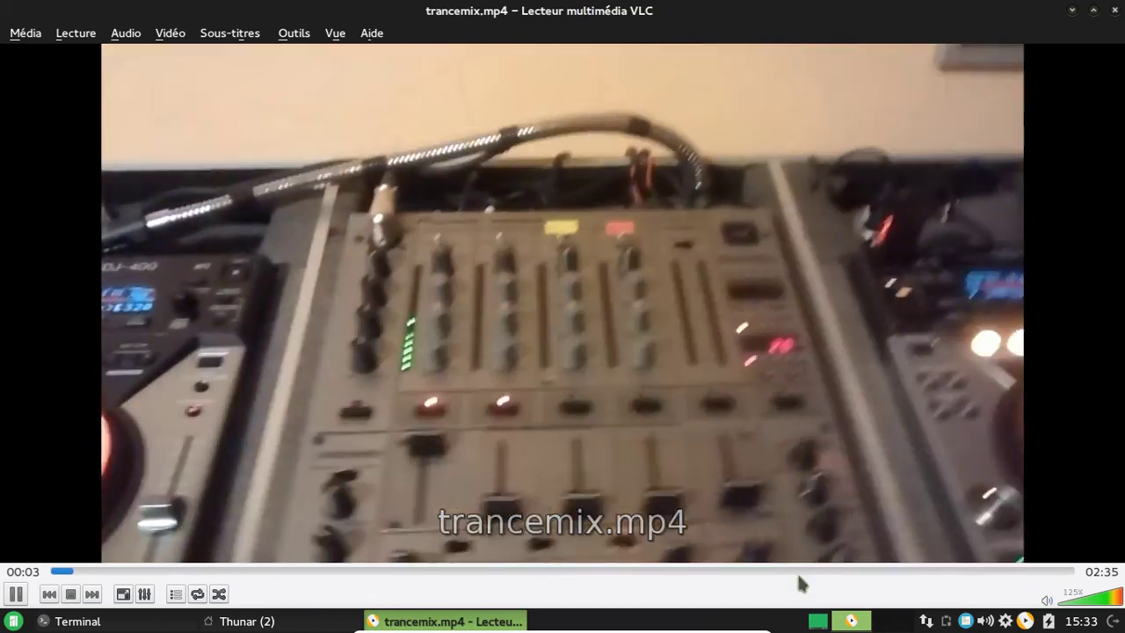
- Lower the video volume to 74%, and display the video in full screen before returning to the window
{"action": "scroll", "coordinate": [798, 589], "scroll_direction": "up", "scroll_amount": 1}
{"action": "scroll", "coordinate": [798, 591], "scroll_direction": "down", "scroll_amount": 4}
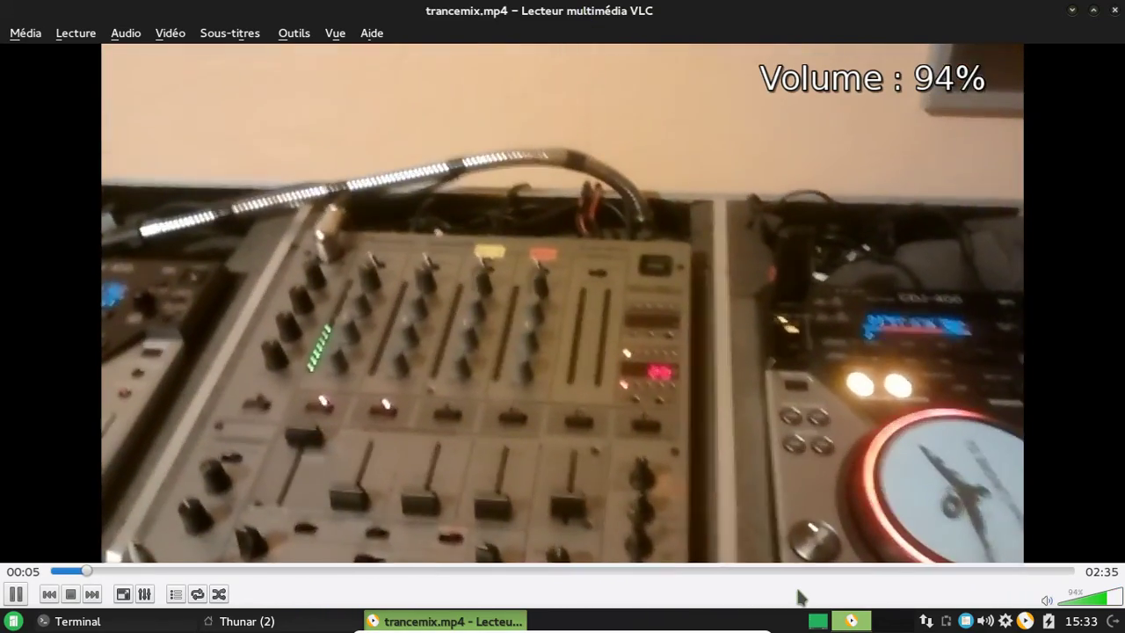
{"action": "scroll", "coordinate": [798, 596], "scroll_direction": "down", "scroll_amount": 4}
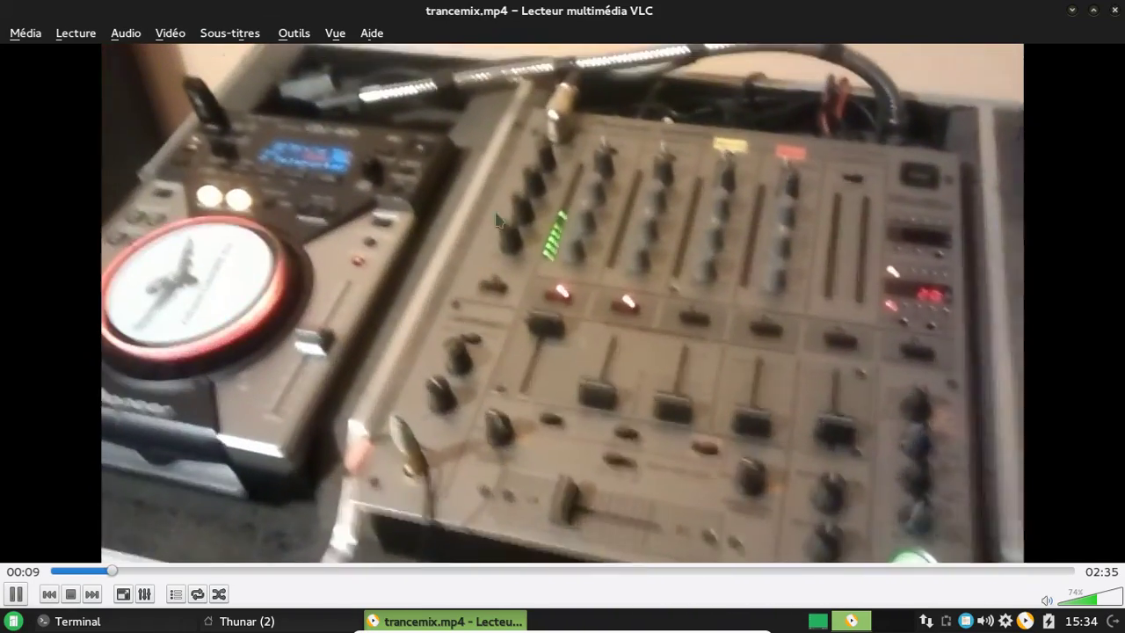
{"action": "double_click", "coordinate": [498, 220]}
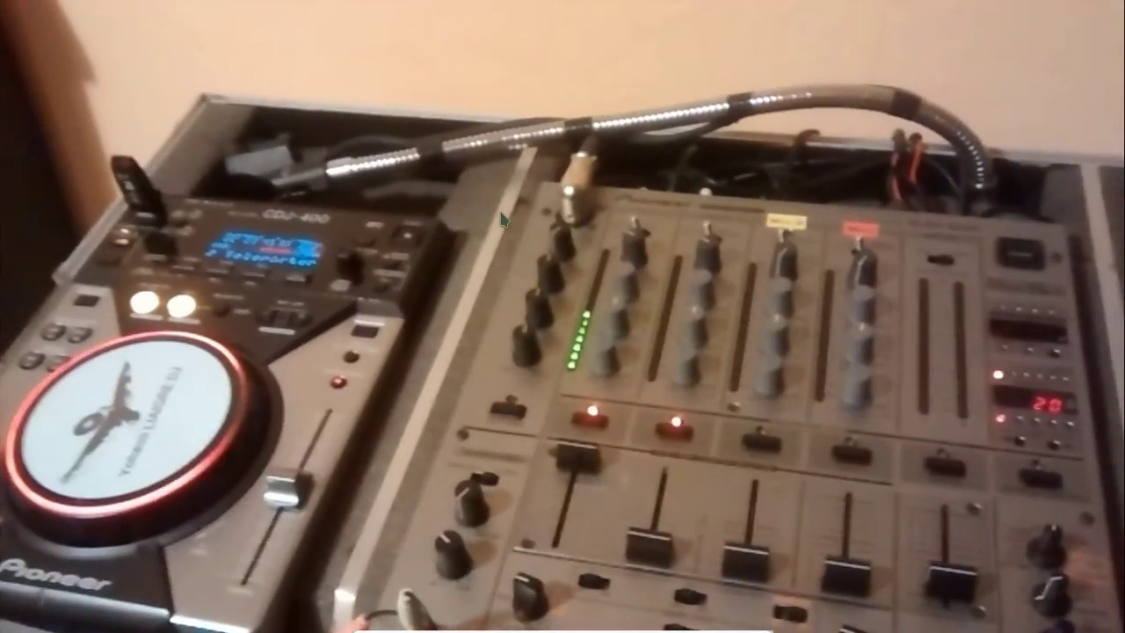
{"action": "double_click", "coordinate": [500, 219]}
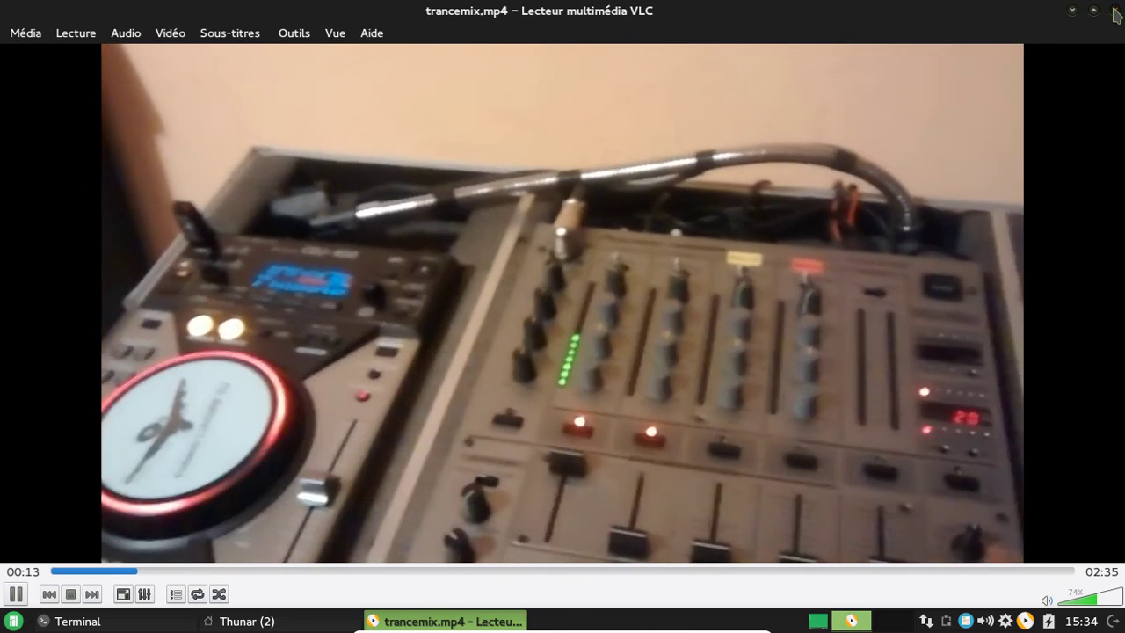
- Quit VLC and close the testosfolder file manager window
{"action": "left_click", "coordinate": [1115, 11]}
{"action": "left_click", "coordinate": [973, 387]}
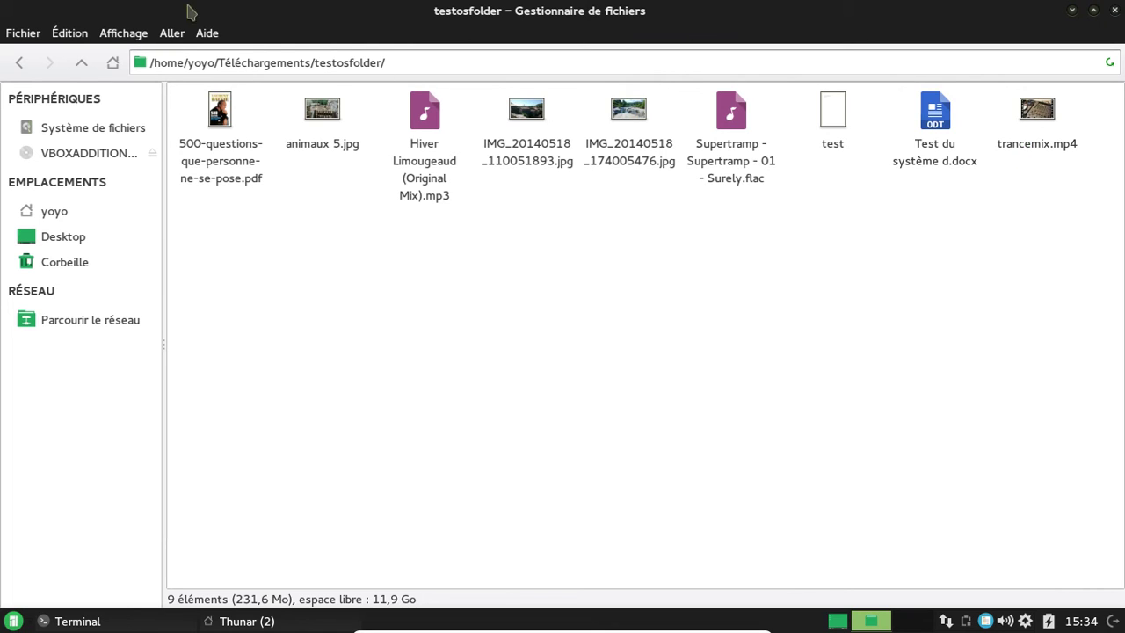
{"action": "left_click", "coordinate": [1117, 10]}
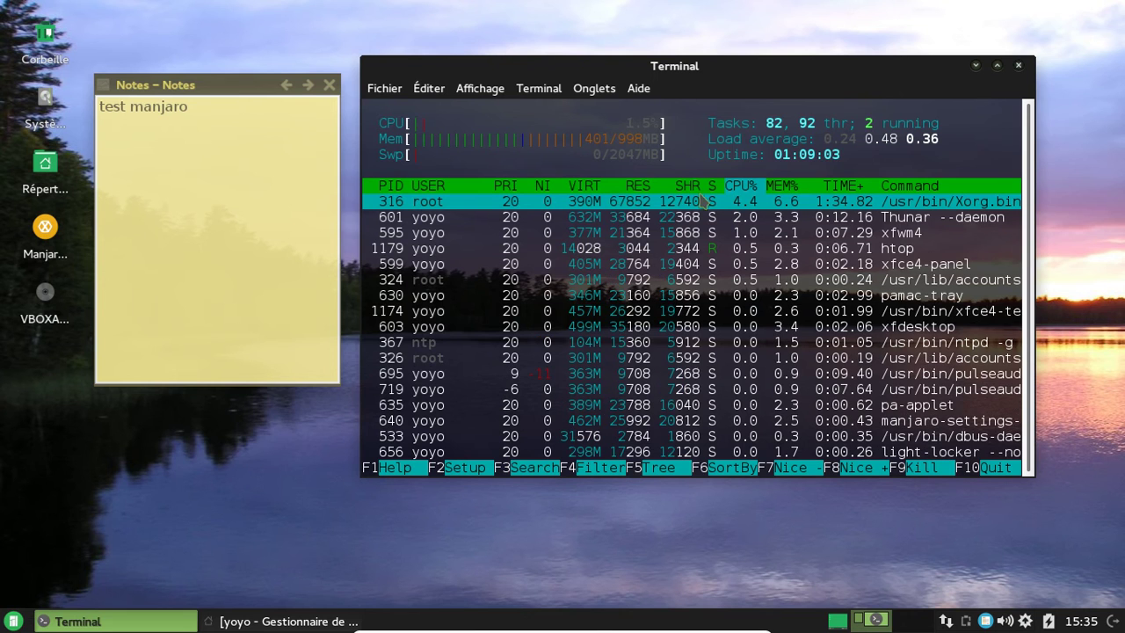
- Move the Notes window slightly higher on the desktop, beside the Terminal window
{"action": "left_click", "coordinate": [216, 81]}
{"action": "mouse_move", "coordinate": [216, 81]}
{"action": "left_mouse_down"}
{"action": "mouse_move", "coordinate": [263, 79]}
{"action": "mouse_move", "coordinate": [232, 50]}
{"action": "mouse_move", "coordinate": [226, 61]}
{"action": "left_mouse_up"}
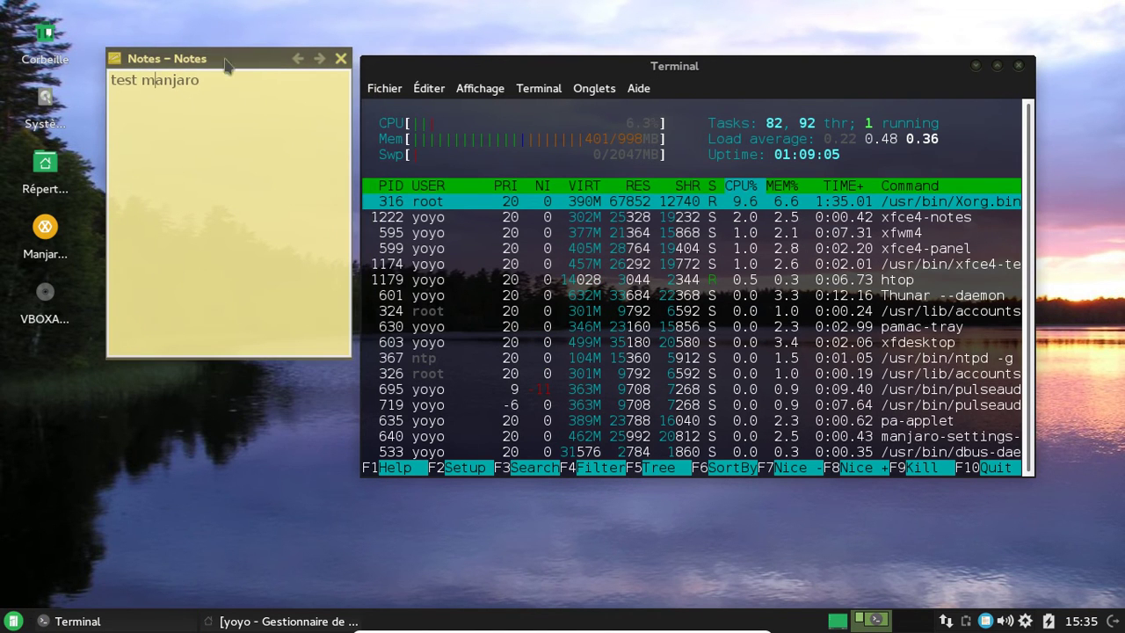
{"action": "left_click", "coordinate": [135, 432]}
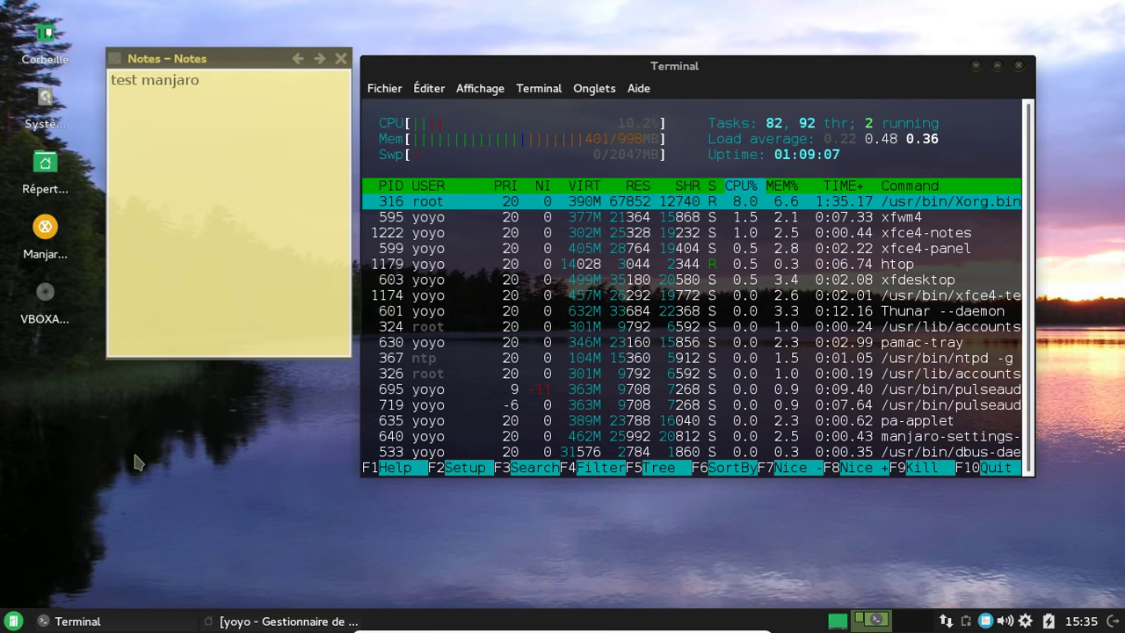
- Open the Xfce settings manager (Gestionnaire de paramètres) and maximize its window
{"action": "left_click", "coordinate": [13, 621]}
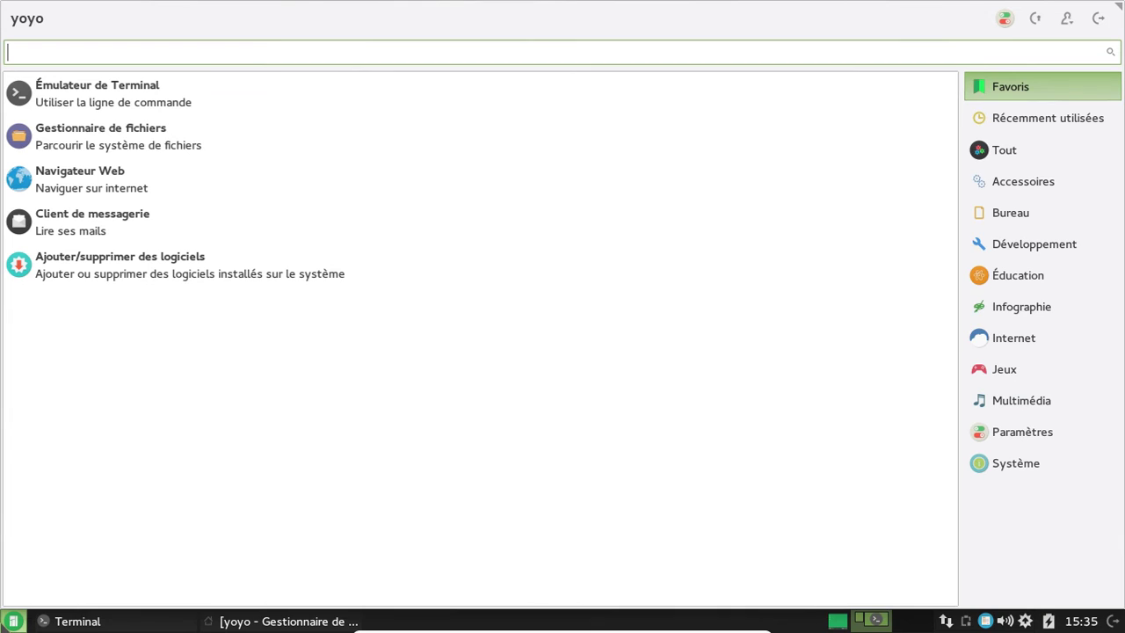
{"action": "left_click", "coordinate": [1042, 435]}
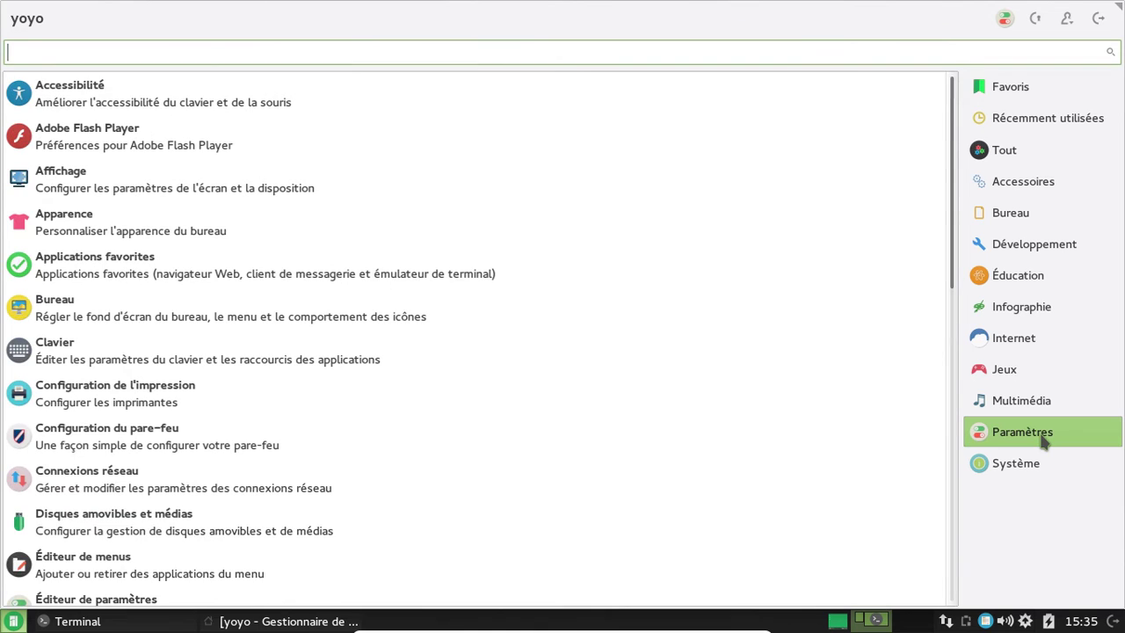
{"action": "scroll", "coordinate": [191, 525], "scroll_direction": "down", "scroll_amount": 6}
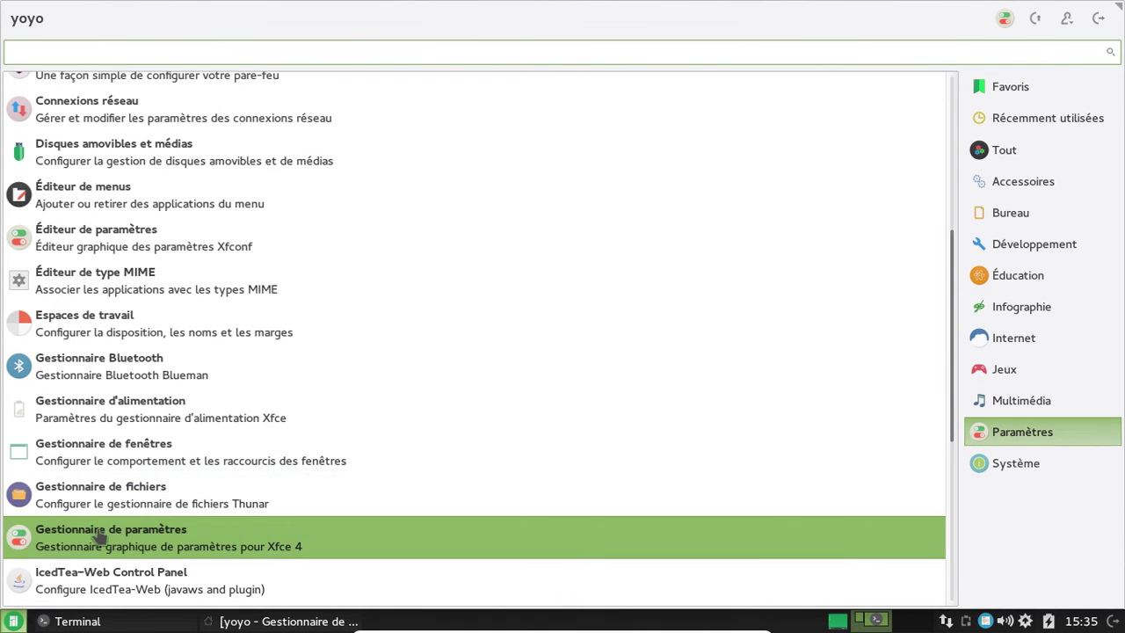
{"action": "left_click", "coordinate": [95, 538]}
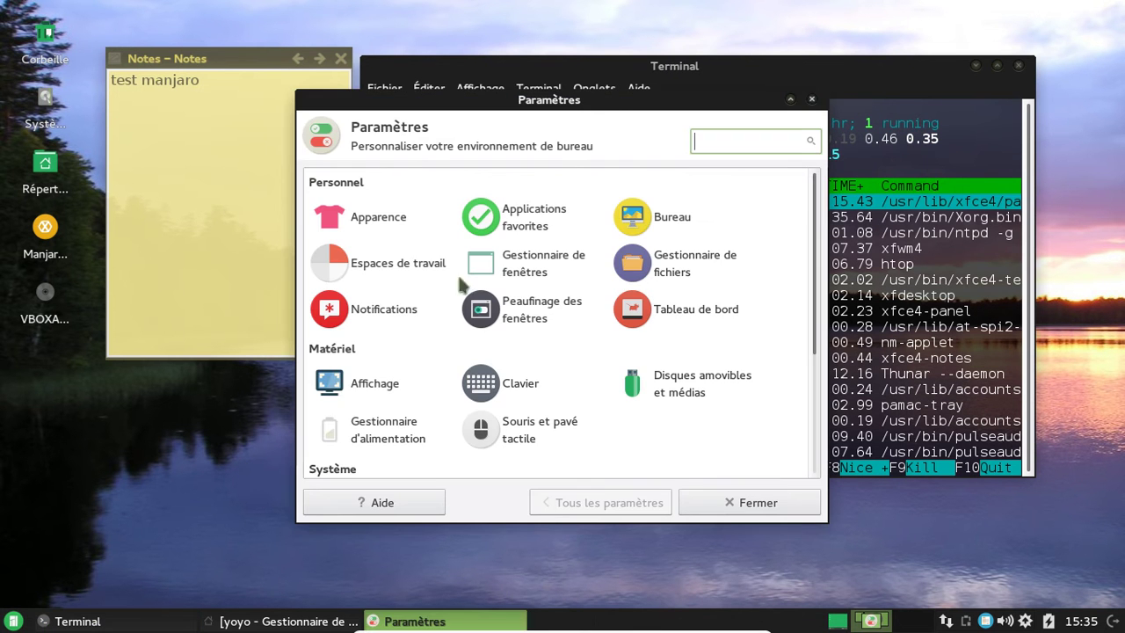
{"action": "left_click_drag", "start_coordinate": [617, 107], "coordinate": [619, 5]}
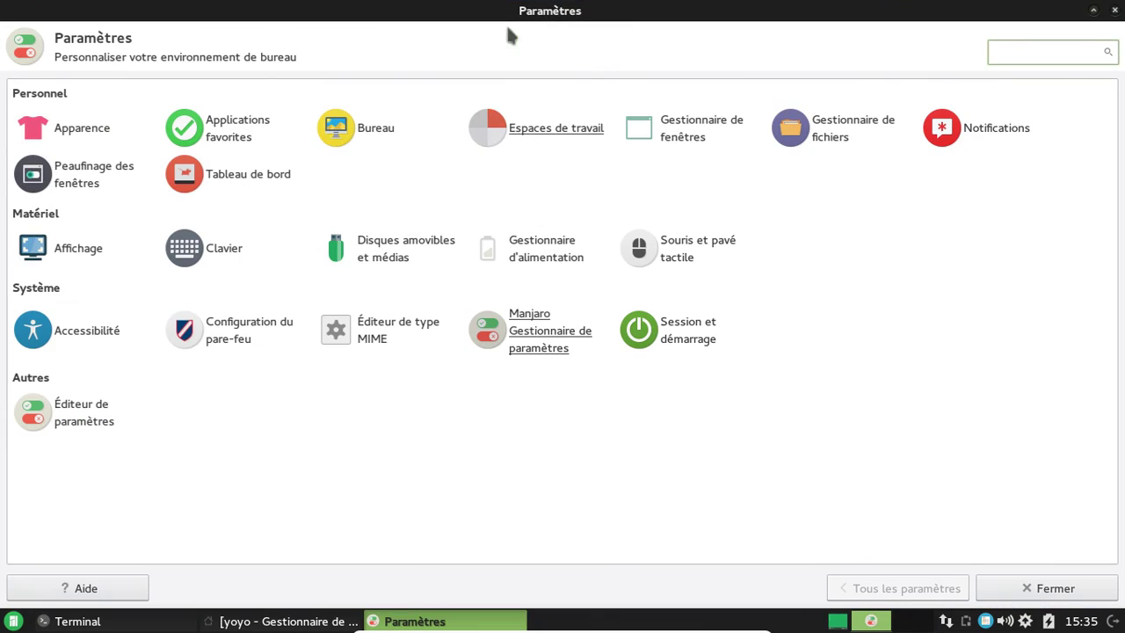
{"action": "left_click_drag", "start_coordinate": [511, 9], "coordinate": [622, 5]}
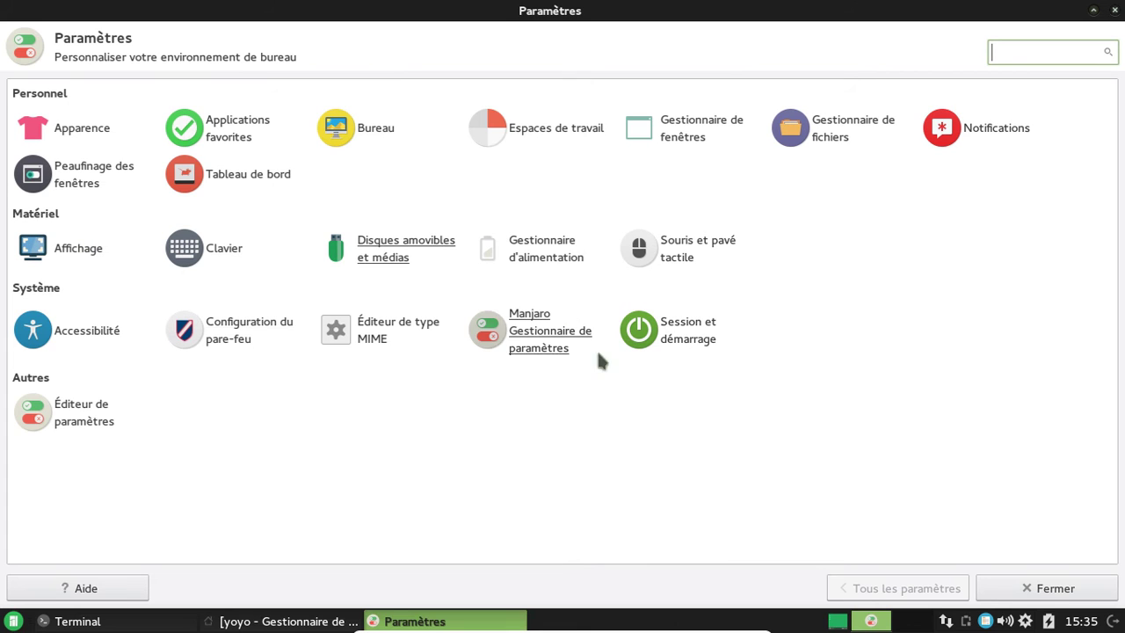
- Open Peaufinage des fenêtres and look through its Focalisation, Accessibilité, Espaces de travail, Placement and Compositeur settings
{"action": "left_click", "coordinate": [76, 173]}
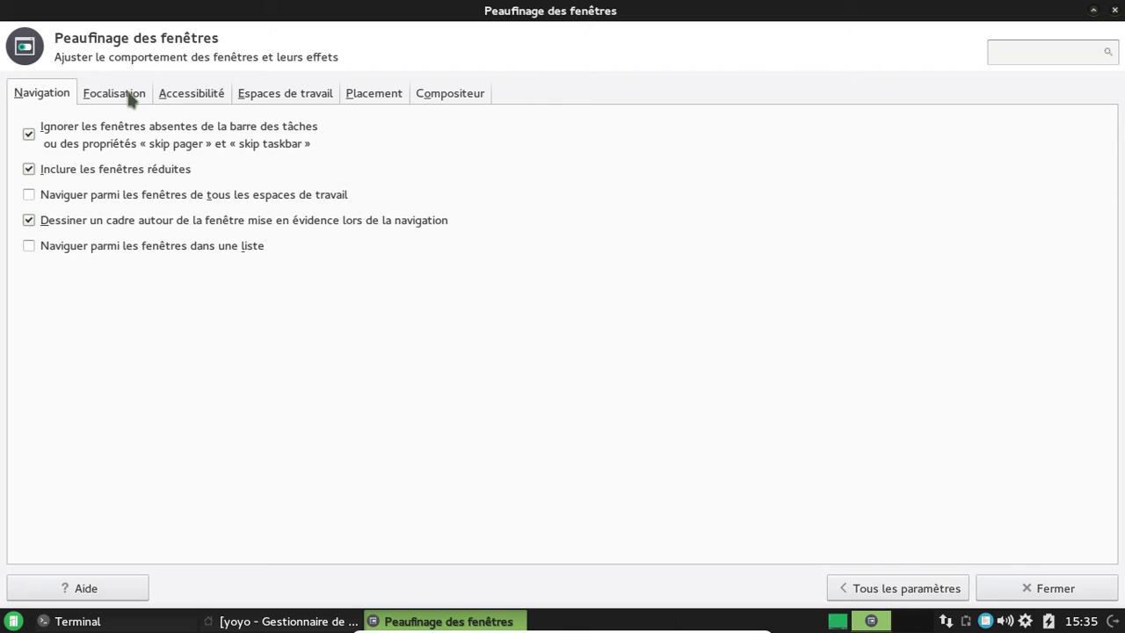
{"action": "left_click", "coordinate": [129, 97]}
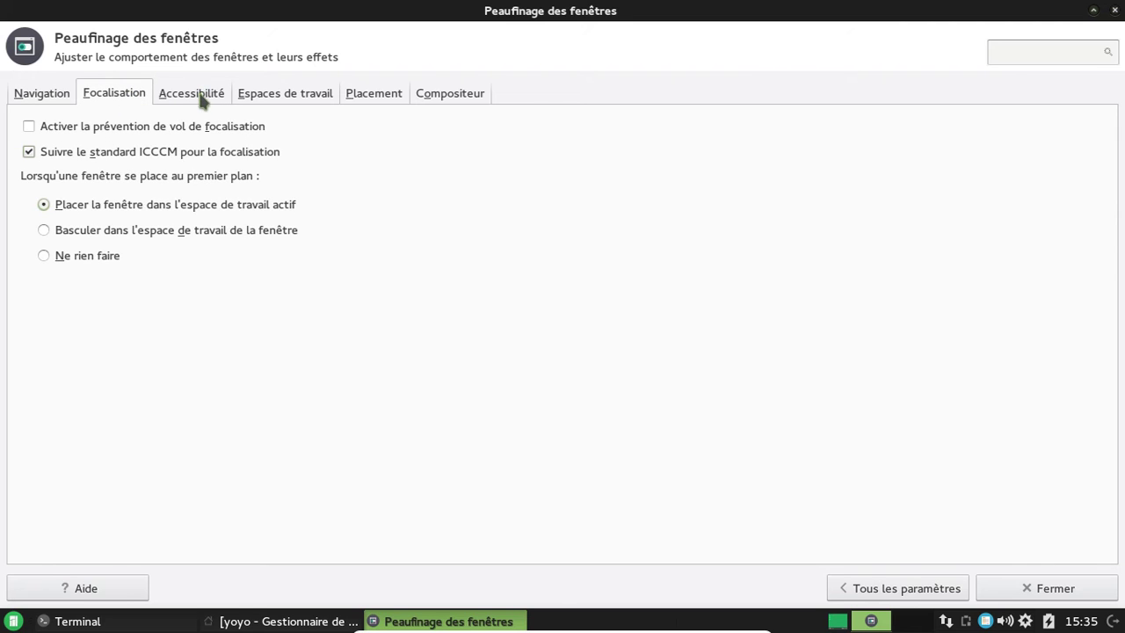
{"action": "left_click", "coordinate": [204, 98]}
{"action": "left_click", "coordinate": [255, 96]}
{"action": "left_click", "coordinate": [393, 95]}
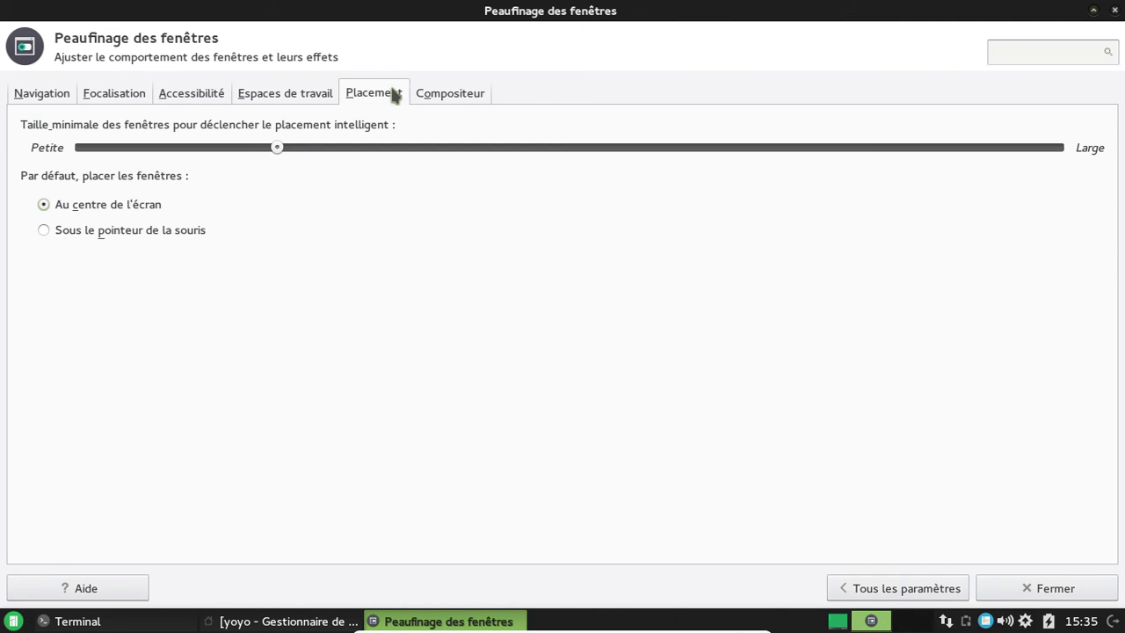
{"action": "left_click", "coordinate": [457, 98]}
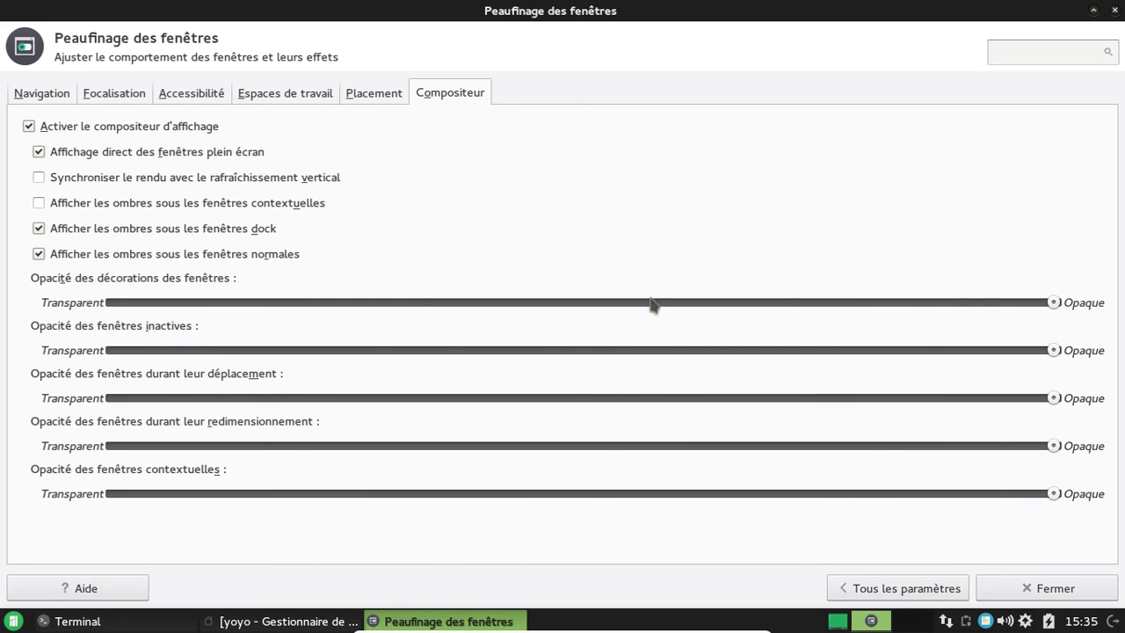
- Lower the opacity of window decorations to about three quarters, with the settings window unmaximized and moved over the Notes window
{"action": "left_click_drag", "start_coordinate": [1056, 302], "coordinate": [726, 304]}
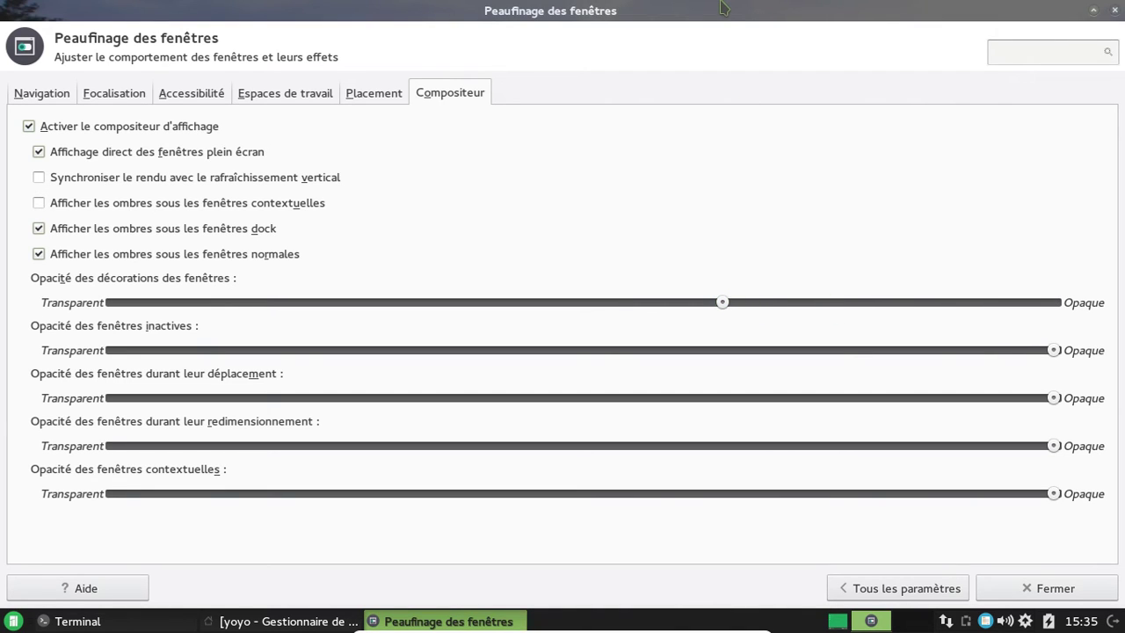
{"action": "double_click", "coordinate": [723, 11]}
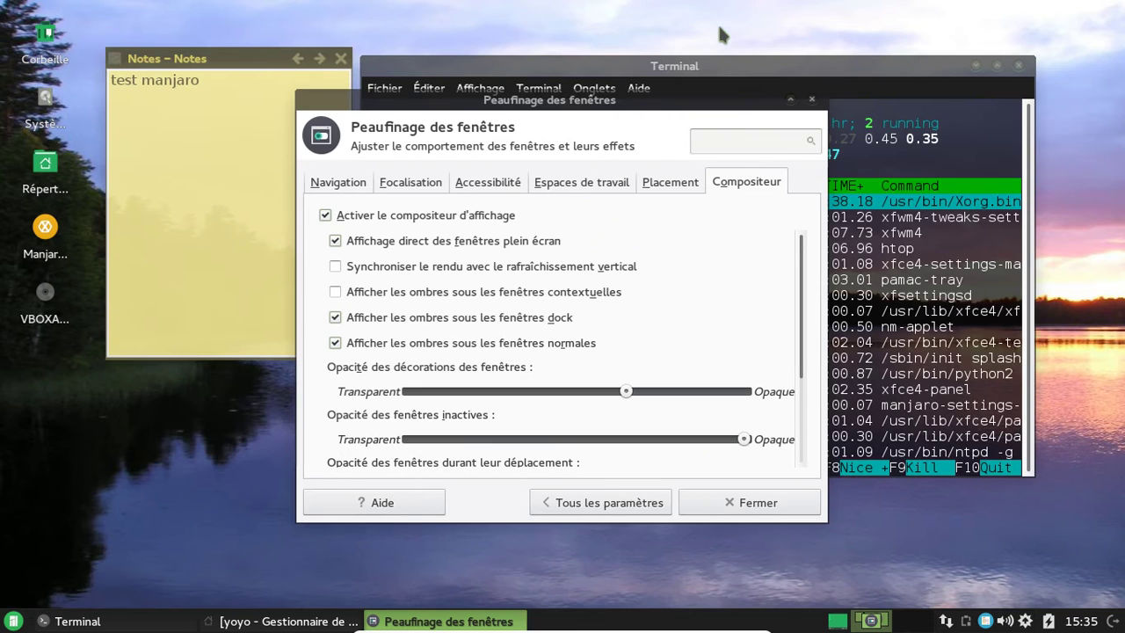
{"action": "left_click_drag", "start_coordinate": [629, 101], "coordinate": [458, 50]}
{"action": "left_click_drag", "start_coordinate": [454, 342], "coordinate": [502, 344]}
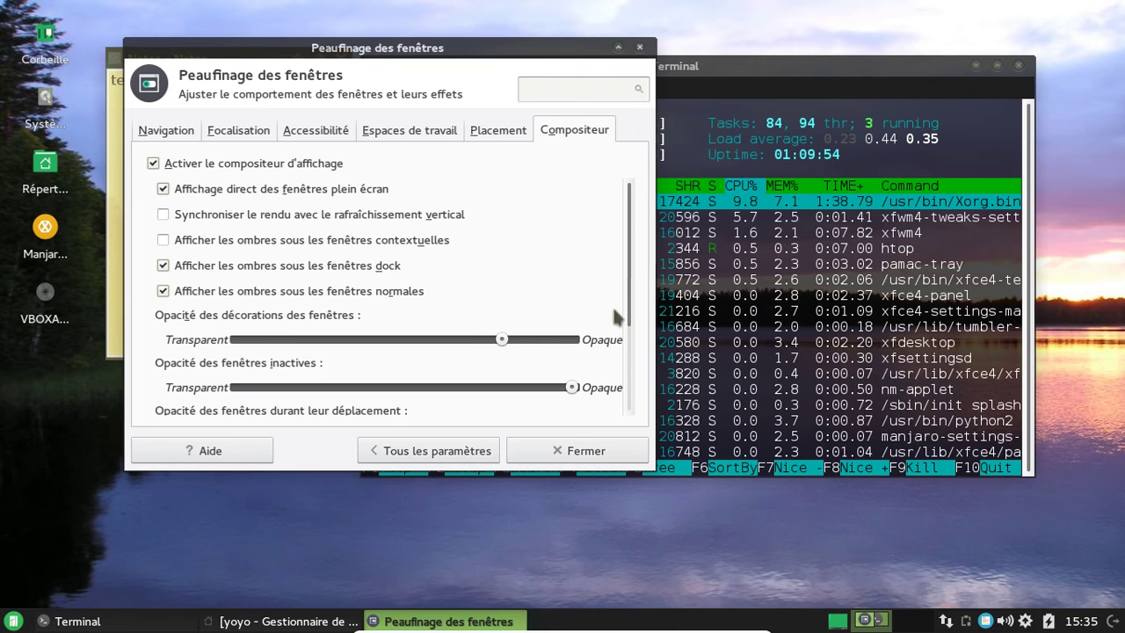
- Lower the opacity of inactive windows to about three quarters and review the remaining compositor options
{"action": "left_click_drag", "start_coordinate": [627, 244], "coordinate": [640, 327]}
{"action": "left_click_drag", "start_coordinate": [573, 280], "coordinate": [508, 284]}
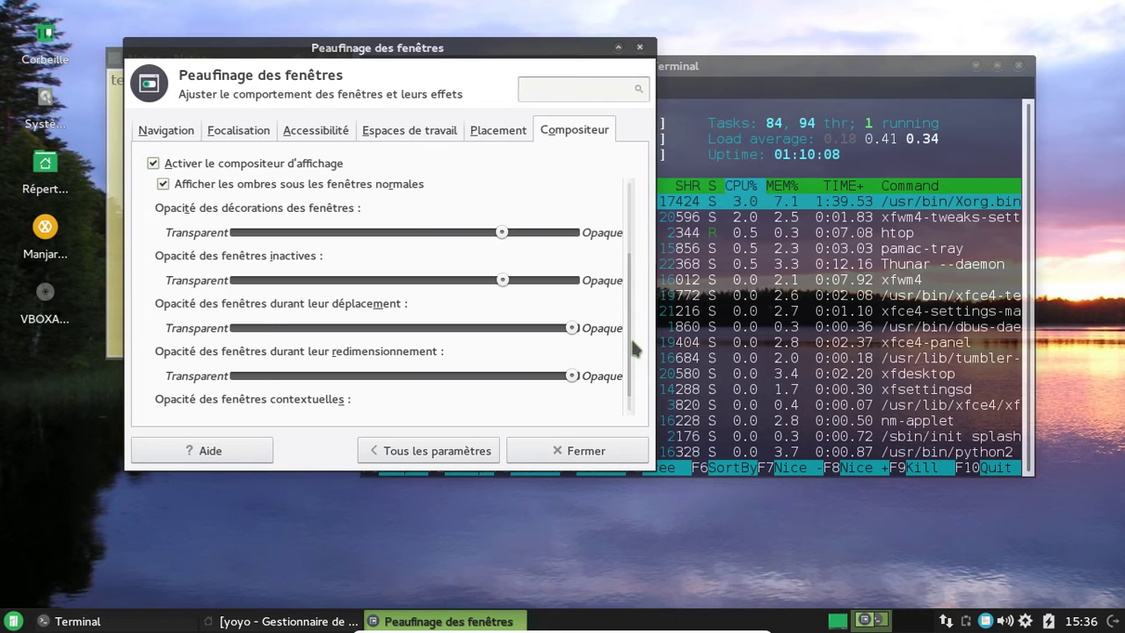
{"action": "left_click_drag", "start_coordinate": [630, 352], "coordinate": [633, 400]}
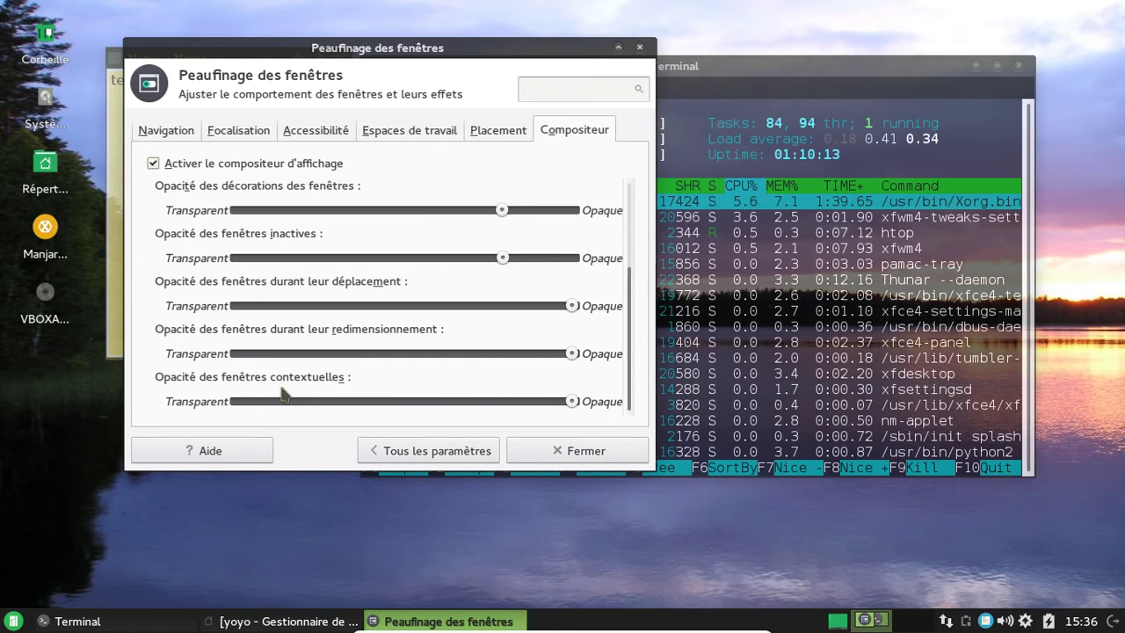
{"action": "scroll", "coordinate": [628, 369], "scroll_direction": "up", "scroll_amount": 4}
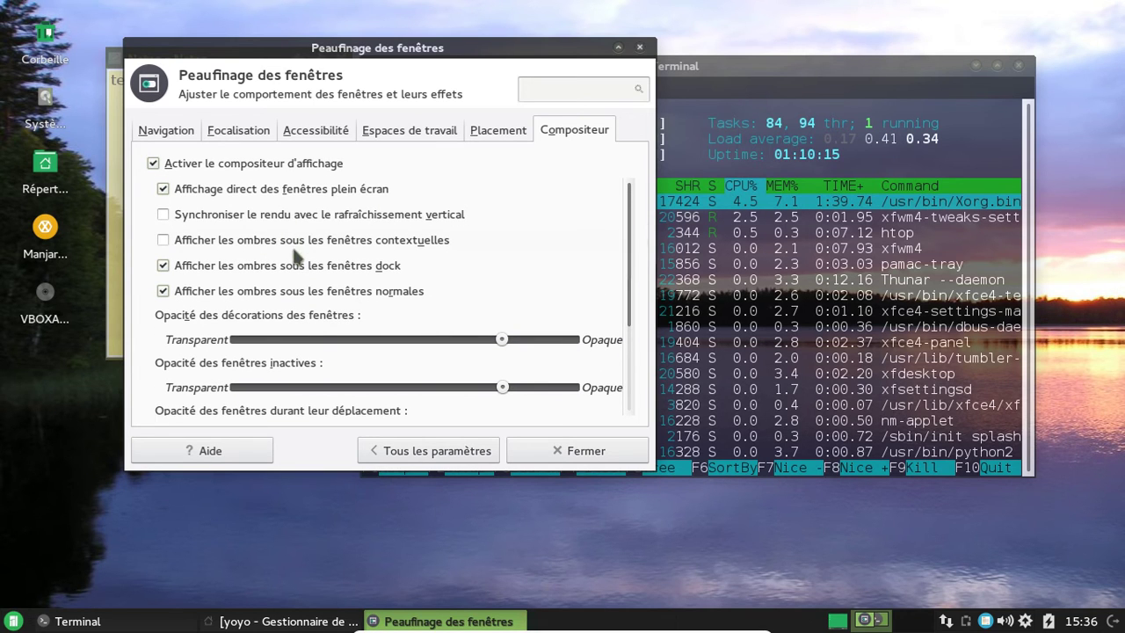
- Review the Placement, Espaces de travail, Focalisation and Navigation settings again, and return to the overview of all settings
{"action": "left_click", "coordinate": [500, 136]}
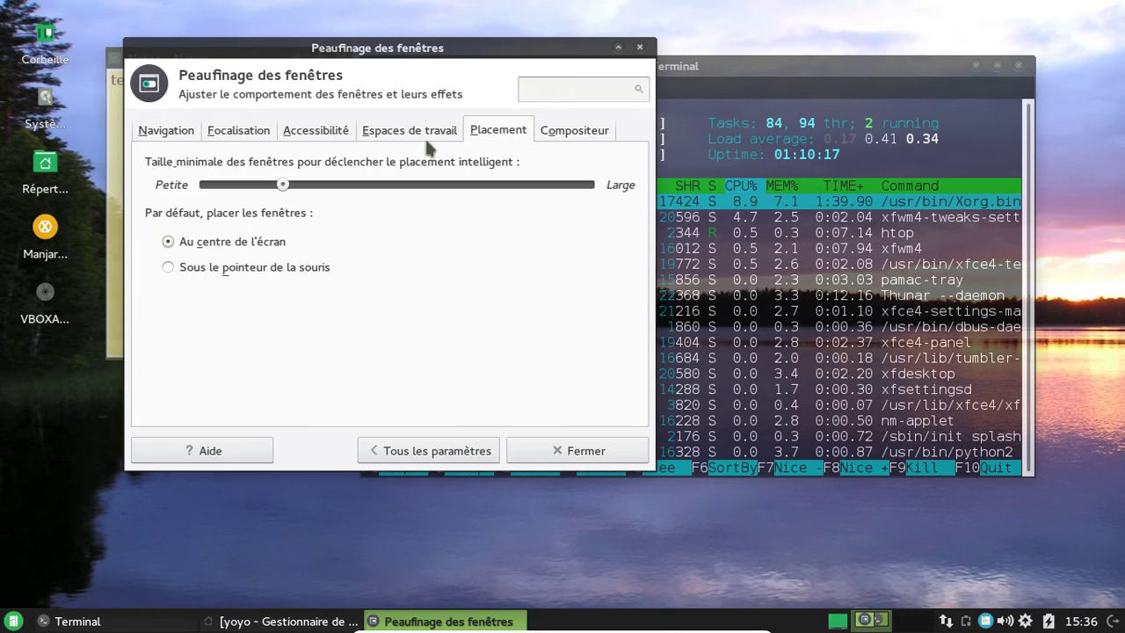
{"action": "left_click", "coordinate": [415, 139]}
{"action": "left_click", "coordinate": [230, 133]}
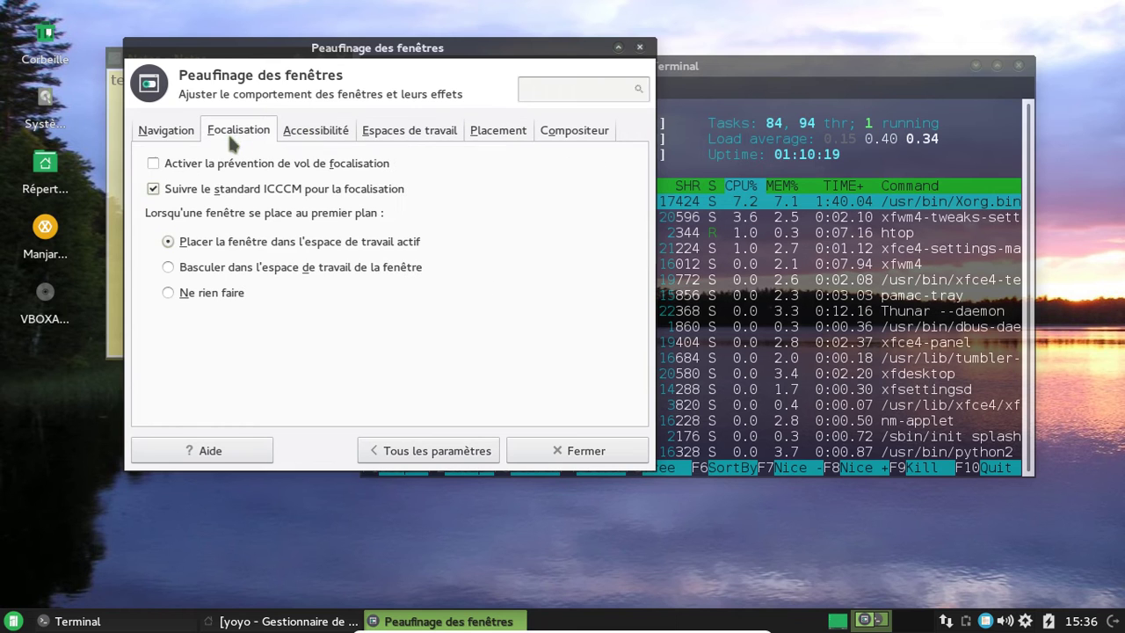
{"action": "left_click", "coordinate": [174, 134]}
{"action": "left_click", "coordinate": [466, 452]}
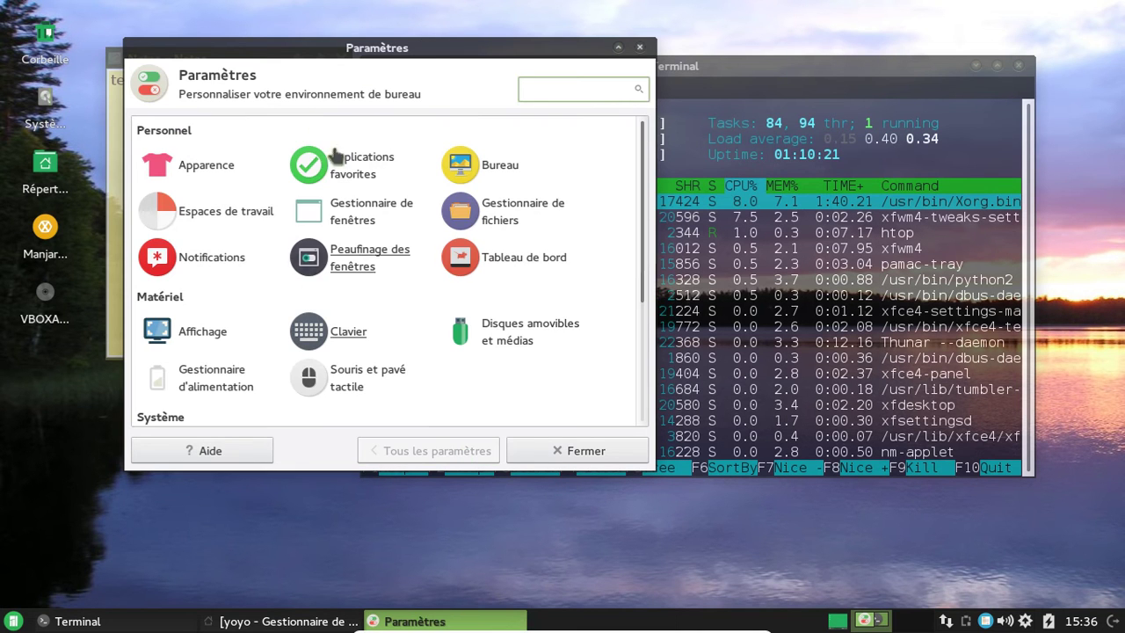
- Open the Apparence settings in a maximized window and apply the Mist style
{"action": "double_click", "coordinate": [434, 49]}
{"action": "left_click", "coordinate": [81, 143]}
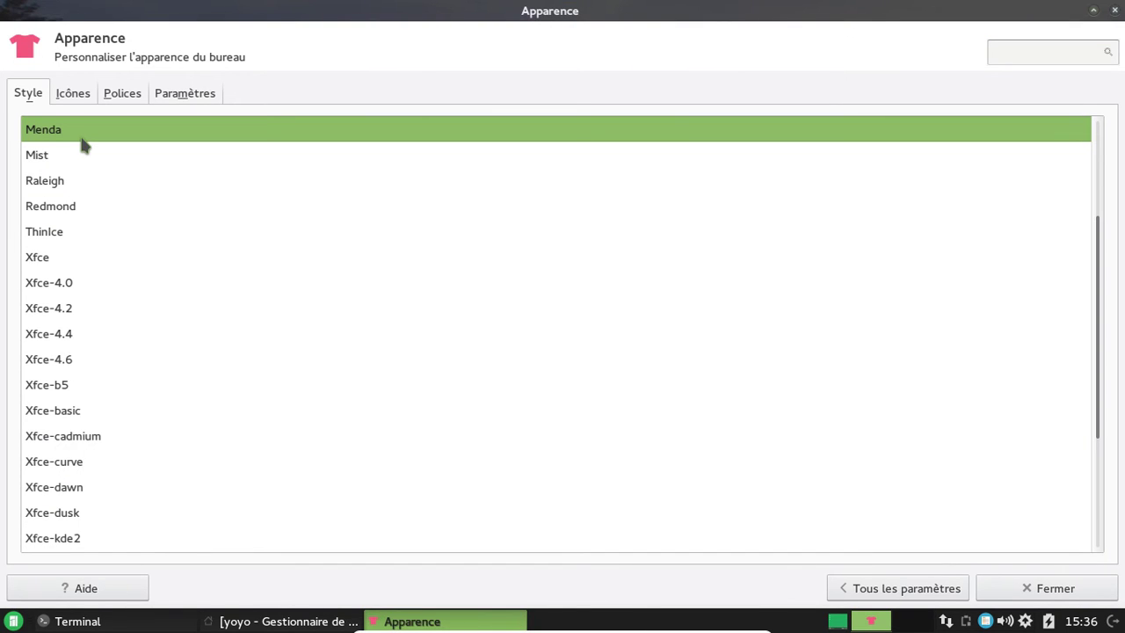
{"action": "left_click", "coordinate": [45, 162]}
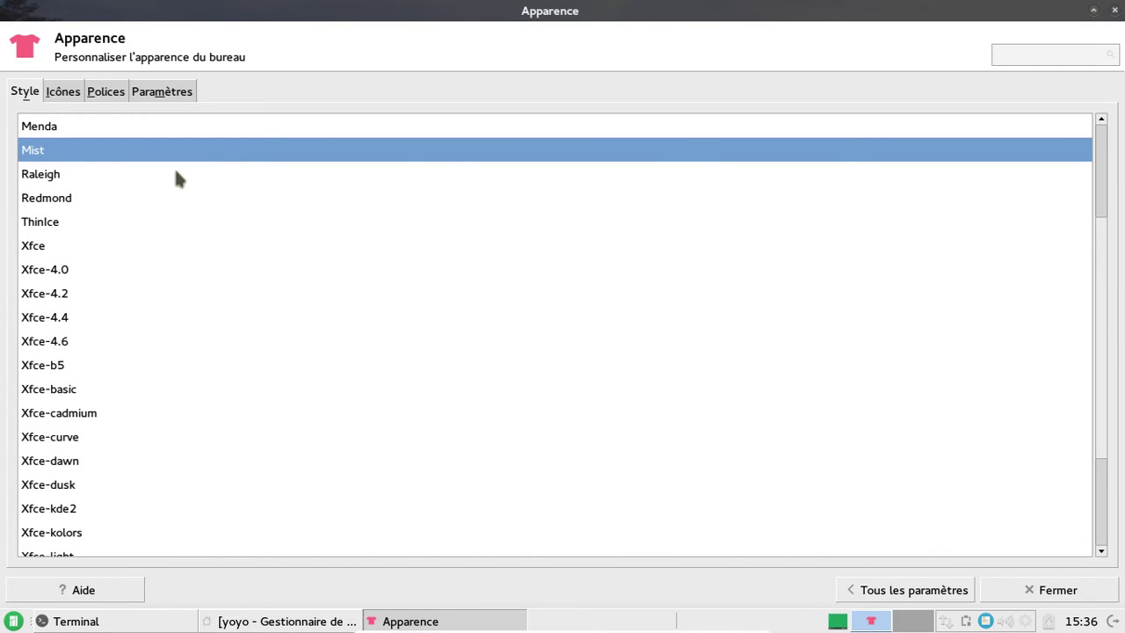
- Try the Menda style and the Xfce-redmondxp style on the desktop
{"action": "left_click", "coordinate": [80, 134]}
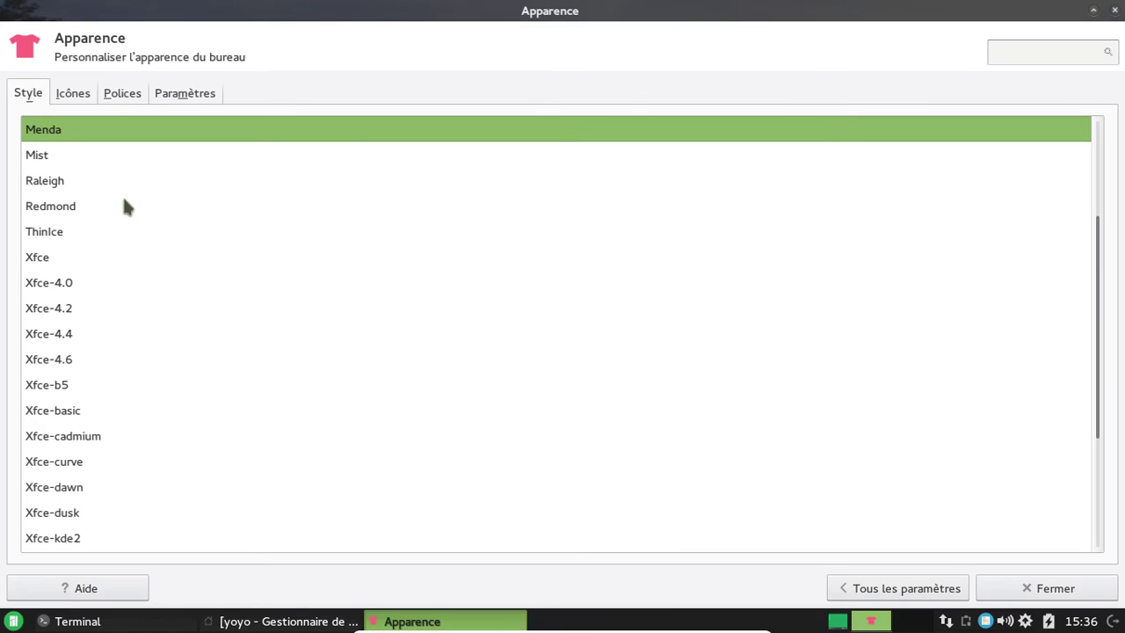
{"action": "scroll", "coordinate": [106, 290], "scroll_direction": "down", "scroll_amount": 3}
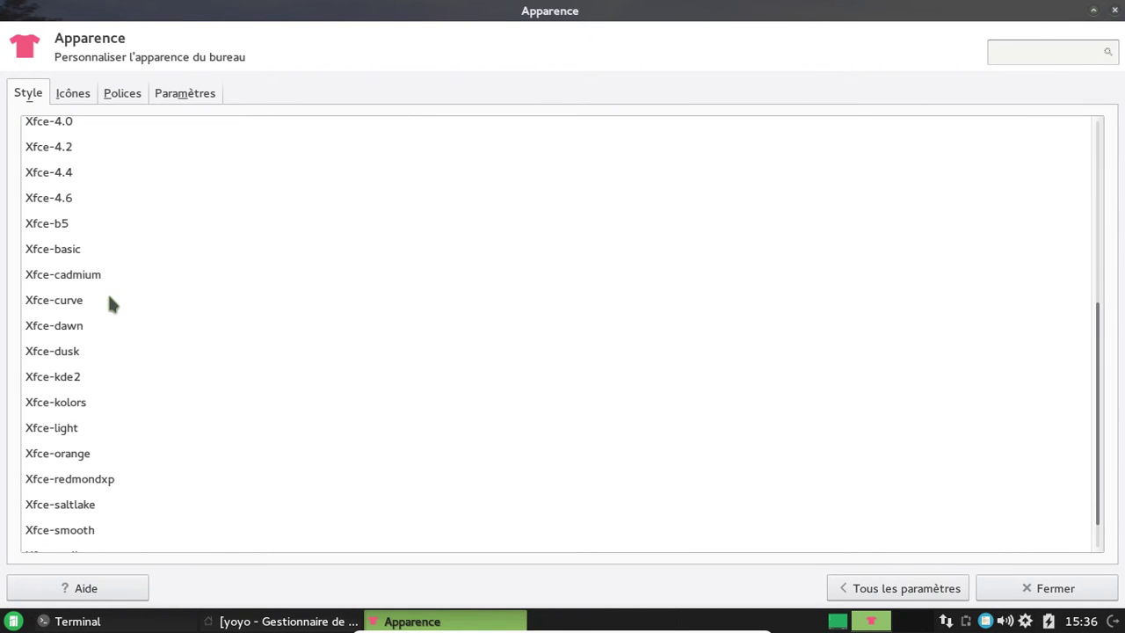
{"action": "scroll", "coordinate": [110, 296], "scroll_direction": "down", "scroll_amount": 1}
{"action": "left_click", "coordinate": [115, 444]}
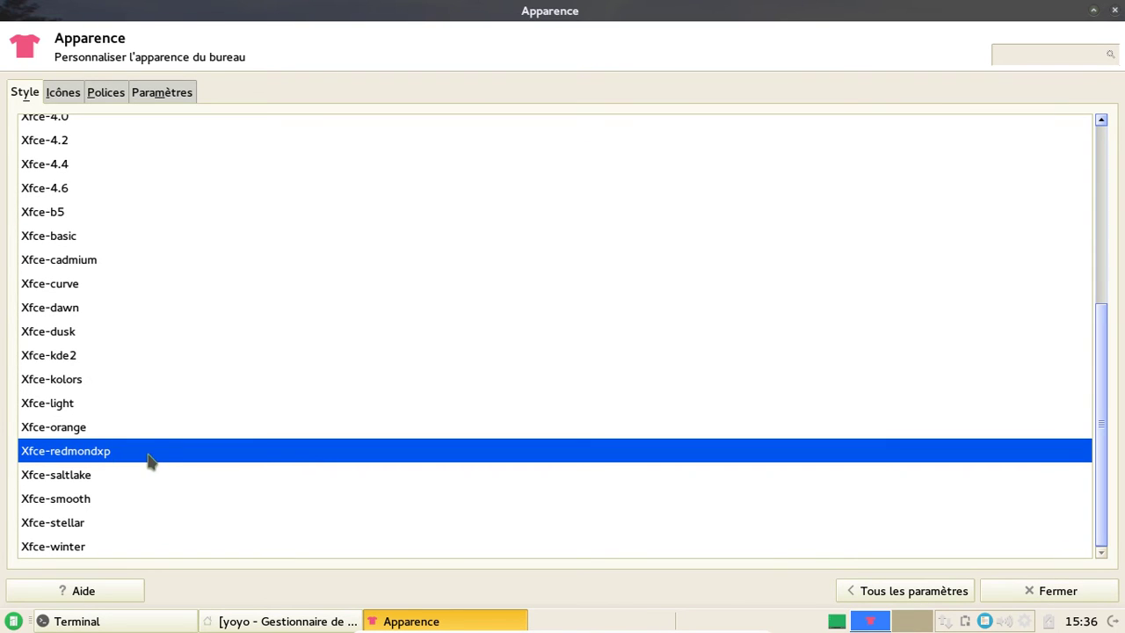
- Try the Adwaita, Ceti, Clearlooks, Contraste élevé and Industrial styles one after another
{"action": "scroll", "coordinate": [67, 327], "scroll_direction": "up", "scroll_amount": 5}
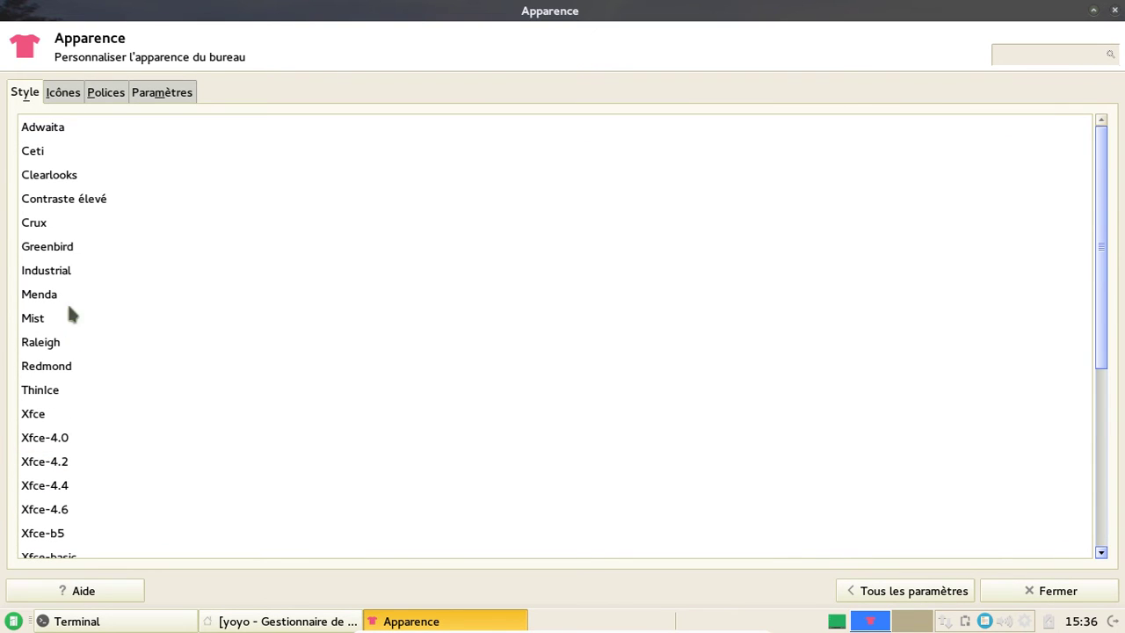
{"action": "left_click", "coordinate": [56, 131]}
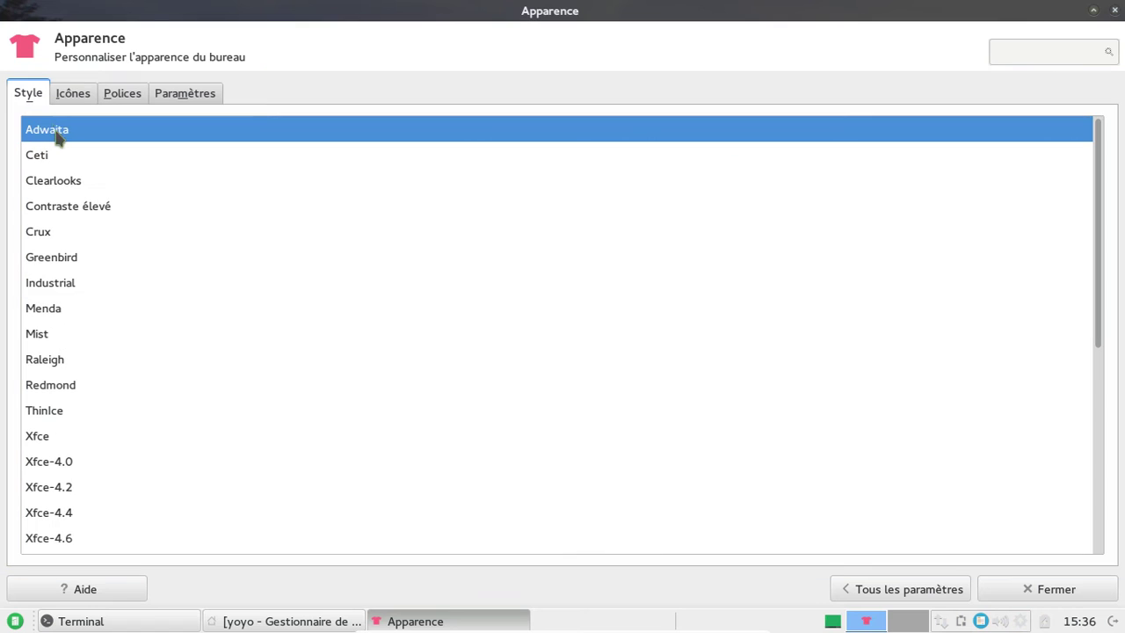
{"action": "left_click", "coordinate": [35, 156]}
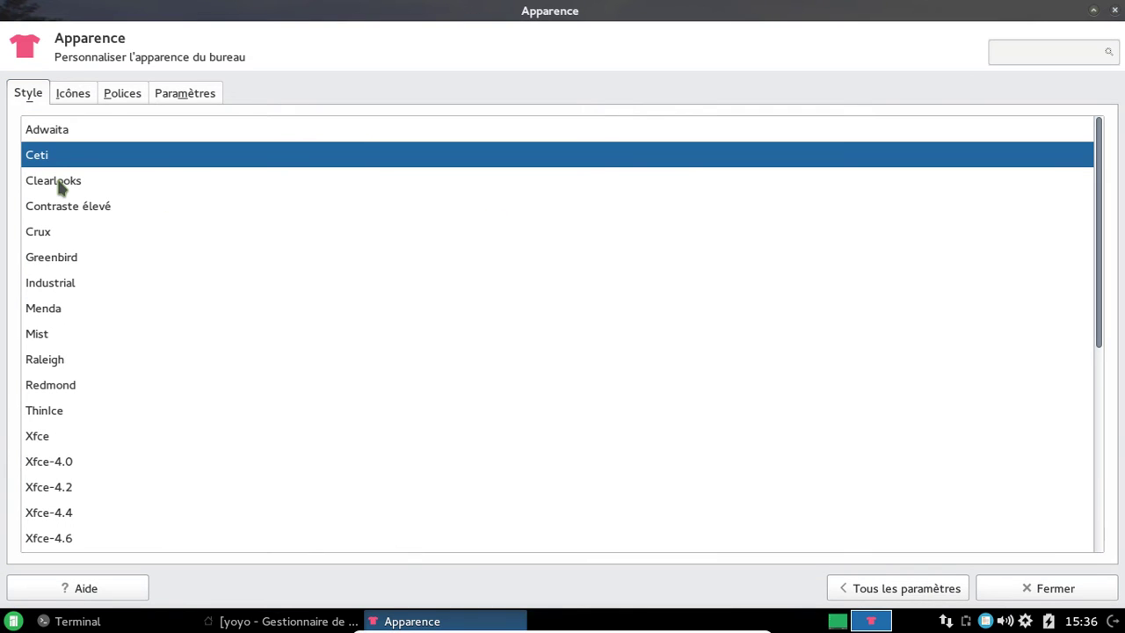
{"action": "left_click", "coordinate": [58, 183]}
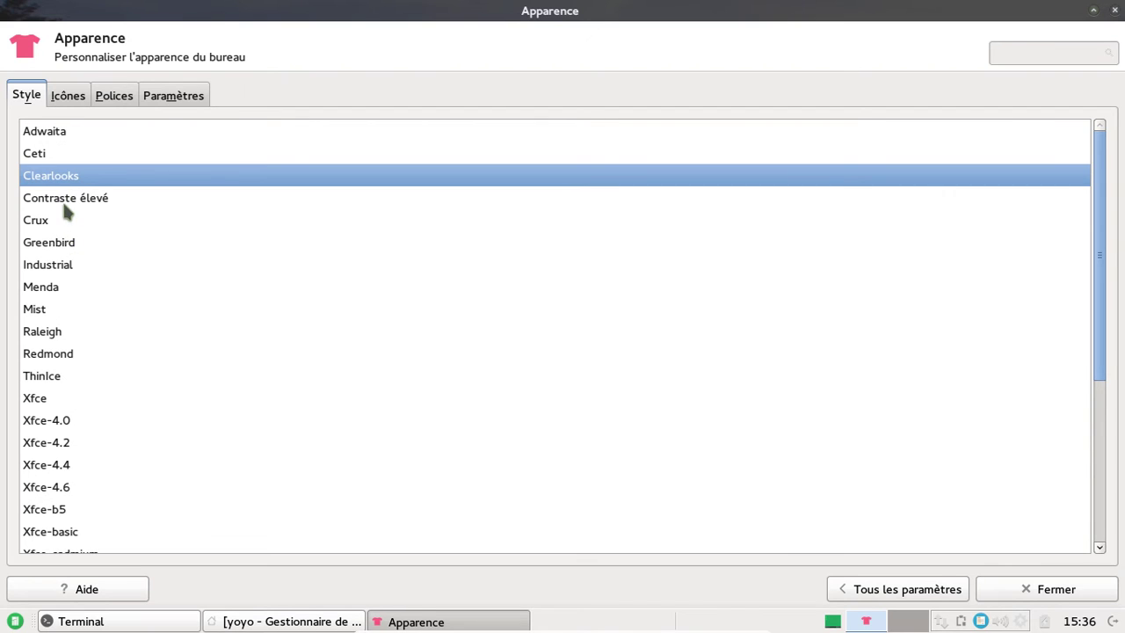
{"action": "left_click", "coordinate": [64, 204]}
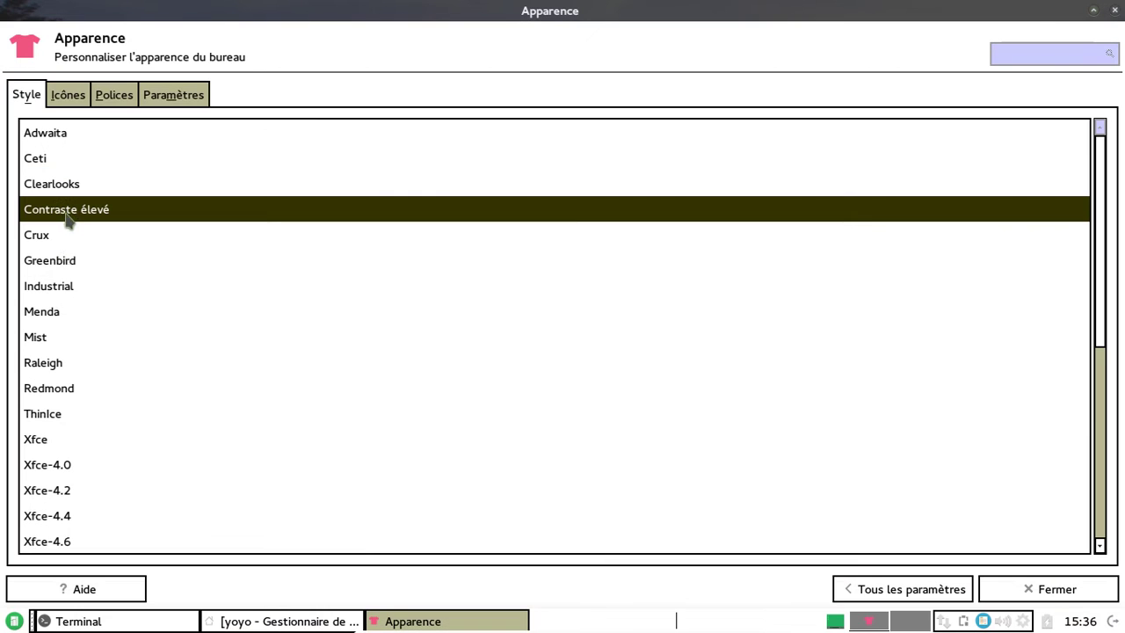
{"action": "key", "text": "Down"}
{"action": "left_click", "coordinate": [56, 278]}
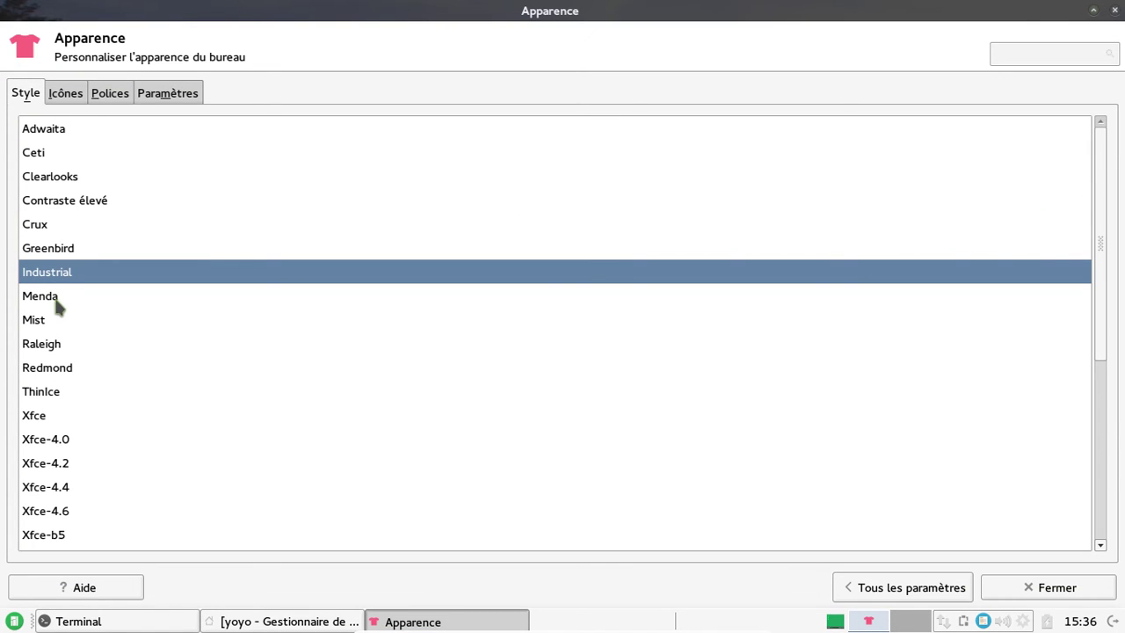
- Apply the Menda style and open the Gestionnaire de fenêtres settings from the overview of all settings
{"action": "left_click", "coordinate": [57, 303]}
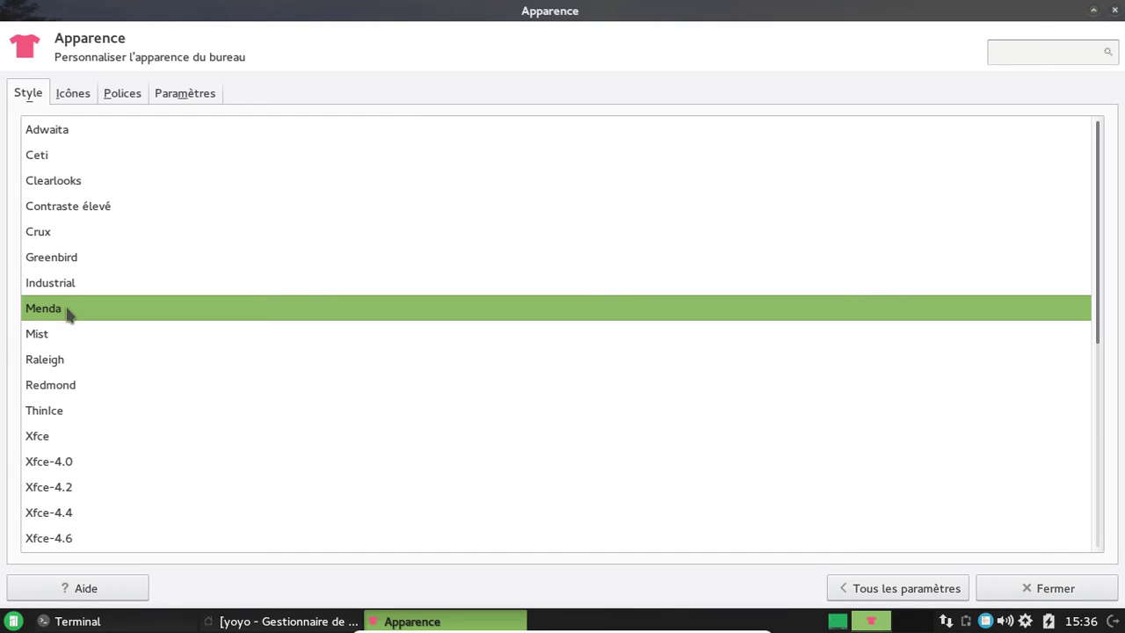
{"action": "left_click", "coordinate": [932, 591]}
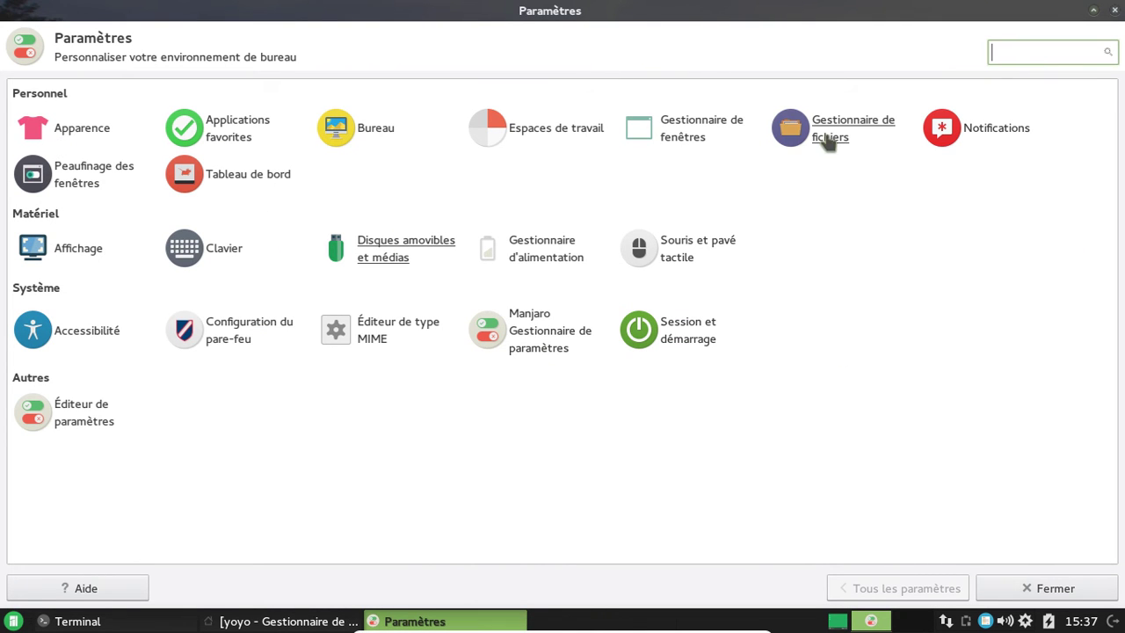
{"action": "left_click", "coordinate": [695, 138]}
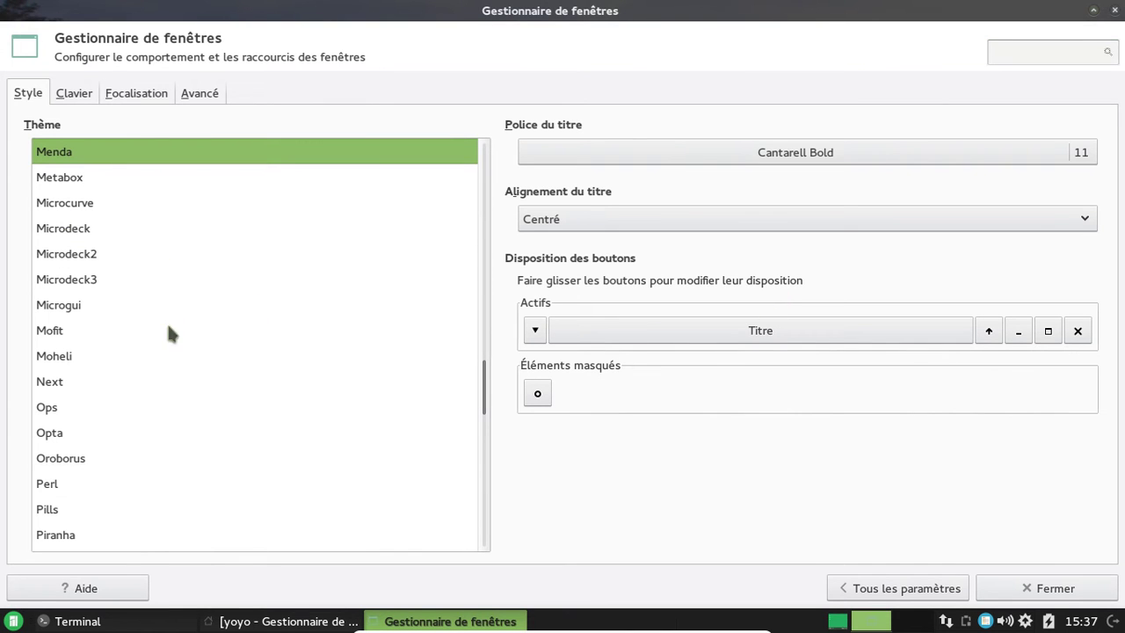
- Browse the window themes and try the Keramik theme
{"action": "scroll", "coordinate": [179, 409], "scroll_direction": "down", "scroll_amount": 2}
{"action": "scroll", "coordinate": [181, 410], "scroll_direction": "up", "scroll_amount": 5}
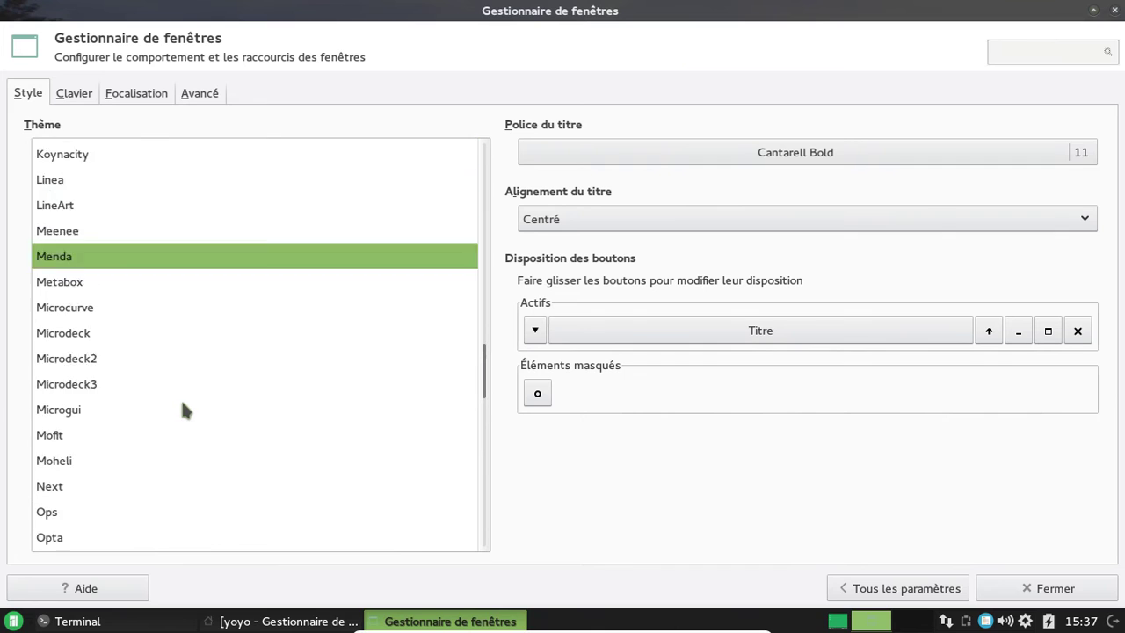
{"action": "scroll", "coordinate": [185, 409], "scroll_direction": "up", "scroll_amount": 3}
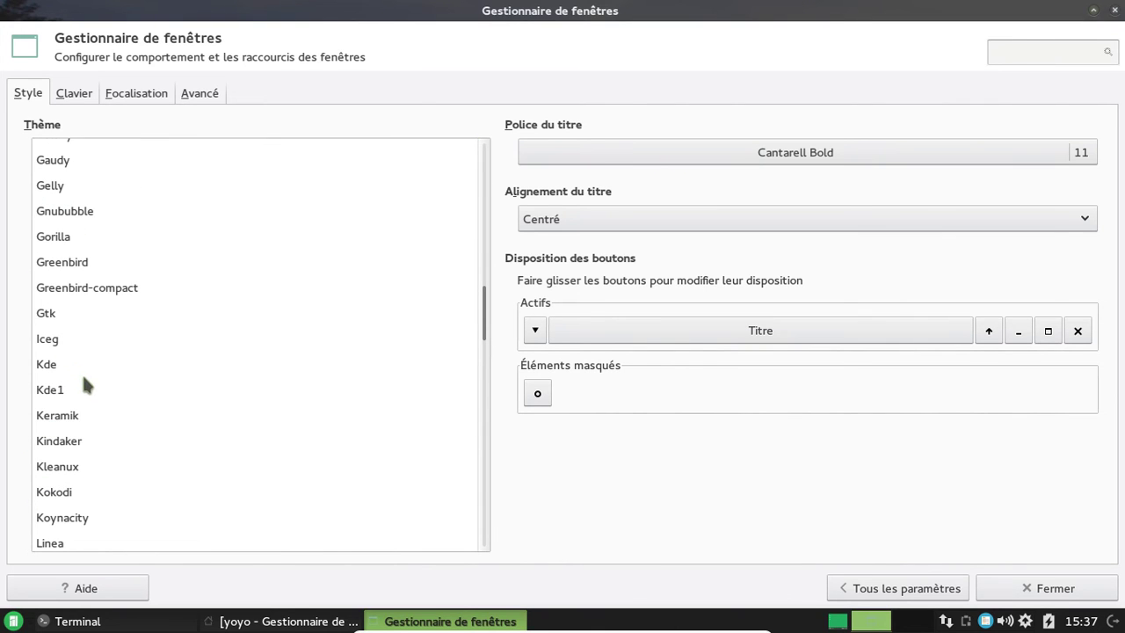
{"action": "left_click", "coordinate": [63, 418]}
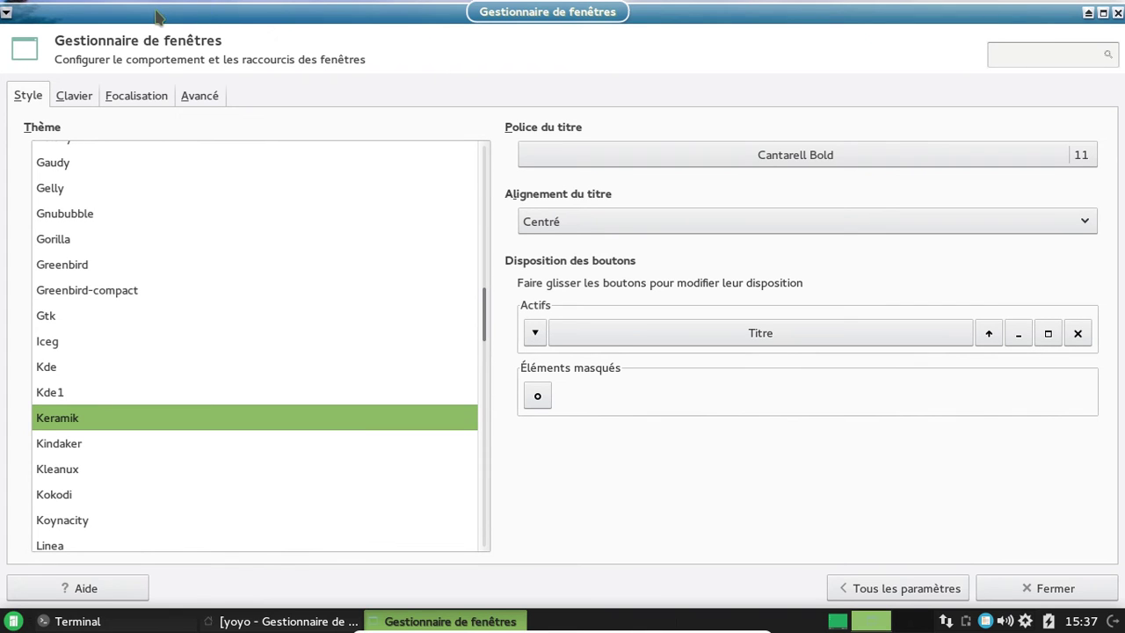
- Try the Agua, Agualemon and Beastie window themes from the start of the theme list
{"action": "scroll", "coordinate": [218, 406], "scroll_direction": "up", "scroll_amount": 12}
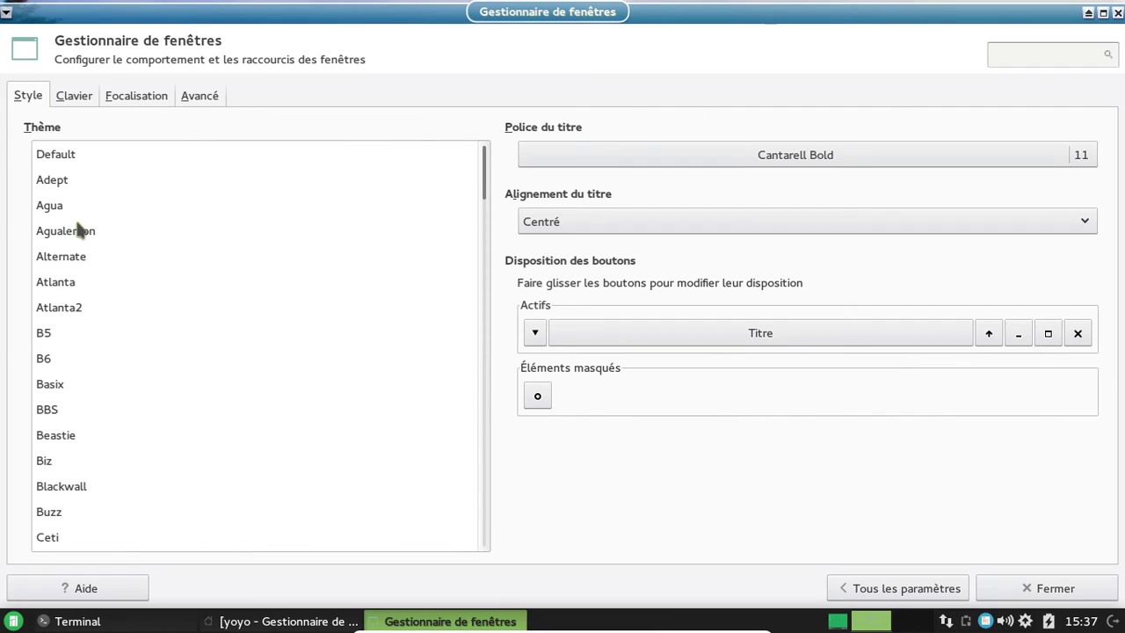
{"action": "left_click", "coordinate": [53, 211]}
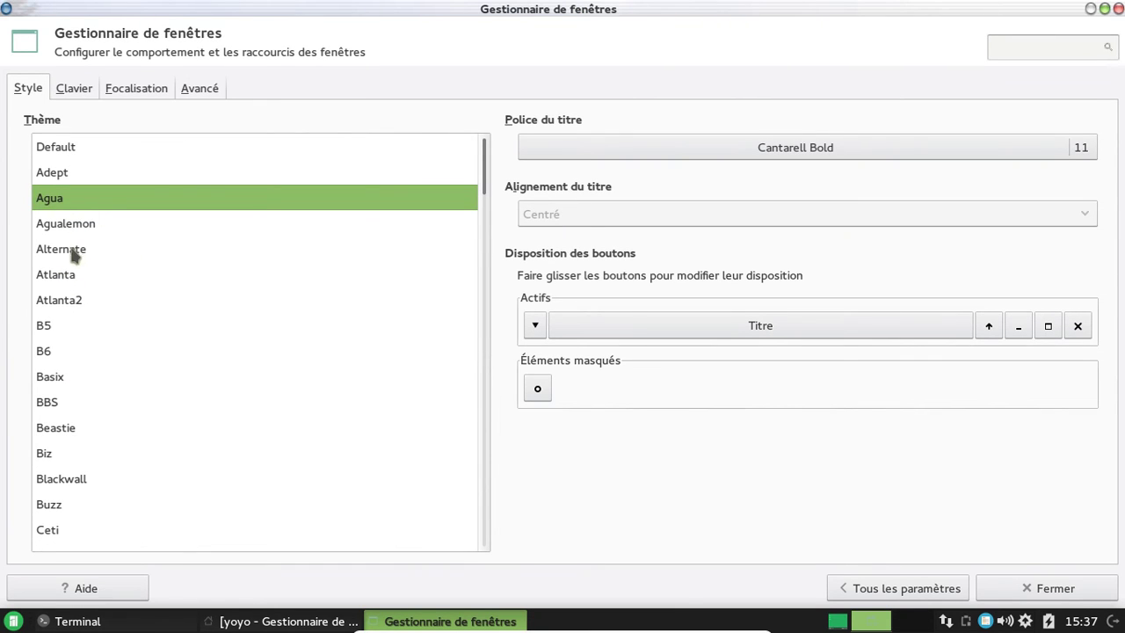
{"action": "left_click", "coordinate": [77, 225]}
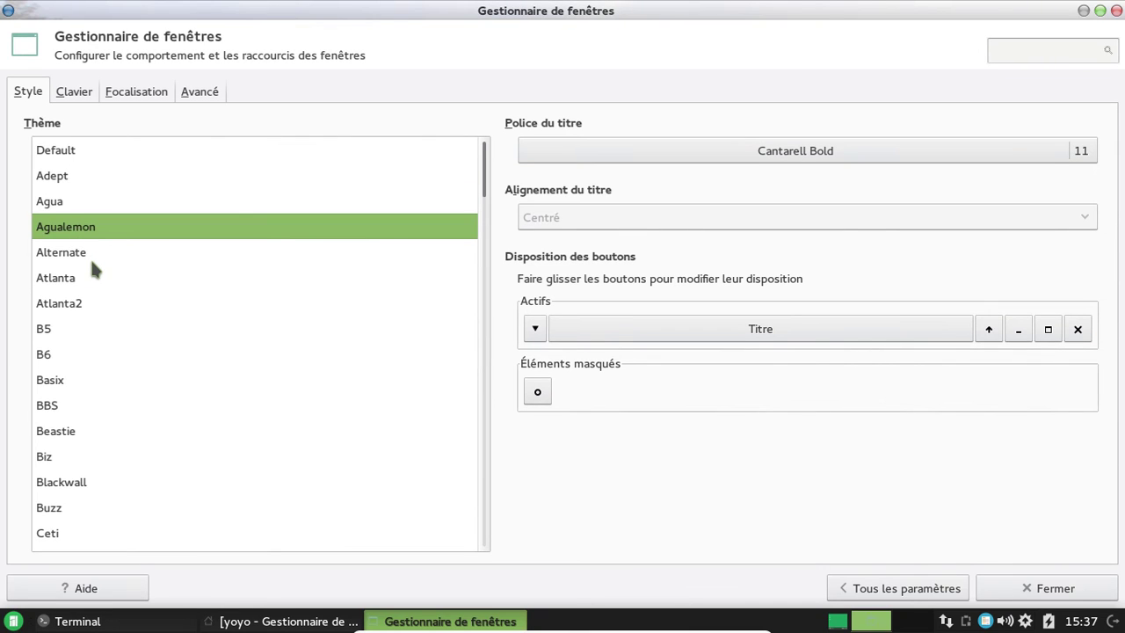
{"action": "scroll", "coordinate": [89, 261], "scroll_direction": "down", "scroll_amount": 3}
{"action": "left_click", "coordinate": [54, 279]}
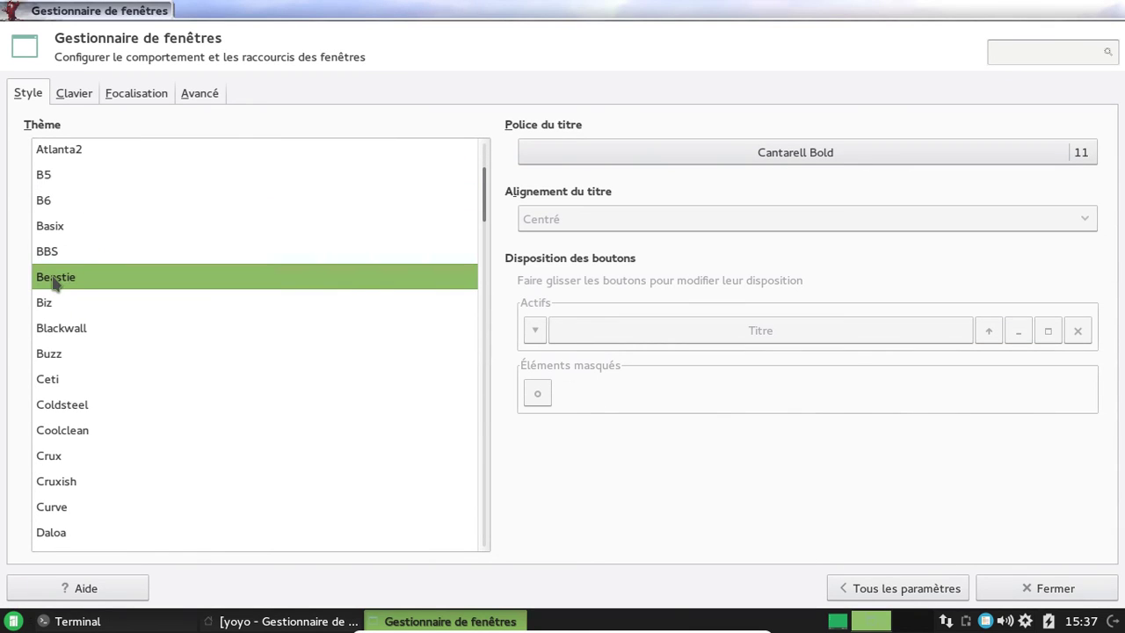
- Try the Default window theme and the Adept theme
{"action": "scroll", "coordinate": [95, 264], "scroll_direction": "up", "scroll_amount": 2}
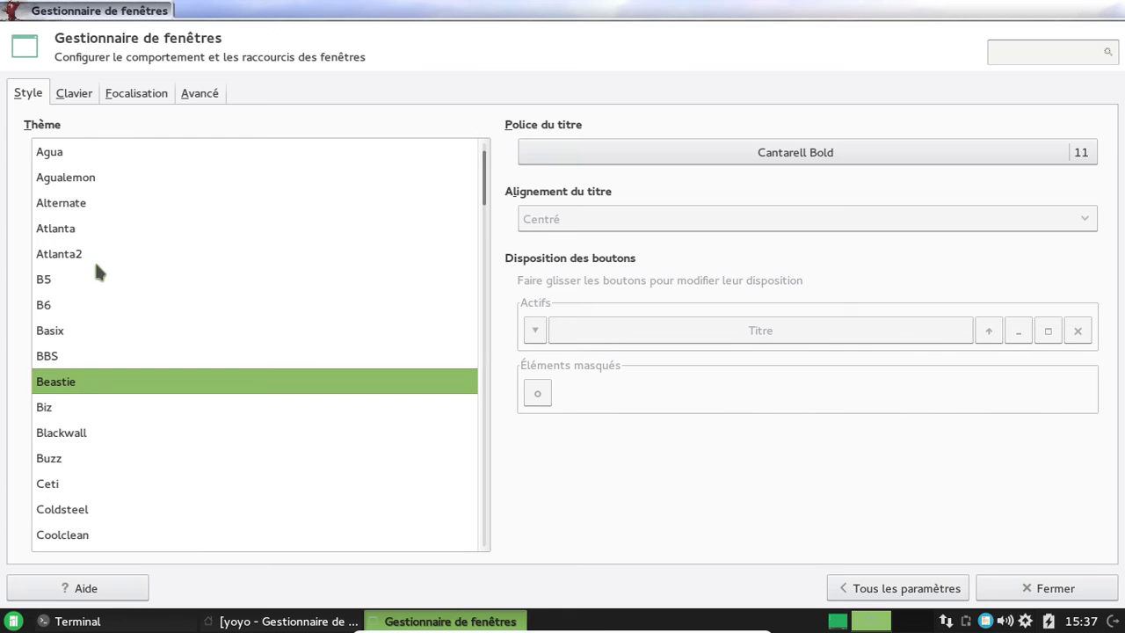
{"action": "scroll", "coordinate": [93, 258], "scroll_direction": "up", "scroll_amount": 1}
{"action": "left_click", "coordinate": [69, 153]}
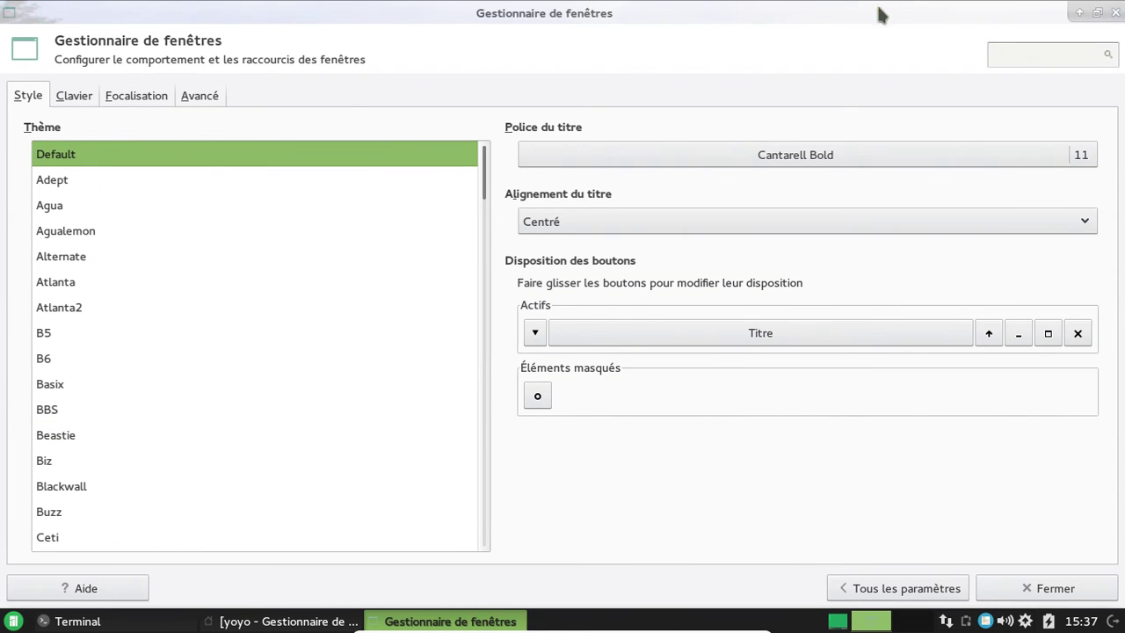
{"action": "scroll", "coordinate": [109, 263], "scroll_direction": "down", "scroll_amount": 1}
{"action": "scroll", "coordinate": [84, 238], "scroll_direction": "up", "scroll_amount": 1}
{"action": "left_click", "coordinate": [65, 183]}
- Try the RedmondXP, R9X and Redmond window themes
{"action": "scroll", "coordinate": [121, 278], "scroll_direction": "down", "scroll_amount": 15}
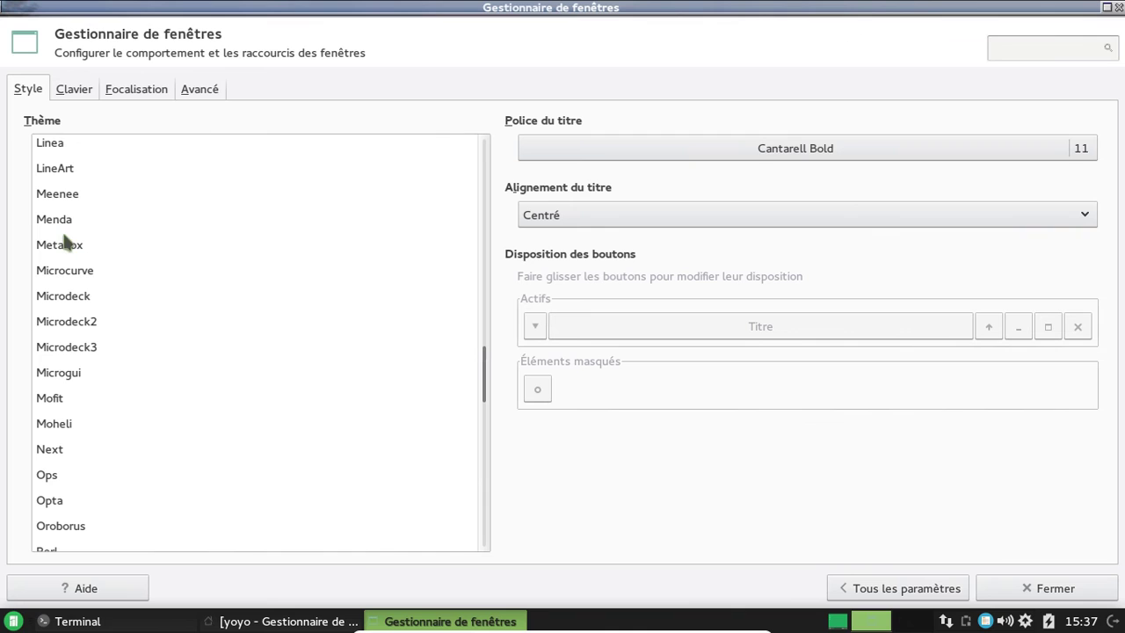
{"action": "scroll", "coordinate": [207, 440], "scroll_direction": "down", "scroll_amount": 7}
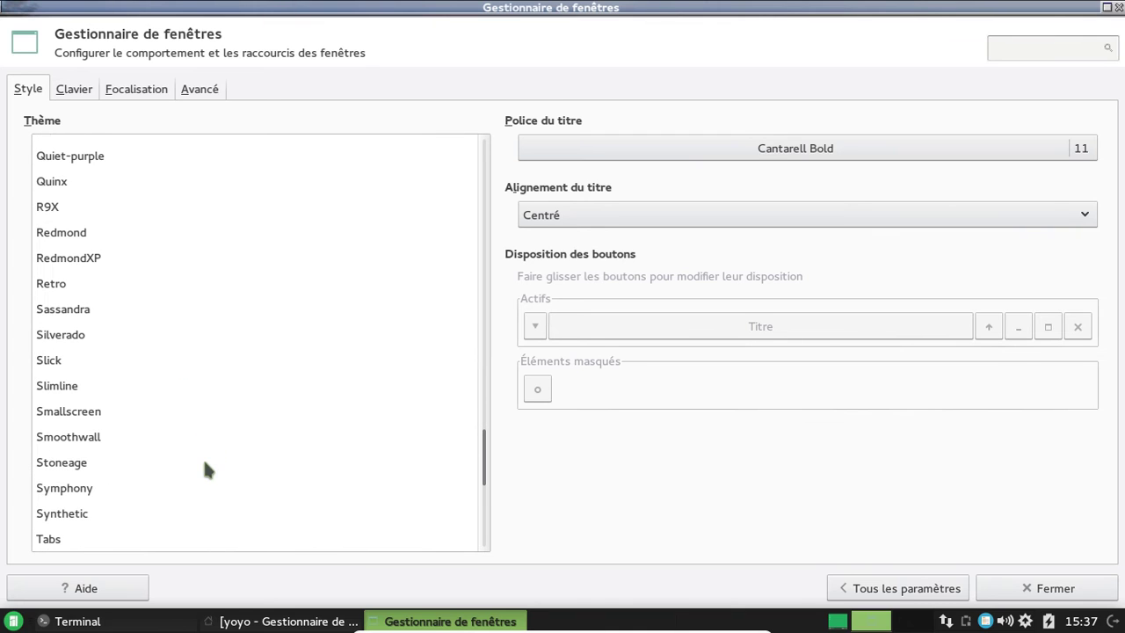
{"action": "left_click", "coordinate": [57, 264]}
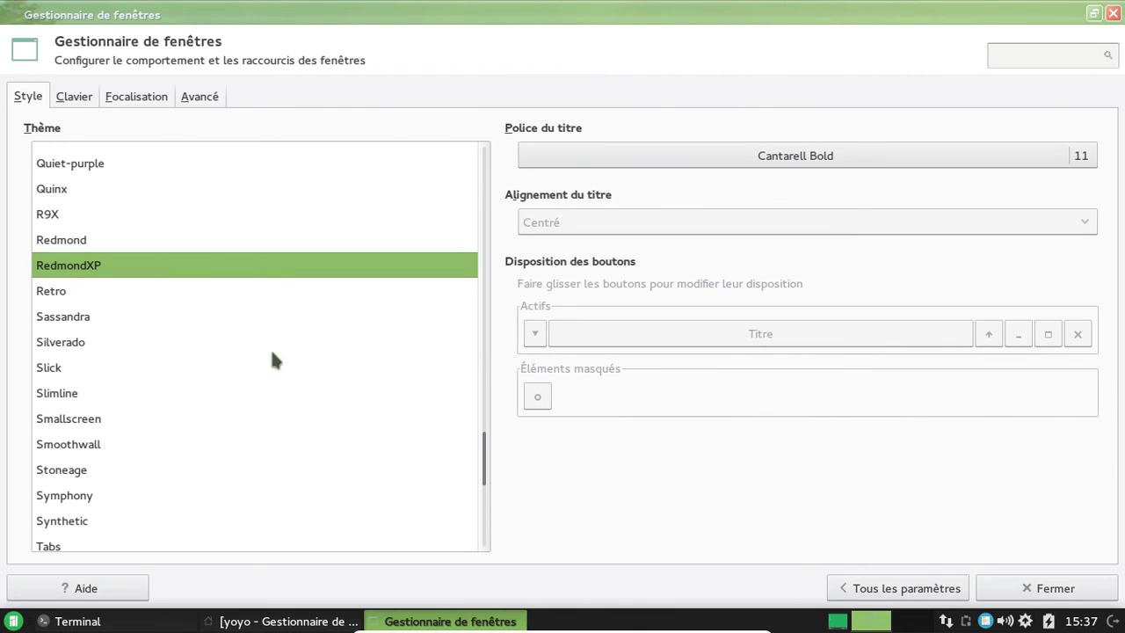
{"action": "left_click", "coordinate": [49, 219]}
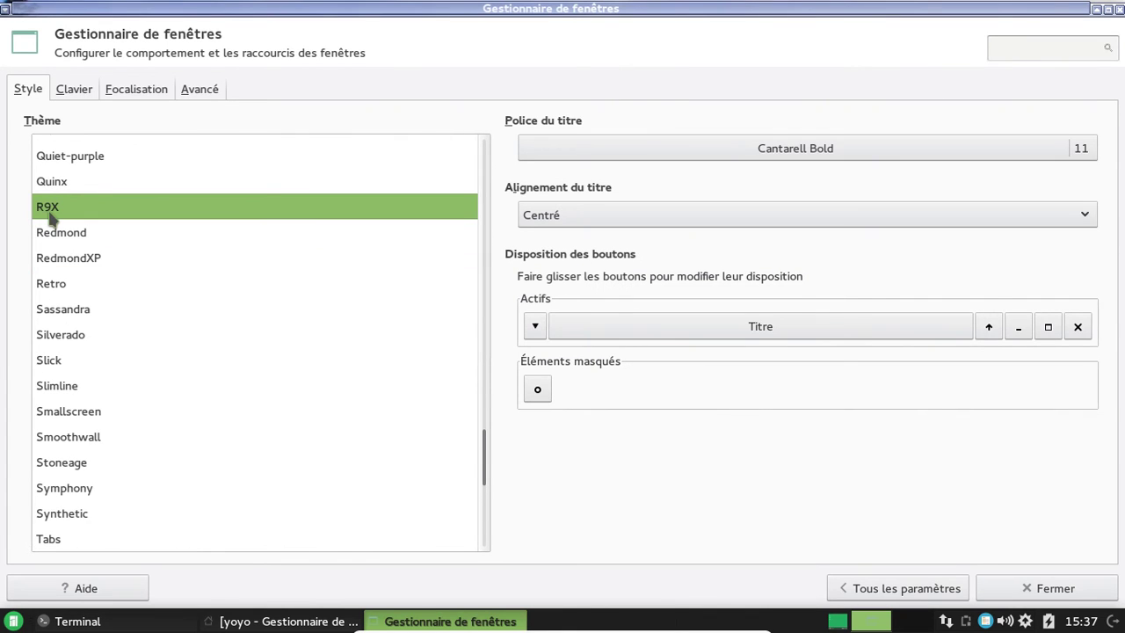
{"action": "left_click", "coordinate": [51, 236]}
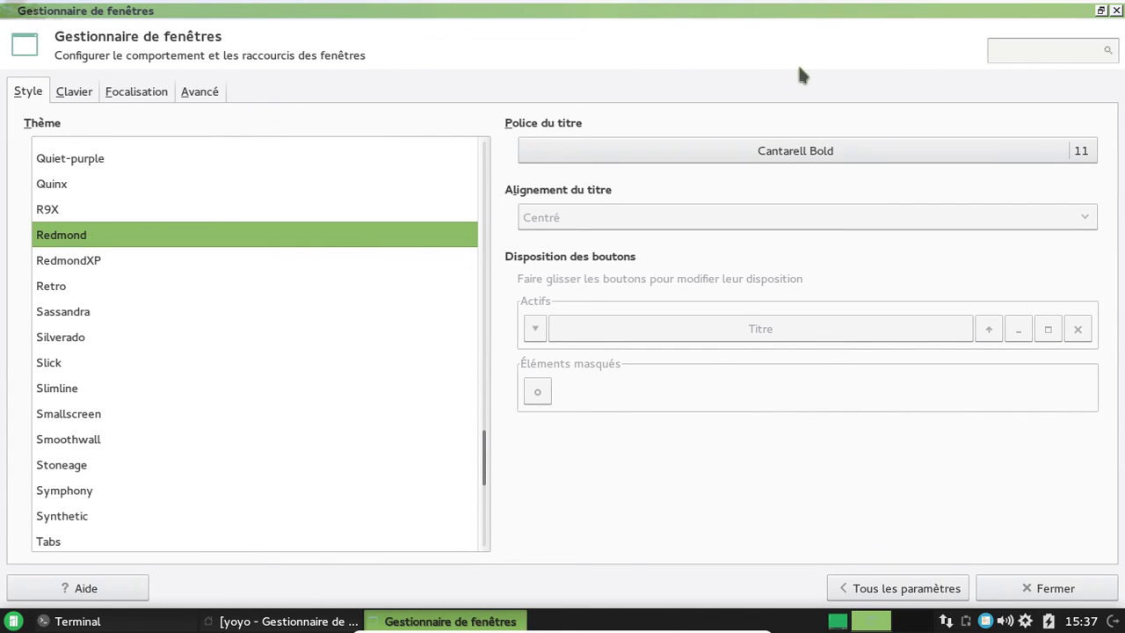
- Try the Xfce, Waza and Wallis window themes at the end of the theme list
{"action": "scroll", "coordinate": [253, 294], "scroll_direction": "down", "scroll_amount": 5}
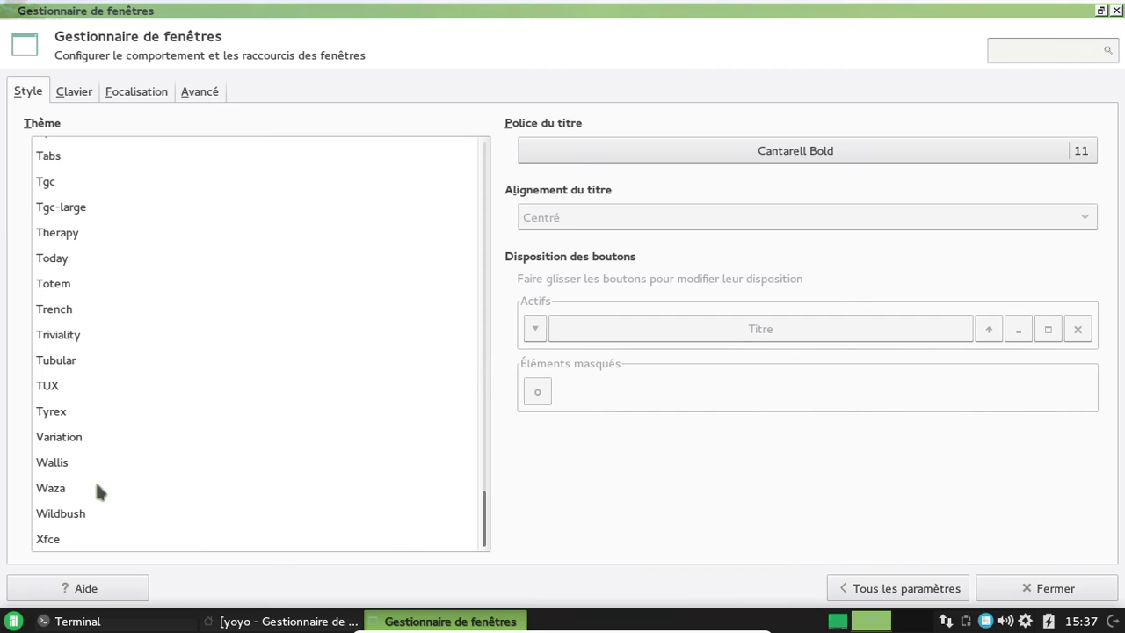
{"action": "left_click", "coordinate": [47, 539]}
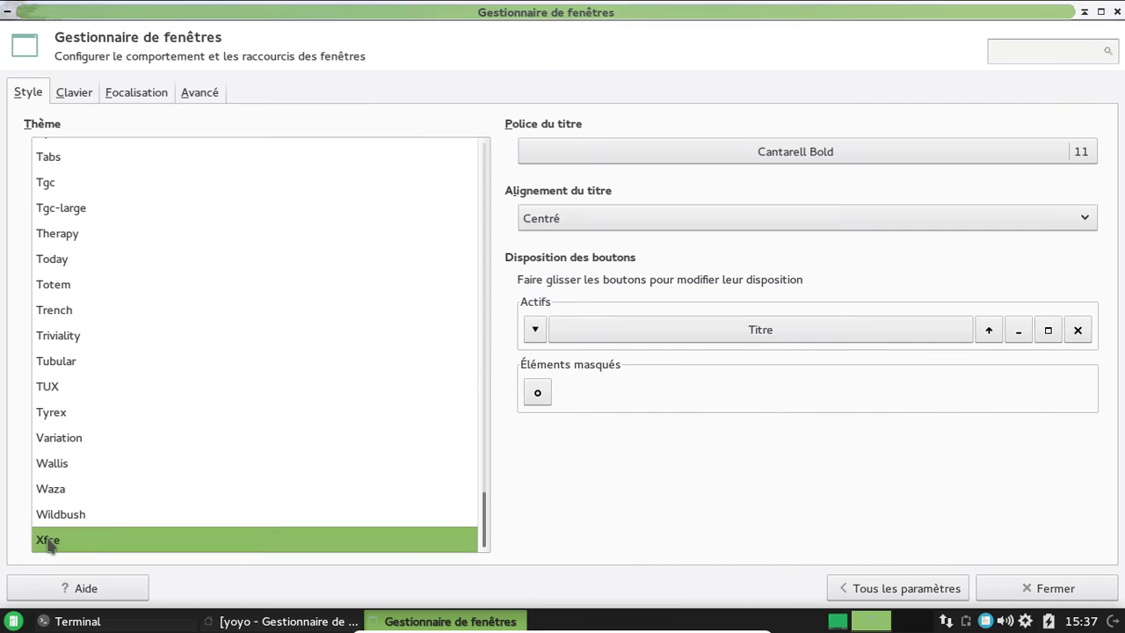
{"action": "left_click", "coordinate": [55, 486]}
{"action": "left_click", "coordinate": [55, 463]}
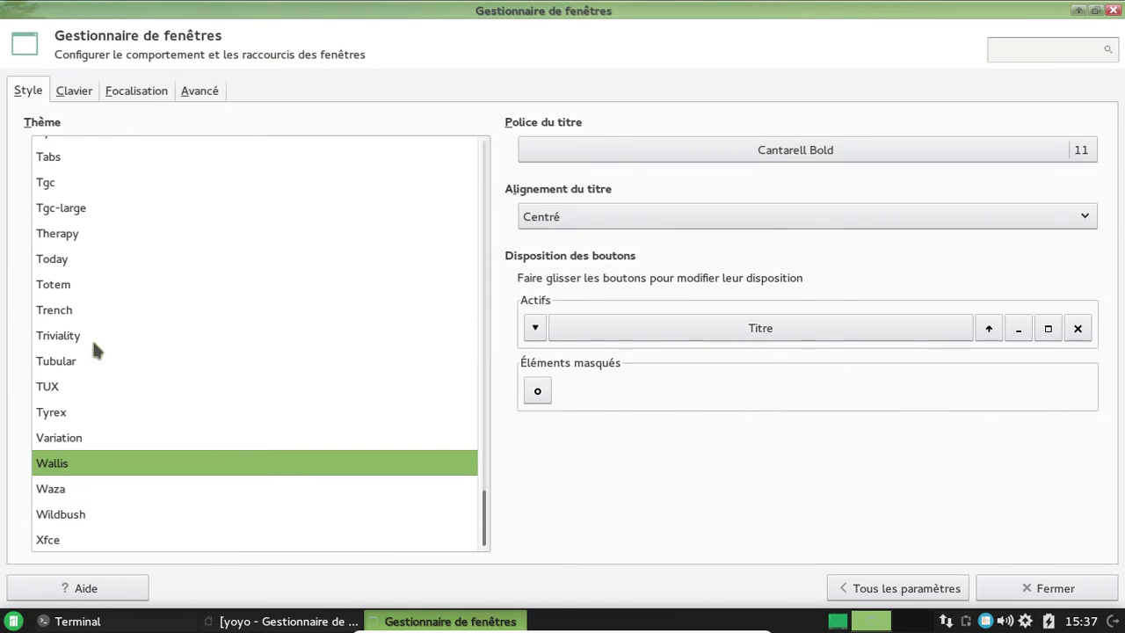
- Try the Tubular, Triviality, Trench, Totem and Today window themes in turn
{"action": "left_click", "coordinate": [71, 362]}
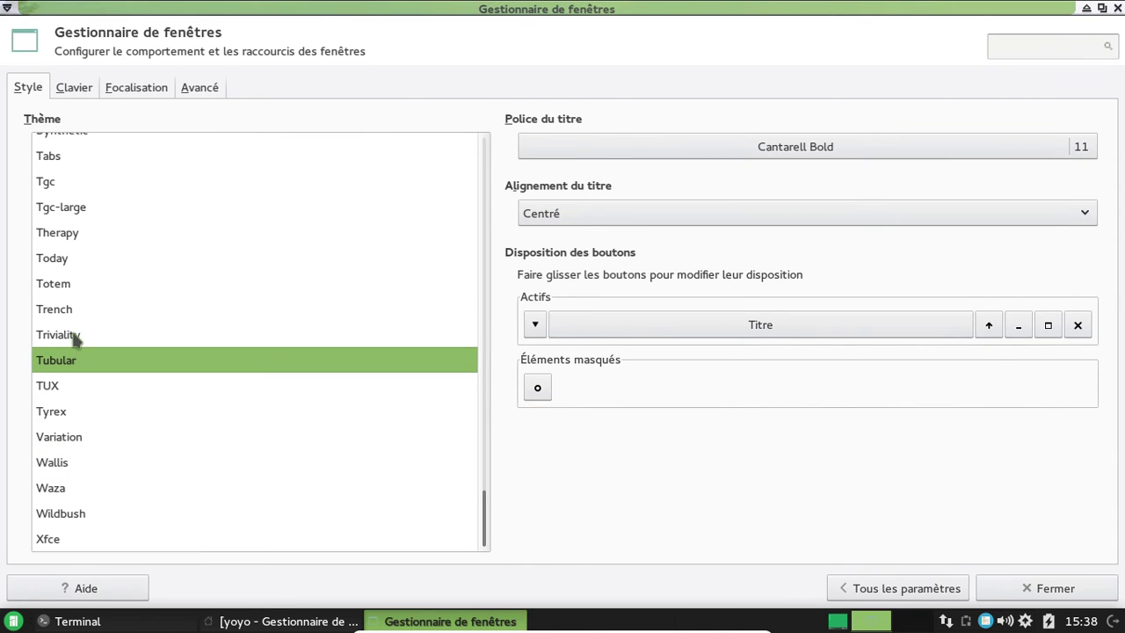
{"action": "left_click", "coordinate": [75, 339]}
{"action": "left_click", "coordinate": [63, 311]}
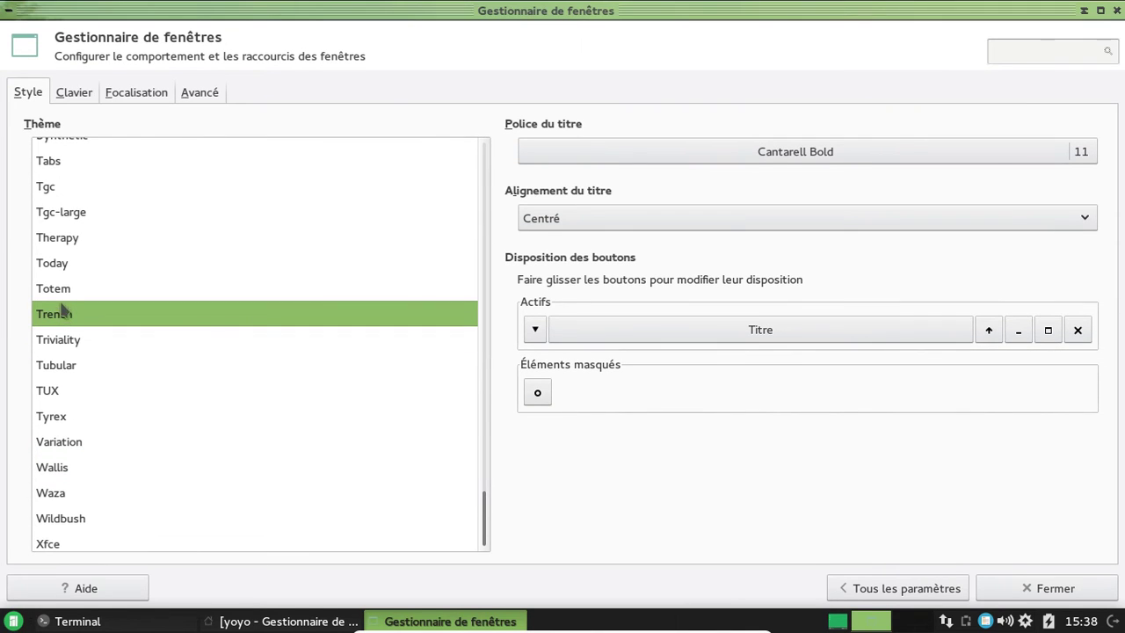
{"action": "left_click", "coordinate": [63, 289]}
{"action": "left_click", "coordinate": [66, 264]}
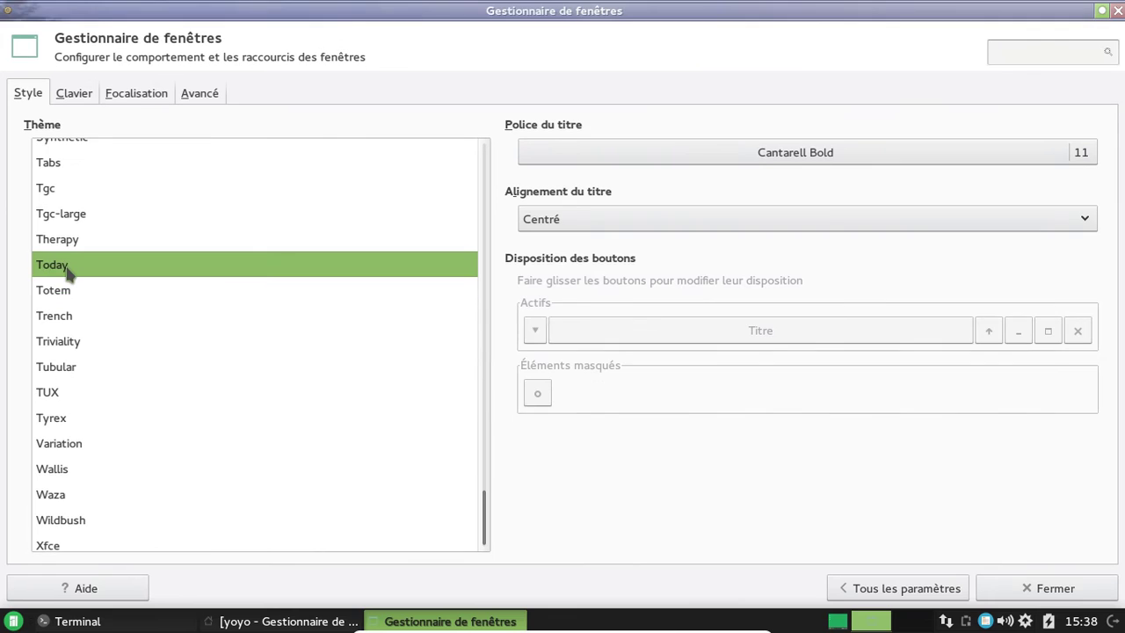
- Try the Synthetic window theme, then apply the Sassandra theme
{"action": "scroll", "coordinate": [65, 273], "scroll_direction": "up", "scroll_amount": 3}
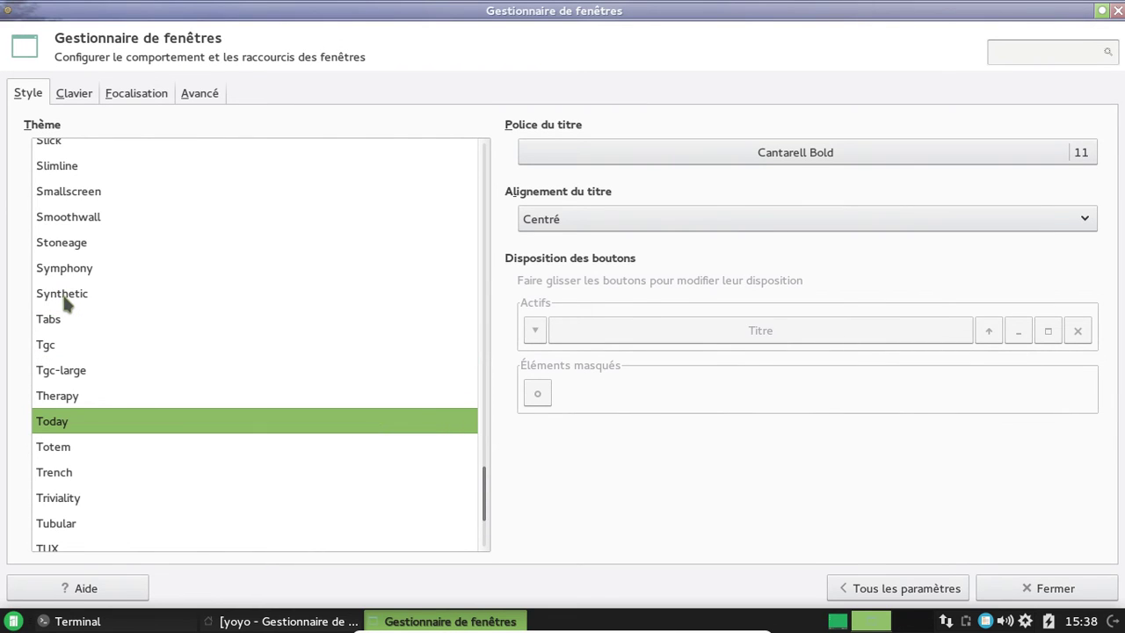
{"action": "left_click", "coordinate": [66, 300]}
{"action": "scroll", "coordinate": [63, 306], "scroll_direction": "up", "scroll_amount": 2}
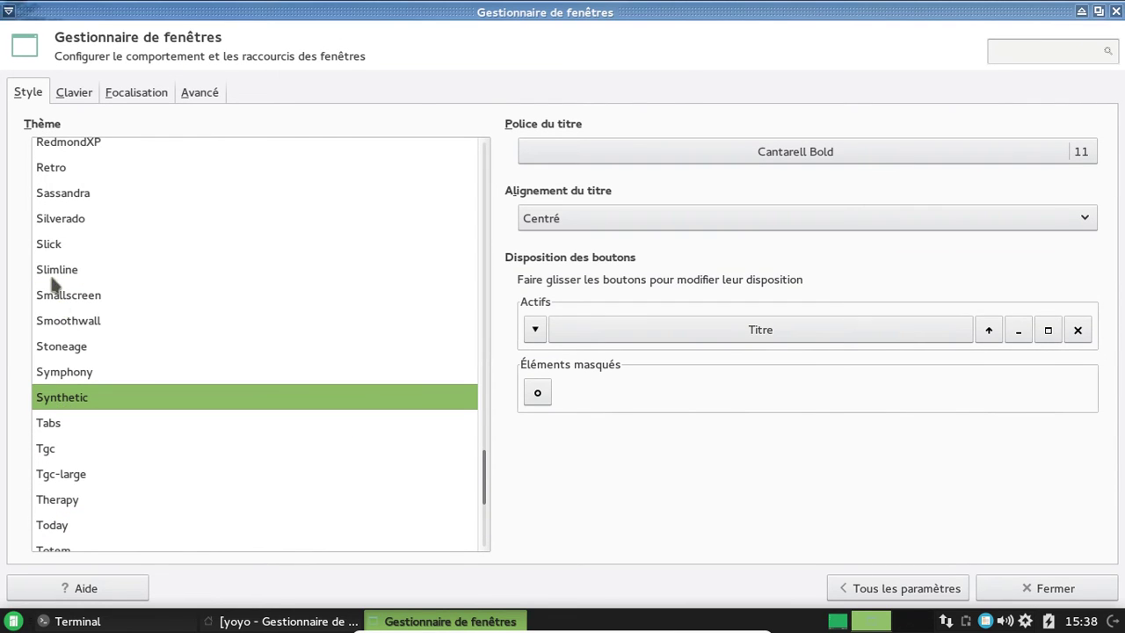
{"action": "left_click", "coordinate": [72, 202]}
{"action": "scroll", "coordinate": [93, 329], "scroll_direction": "up", "scroll_amount": 3}
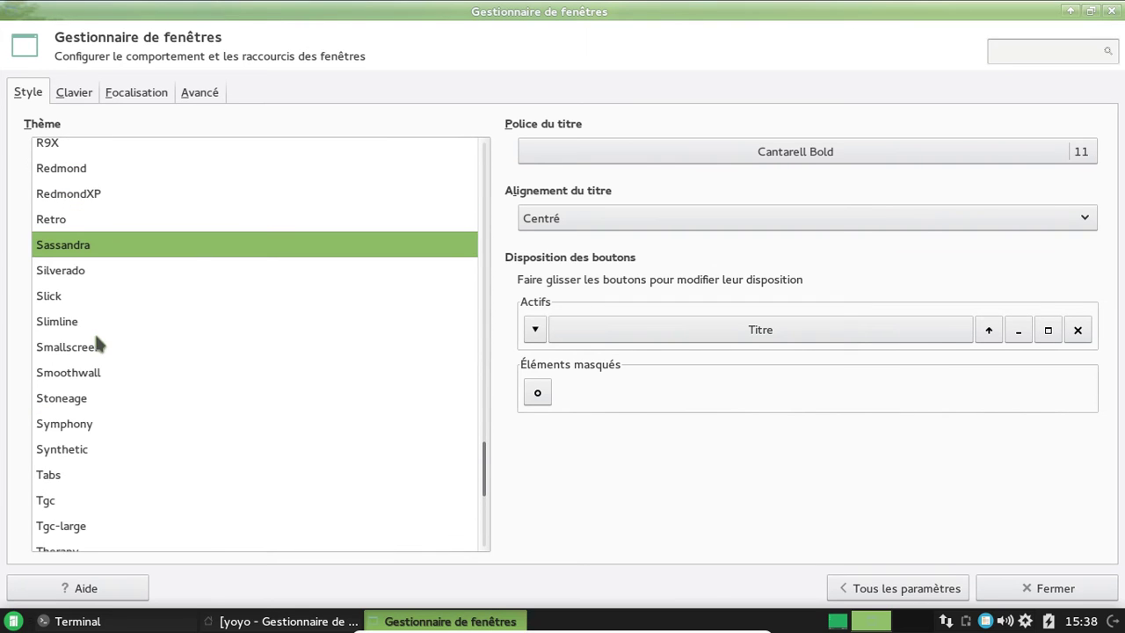
- Try the Prune window theme, then apply the Menda theme
{"action": "scroll", "coordinate": [65, 274], "scroll_direction": "up", "scroll_amount": 2}
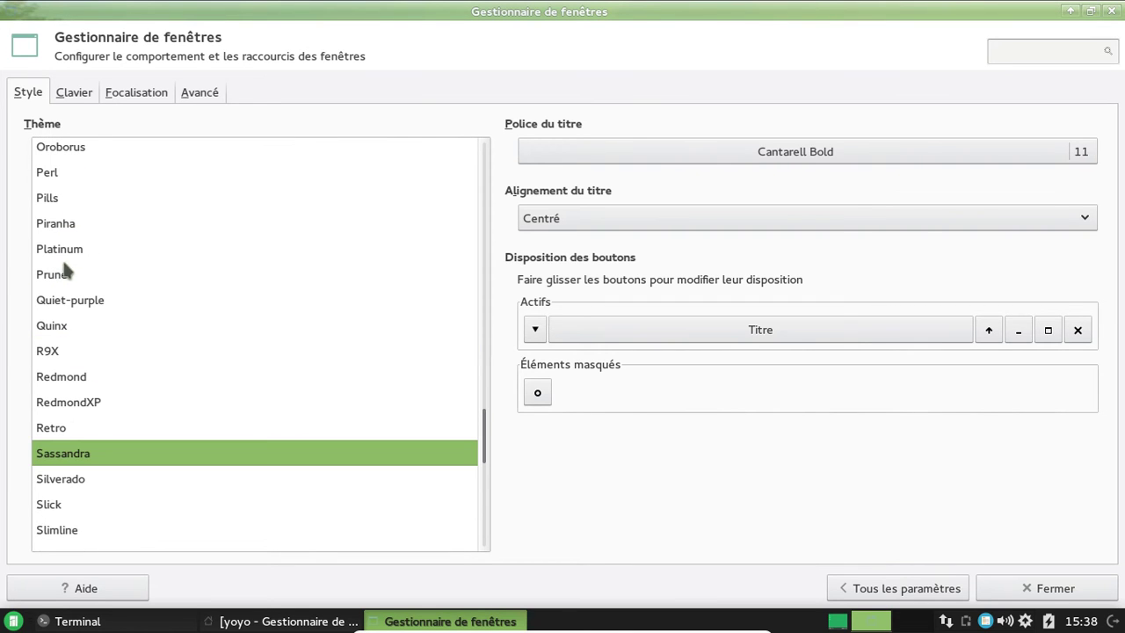
{"action": "left_click", "coordinate": [67, 282]}
{"action": "scroll", "coordinate": [96, 335], "scroll_direction": "up", "scroll_amount": 4}
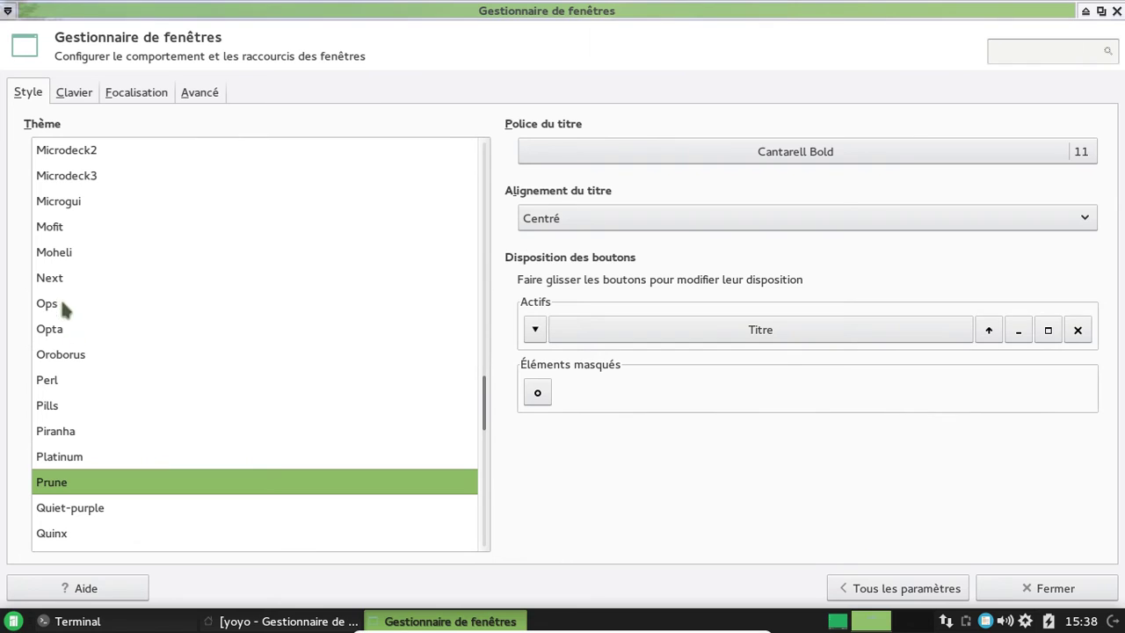
{"action": "scroll", "coordinate": [75, 249], "scroll_direction": "up", "scroll_amount": 2}
{"action": "left_click", "coordinate": [51, 156]}
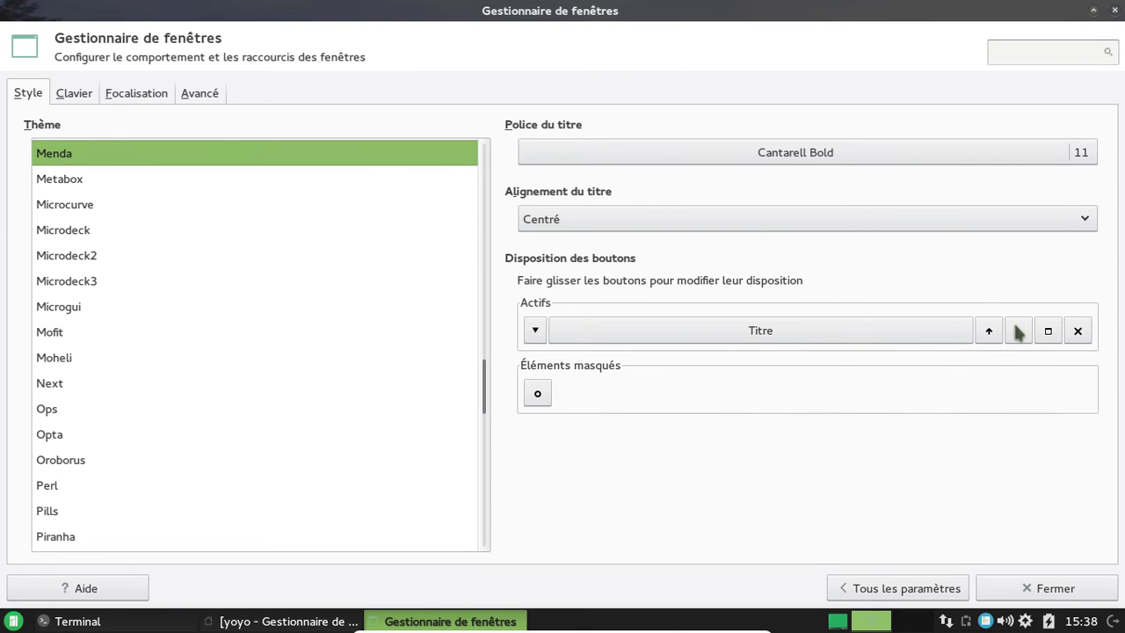
- Move the close, maximize and minimize buttons before the title and the menu and shade buttons after it, then check the file manager window
{"action": "left_click_drag", "start_coordinate": [1080, 332], "coordinate": [563, 327]}
{"action": "mouse_move", "coordinate": [1079, 331]}
{"action": "left_mouse_down"}
{"action": "mouse_move", "coordinate": [587, 334]}
{"action": "mouse_move", "coordinate": [1062, 331]}
{"action": "left_mouse_up"}
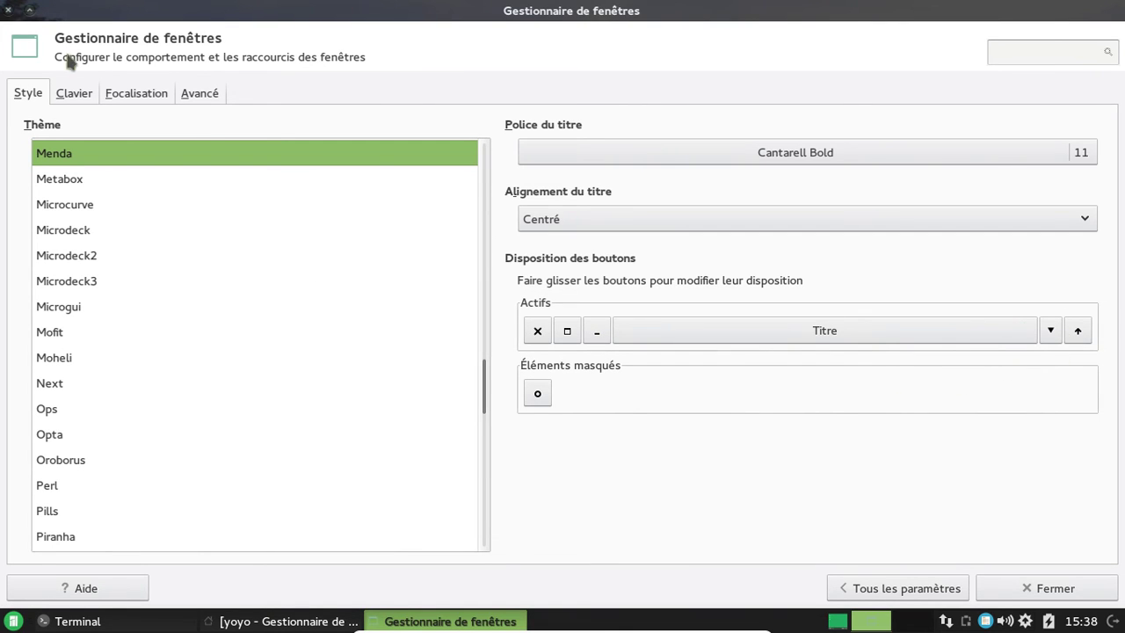
{"action": "left_click", "coordinate": [935, 589]}
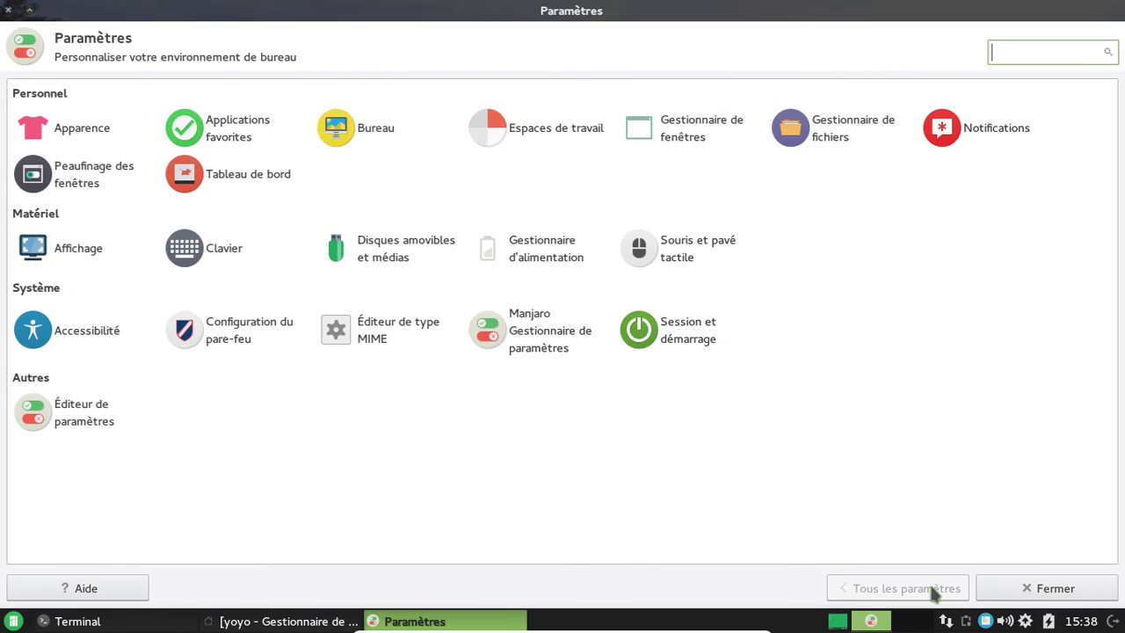
{"action": "left_click", "coordinate": [281, 621]}
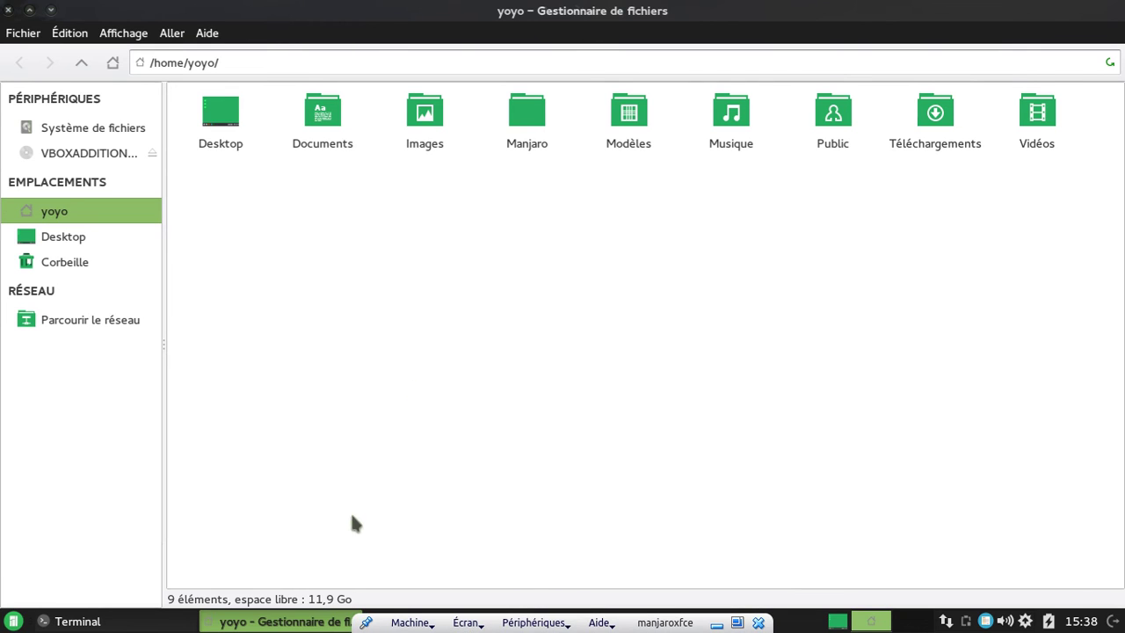
{"action": "left_click", "coordinate": [380, 620]}
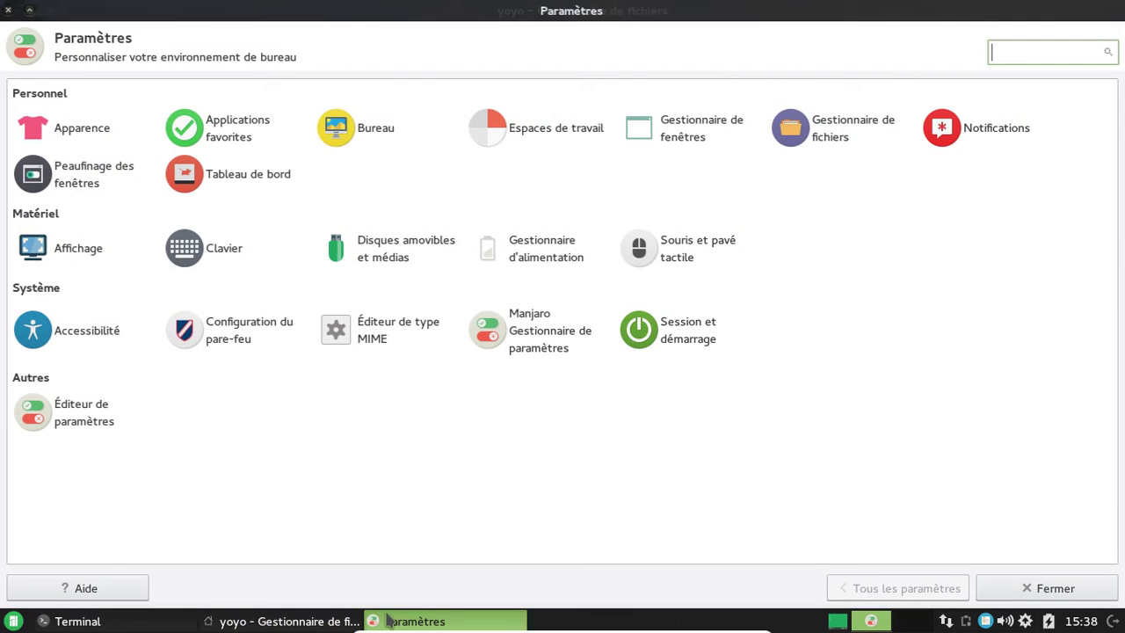
{"action": "left_click", "coordinate": [341, 618]}
{"action": "left_click", "coordinate": [387, 620]}
- Rearrange the title bar in the window manager settings as shade, title, menu, minimize, maximize and close, then return to all settings
{"action": "left_click", "coordinate": [691, 141]}
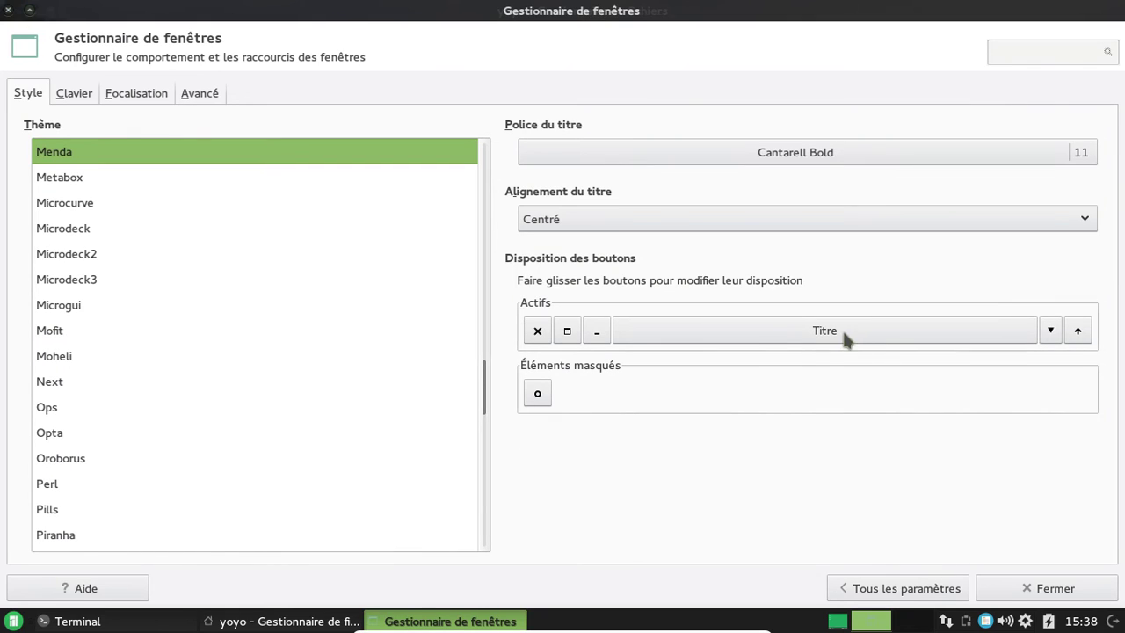
{"action": "left_click_drag", "start_coordinate": [537, 332], "coordinate": [1059, 337]}
{"action": "left_click_drag", "start_coordinate": [538, 332], "coordinate": [570, 335]}
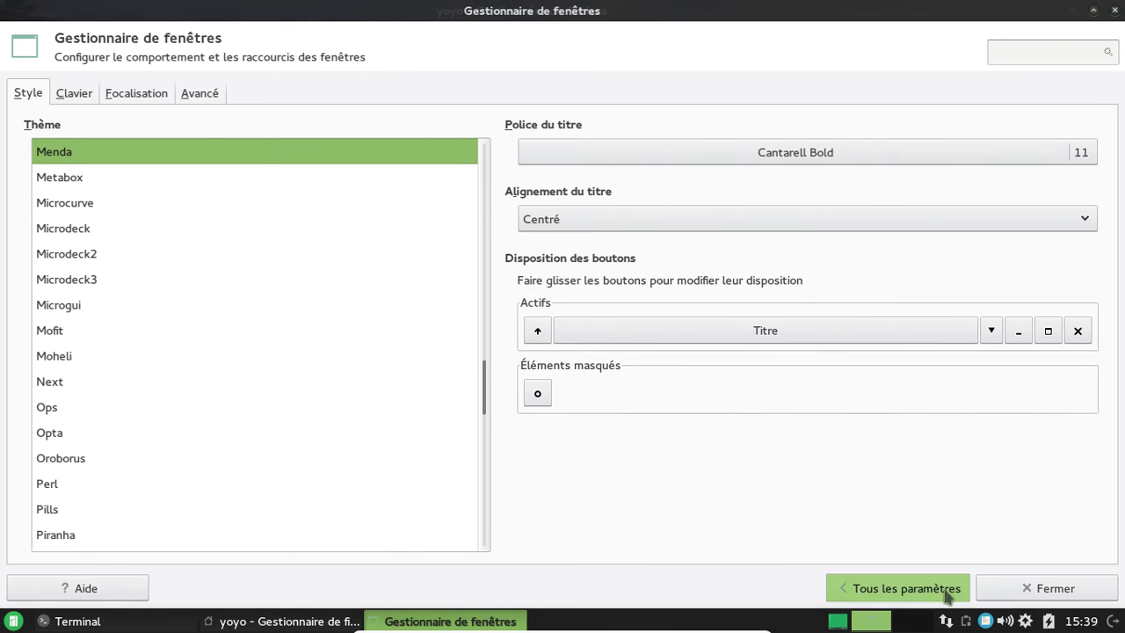
{"action": "left_click", "coordinate": [868, 591]}
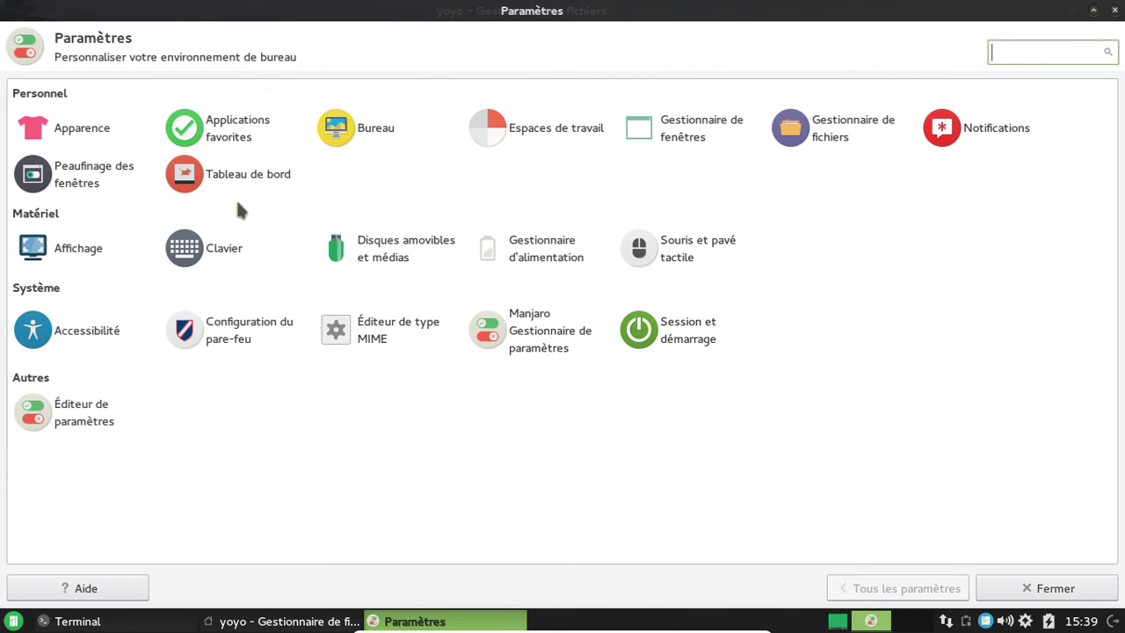
- View the desktop wallpaper settings and the preferred internet applications, returning to all settings after each
{"action": "left_click", "coordinate": [339, 140]}
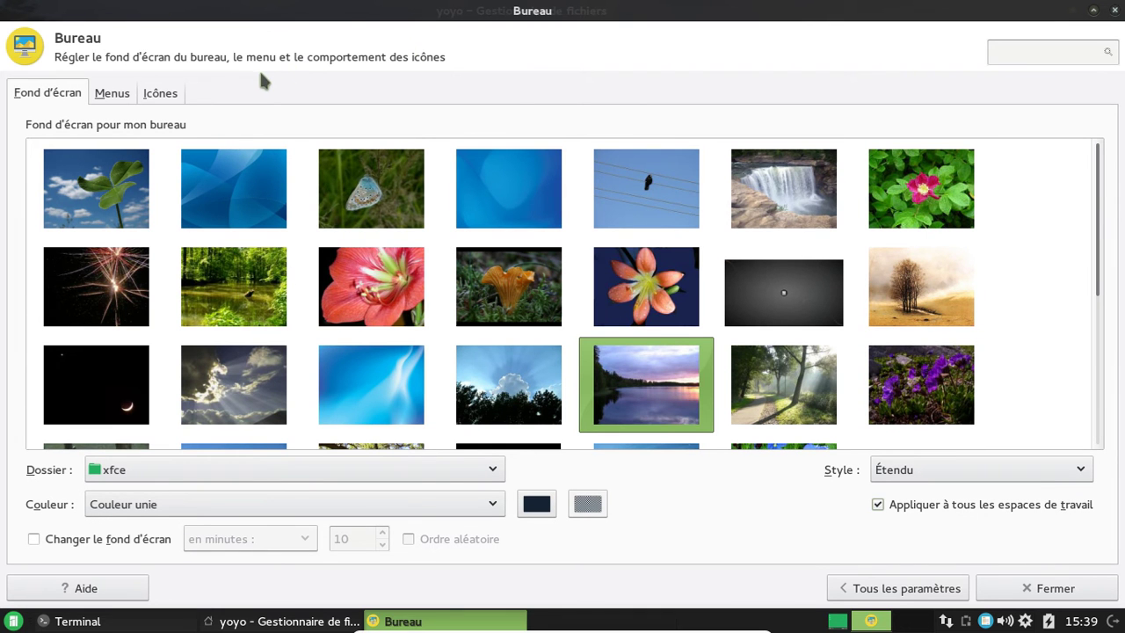
{"action": "left_click", "coordinate": [921, 591]}
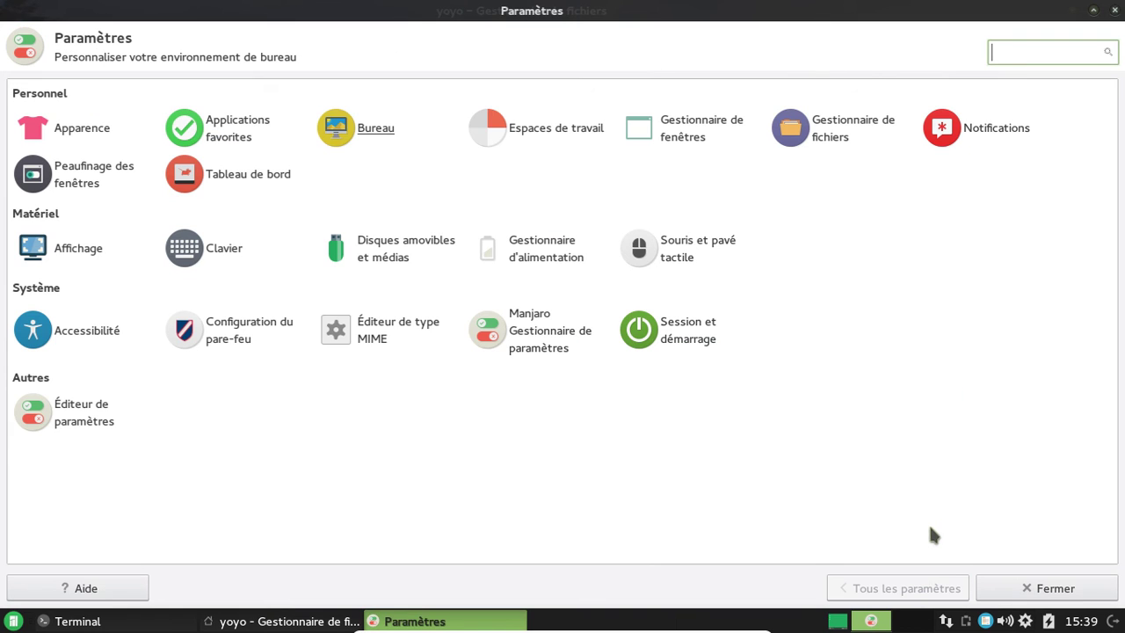
{"action": "left_click", "coordinate": [224, 139]}
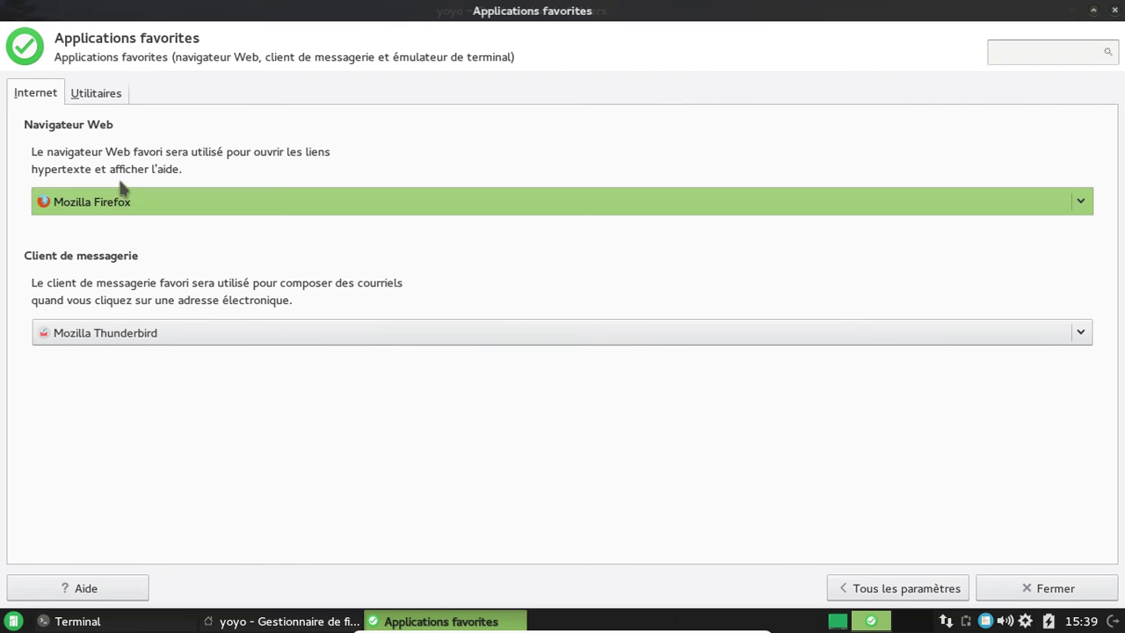
{"action": "left_click", "coordinate": [850, 586]}
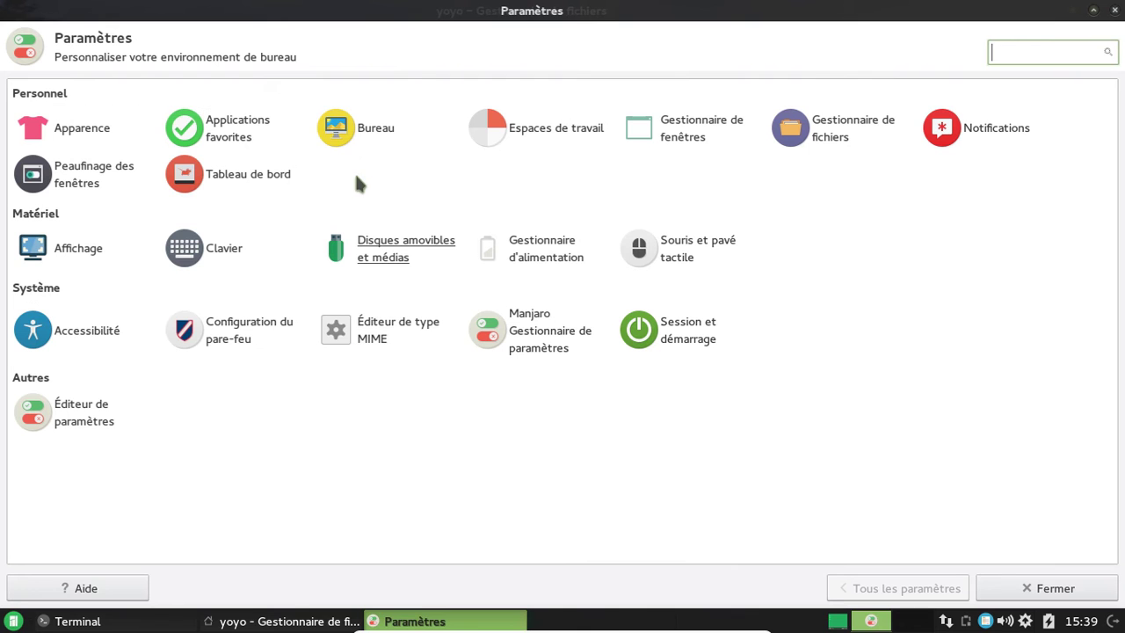
- Increase the number of workspaces to 4, then reduce it to 1
{"action": "left_click", "coordinate": [516, 132]}
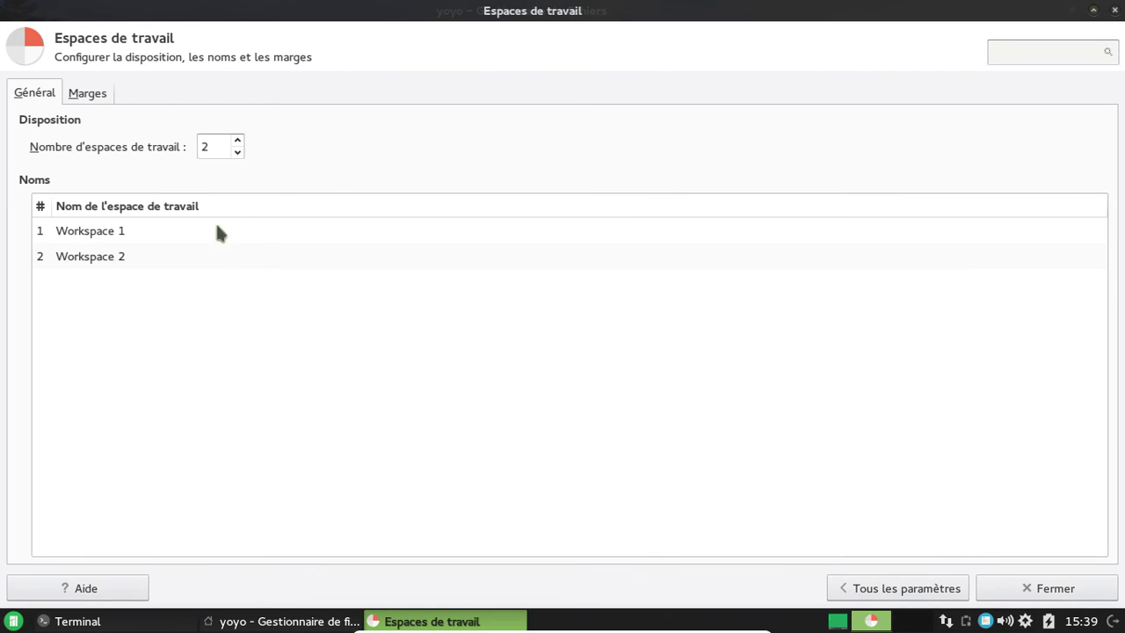
{"action": "left_click", "coordinate": [237, 141]}
{"action": "left_click", "coordinate": [237, 142]}
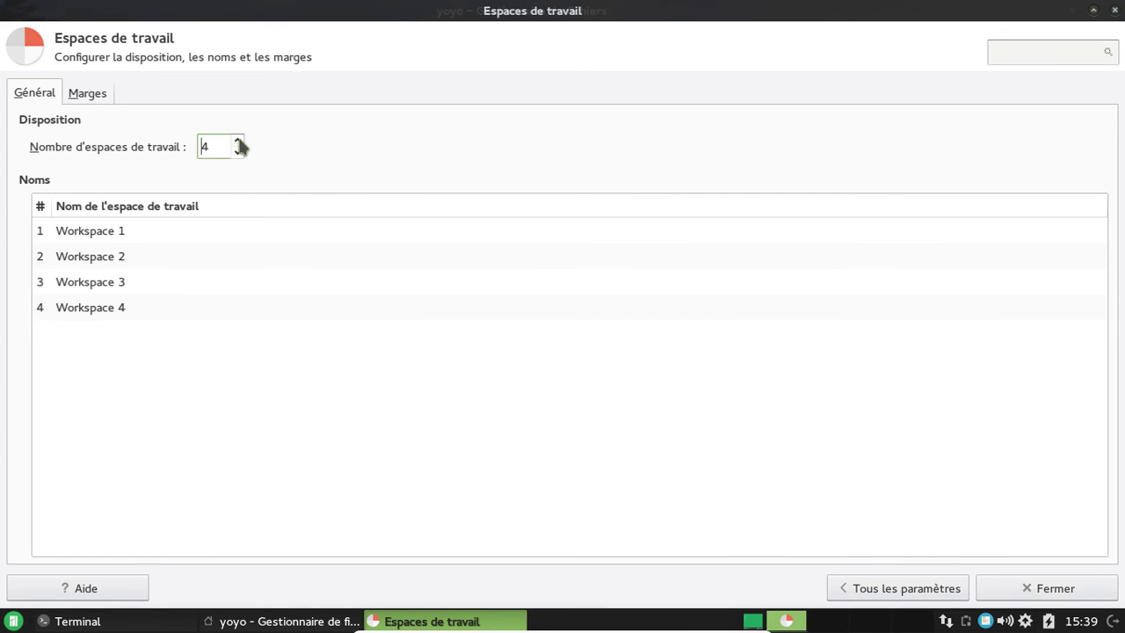
{"action": "double_click", "coordinate": [215, 147]}
{"action": "type", "text": "1"}
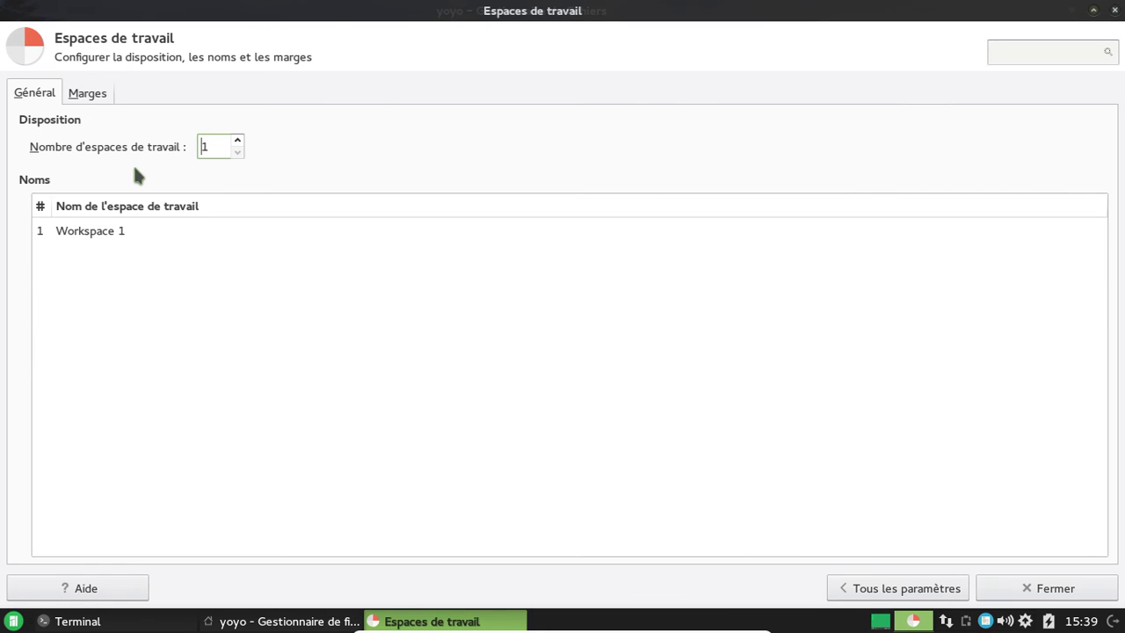
{"action": "key", "text": "Tab"}
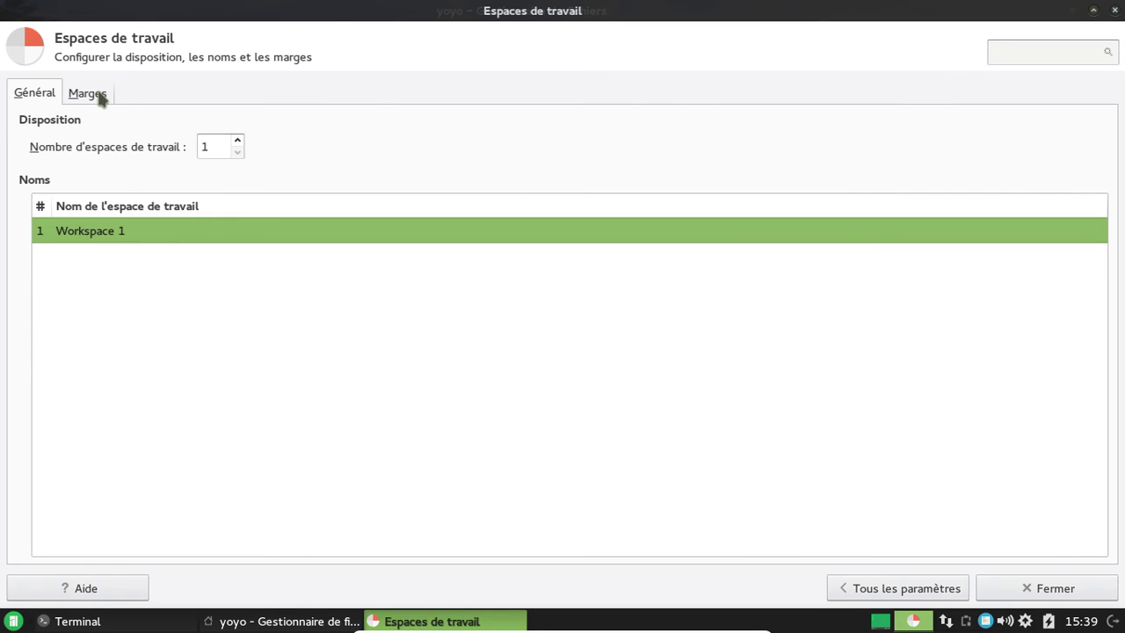
- View the workspace margin settings, then return to all settings
{"action": "left_click", "coordinate": [98, 94]}
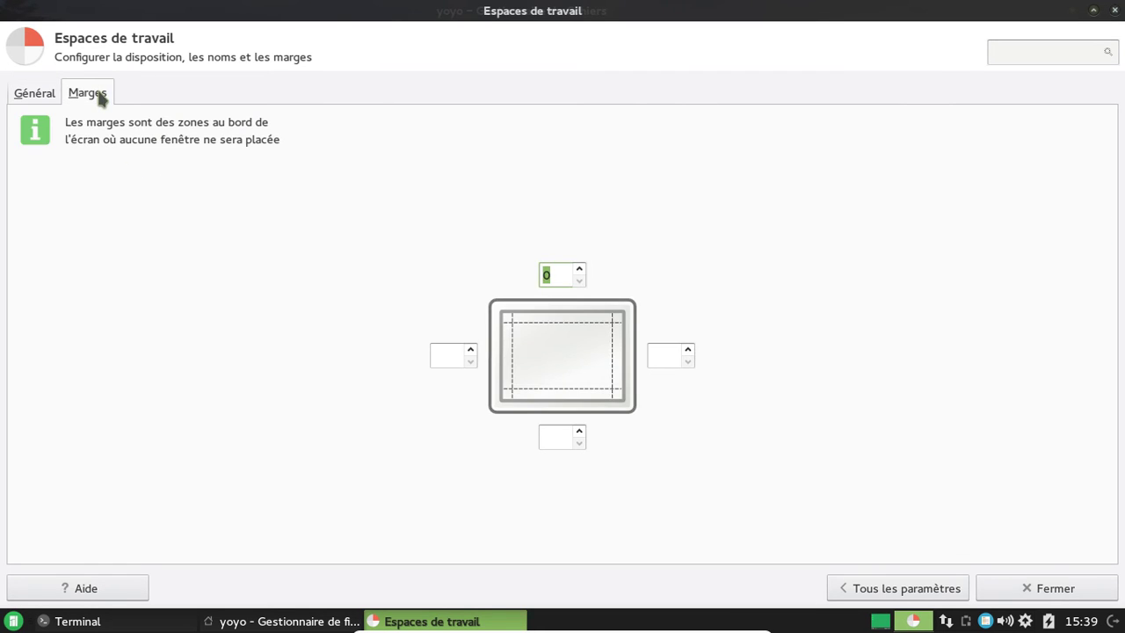
{"action": "left_click", "coordinate": [40, 90]}
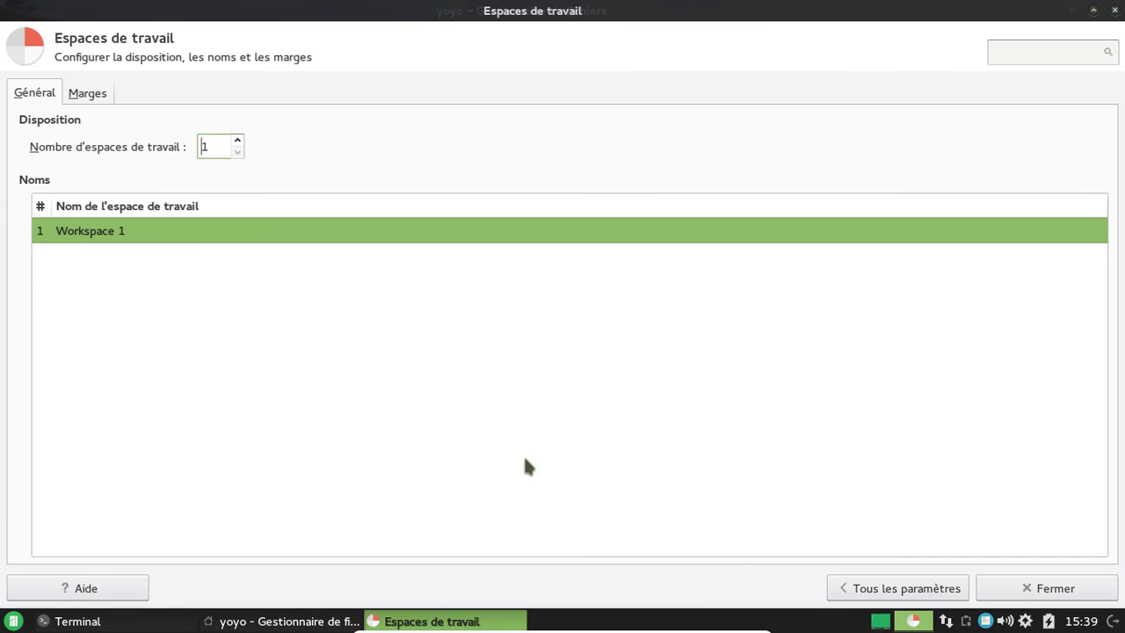
{"action": "left_click", "coordinate": [923, 597]}
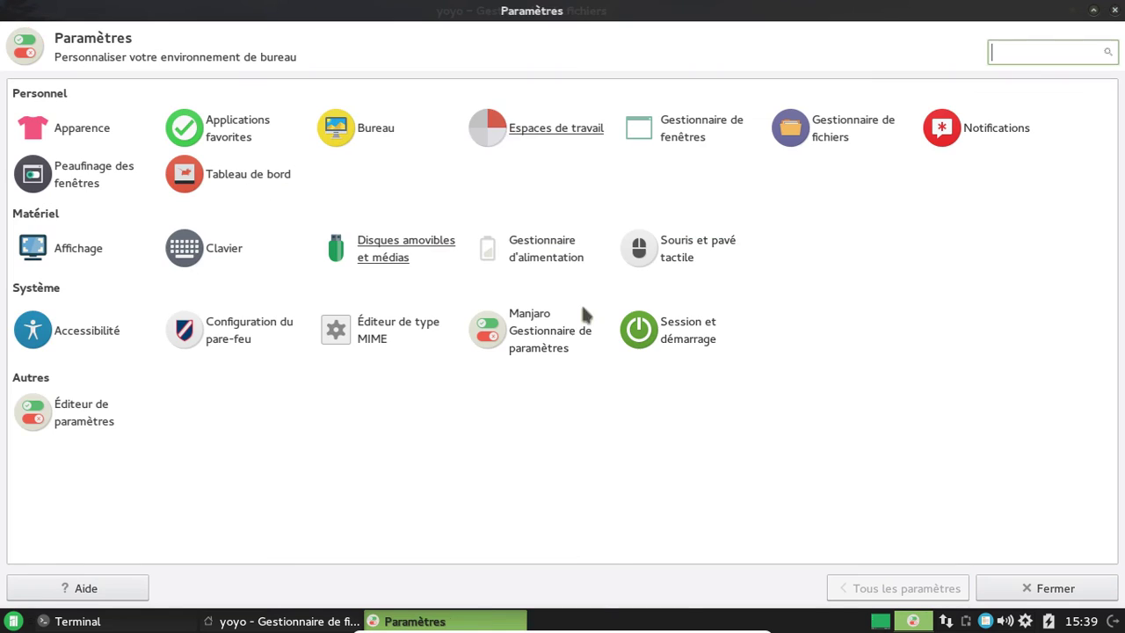
- View the file manager preferences and the notification settings, closing each one again
{"action": "left_click", "coordinate": [842, 132]}
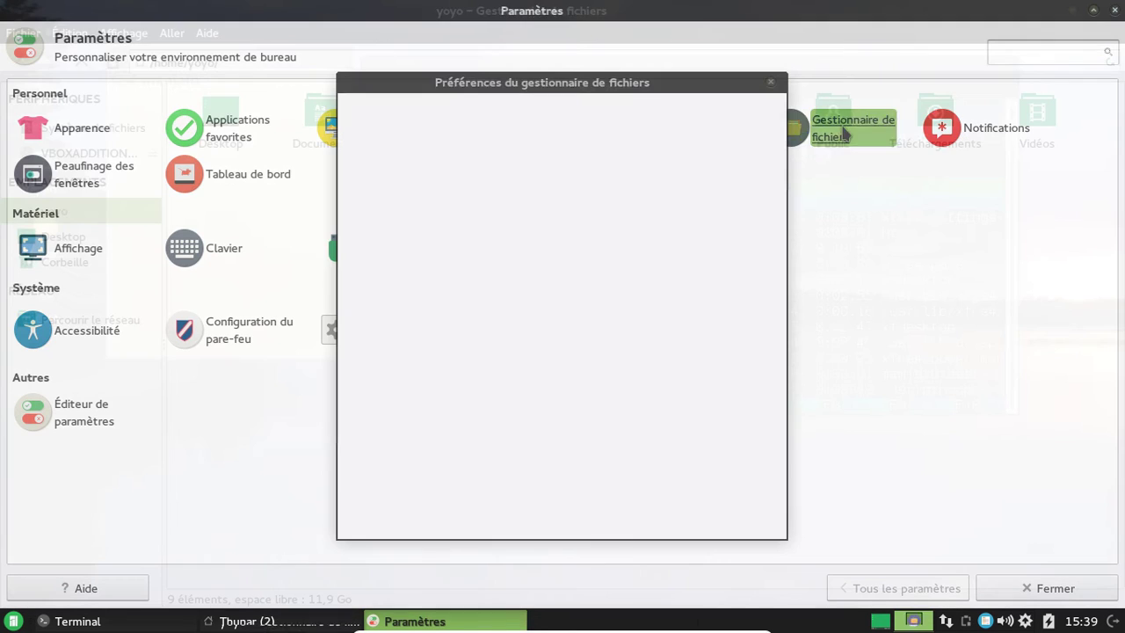
{"action": "left_click", "coordinate": [770, 82]}
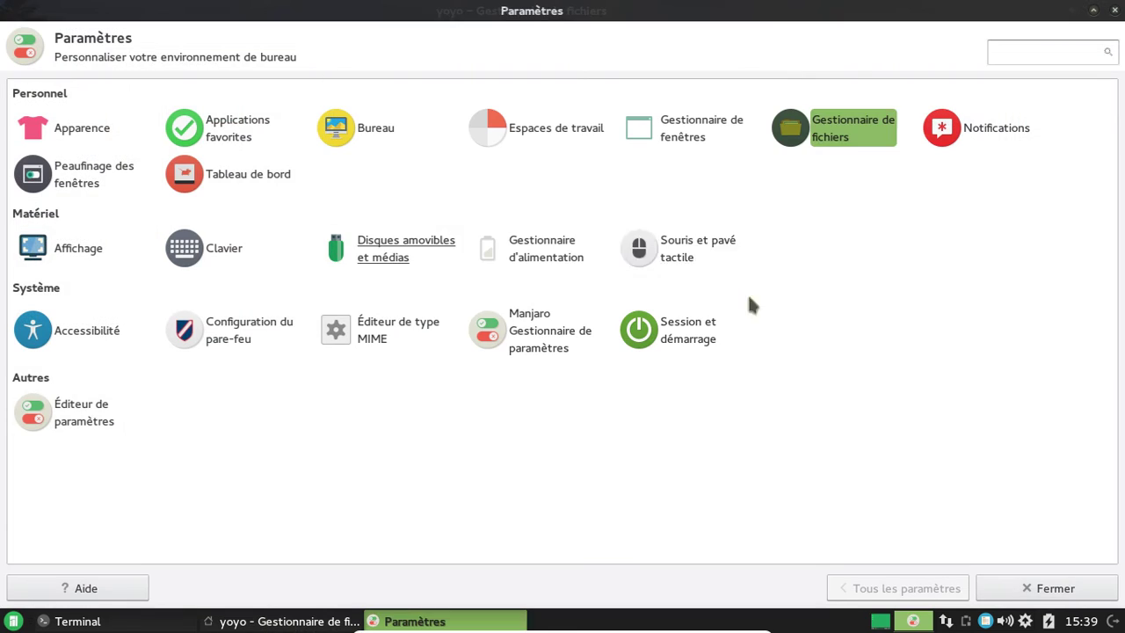
{"action": "left_click", "coordinate": [996, 127]}
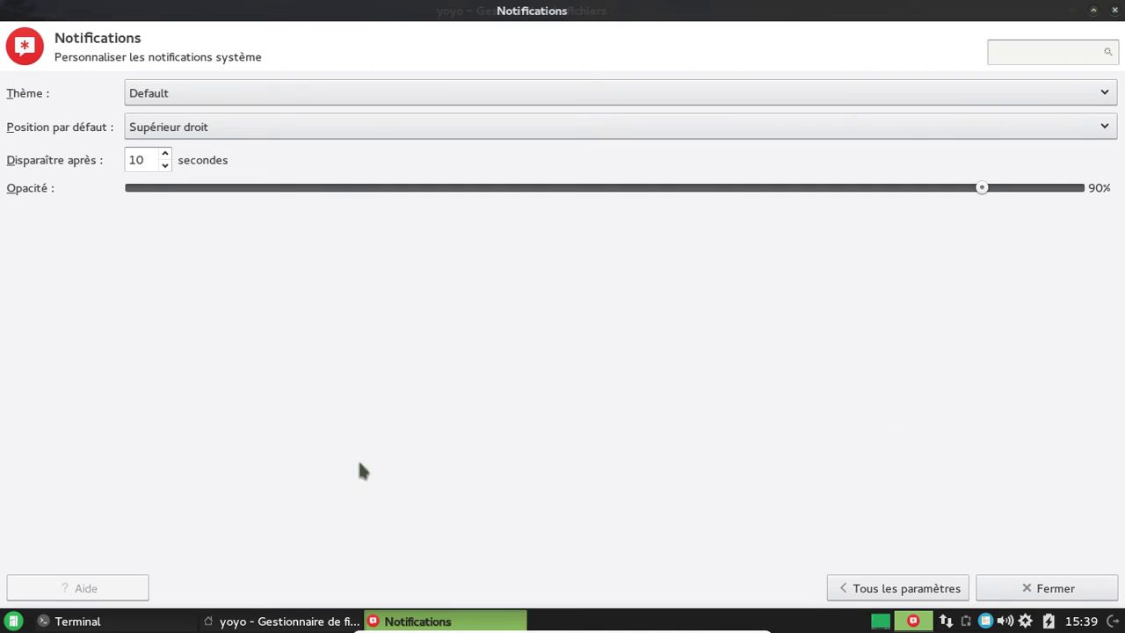
{"action": "left_click", "coordinate": [848, 595]}
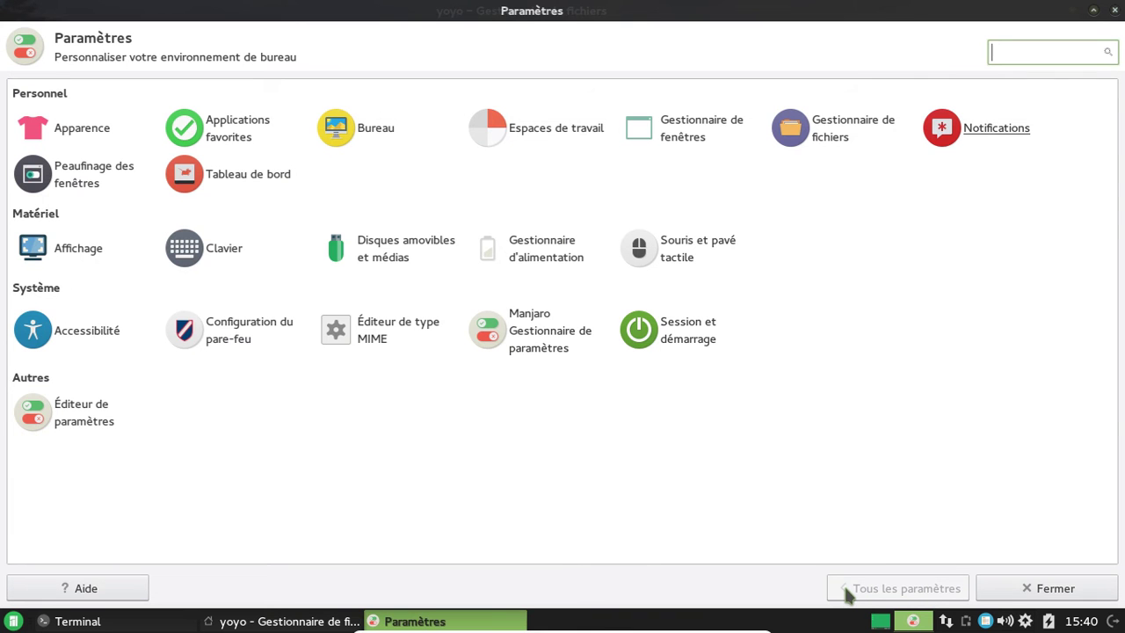
- Open the Tableau de bord settings and set the panel width to 86%
{"action": "left_click", "coordinate": [230, 173]}
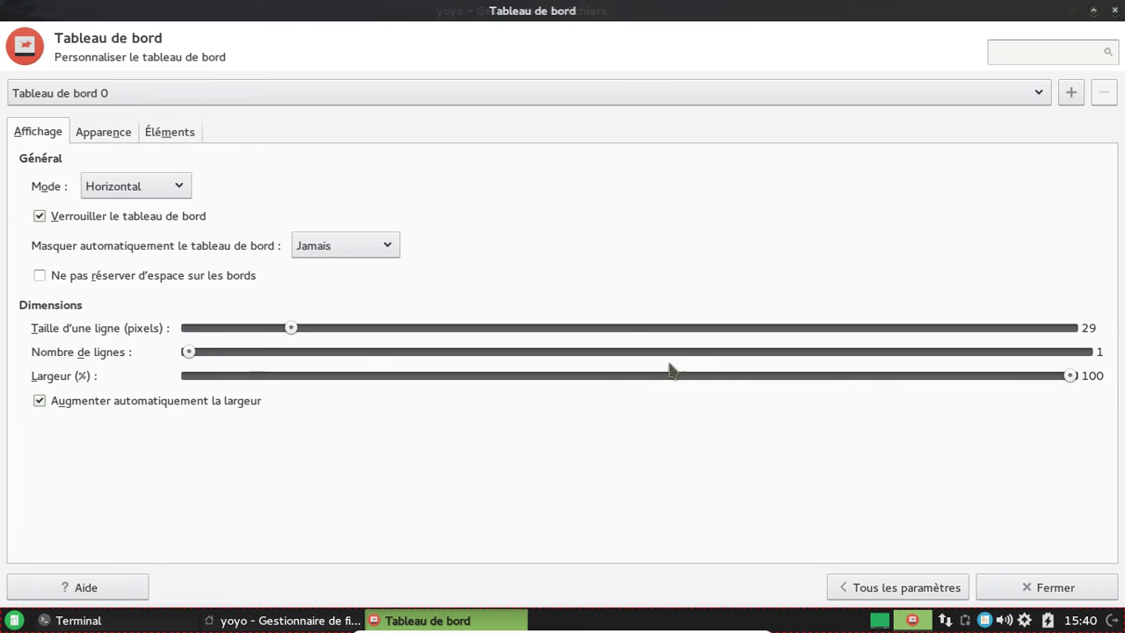
{"action": "left_click_drag", "start_coordinate": [1072, 376], "coordinate": [948, 391]}
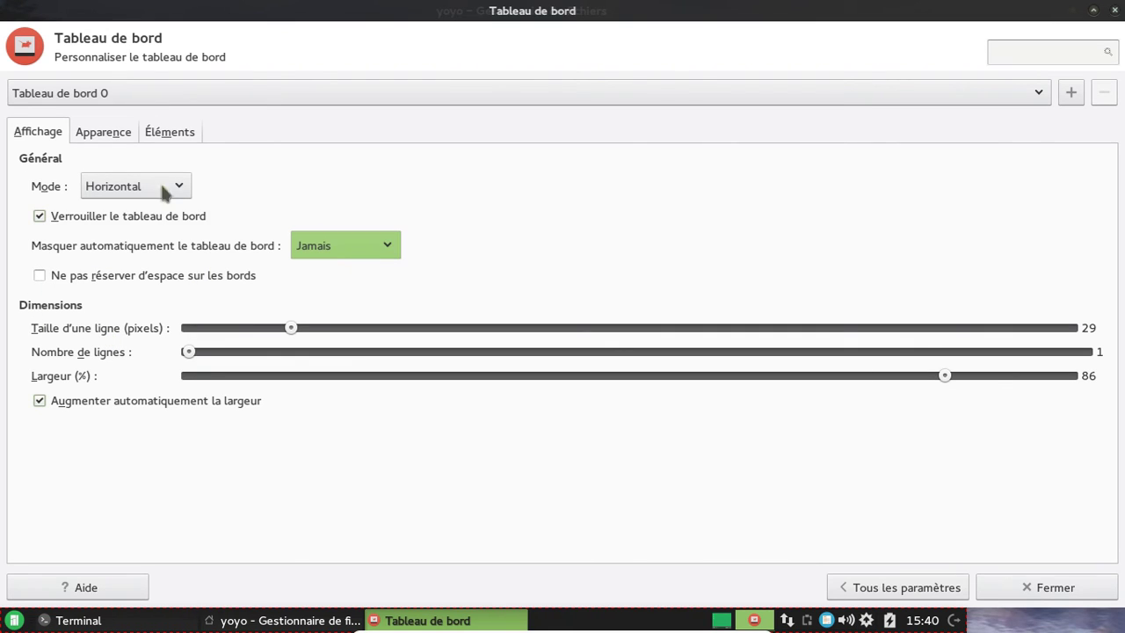
- Try the Barre du bureau and Vertical panel modes, then restore the Horizontal mode
{"action": "left_click", "coordinate": [112, 186]}
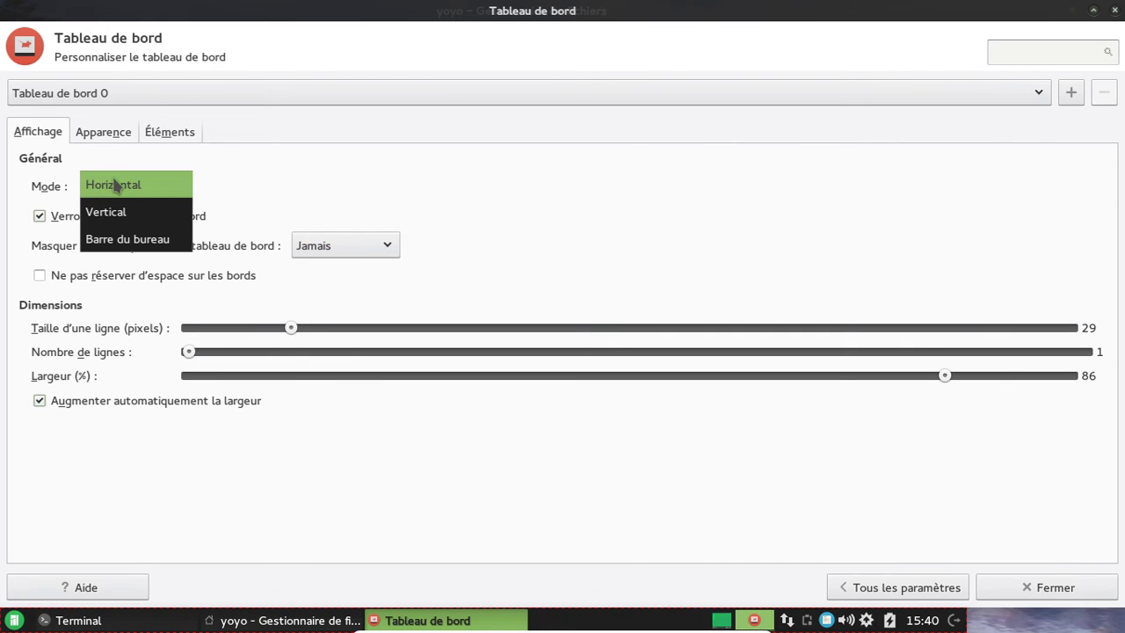
{"action": "left_click", "coordinate": [123, 246]}
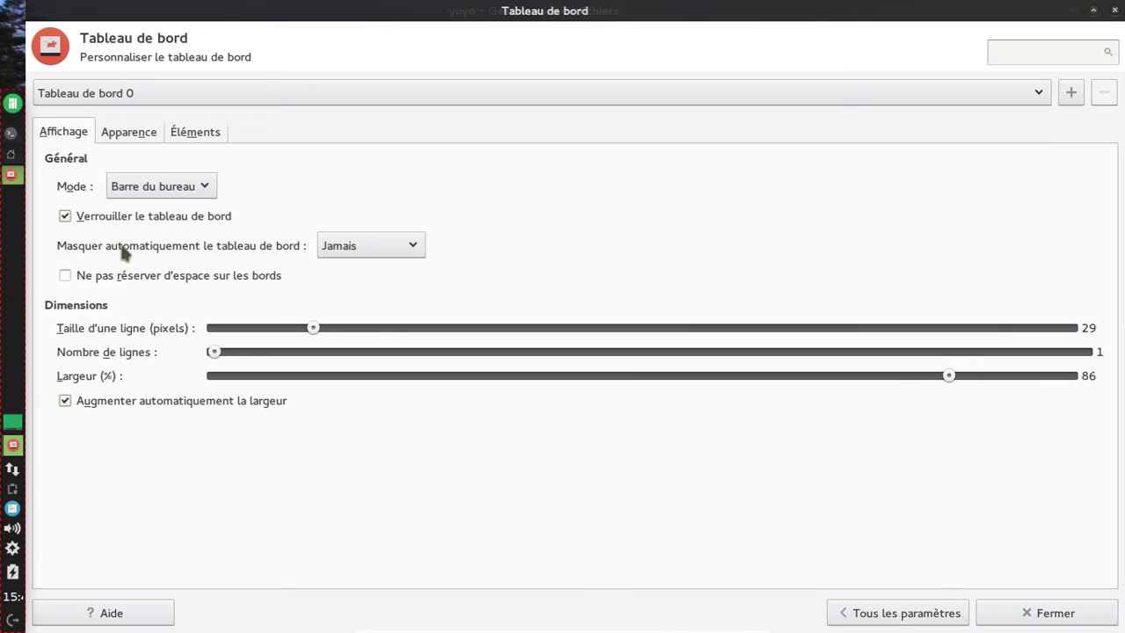
{"action": "left_click", "coordinate": [170, 191]}
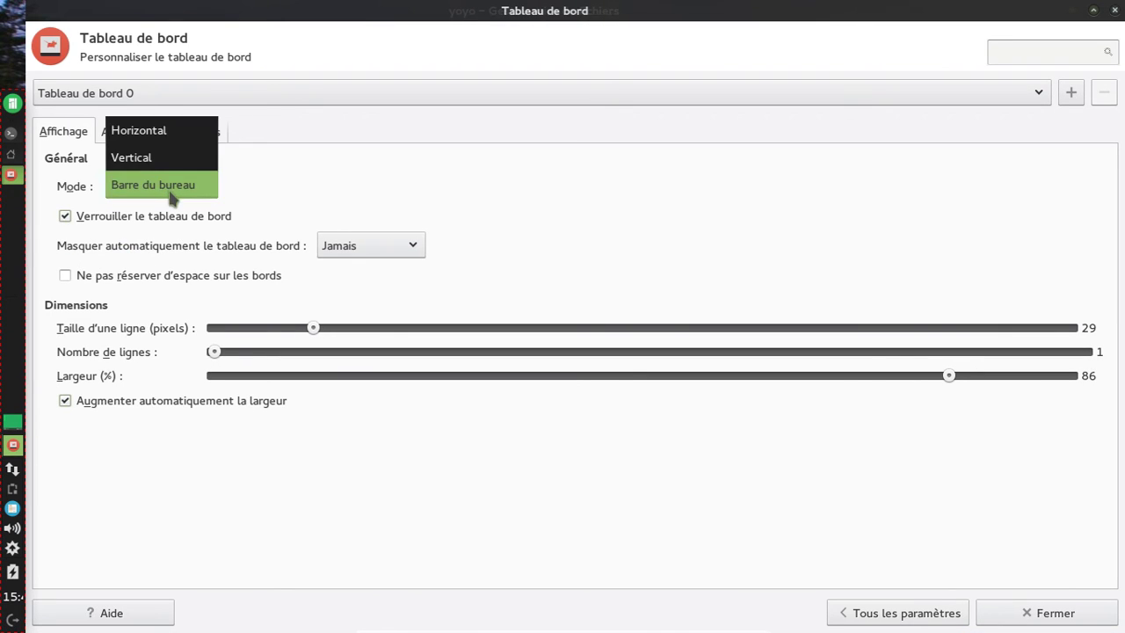
{"action": "left_click", "coordinate": [156, 157]}
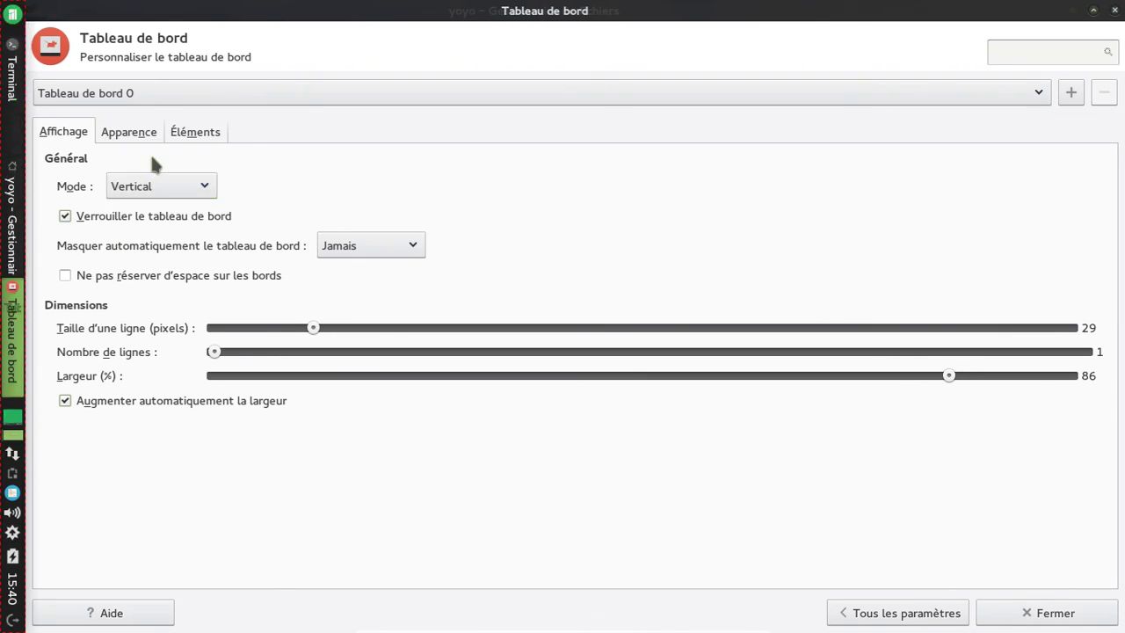
{"action": "left_click", "coordinate": [152, 185]}
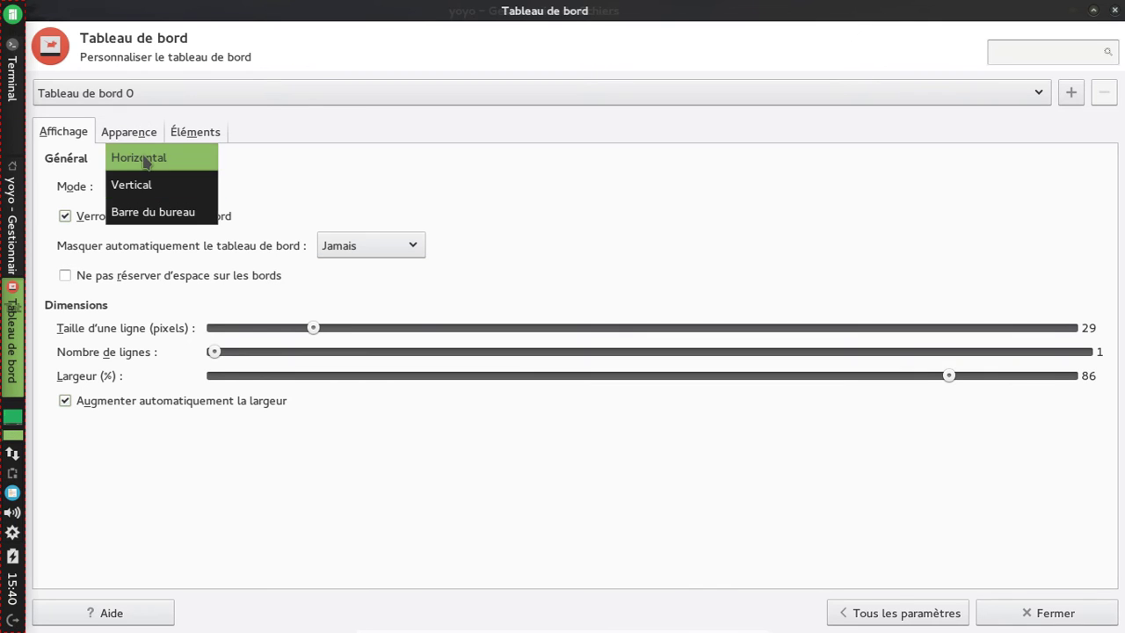
{"action": "left_click", "coordinate": [140, 156]}
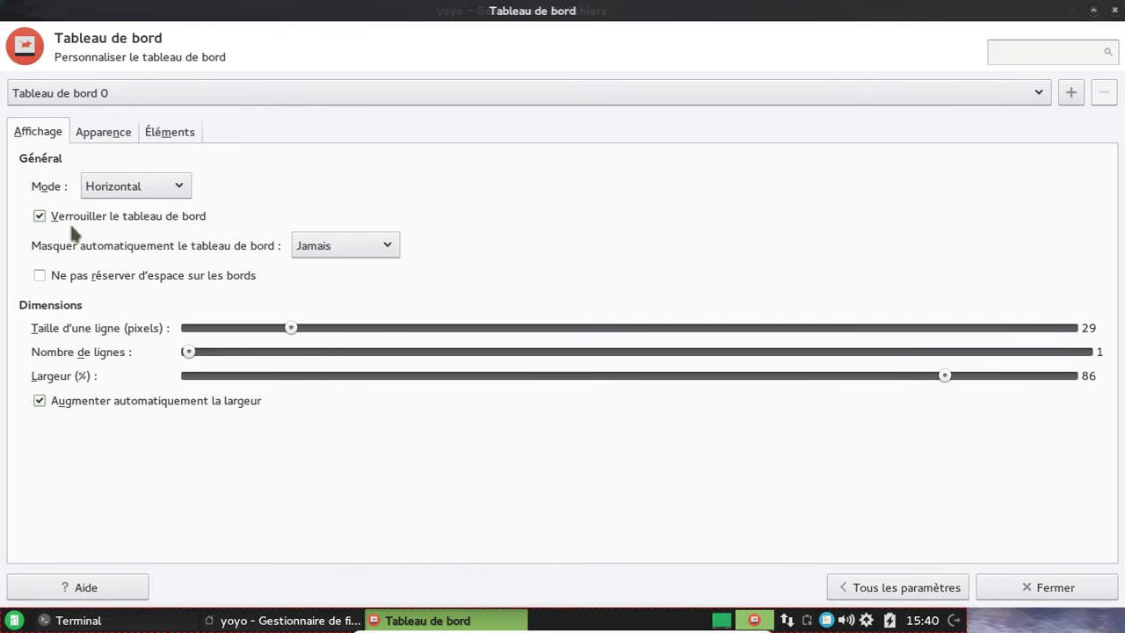
- Examine the panel's background style and opacity options and its list of elements
{"action": "left_click", "coordinate": [100, 134]}
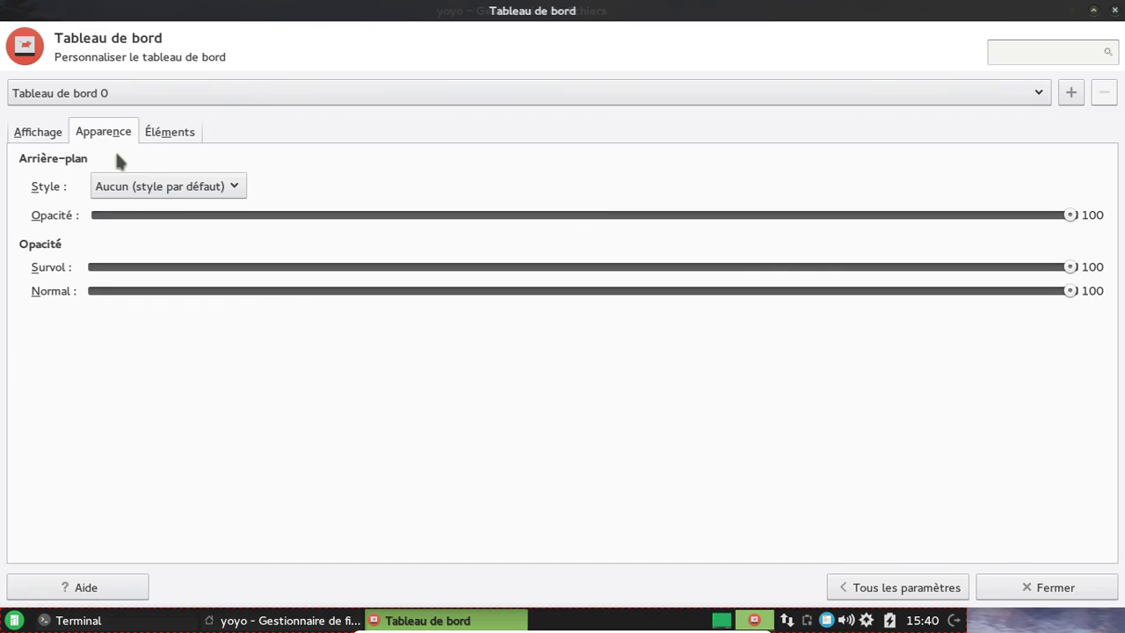
{"action": "left_click", "coordinate": [151, 185]}
{"action": "left_click", "coordinate": [151, 185]}
{"action": "left_click", "coordinate": [158, 132]}
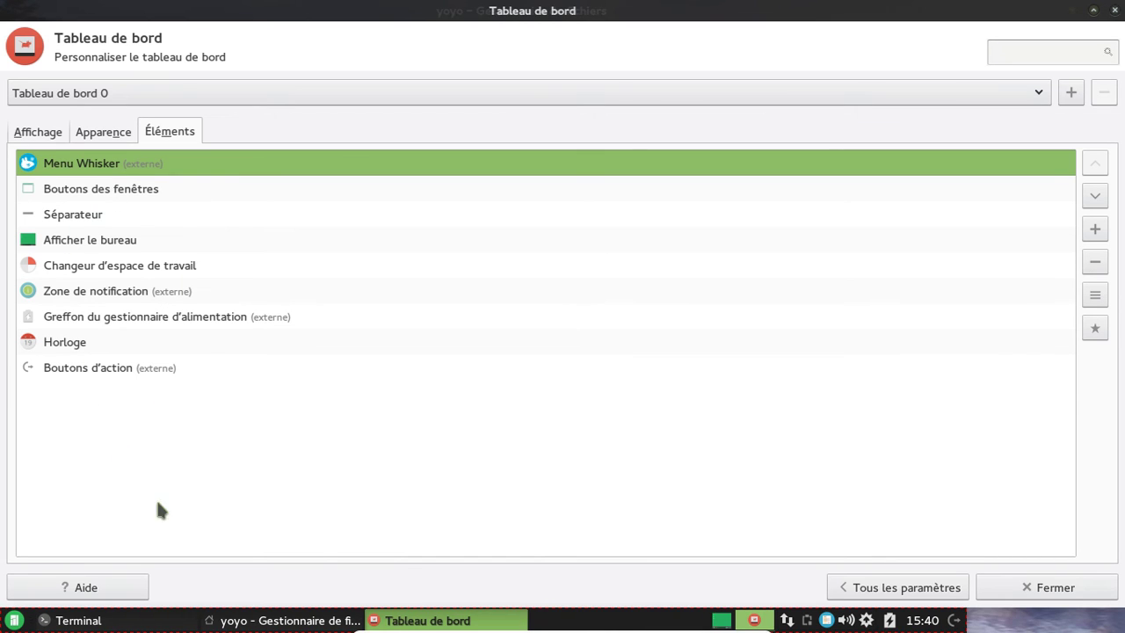
- Add the CPU Graph element to Tableau de bord 0 and close the list of new elements
{"action": "left_click", "coordinate": [1097, 229]}
{"action": "scroll", "coordinate": [627, 381], "scroll_direction": "down", "scroll_amount": 5}
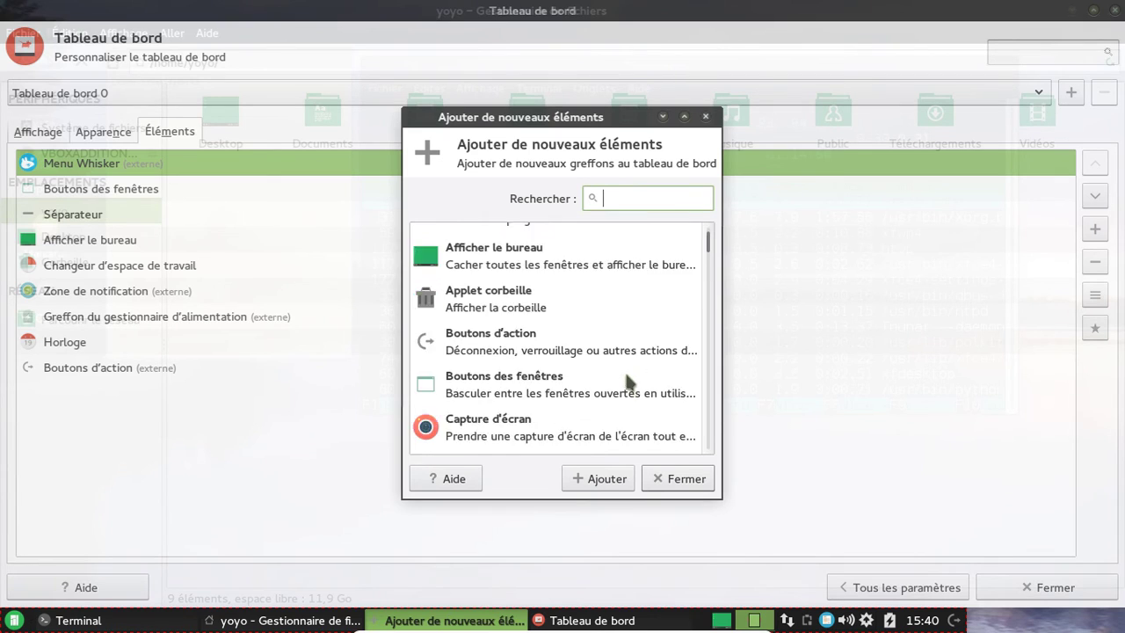
{"action": "scroll", "coordinate": [627, 380], "scroll_direction": "down", "scroll_amount": 4}
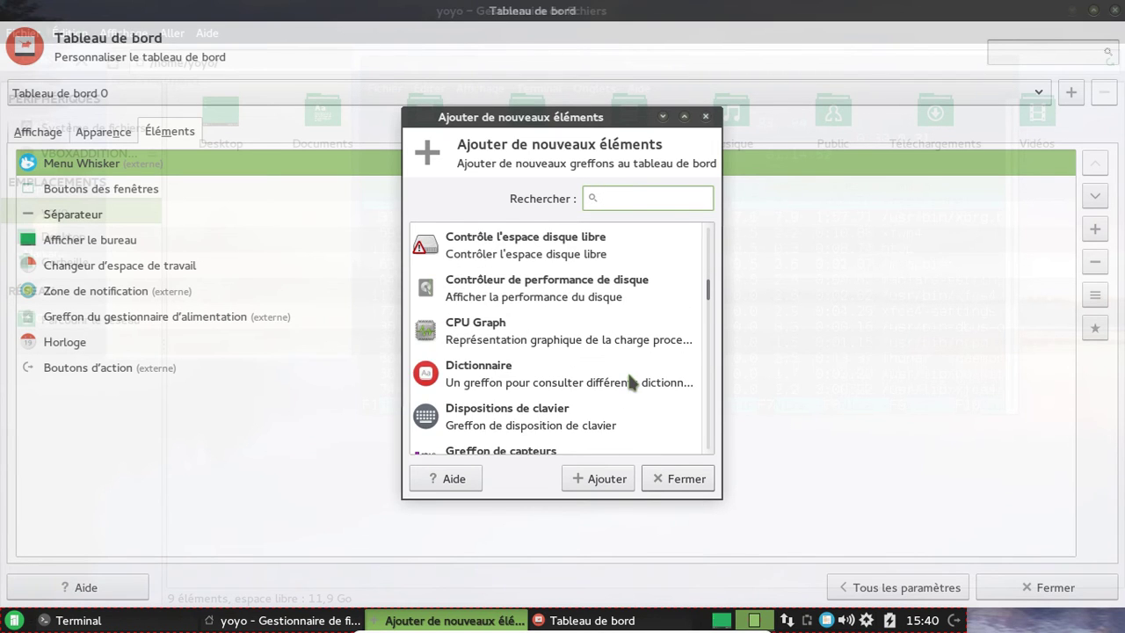
{"action": "scroll", "coordinate": [631, 378], "scroll_direction": "down", "scroll_amount": 1}
{"action": "left_click", "coordinate": [472, 301]}
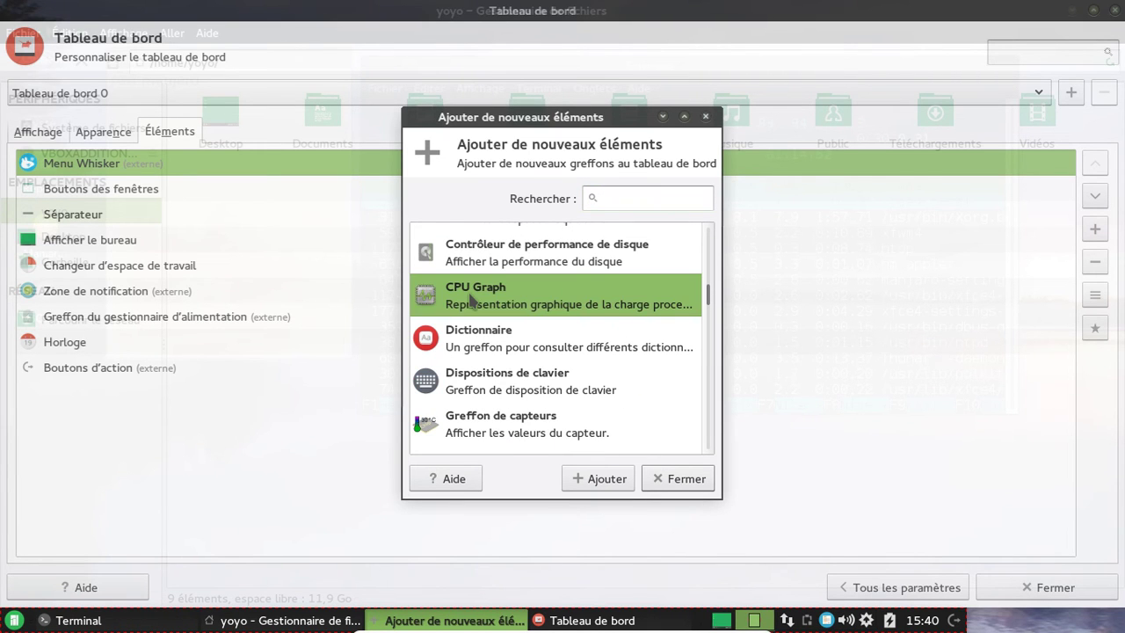
{"action": "left_click", "coordinate": [607, 479]}
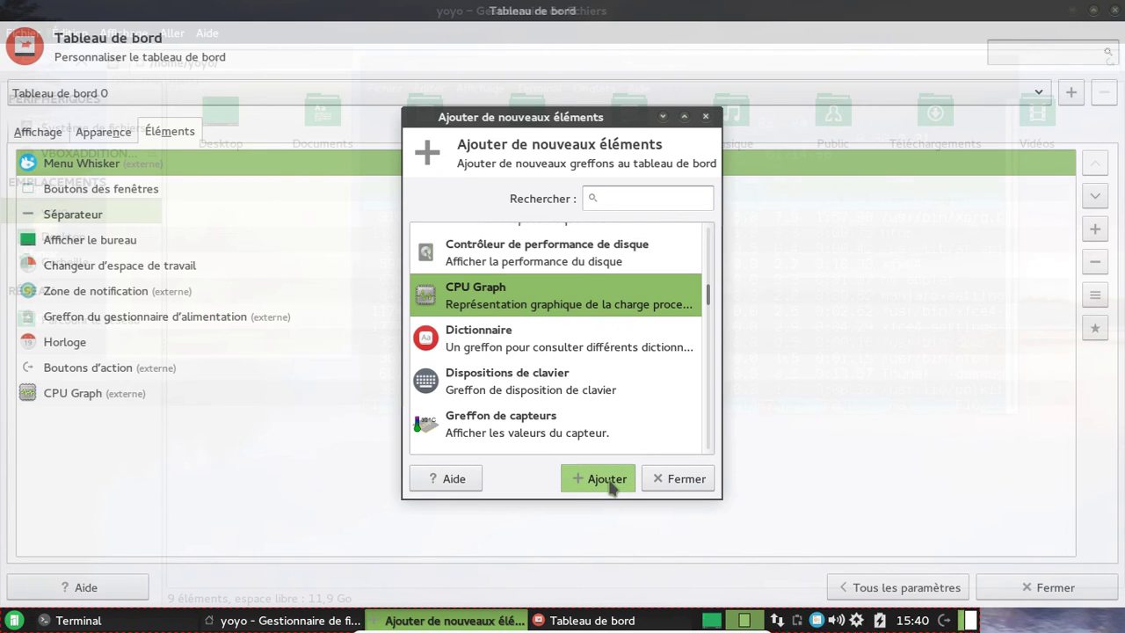
{"action": "left_click", "coordinate": [665, 479]}
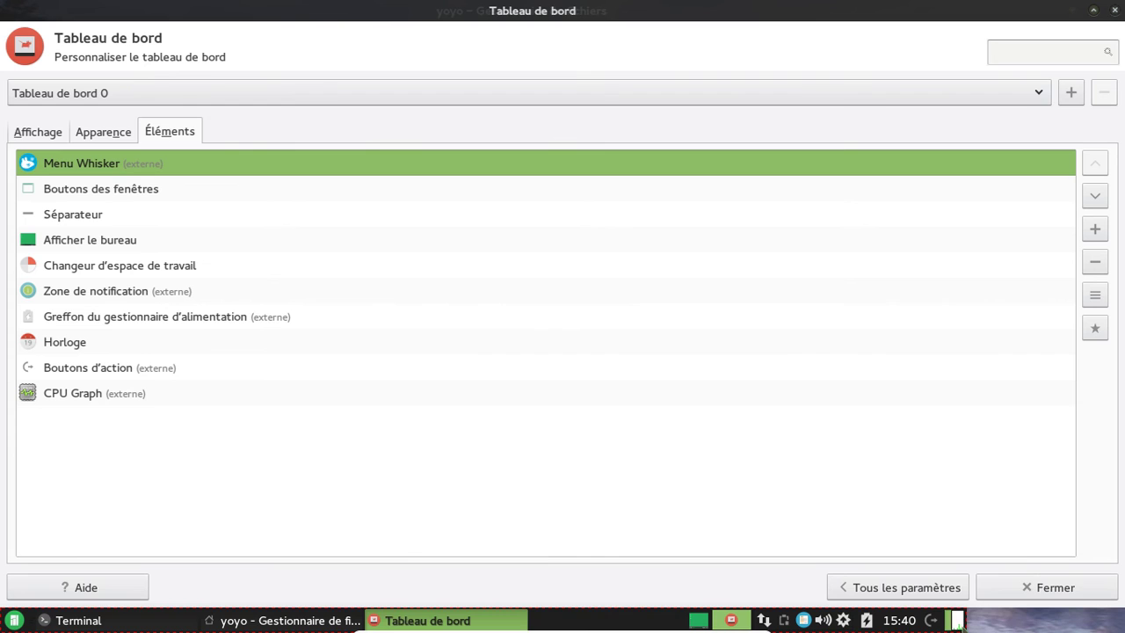
- Set the width of Tableau de bord 0 to 100%, and create a second panel placed in the desktop's upper-left corner
{"action": "left_click", "coordinate": [45, 132]}
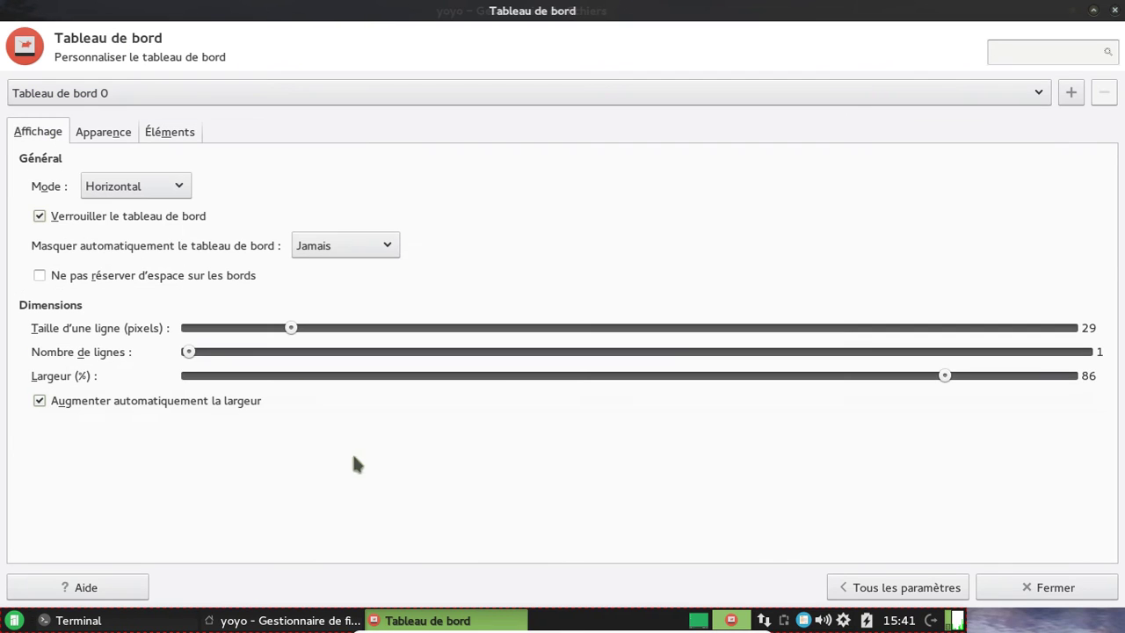
{"action": "left_click_drag", "start_coordinate": [945, 377], "coordinate": [1071, 376]}
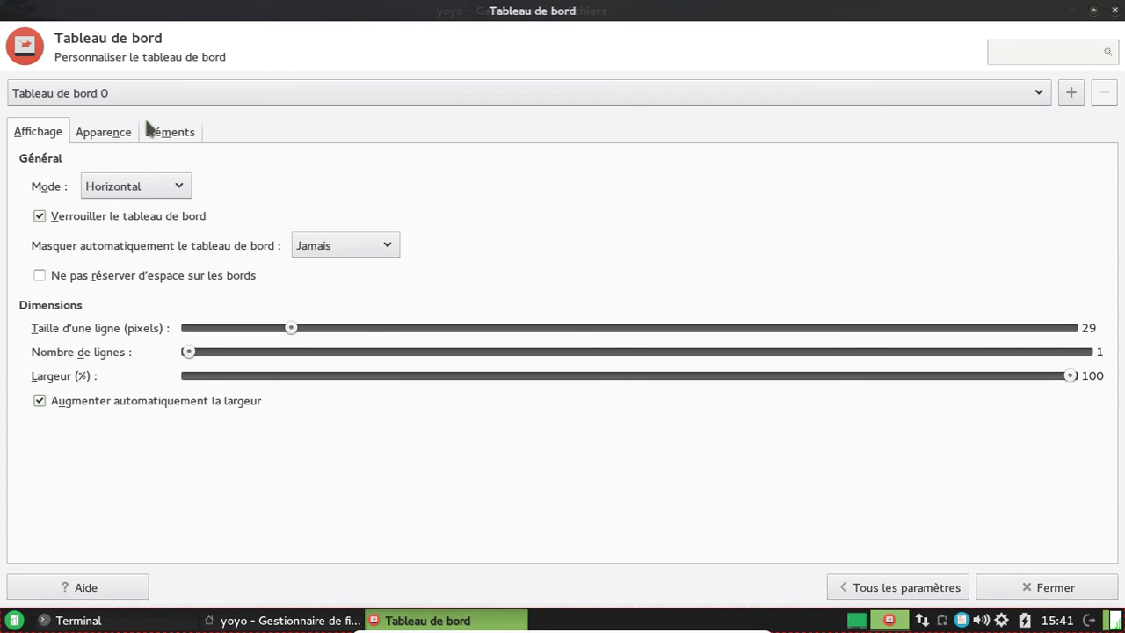
{"action": "left_click", "coordinate": [1072, 93]}
{"action": "left_click_drag", "start_coordinate": [99, 81], "coordinate": [48, 8]}
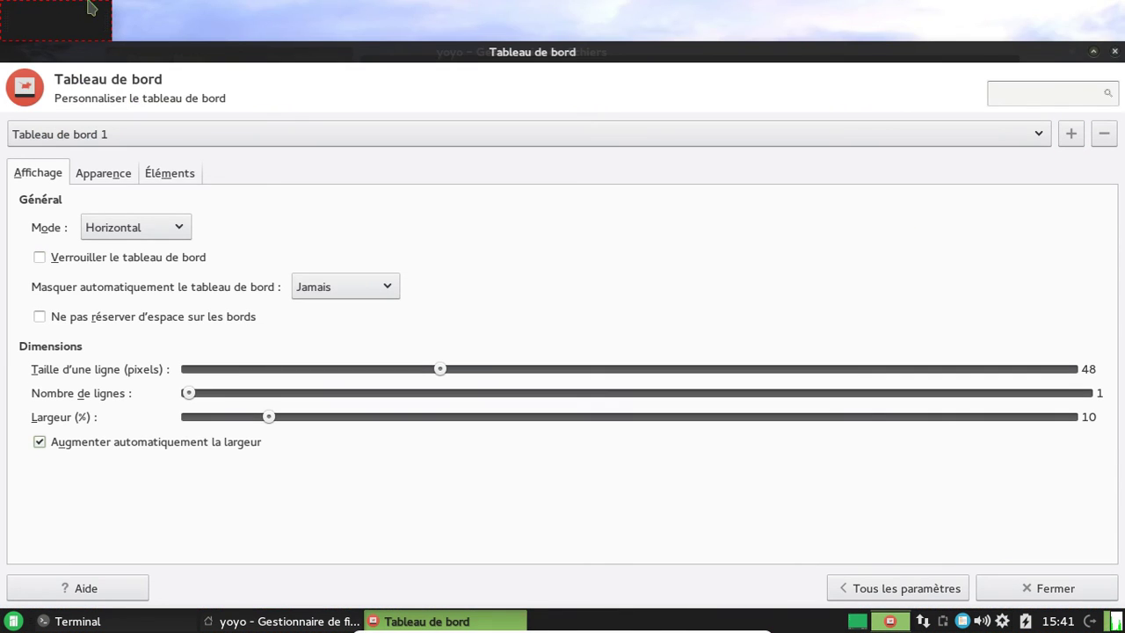
- Give Tableau de bord 1 a width of 100%, a line size of 23 pixels and a background opacity of 51
{"action": "left_click", "coordinate": [143, 138]}
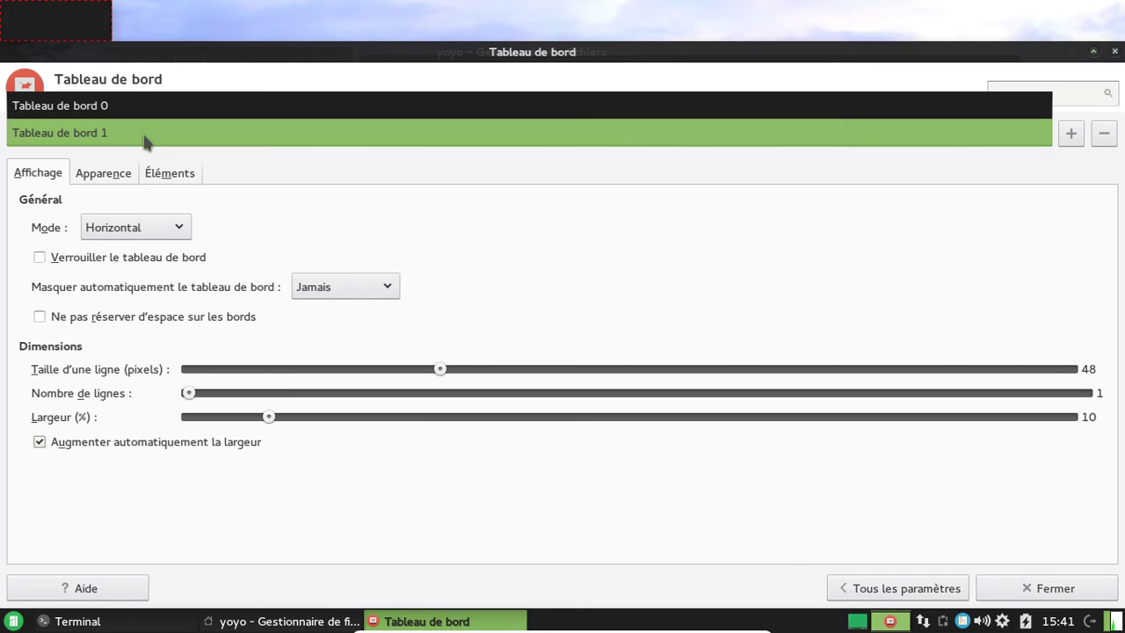
{"action": "left_click", "coordinate": [145, 139]}
{"action": "left_click_drag", "start_coordinate": [269, 417], "coordinate": [999, 416]}
{"action": "left_click_drag", "start_coordinate": [1122, 422], "coordinate": [1123, 422]}
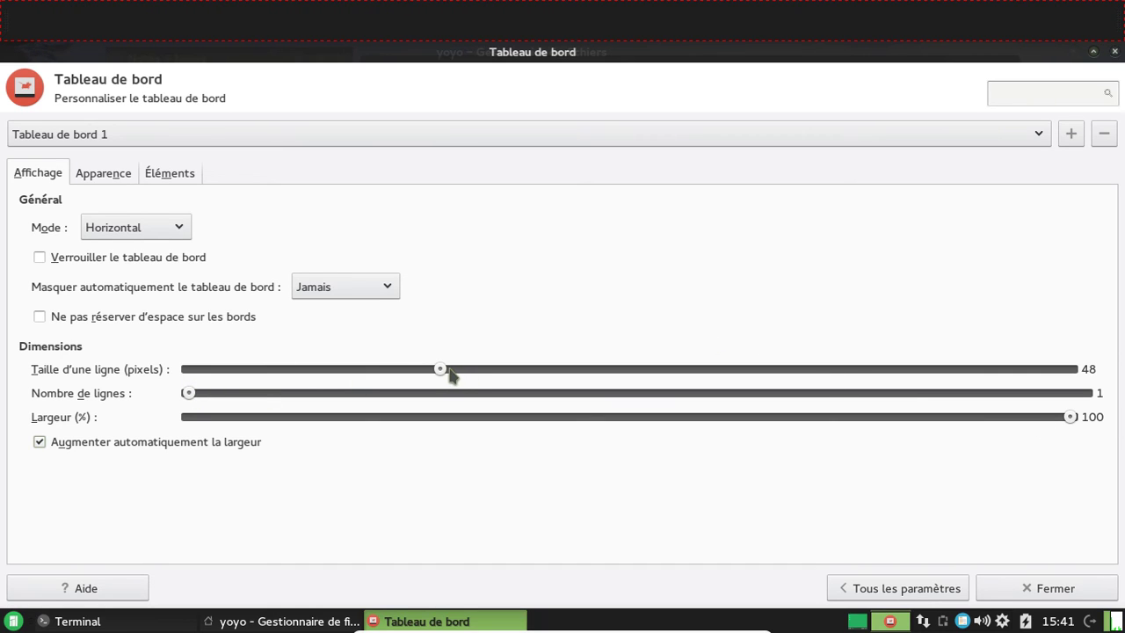
{"action": "left_click_drag", "start_coordinate": [440, 372], "coordinate": [249, 365]}
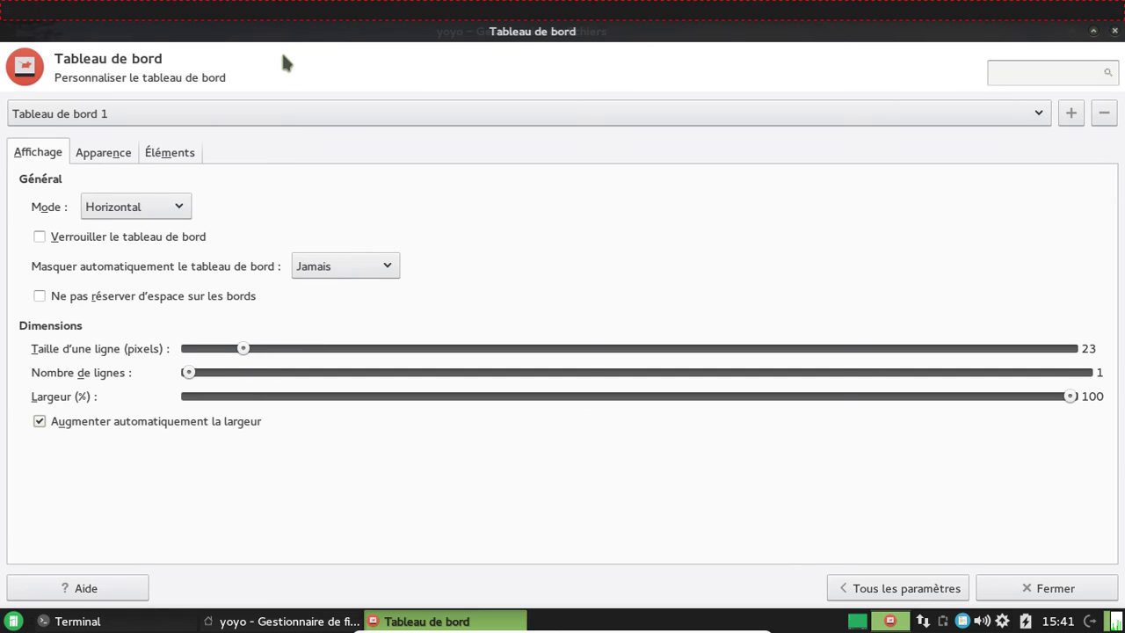
{"action": "left_click", "coordinate": [101, 154]}
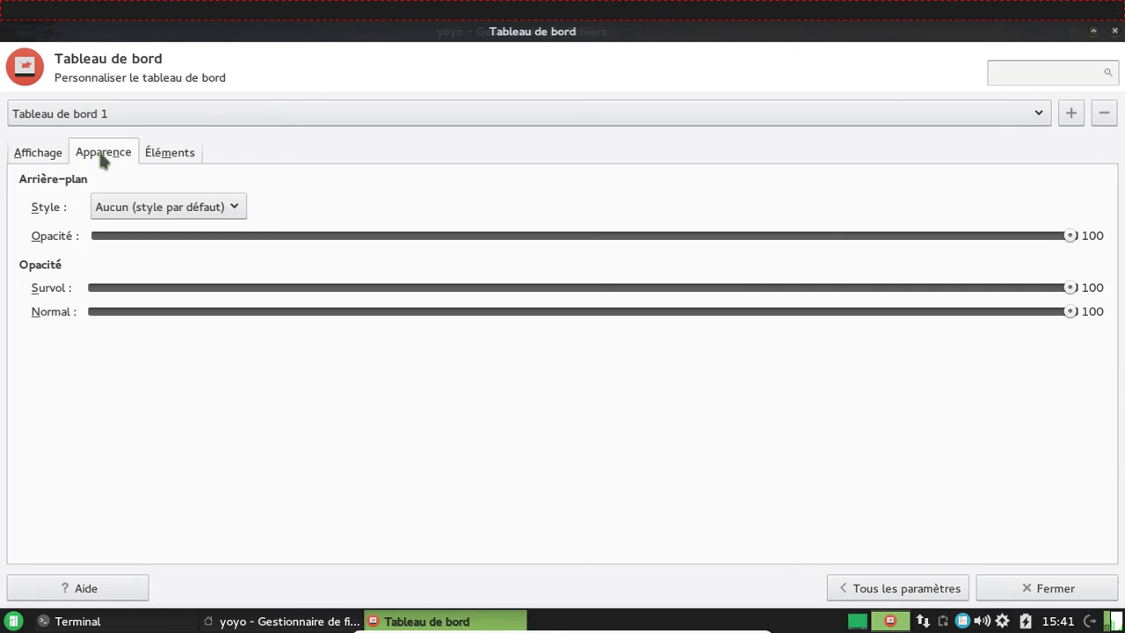
{"action": "left_click_drag", "start_coordinate": [1071, 239], "coordinate": [594, 235]}
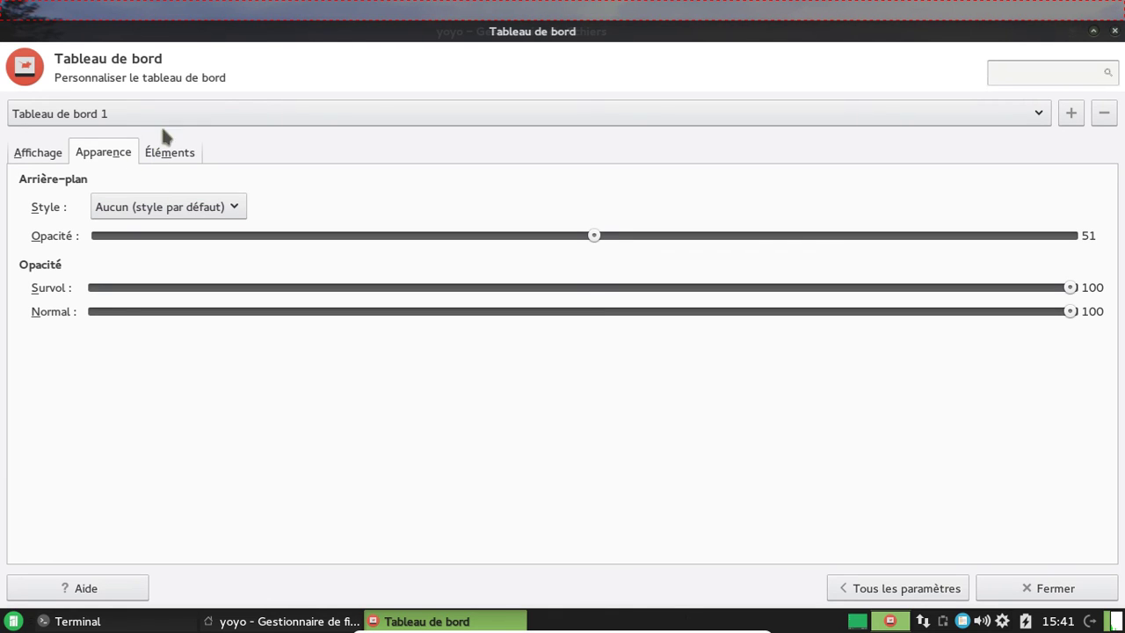
- Add the Greffon de client MPD element to Tableau de bord 1
{"action": "left_click", "coordinate": [186, 155]}
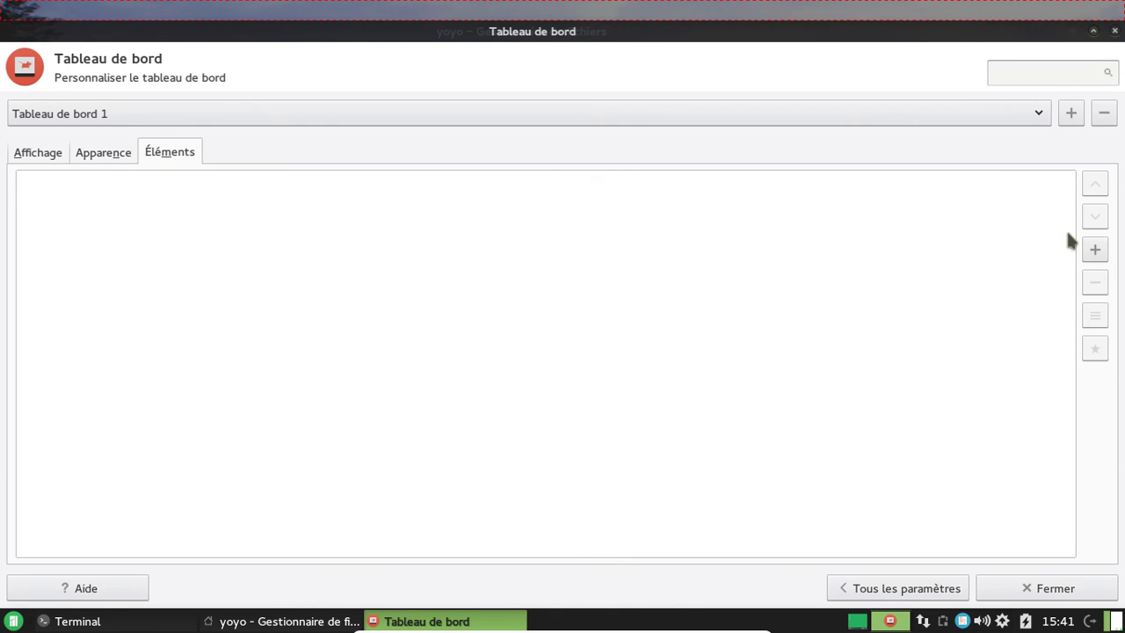
{"action": "left_click", "coordinate": [1099, 253]}
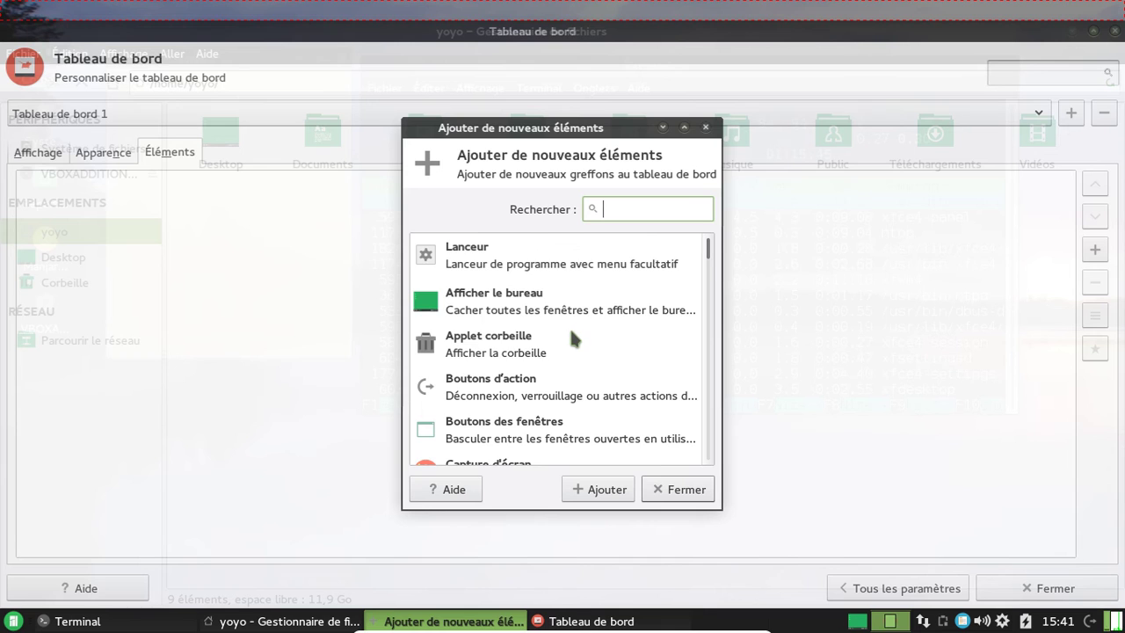
{"action": "scroll", "coordinate": [572, 338], "scroll_direction": "down", "scroll_amount": 10}
{"action": "scroll", "coordinate": [587, 356], "scroll_direction": "down", "scroll_amount": 5}
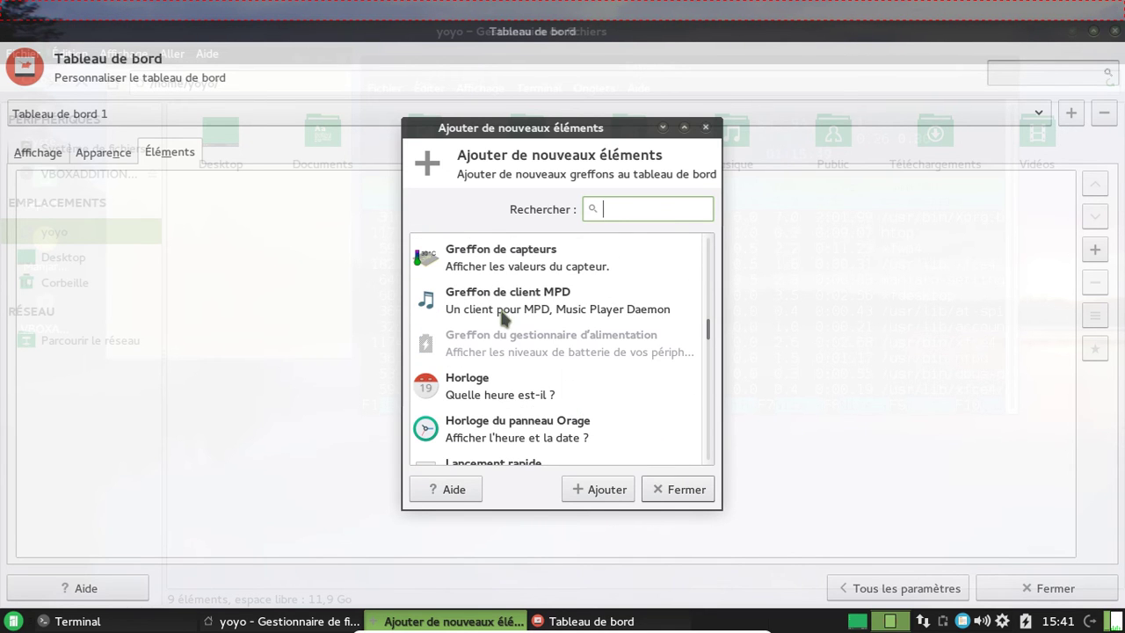
{"action": "left_click", "coordinate": [505, 303]}
{"action": "left_click", "coordinate": [598, 489]}
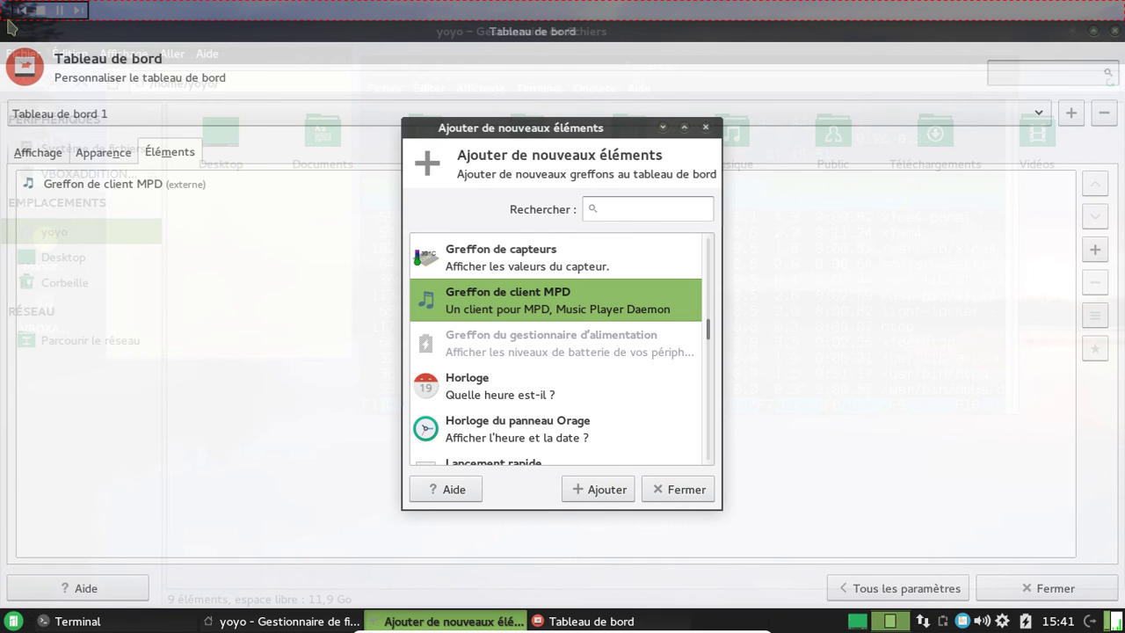
- Add the Ligne de commande Verve element to Tableau de bord 1
{"action": "scroll", "coordinate": [577, 398], "scroll_direction": "down", "scroll_amount": 2}
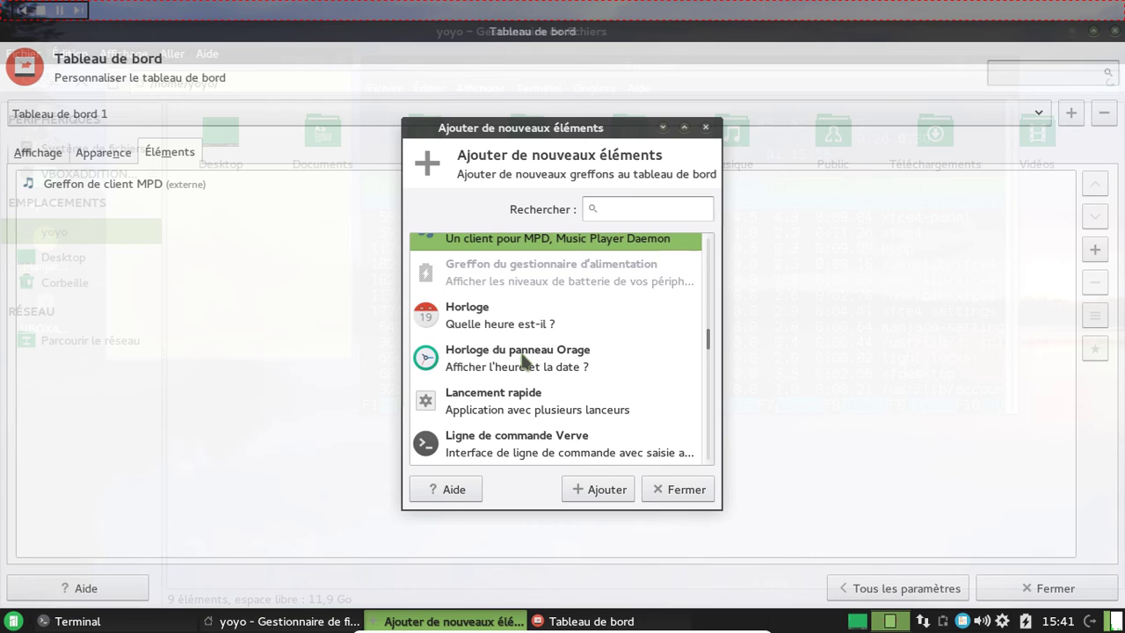
{"action": "scroll", "coordinate": [552, 378], "scroll_direction": "down", "scroll_amount": 3}
{"action": "left_click", "coordinate": [531, 305]}
{"action": "left_click", "coordinate": [606, 489]}
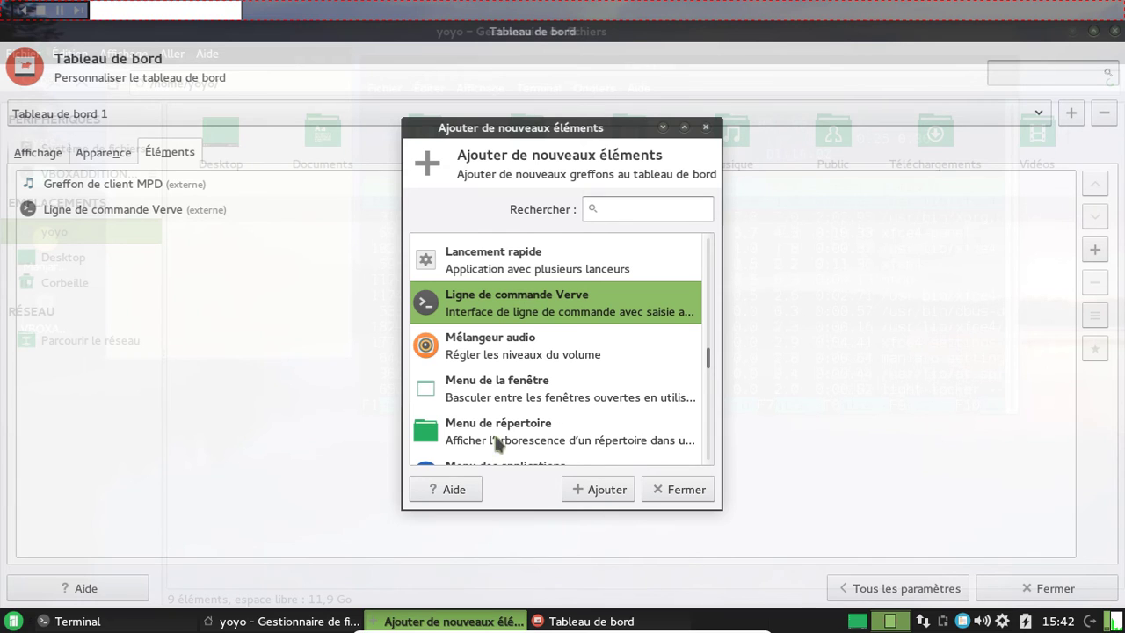
- Add the Moniteur de batterie element to Tableau de bord 1
{"action": "scroll", "coordinate": [552, 404], "scroll_direction": "down", "scroll_amount": 3}
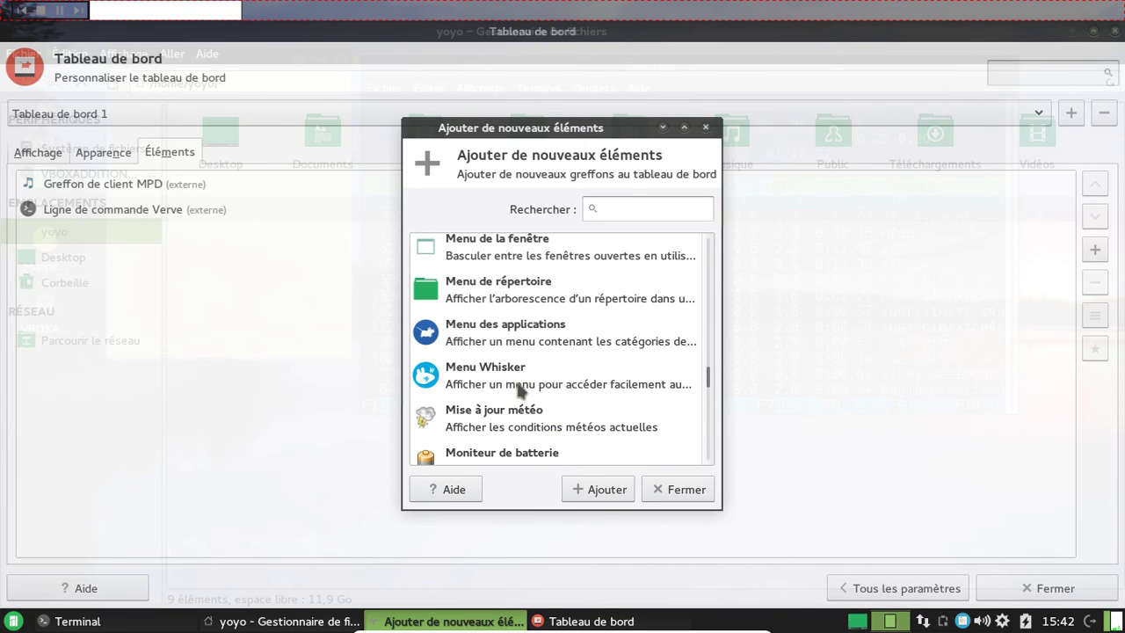
{"action": "scroll", "coordinate": [530, 413], "scroll_direction": "down", "scroll_amount": 2}
{"action": "left_click", "coordinate": [534, 365]}
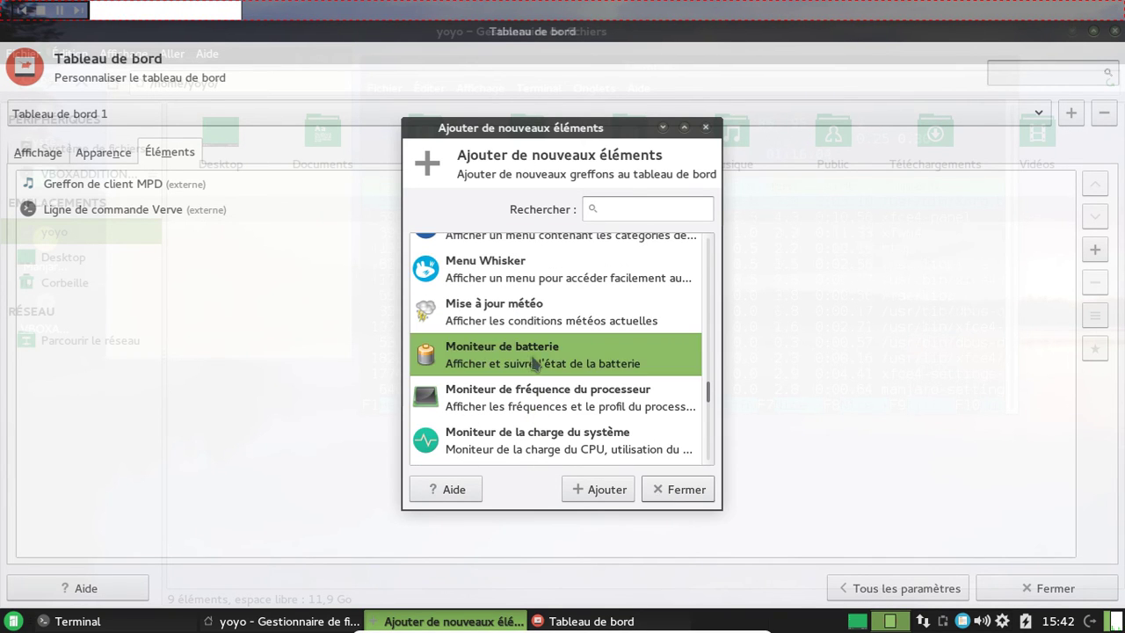
{"action": "left_click", "coordinate": [607, 489]}
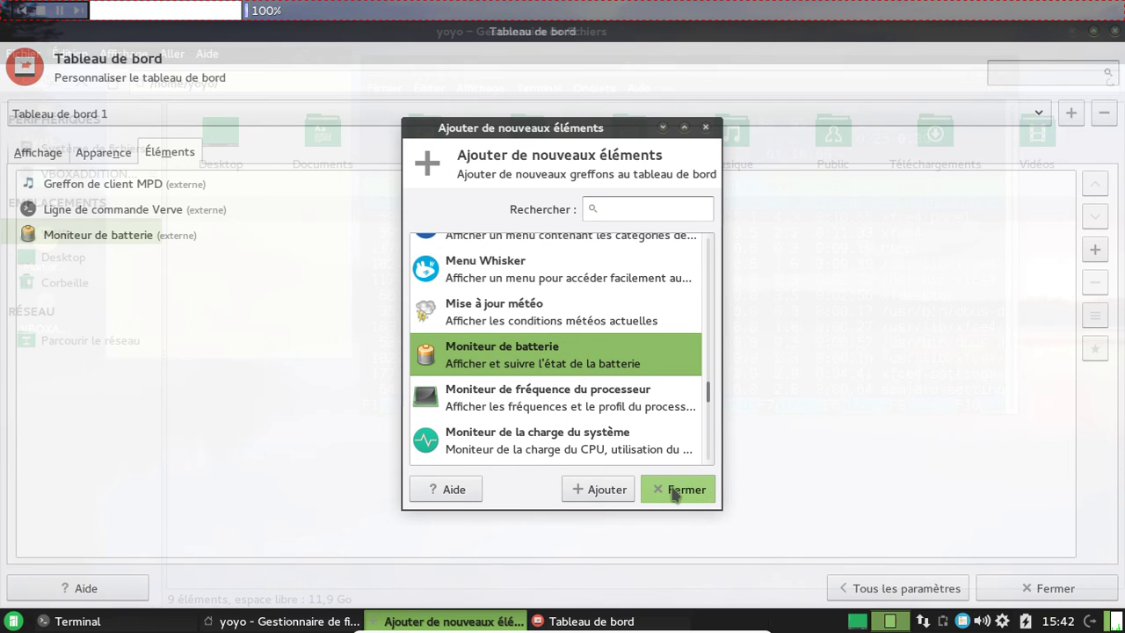
- Add the Moniteur de la charge du système and Moniteur Générique elements to Tableau de bord 1
{"action": "scroll", "coordinate": [604, 413], "scroll_direction": "down", "scroll_amount": 3}
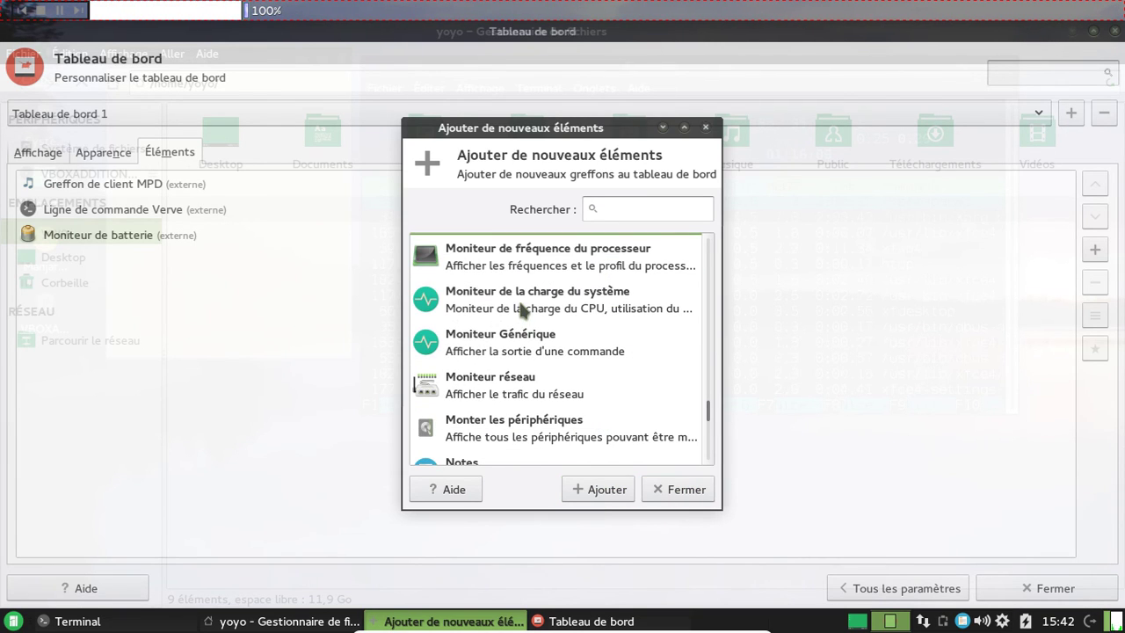
{"action": "left_click", "coordinate": [525, 303]}
{"action": "left_click", "coordinate": [600, 487]}
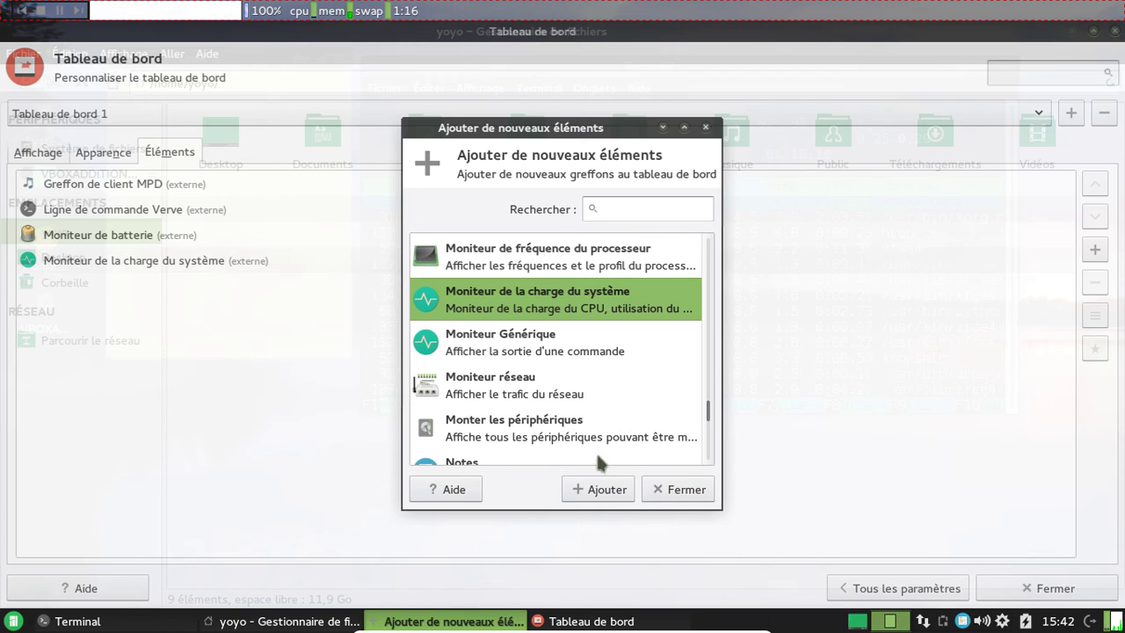
{"action": "left_click", "coordinate": [525, 360]}
{"action": "left_click", "coordinate": [586, 490]}
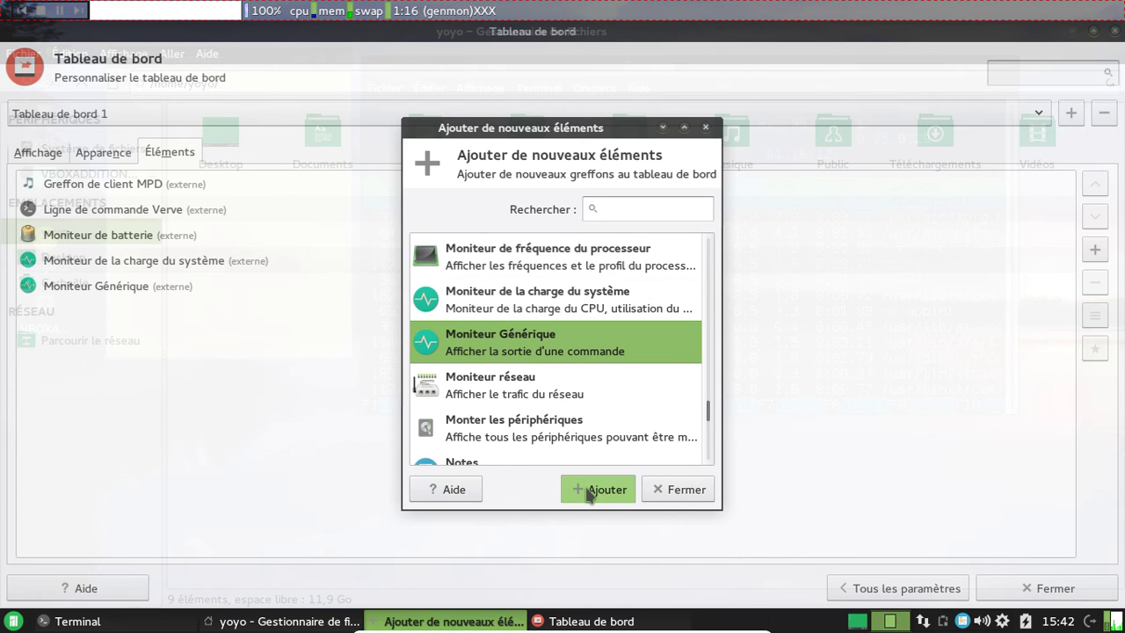
- Add the Wavelan element to Tableau de bord 1 and close the list of new elements
{"action": "scroll", "coordinate": [605, 396], "scroll_direction": "down", "scroll_amount": 2}
{"action": "scroll", "coordinate": [560, 412], "scroll_direction": "down", "scroll_amount": 4}
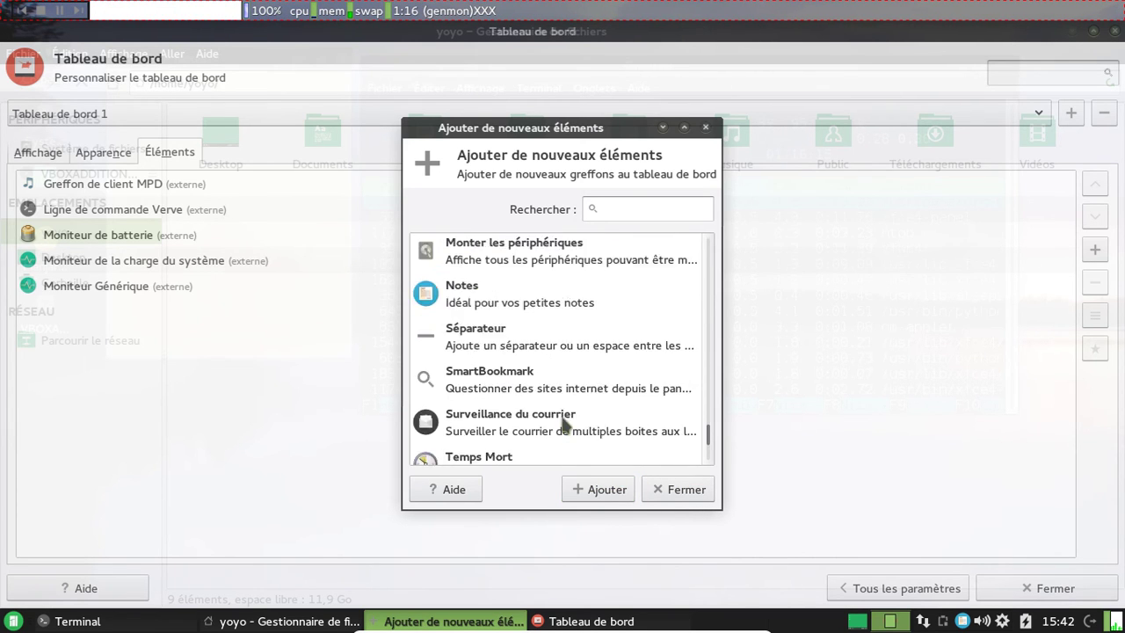
{"action": "scroll", "coordinate": [519, 410], "scroll_direction": "down", "scroll_amount": 2}
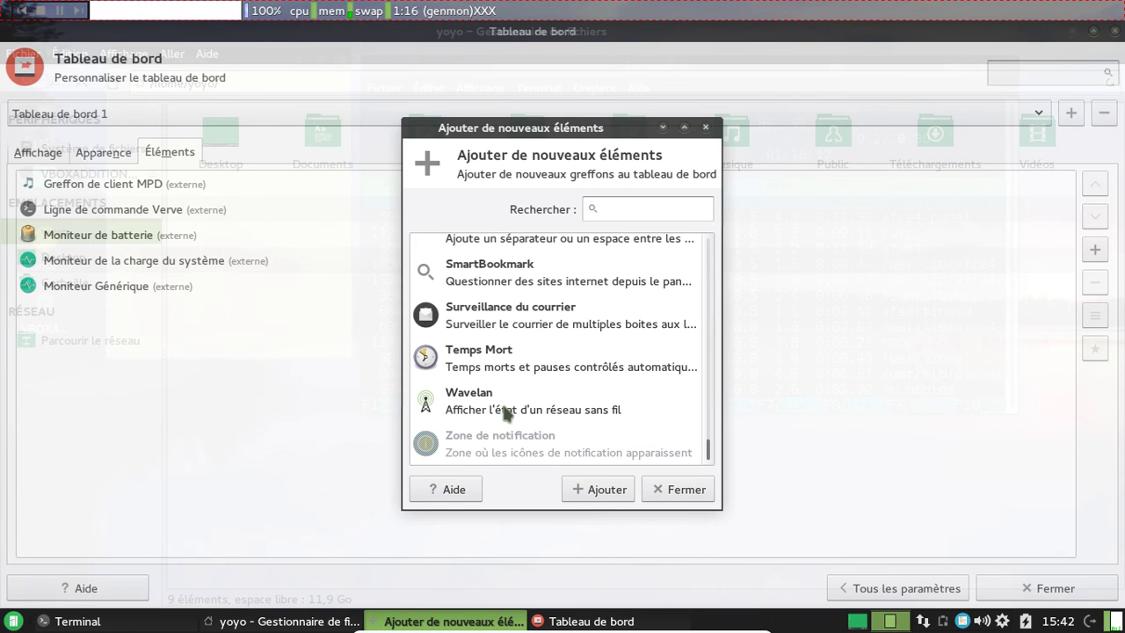
{"action": "left_click", "coordinate": [505, 413]}
{"action": "left_click", "coordinate": [591, 489]}
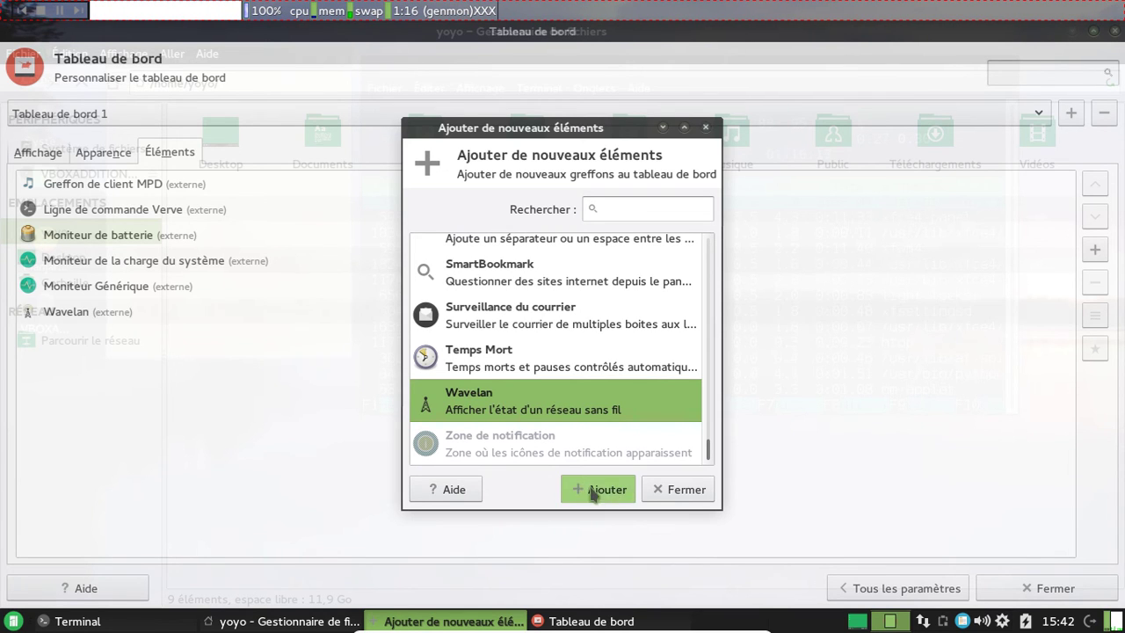
{"action": "left_click", "coordinate": [685, 489]}
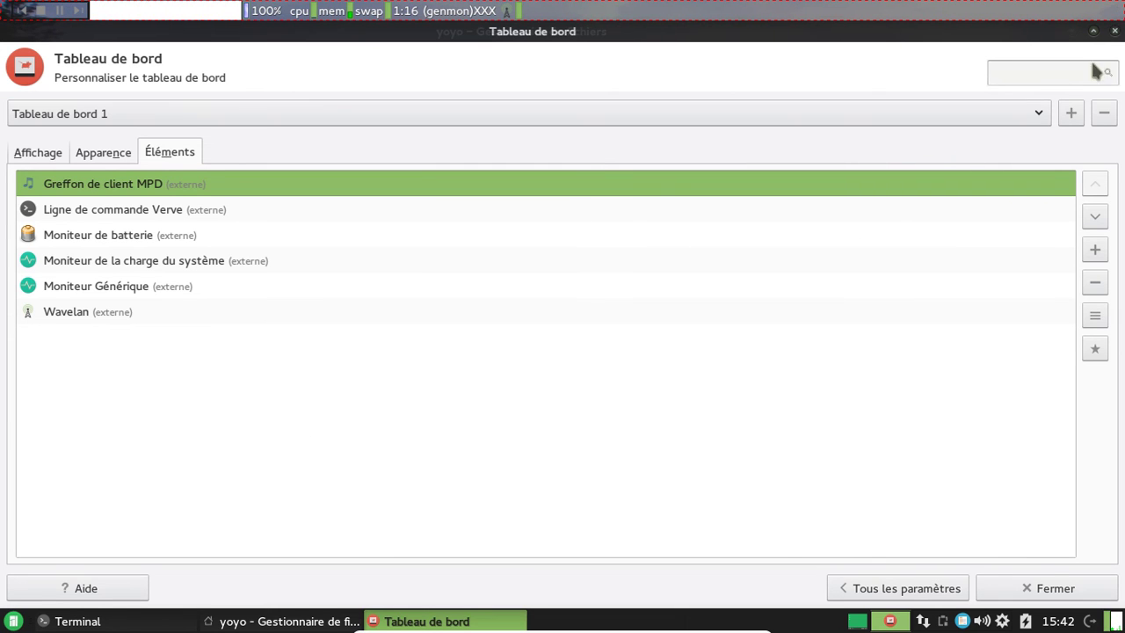
- Restore the panel settings window to its smaller size, then close it and the file manager window
{"action": "left_click", "coordinate": [1092, 31]}
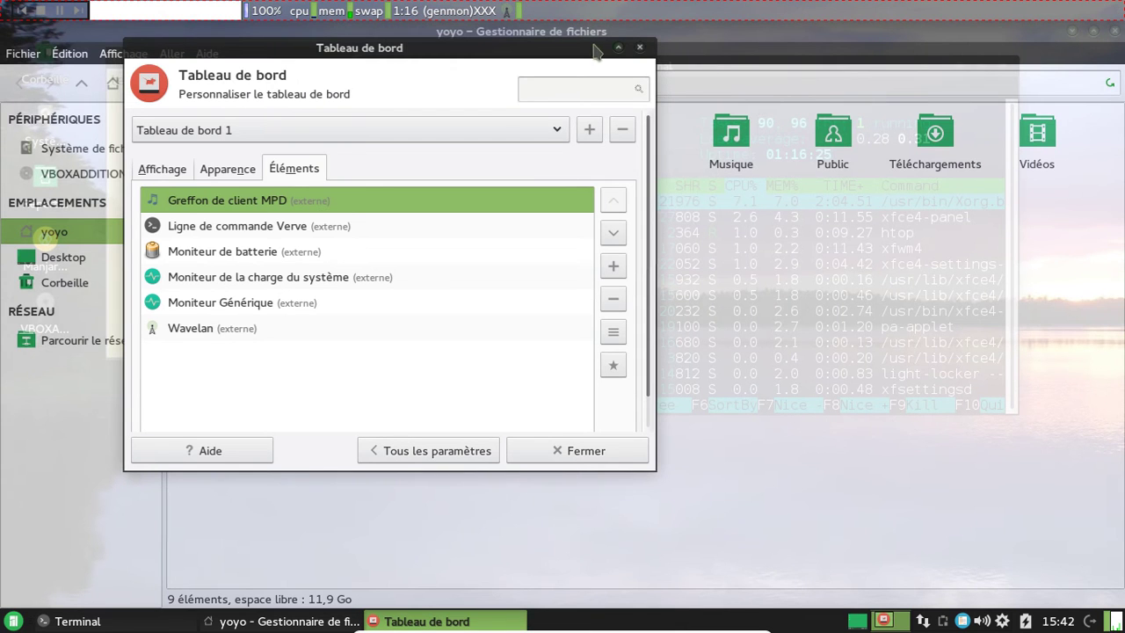
{"action": "left_click", "coordinate": [567, 450]}
{"action": "left_click", "coordinate": [1115, 31]}
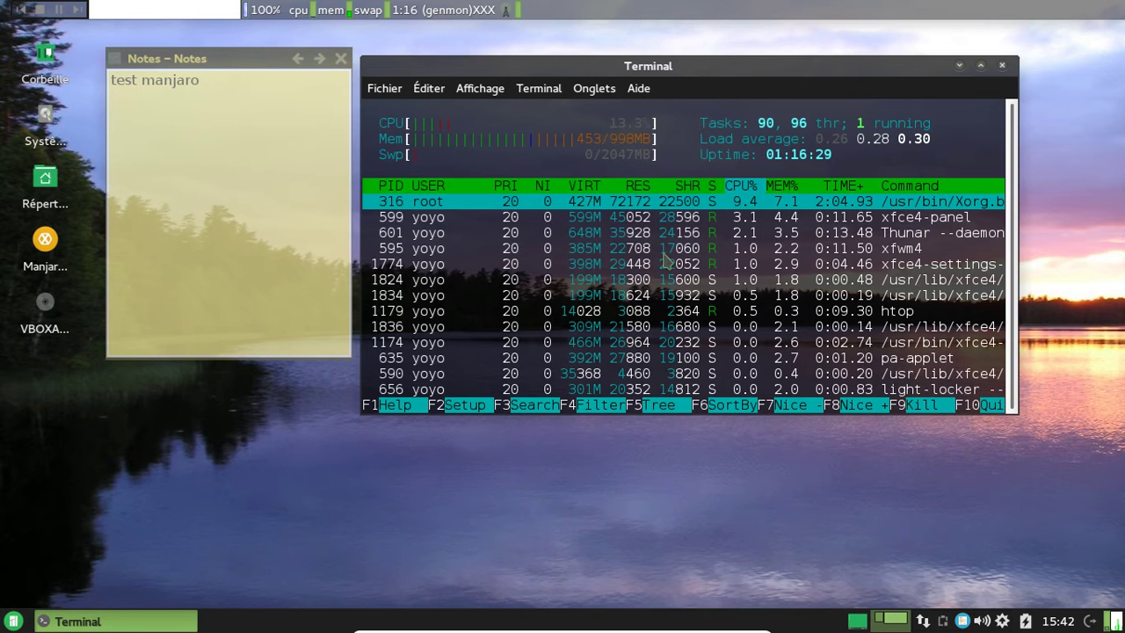
- Rearrange the desktop windows so that Notes sits to the right of the Terminal window without overlapping it
{"action": "left_click_drag", "start_coordinate": [603, 64], "coordinate": [608, 89]}
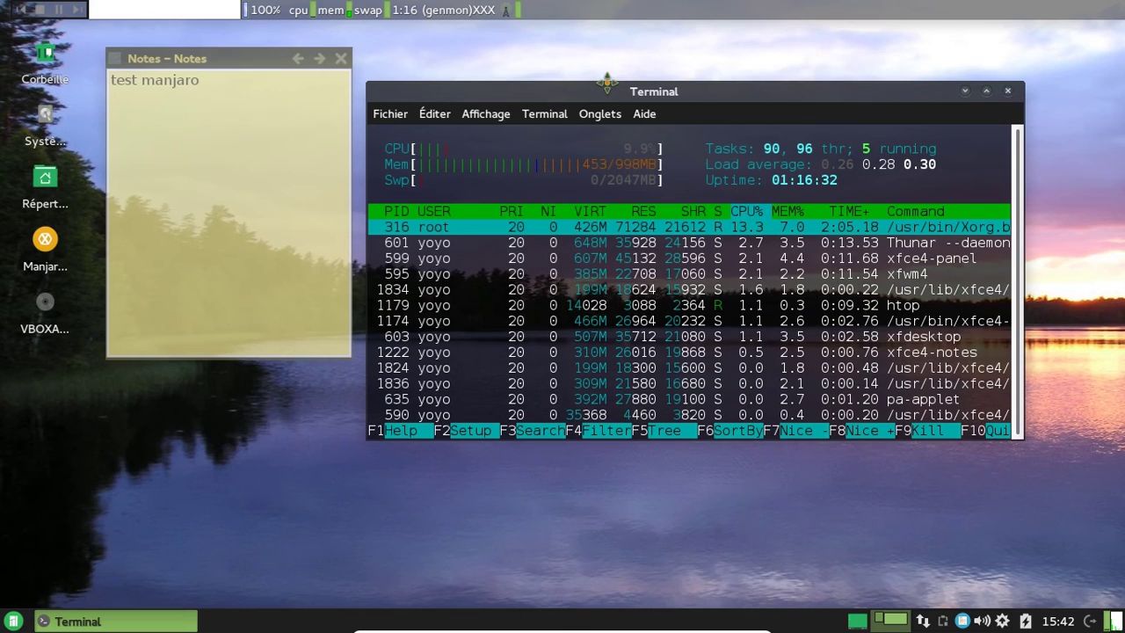
{"action": "left_click_drag", "start_coordinate": [250, 66], "coordinate": [964, 83]}
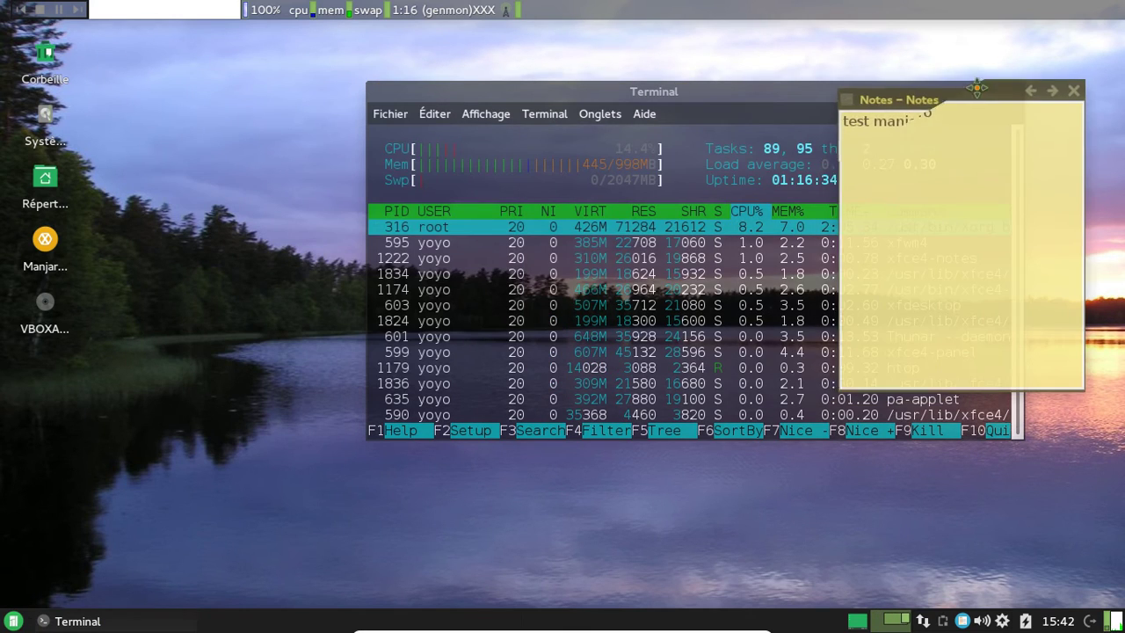
{"action": "left_click_drag", "start_coordinate": [792, 91], "coordinate": [546, 71]}
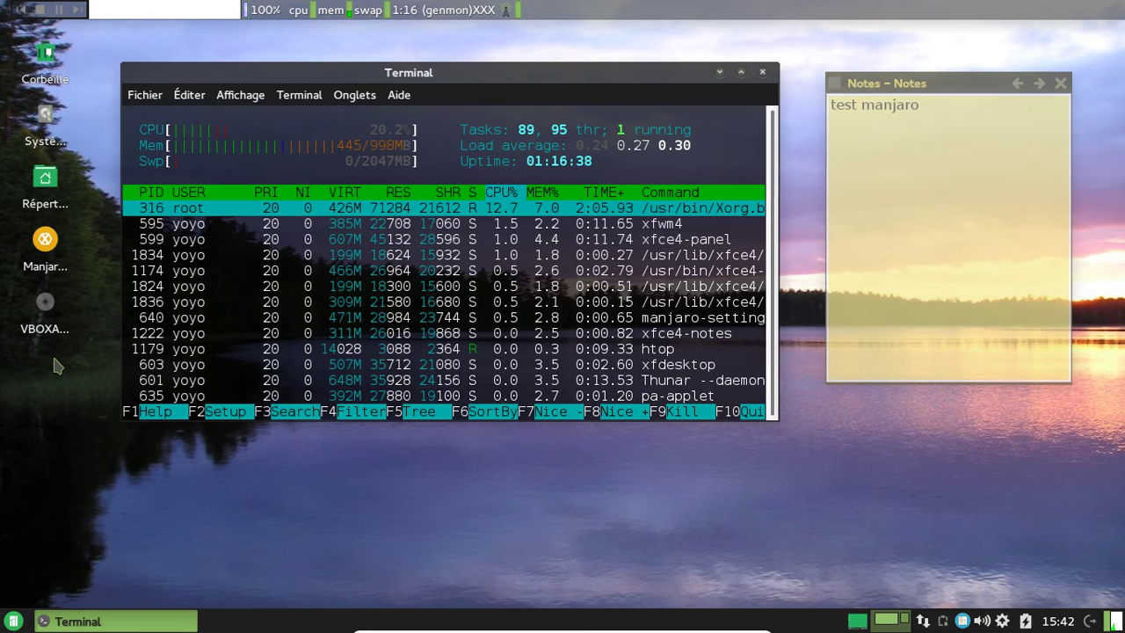
- Try out the command line in the upper panel and close the home folder window that opens
{"action": "left_click", "coordinate": [151, 10]}
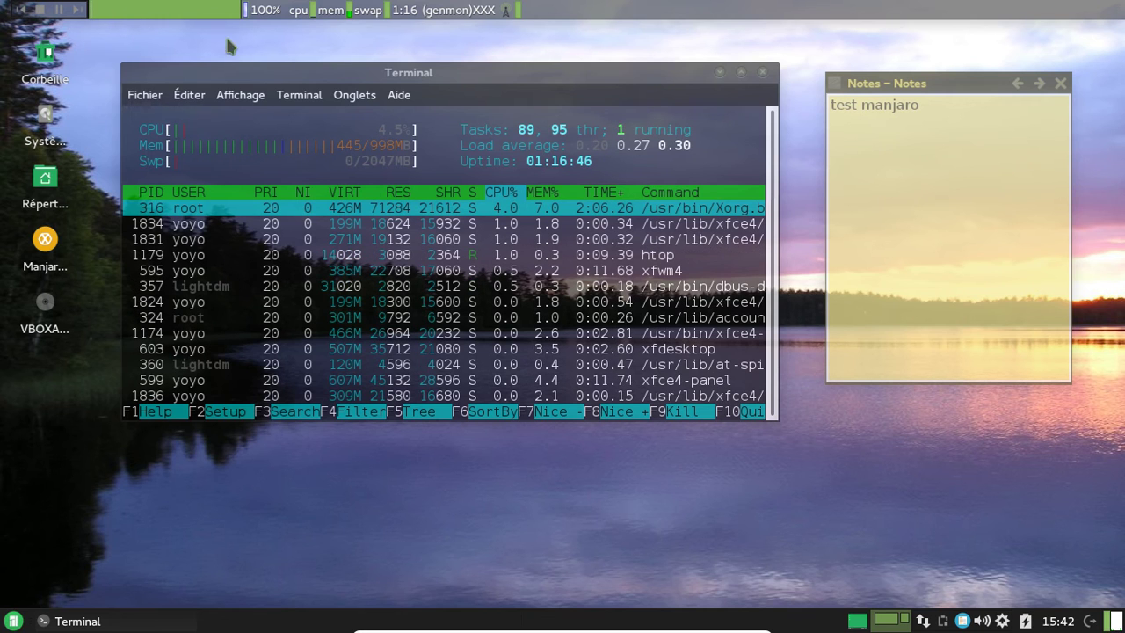
{"action": "left_click_drag", "start_coordinate": [269, 80], "coordinate": [255, 85]}
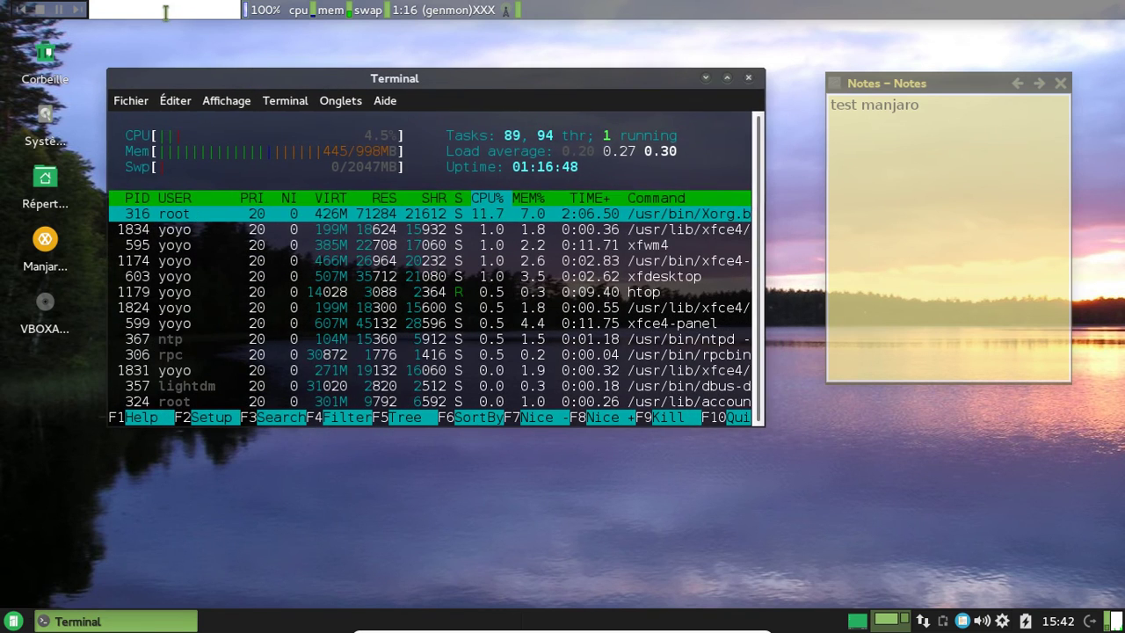
{"action": "left_click", "coordinate": [165, 11]}
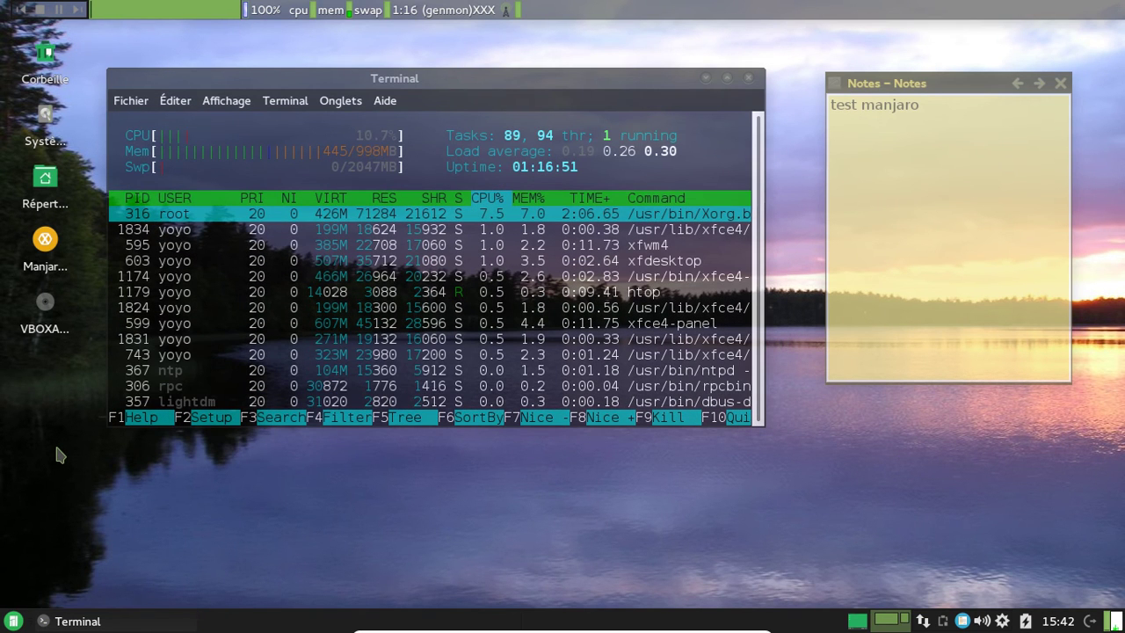
{"action": "key", "text": "Return"}
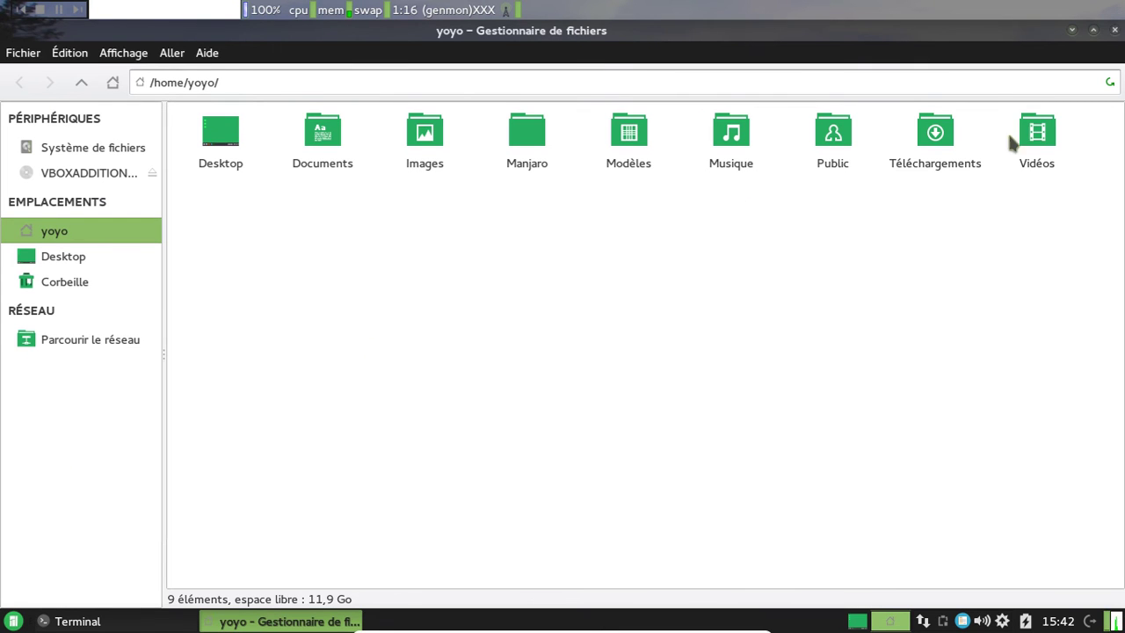
{"action": "left_click", "coordinate": [1114, 31]}
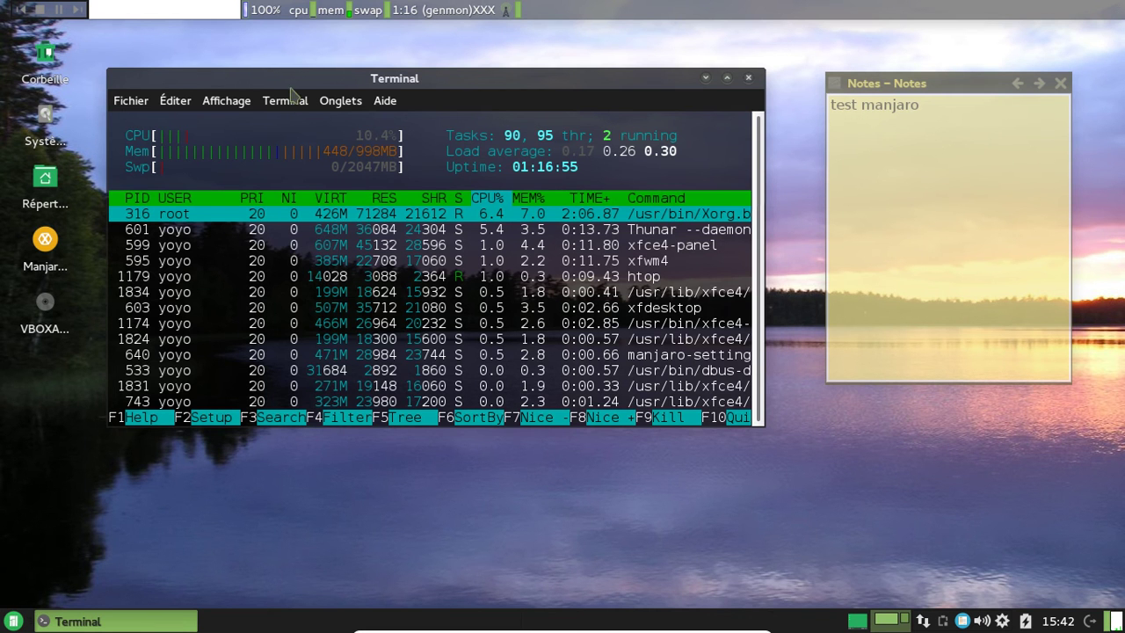
{"action": "left_click", "coordinate": [130, 7]}
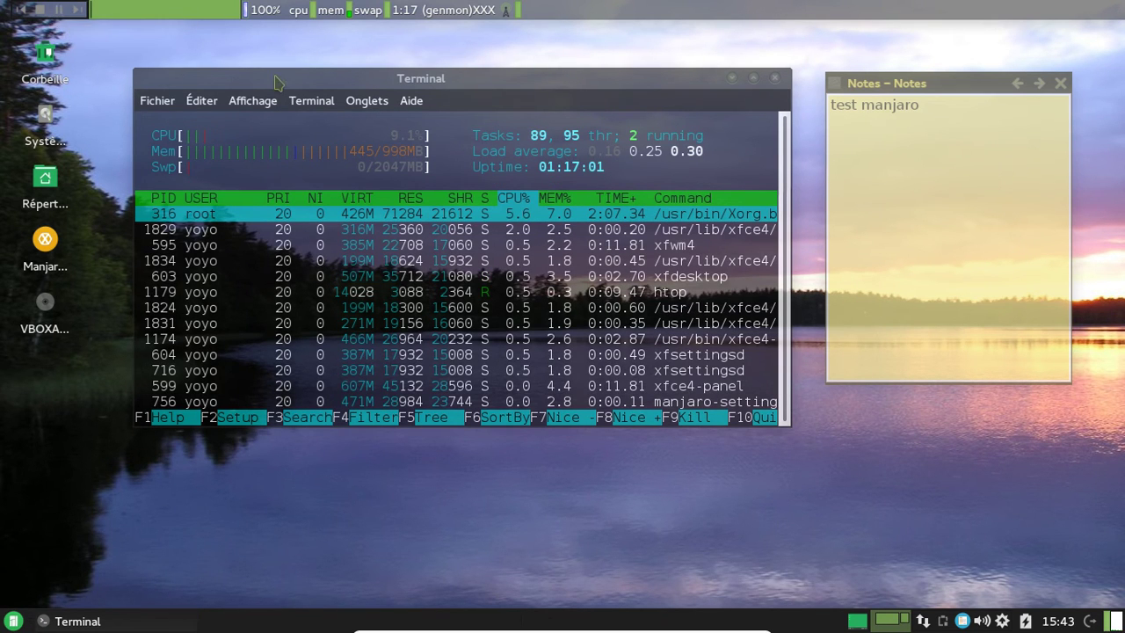
- Open the testosfolder folder inside Téléchargements from the home folder
{"action": "double_click", "coordinate": [45, 180]}
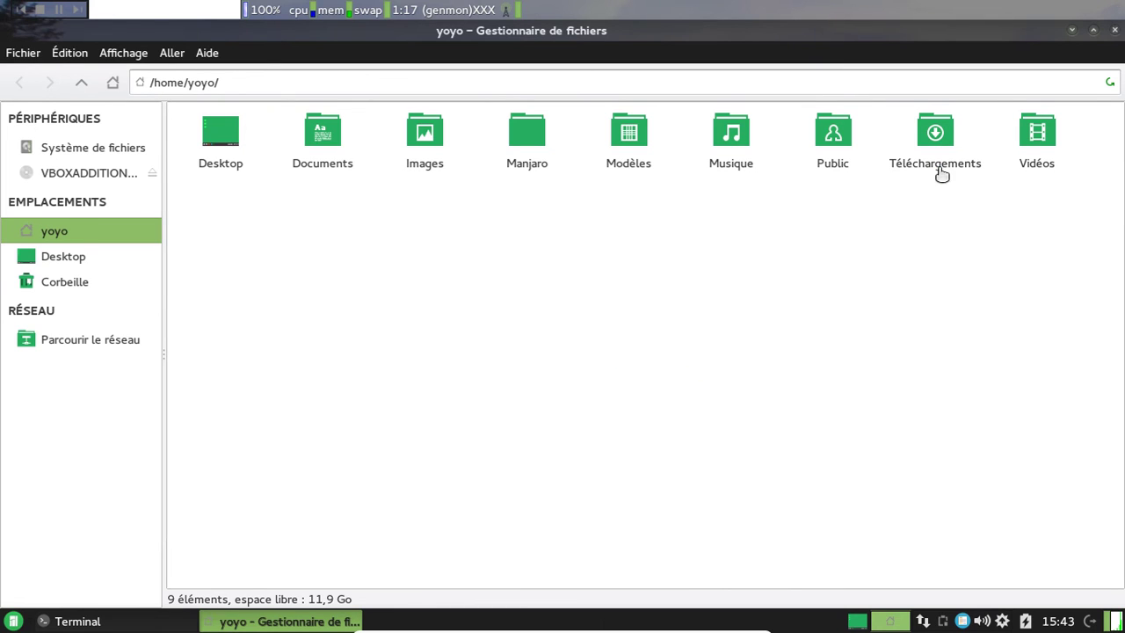
{"action": "mouse_move", "coordinate": [2, 121]}
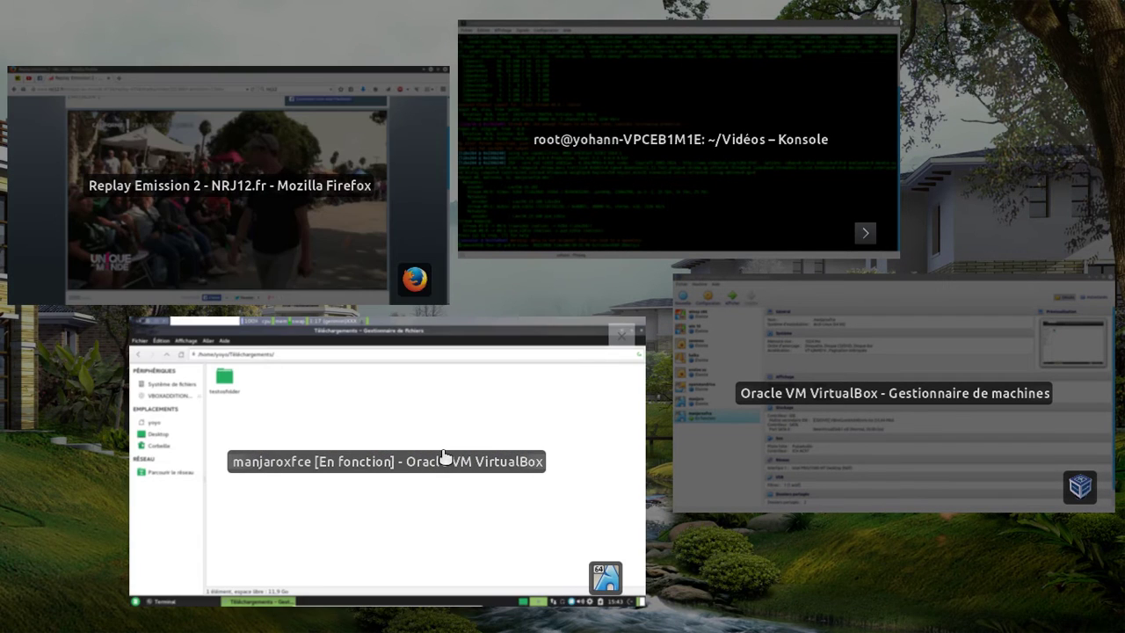
{"action": "left_click", "coordinate": [444, 457]}
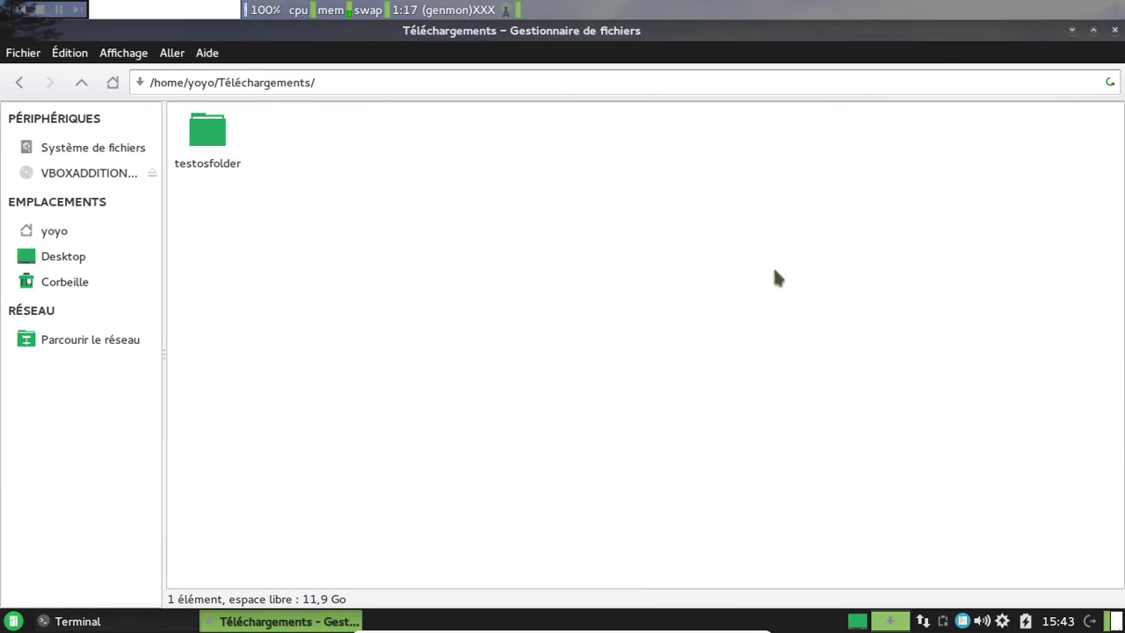
{"action": "double_click", "coordinate": [207, 132]}
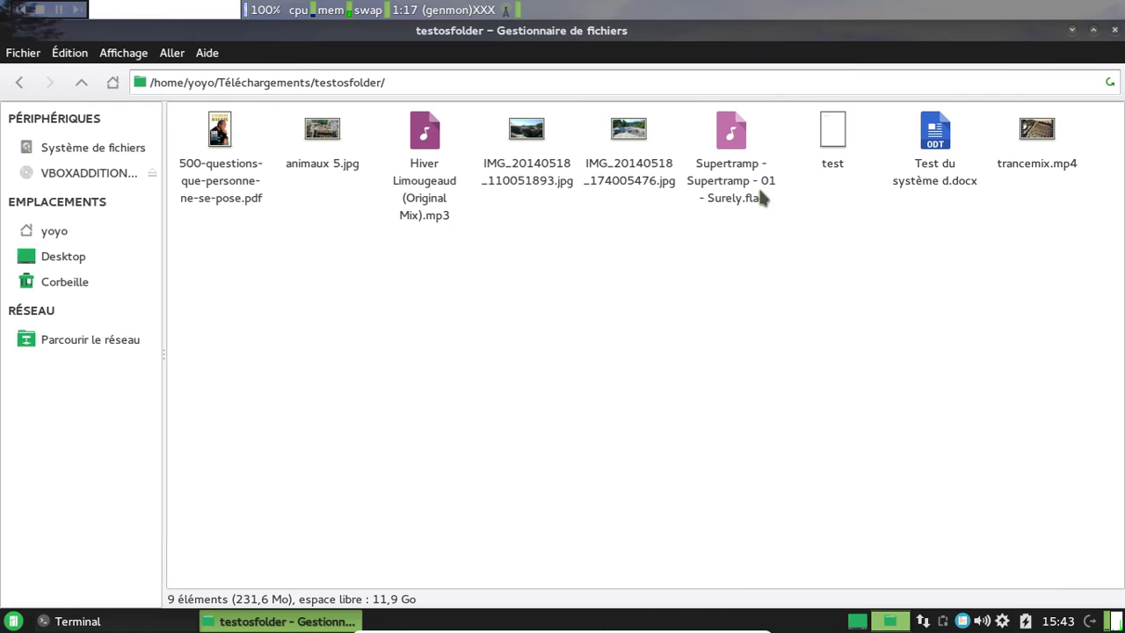
- Play Hiver Limougeaud (Original Mix).mp3 in Guayadeque Music Player and quit the player
{"action": "right_click", "coordinate": [421, 140]}
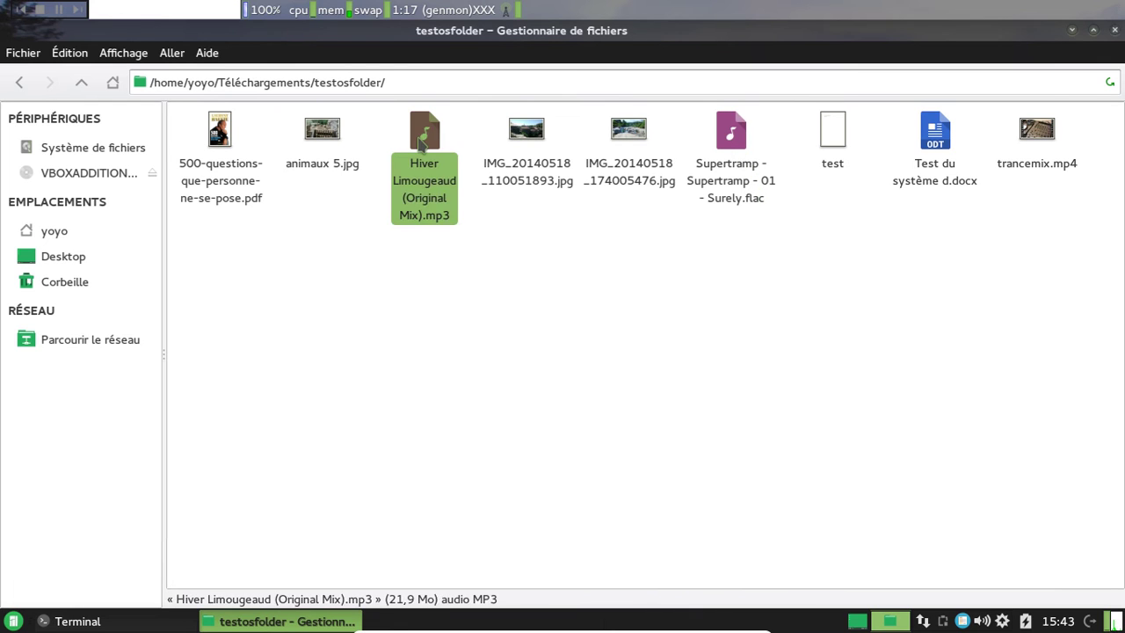
{"action": "left_click", "coordinate": [492, 183]}
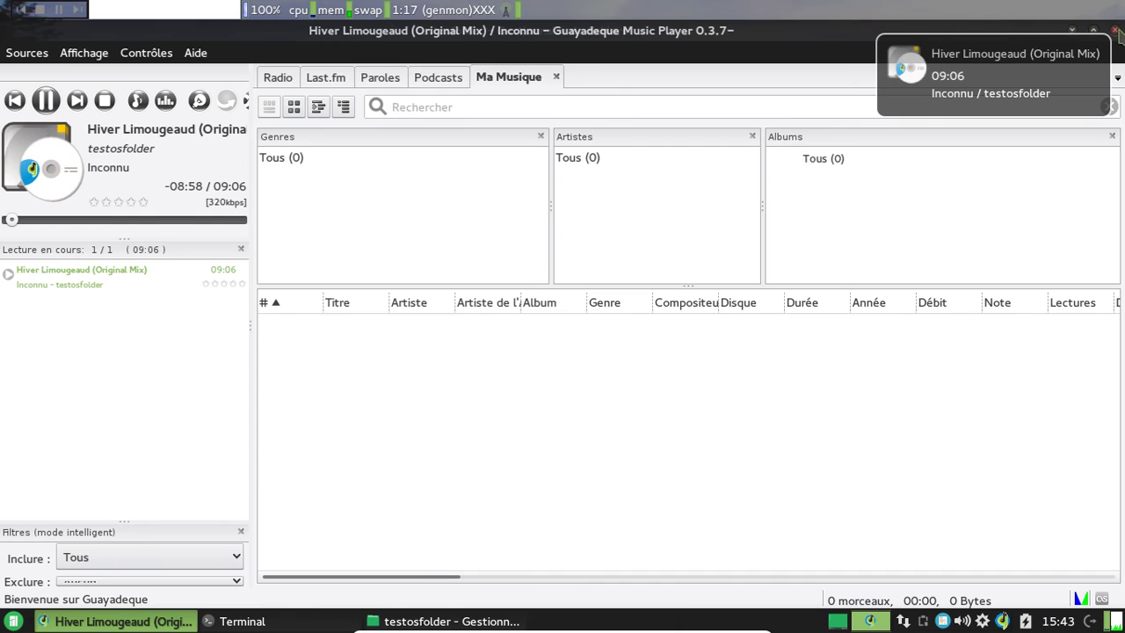
{"action": "left_click", "coordinate": [1115, 30]}
{"action": "left_click", "coordinate": [786, 400]}
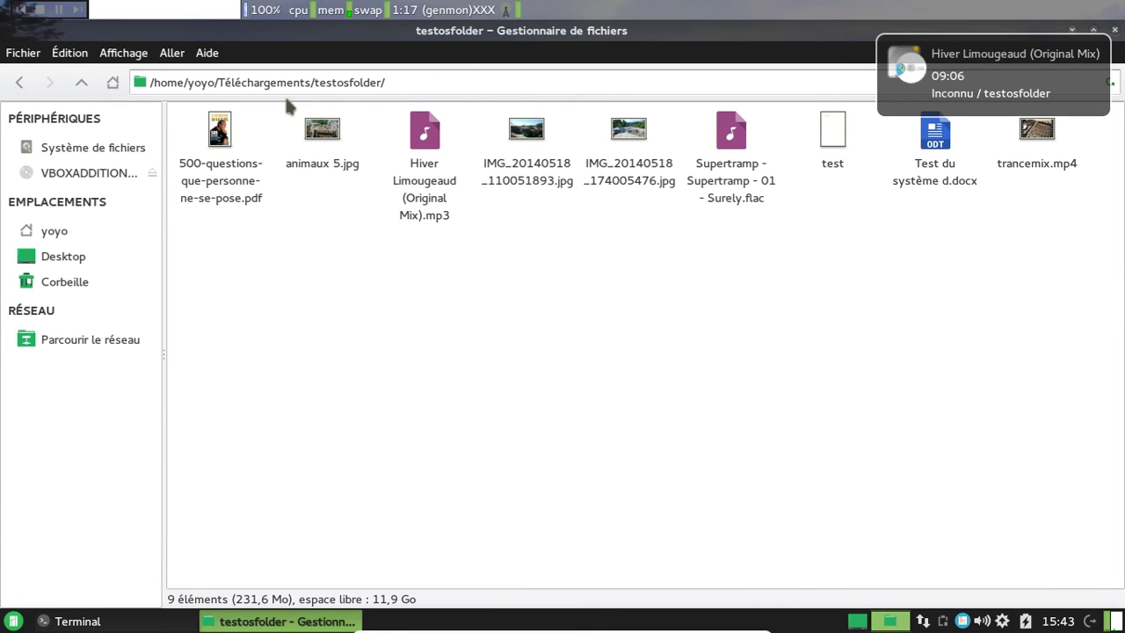
- Restore the testosfolder window to its smaller size, close it and Notes, and keep only the Terminal window open
{"action": "left_click", "coordinate": [1093, 30]}
{"action": "left_click_drag", "start_coordinate": [319, 31], "coordinate": [663, 109]}
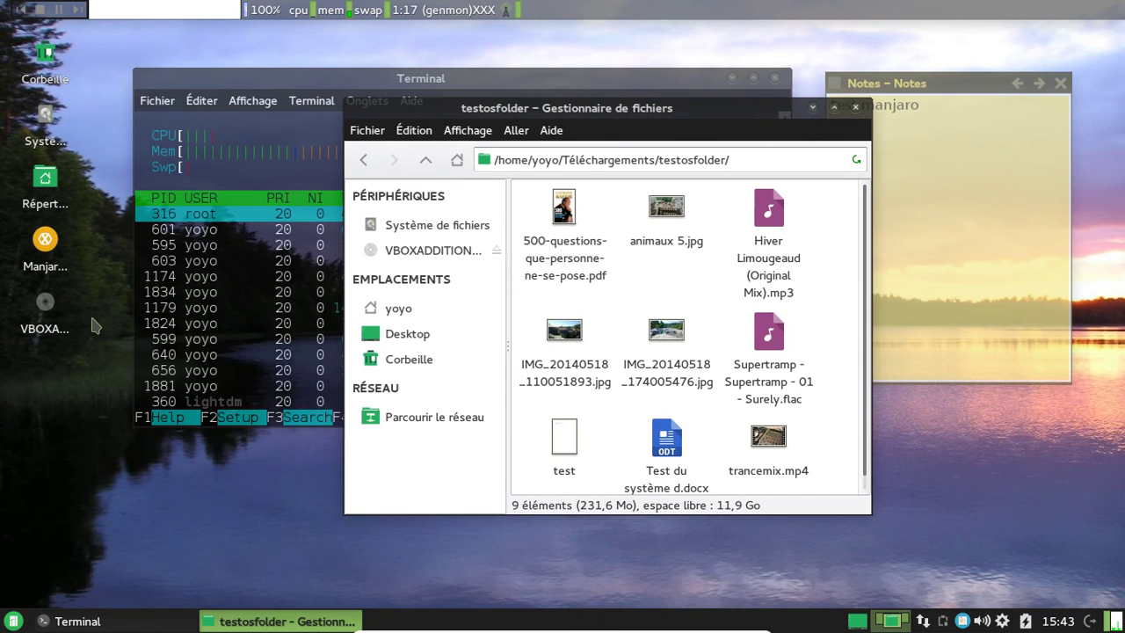
{"action": "left_click", "coordinate": [242, 87]}
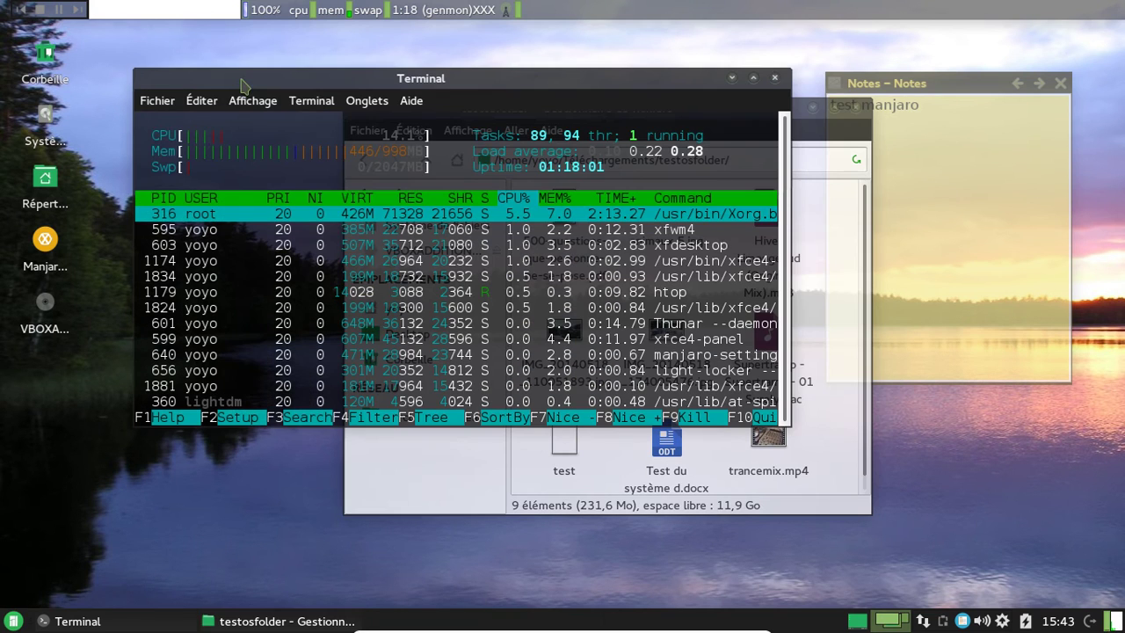
{"action": "left_click_drag", "start_coordinate": [239, 85], "coordinate": [210, 111]}
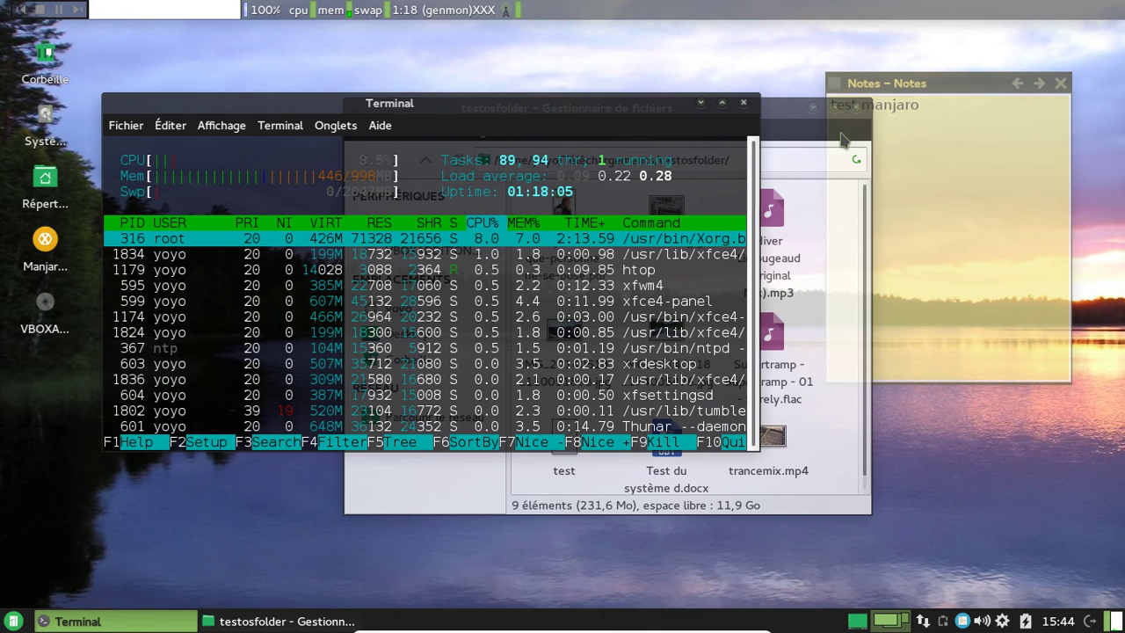
{"action": "left_click", "coordinate": [860, 110]}
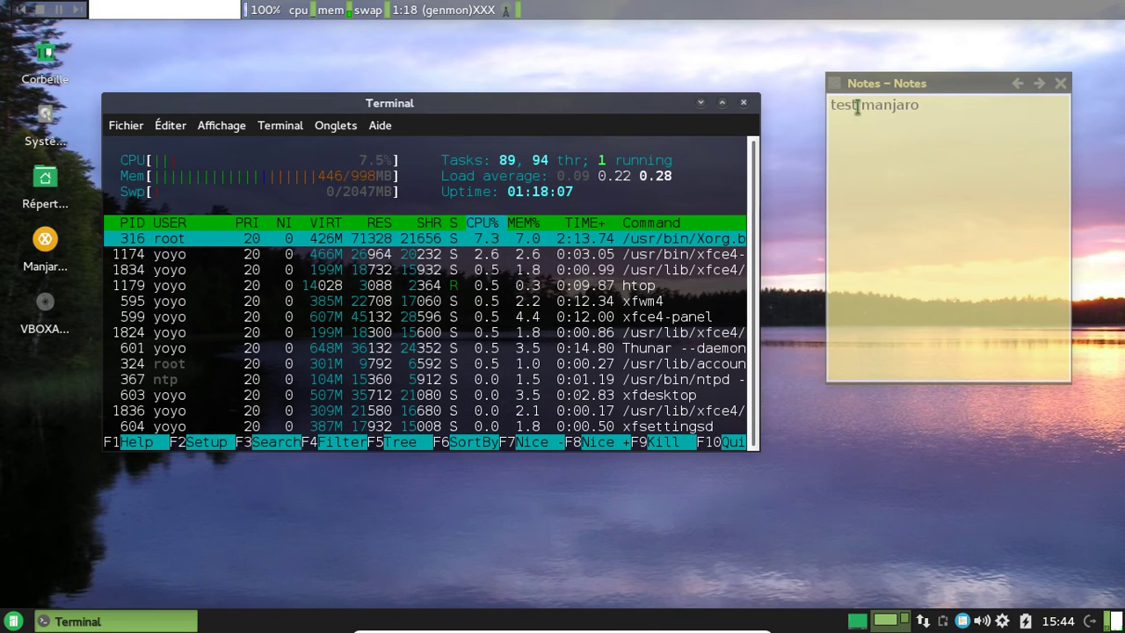
{"action": "left_click", "coordinate": [1062, 84]}
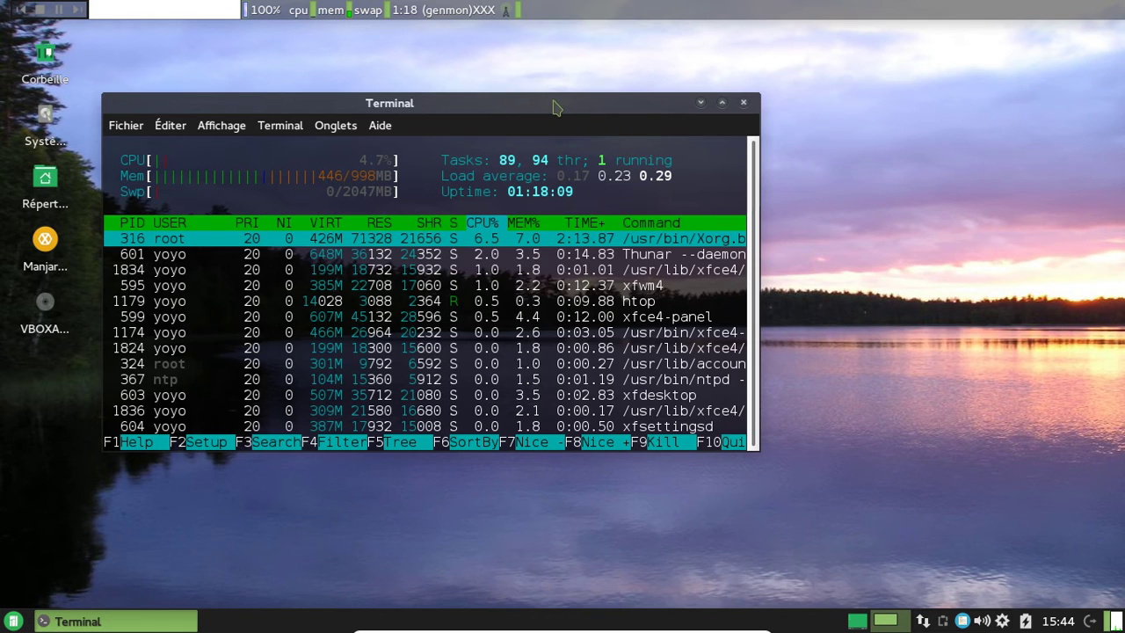
{"action": "left_click_drag", "start_coordinate": [557, 105], "coordinate": [585, 99]}
- Remove Tableau de bord 1, close the panel preferences and move the Terminal window clear of the desktop icons
{"action": "right_click", "coordinate": [685, 8]}
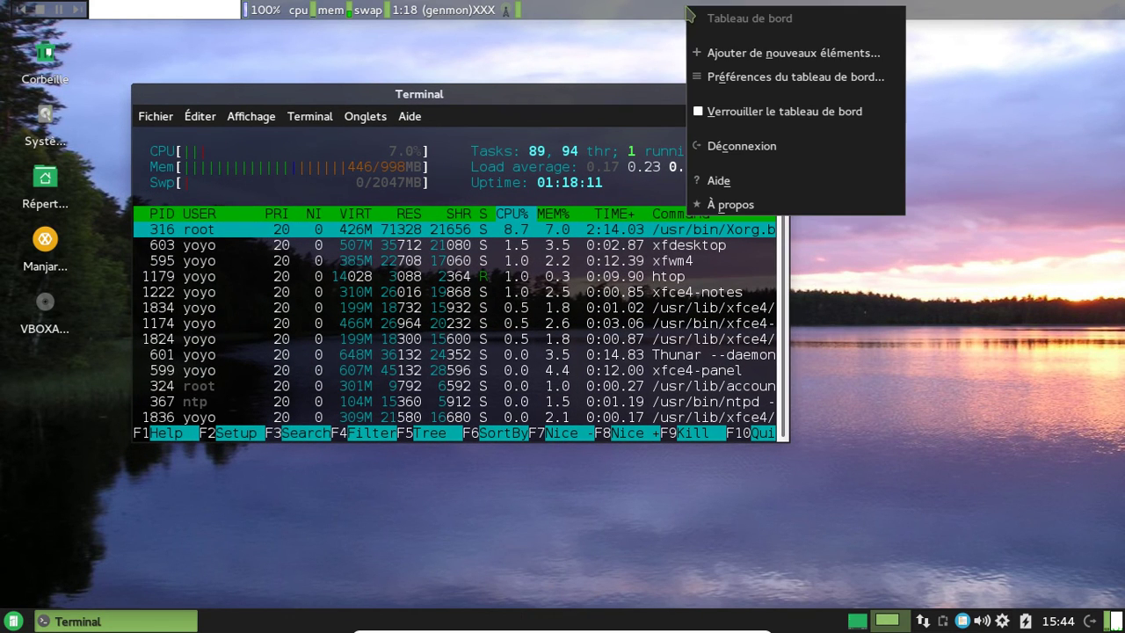
{"action": "left_click", "coordinate": [776, 77]}
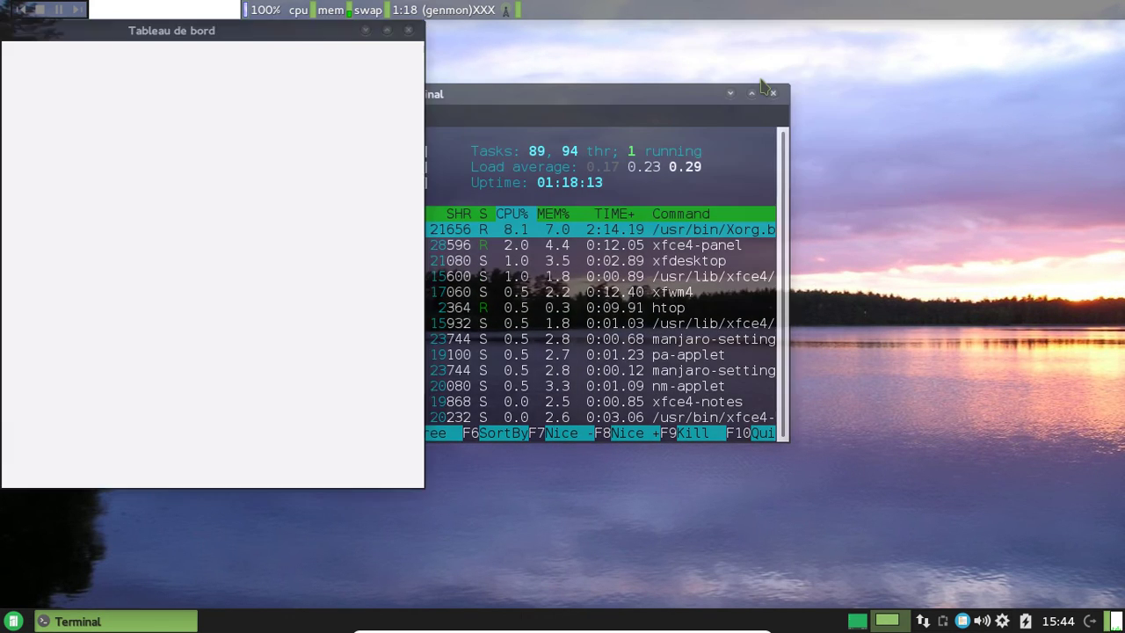
{"action": "left_click", "coordinate": [403, 112]}
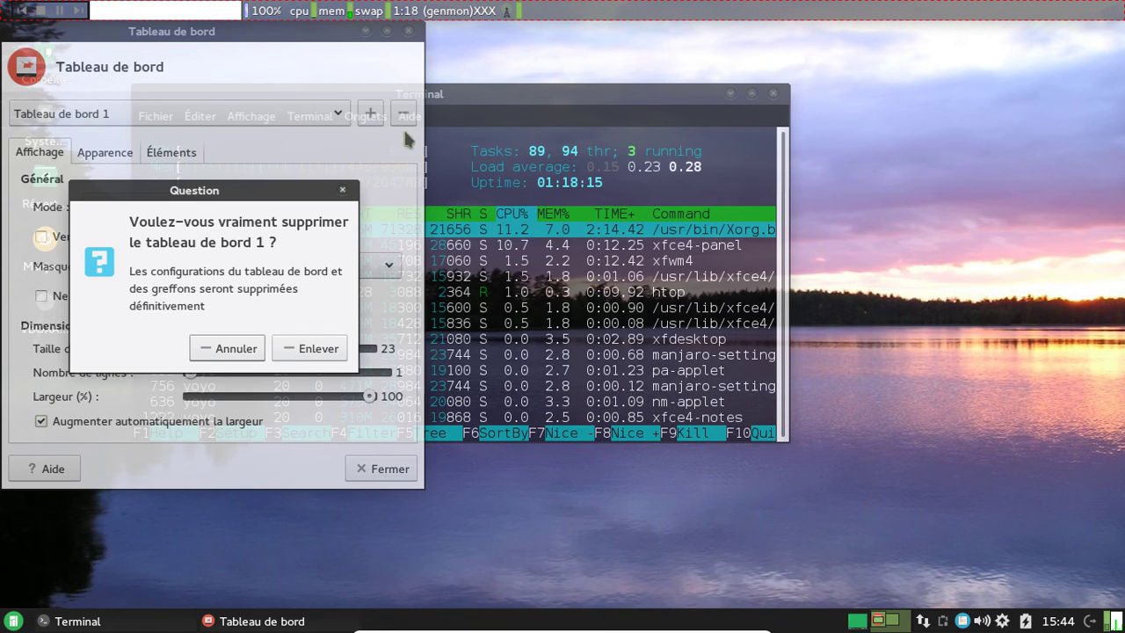
{"action": "left_click", "coordinate": [309, 349]}
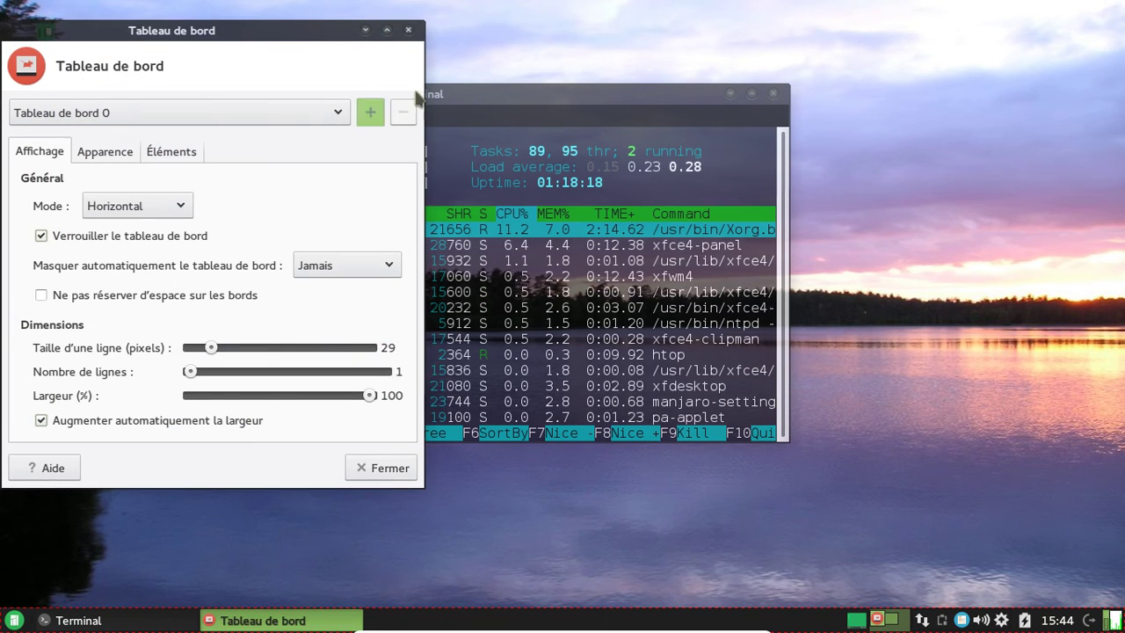
{"action": "left_click", "coordinate": [409, 31]}
{"action": "left_click_drag", "start_coordinate": [454, 100], "coordinate": [614, 100]}
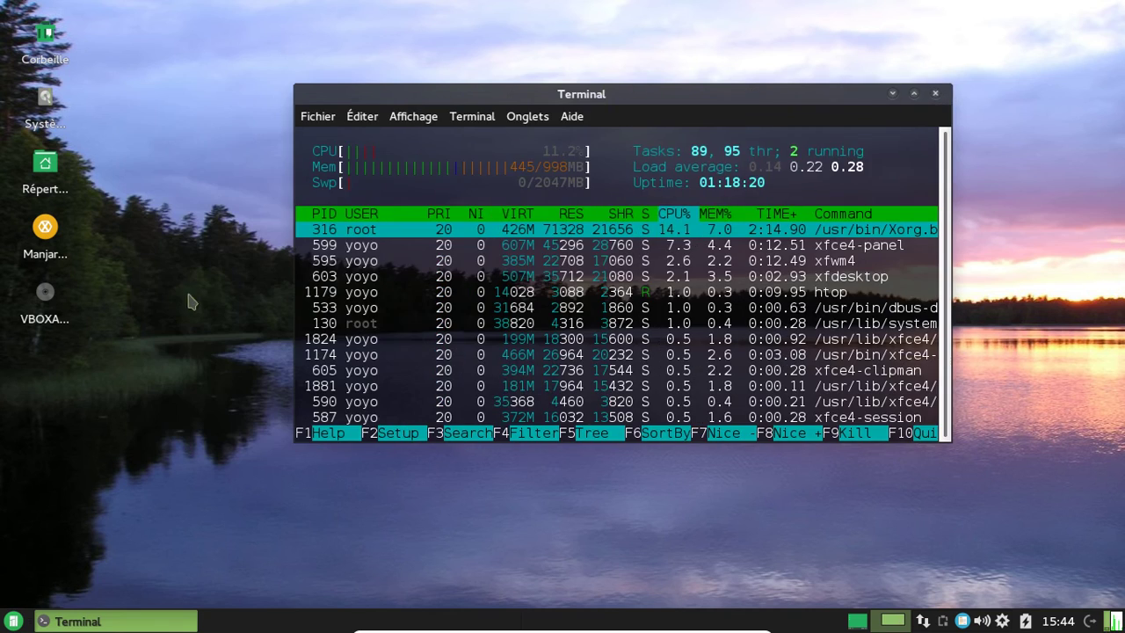
- Switch to the Firefox web browser and search Google for "arch linux"
{"action": "left_click", "coordinate": [14, 621]}
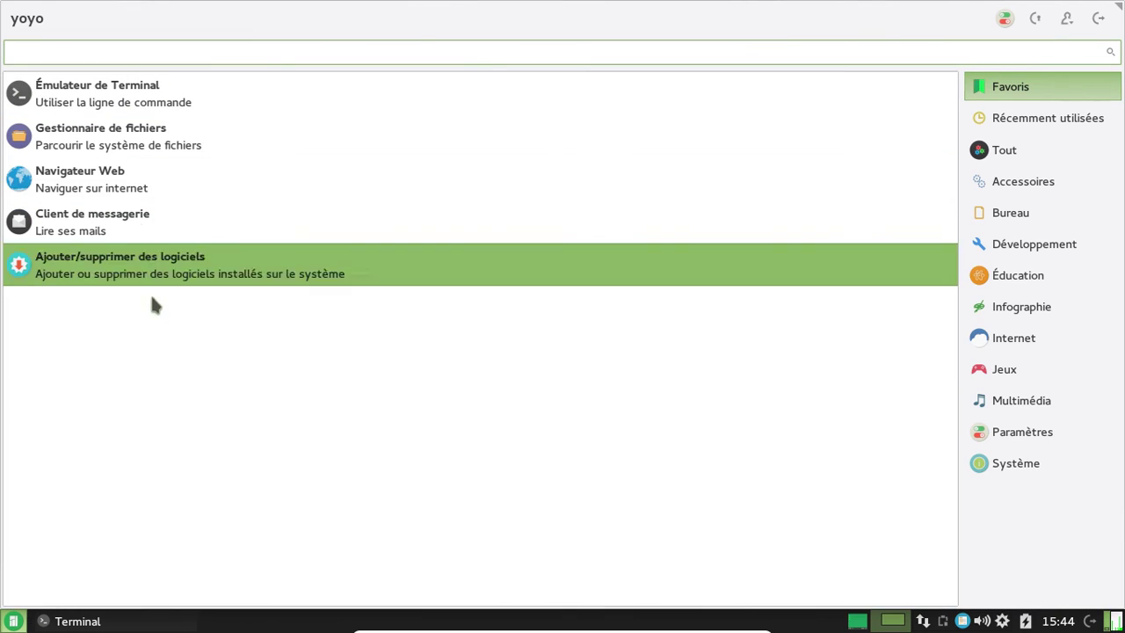
{"action": "left_click", "coordinate": [173, 193]}
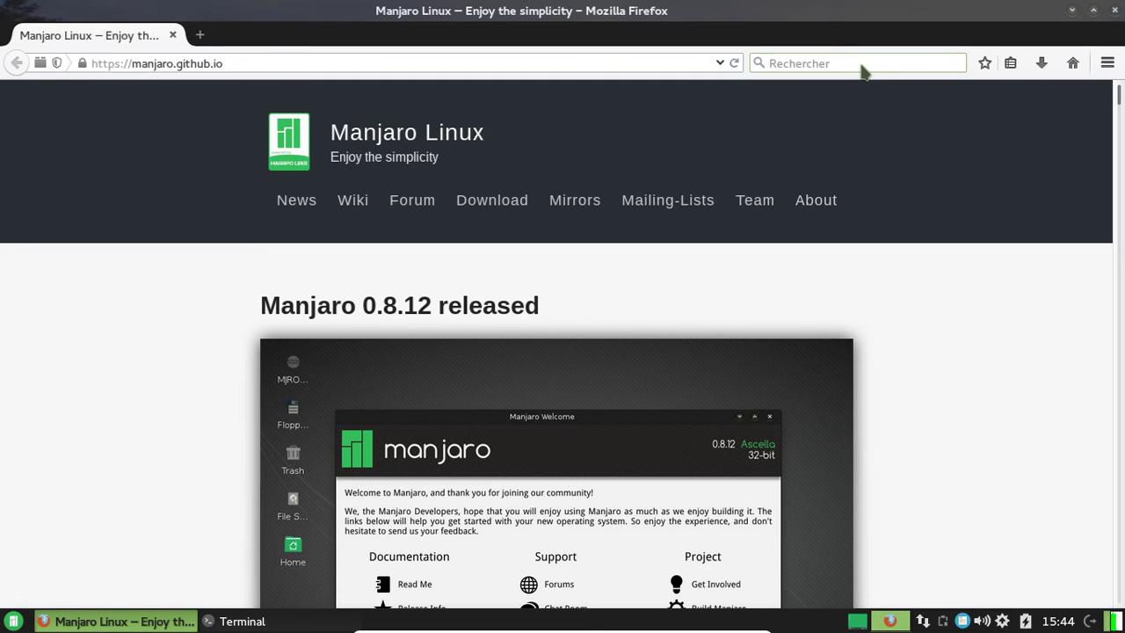
{"action": "type", "text": "arch"}
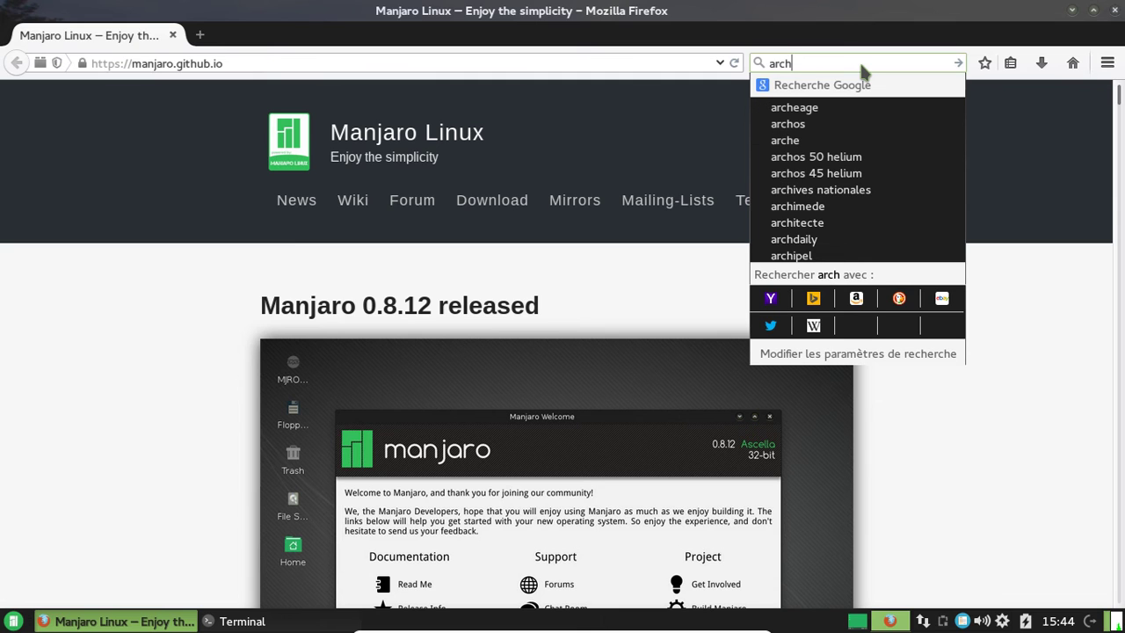
{"action": "type", "text": " linux"}
{"action": "key", "text": "Return"}
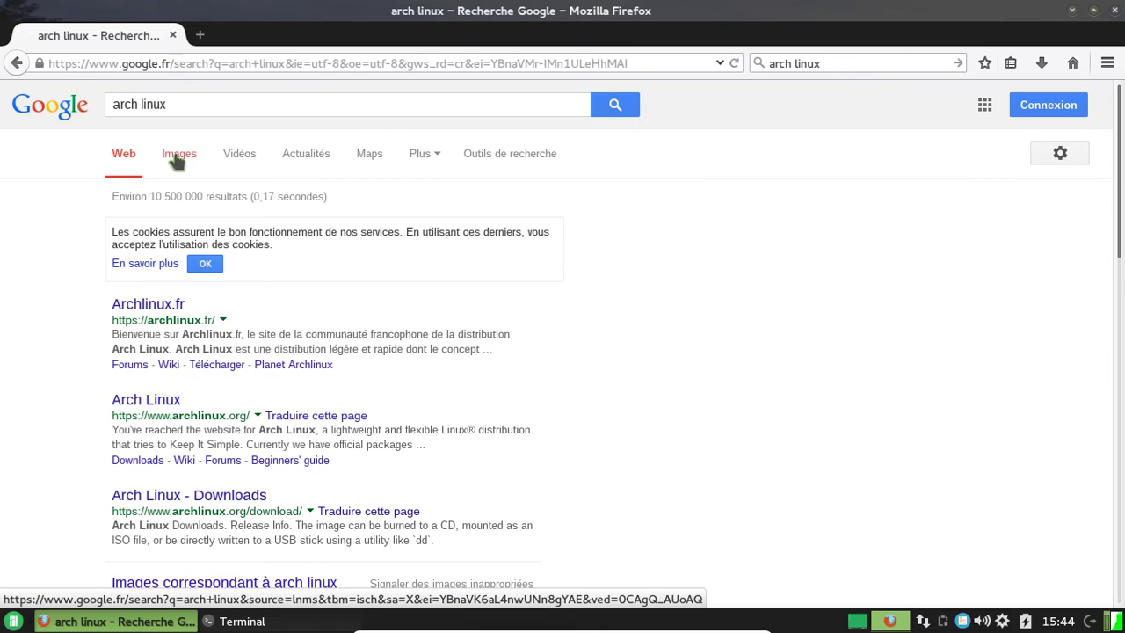
- Search Google Images for "arch linux theme" and accept the suggested spelling "archlinux theme"
{"action": "left_click", "coordinate": [179, 152]}
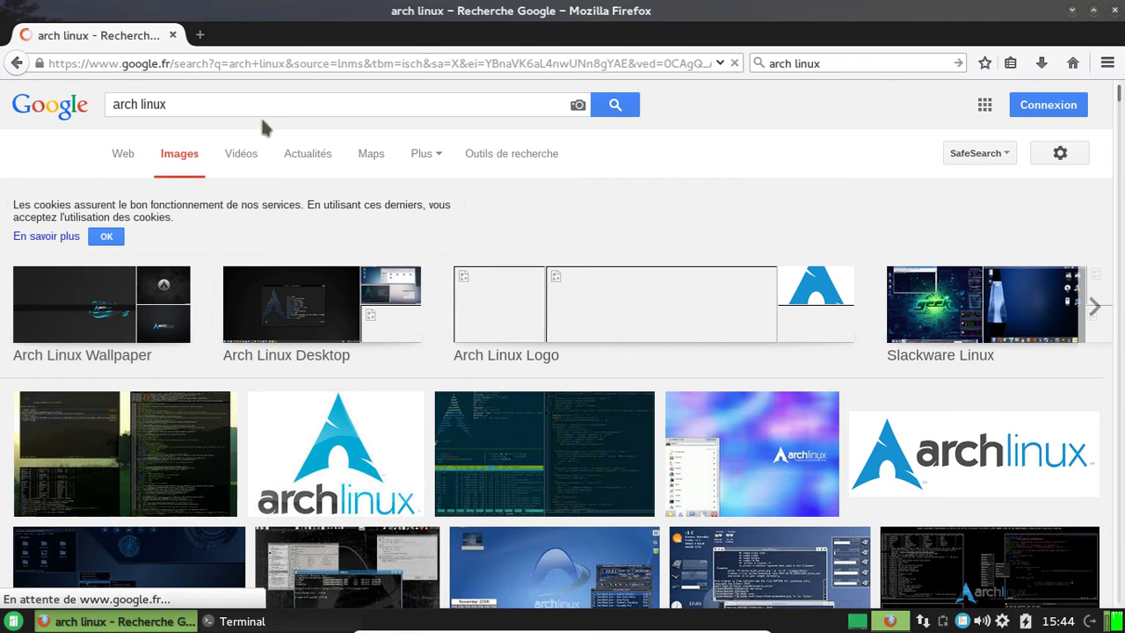
{"action": "left_click", "coordinate": [272, 104]}
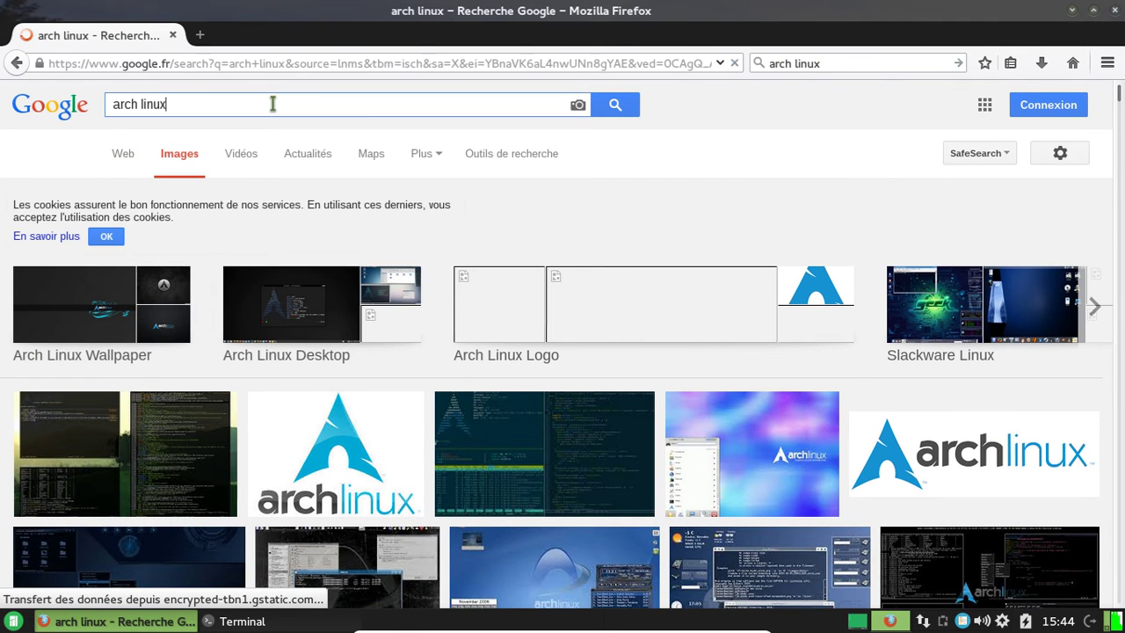
{"action": "type", "text": "theme"}
{"action": "key", "text": "Return"}
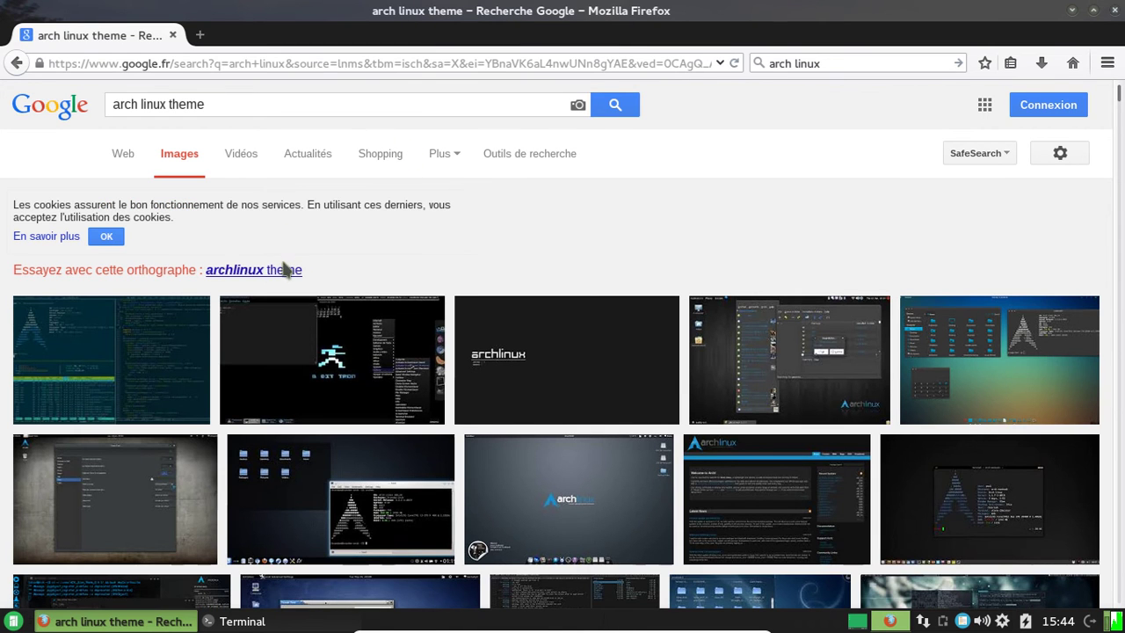
{"action": "left_click", "coordinate": [285, 271]}
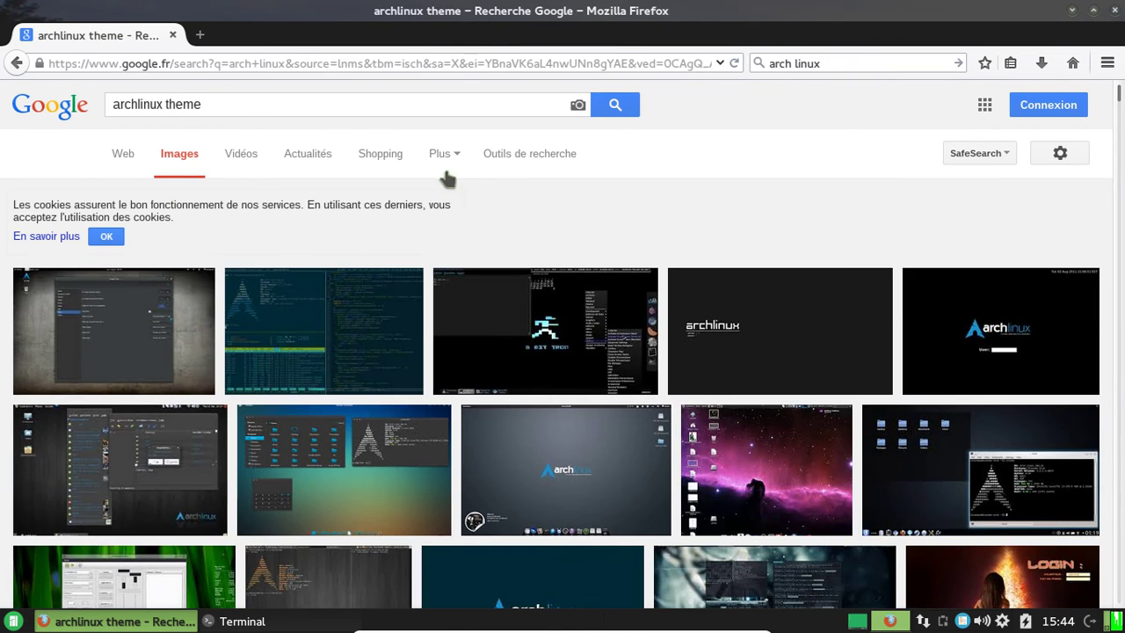
- Browse the archlinux theme images and open the black desktop screenshot featuring the 8 Bit Tron figure
{"action": "scroll", "coordinate": [474, 199], "scroll_direction": "down", "scroll_amount": 2}
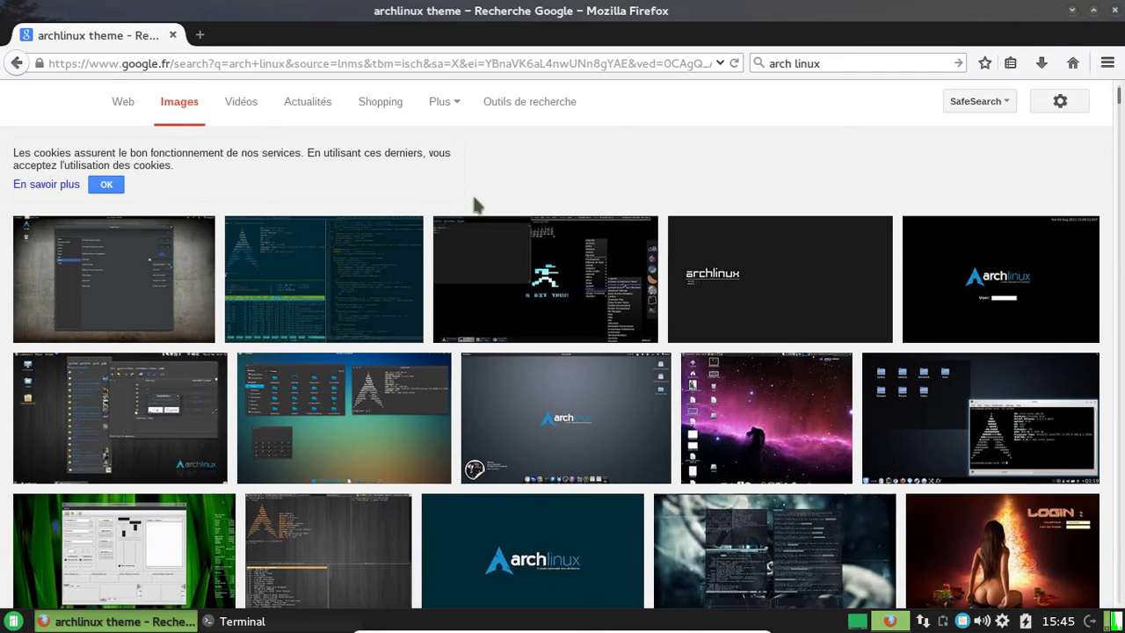
{"action": "scroll", "coordinate": [563, 281], "scroll_direction": "down", "scroll_amount": 1}
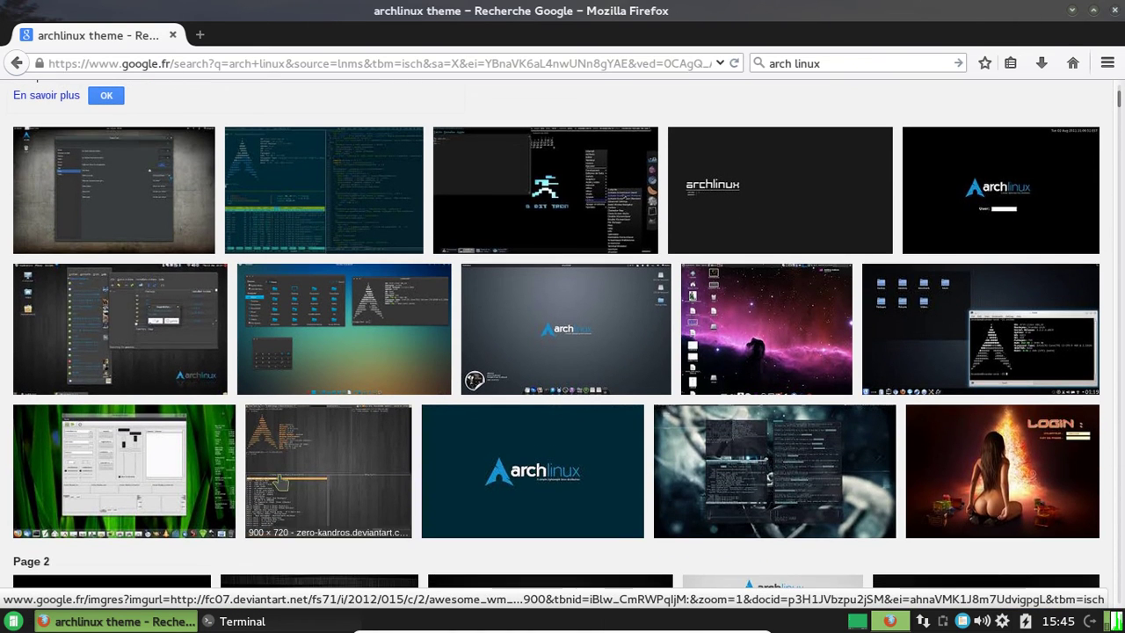
{"action": "scroll", "coordinate": [518, 334], "scroll_direction": "up", "scroll_amount": 1}
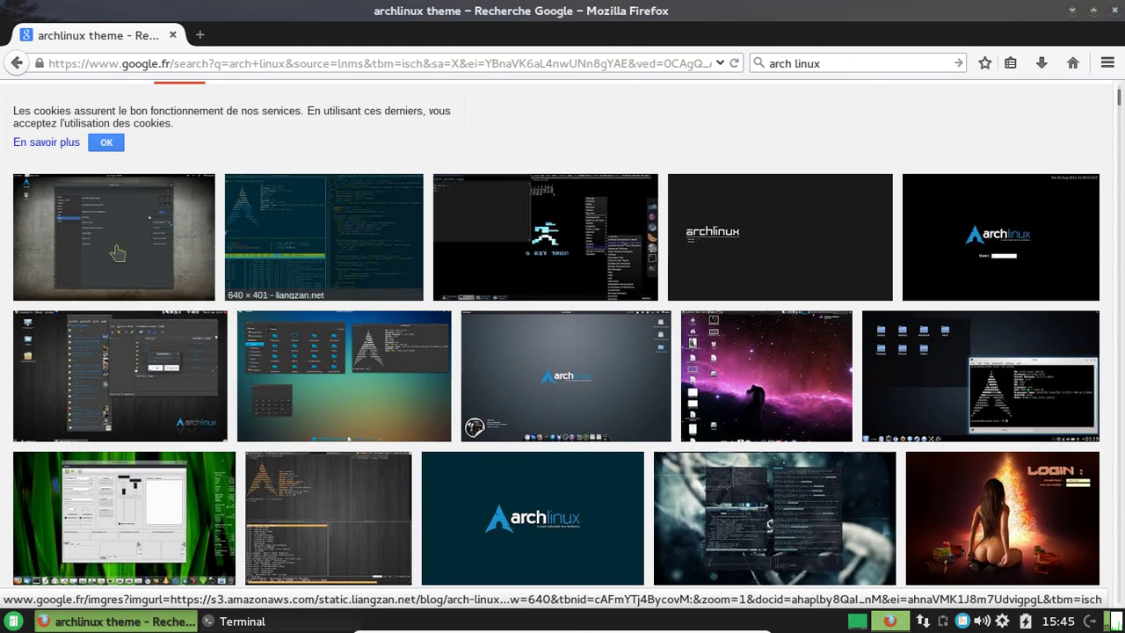
{"action": "left_click", "coordinate": [608, 239]}
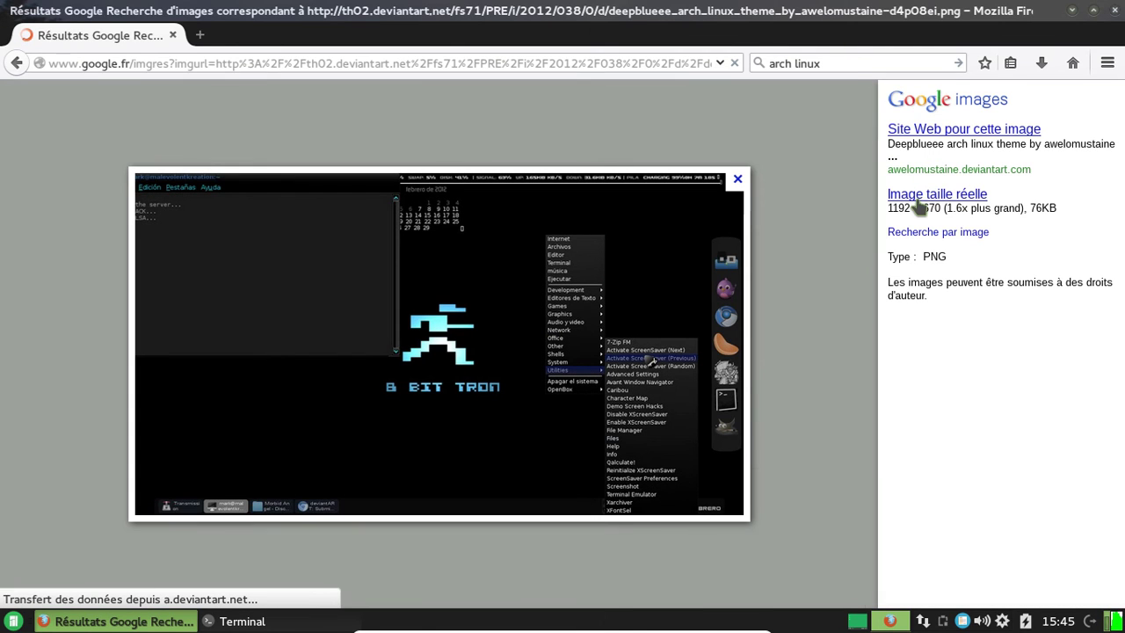
- View the 8 Bit Tron desktop screenshot at full size and return to the archlinux theme image results
{"action": "left_click", "coordinate": [918, 195]}
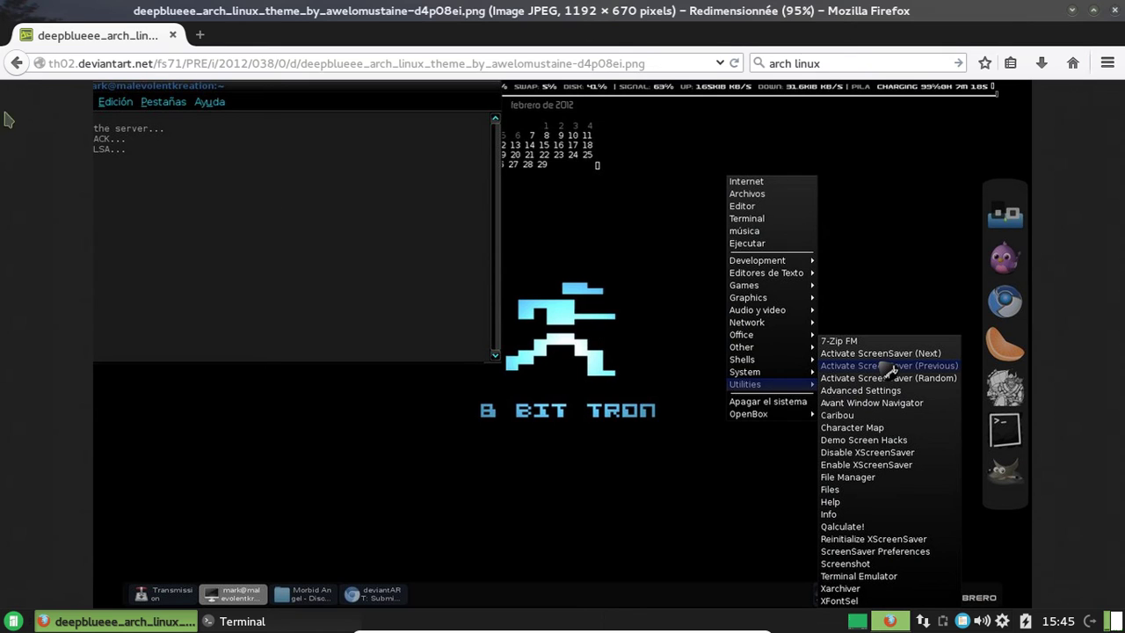
{"action": "left_click", "coordinate": [17, 64]}
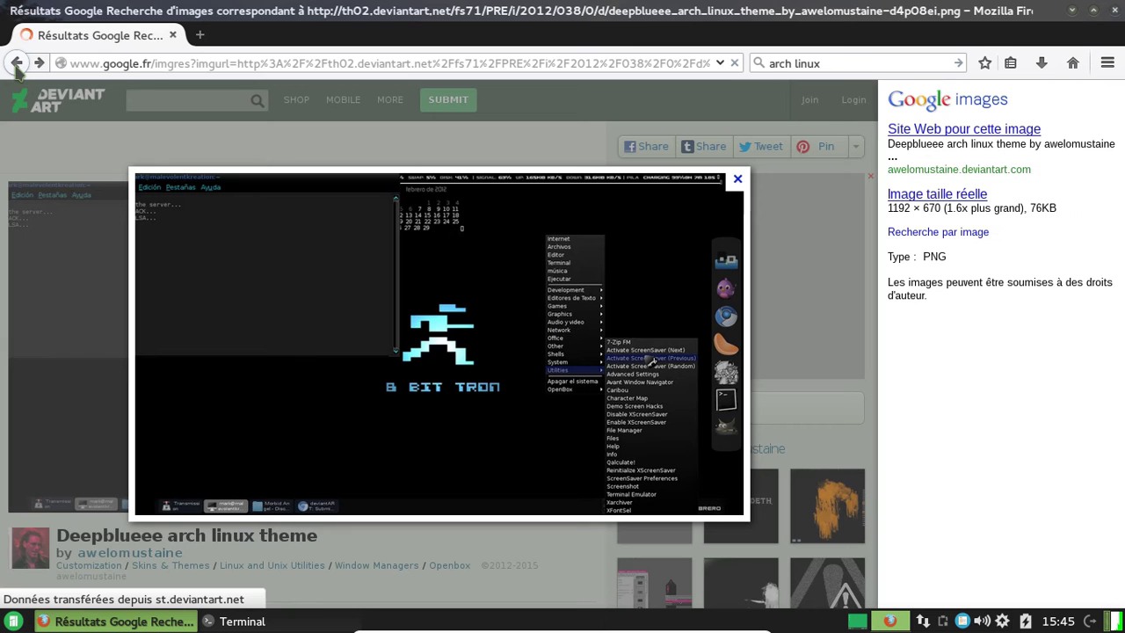
{"action": "left_click", "coordinate": [17, 64]}
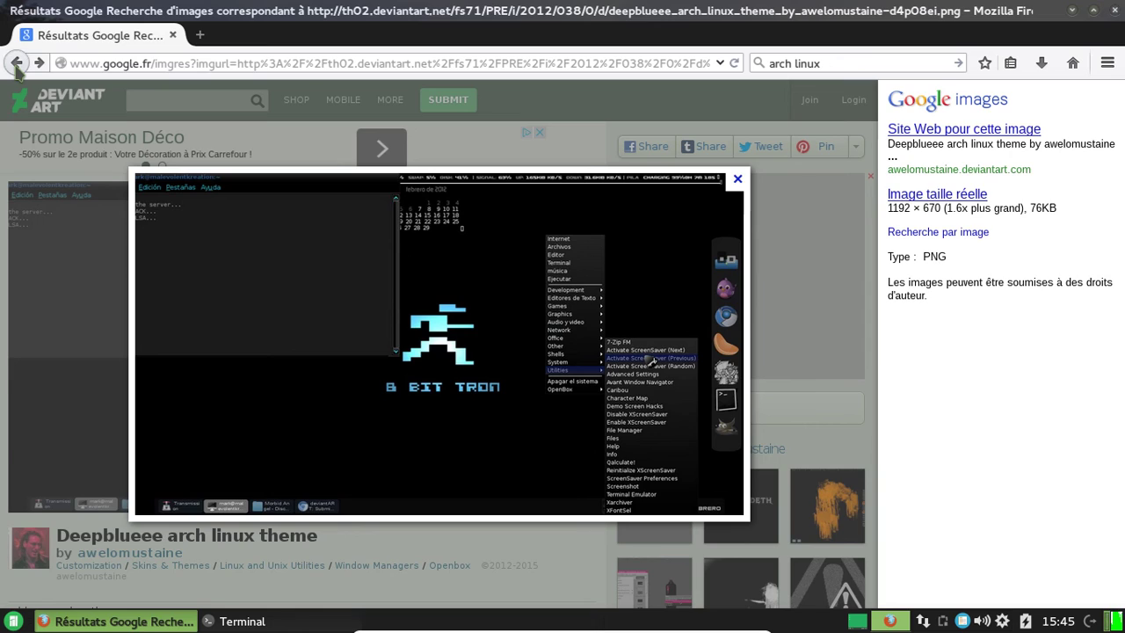
- Browse further down the archlinux theme images and open the hackforums.net desktop screenshot at full size
{"action": "scroll", "coordinate": [475, 403], "scroll_direction": "down", "scroll_amount": 3}
{"action": "scroll", "coordinate": [474, 402], "scroll_direction": "down", "scroll_amount": 8}
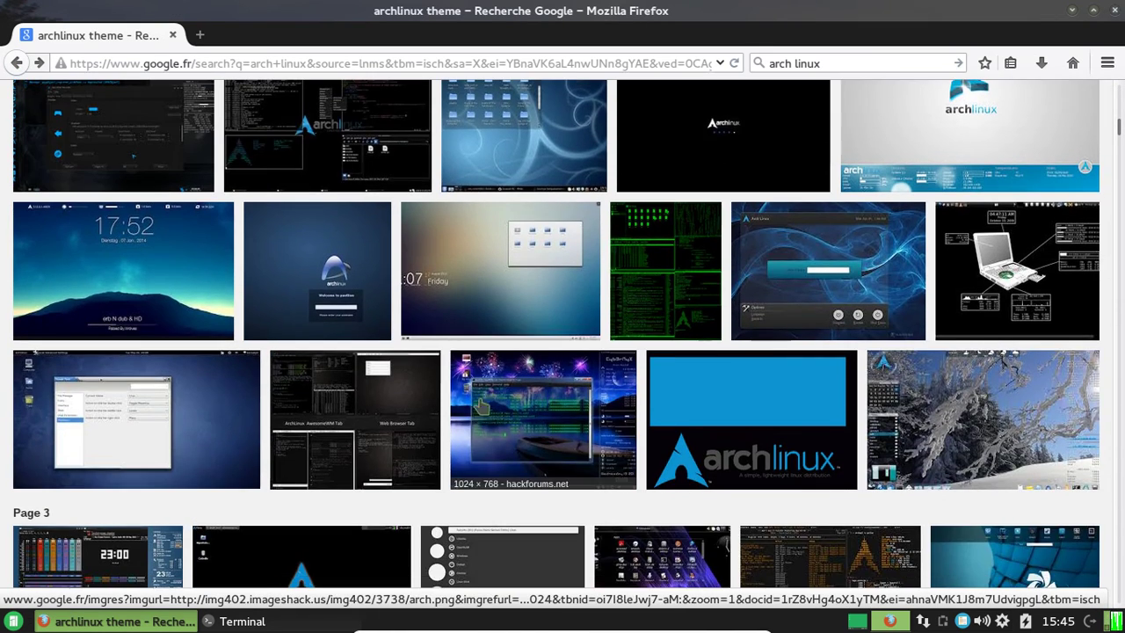
{"action": "scroll", "coordinate": [423, 263], "scroll_direction": "down", "scroll_amount": 2}
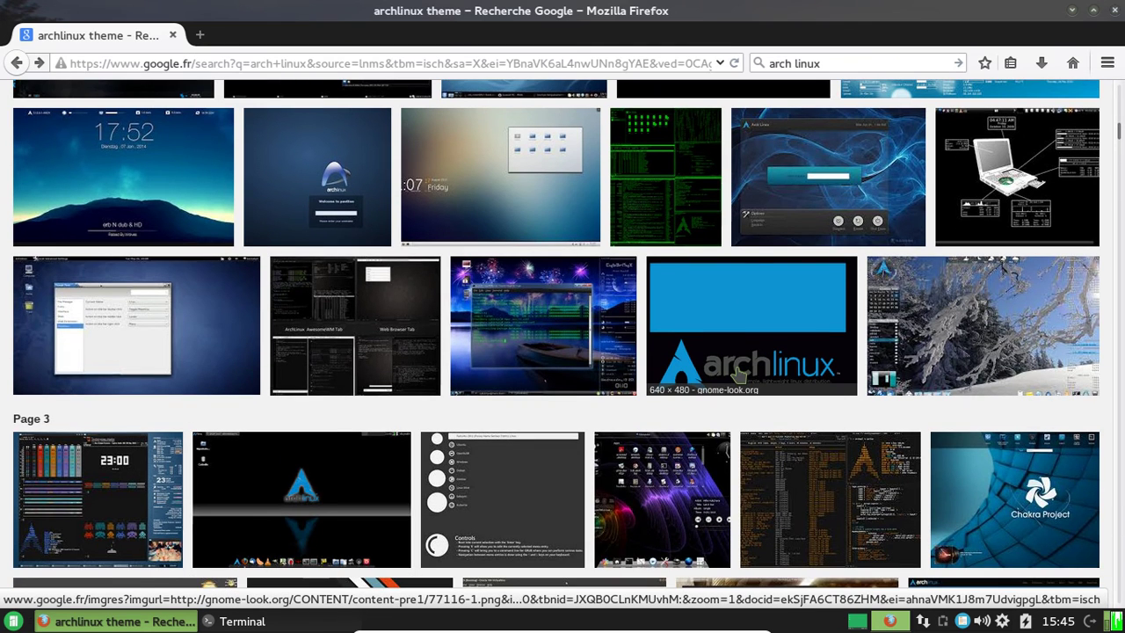
{"action": "left_click", "coordinate": [594, 341]}
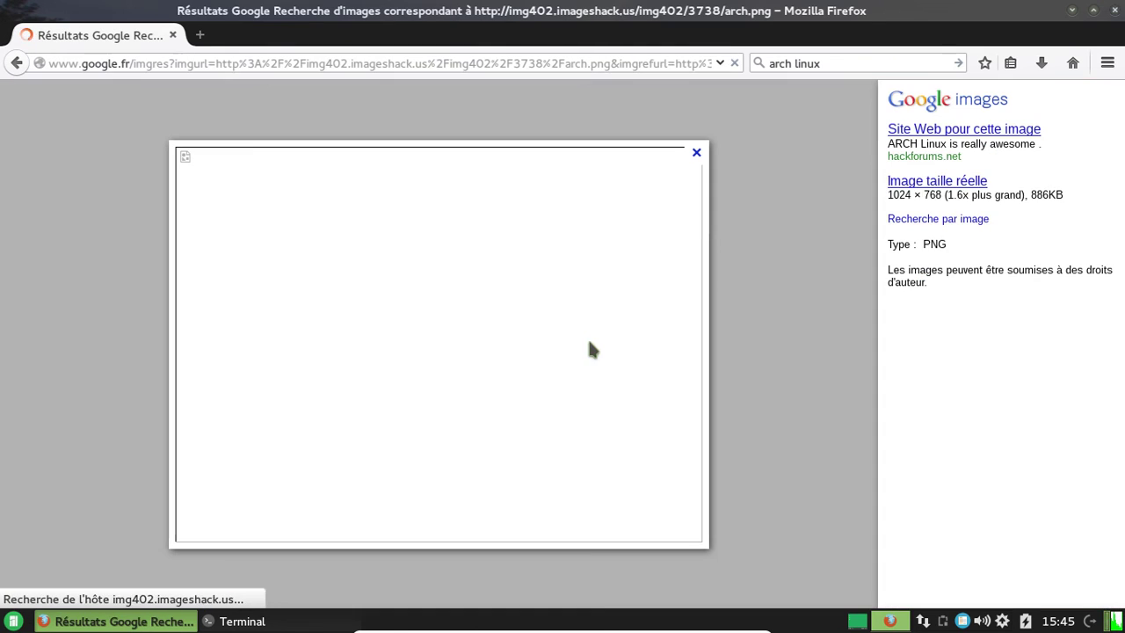
{"action": "left_click", "coordinate": [927, 181]}
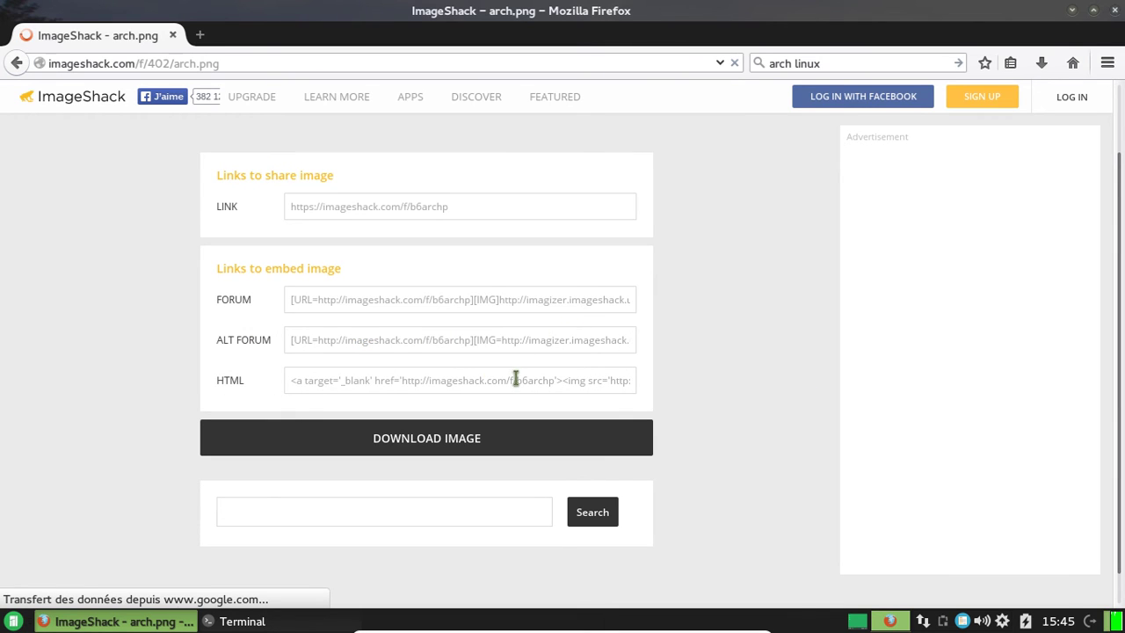
{"action": "left_click", "coordinate": [16, 64]}
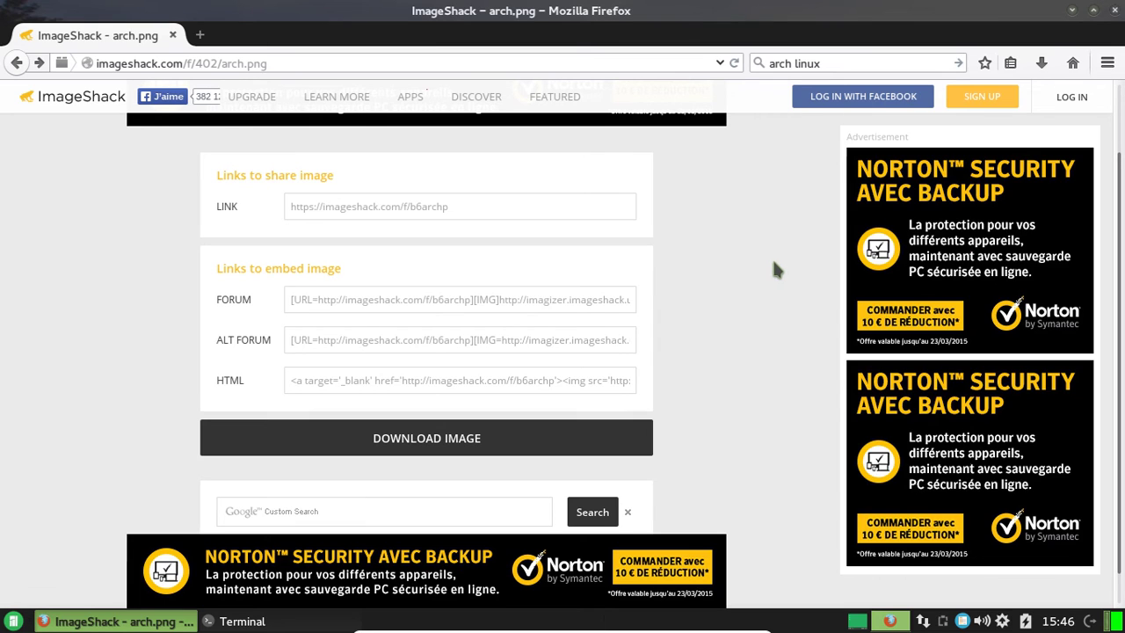
- Close Firefox and reposition the Terminal window running htop in the upper middle of the desktop, clear of the icons
{"action": "left_click", "coordinate": [1115, 9]}
{"action": "left_click_drag", "start_coordinate": [797, 101], "coordinate": [801, 91]}
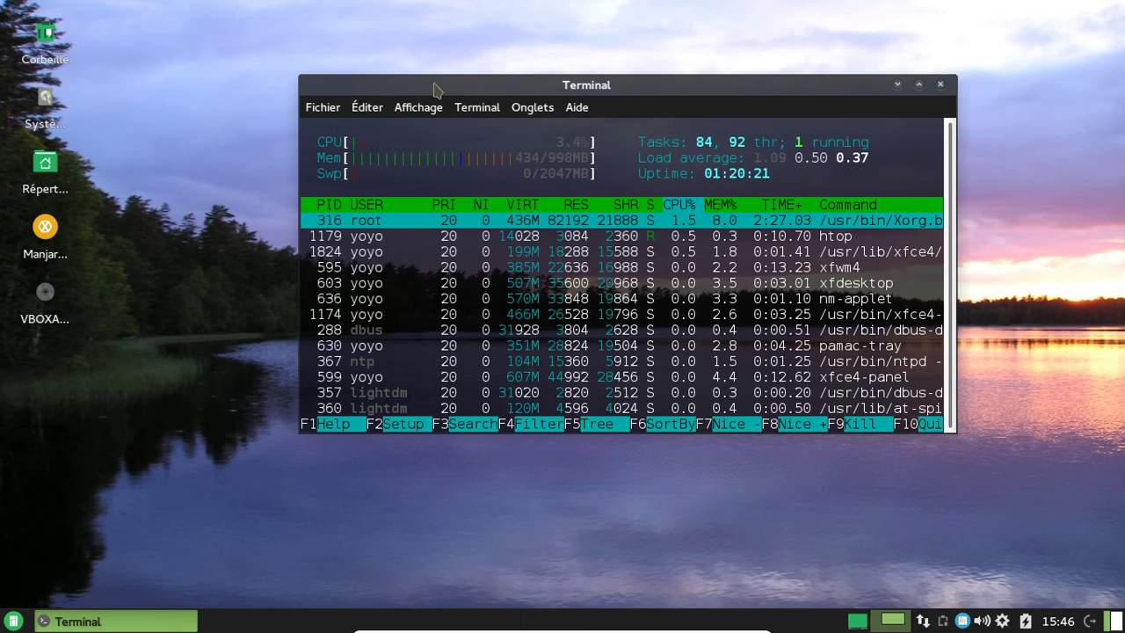
{"action": "left_click_drag", "start_coordinate": [437, 88], "coordinate": [408, 85]}
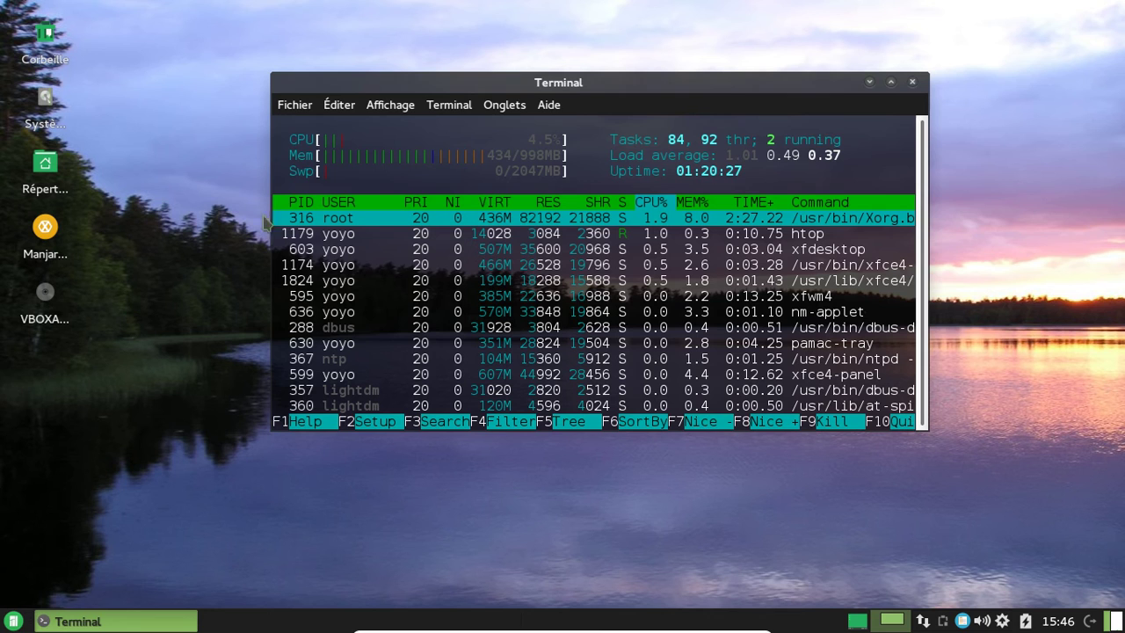
{"action": "left_click_drag", "start_coordinate": [497, 87], "coordinate": [515, 92]}
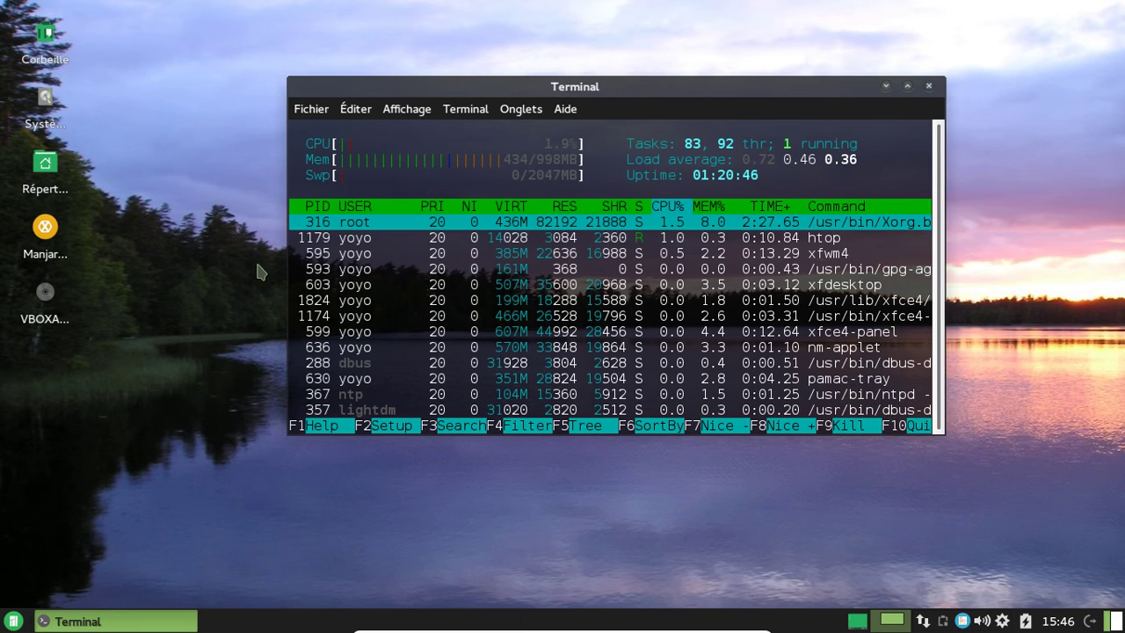
{"action": "left_click_drag", "start_coordinate": [552, 90], "coordinate": [521, 86]}
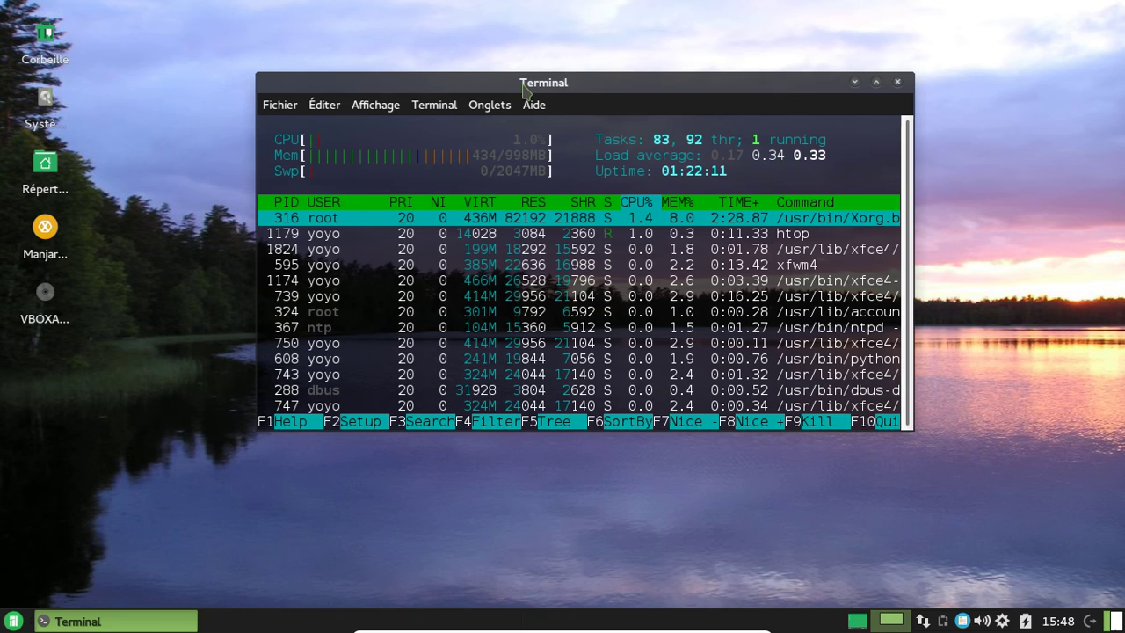
- Open the home folder from the desktop and maximize the file manager window
{"action": "double_click", "coordinate": [44, 163]}
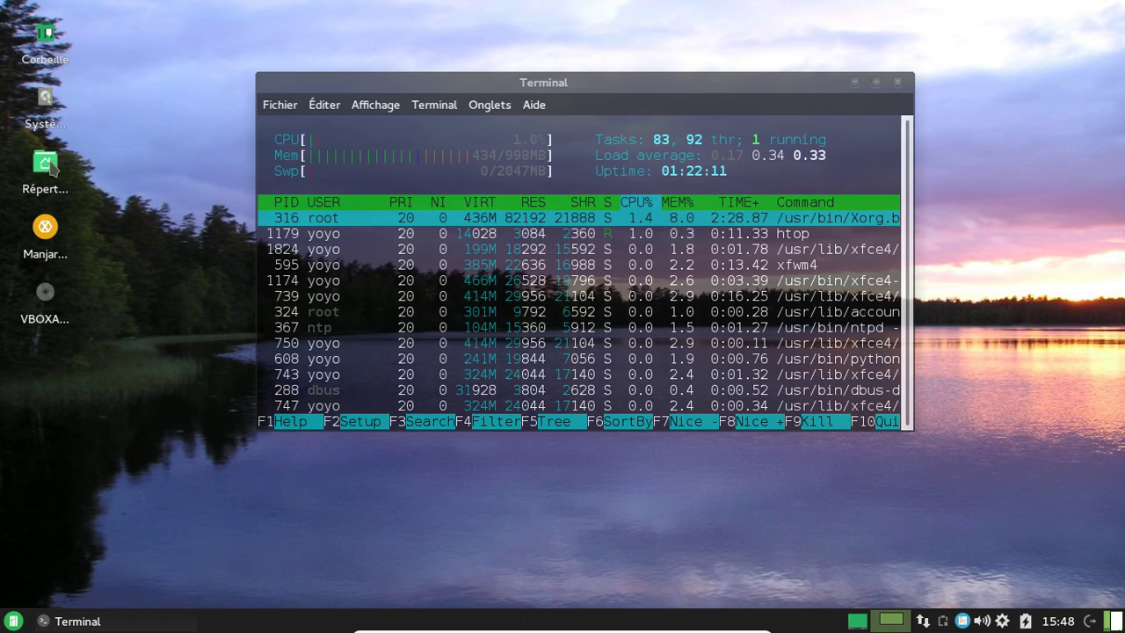
{"action": "double_click", "coordinate": [346, 13]}
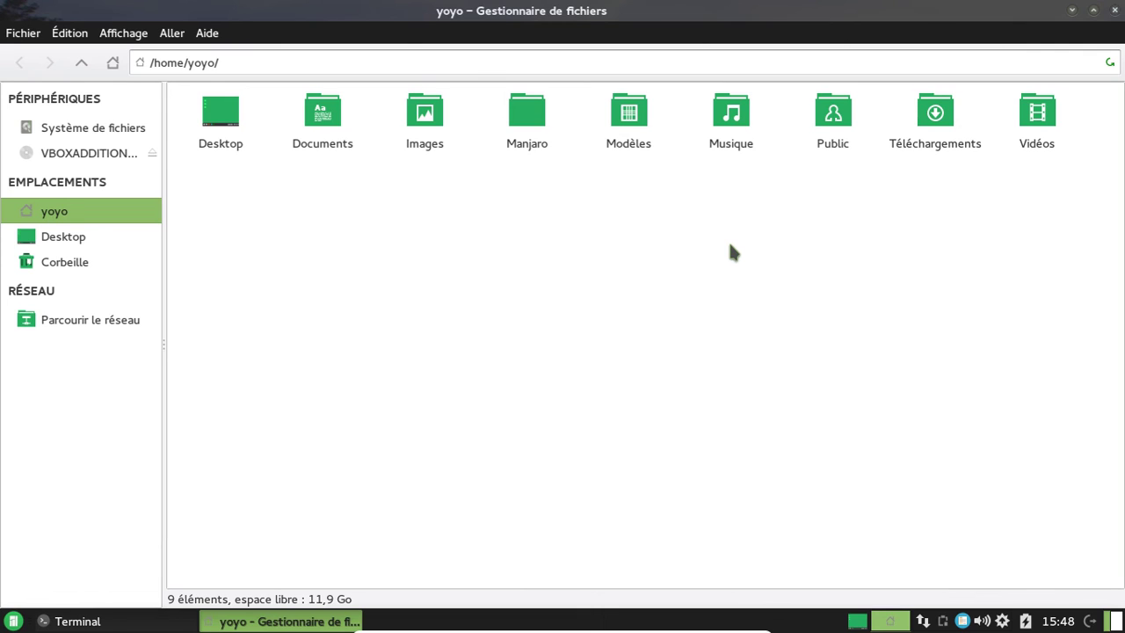
- Examine the applications in the Infographie, Éducation and Bureau categories of the application launcher
{"action": "key", "text": "super"}
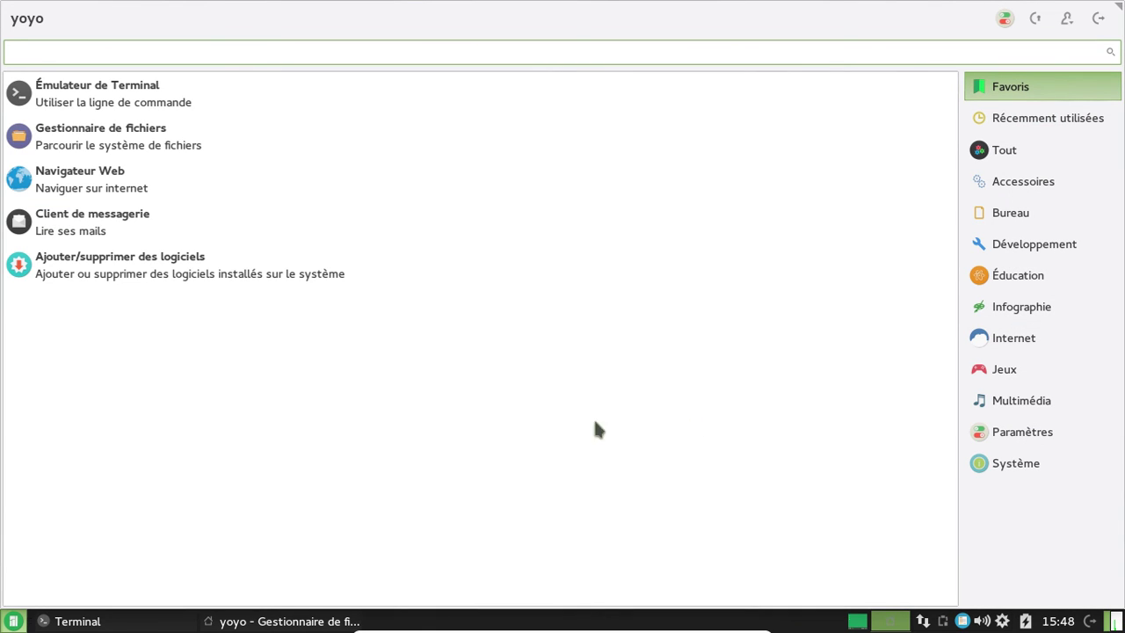
{"action": "left_click", "coordinate": [1048, 219]}
{"action": "left_click", "coordinate": [1039, 303]}
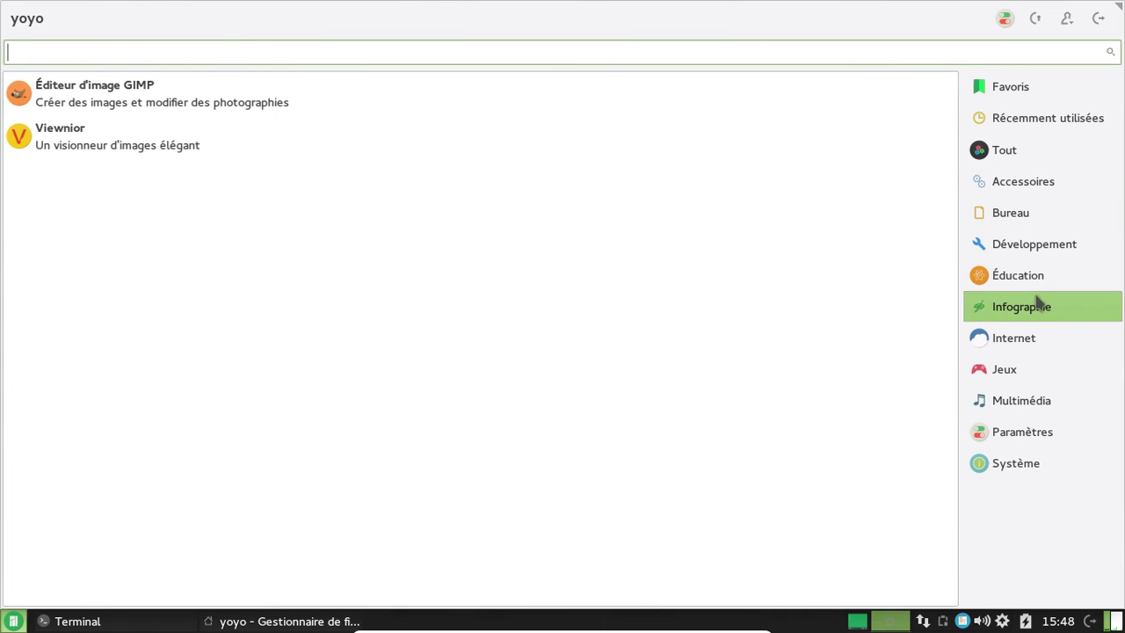
{"action": "left_click", "coordinate": [1044, 280]}
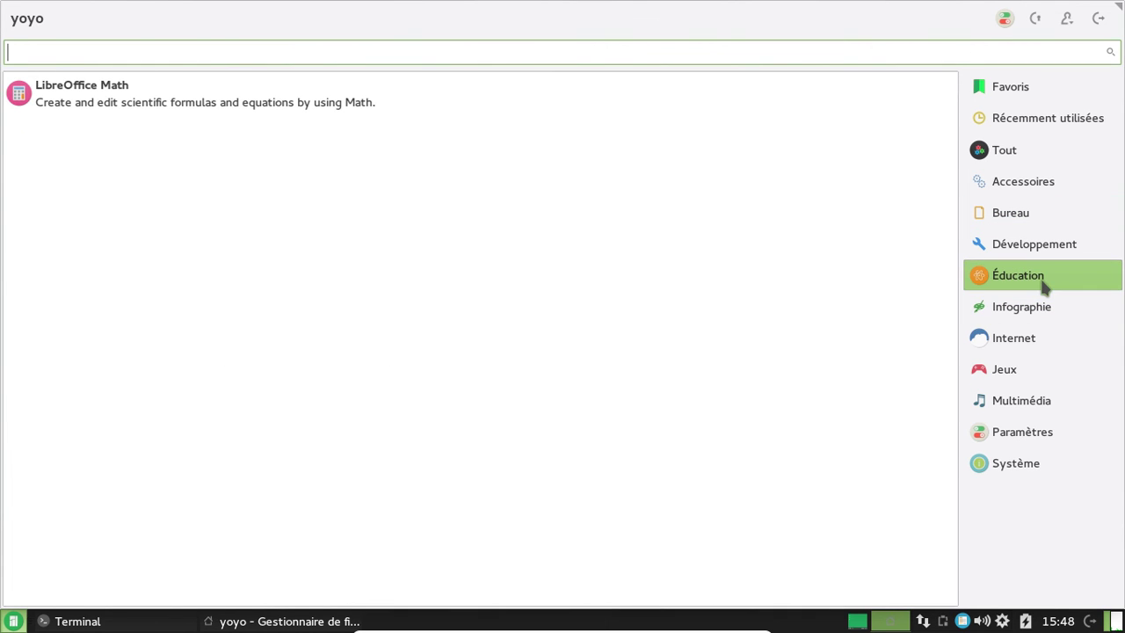
{"action": "left_click", "coordinate": [1038, 215]}
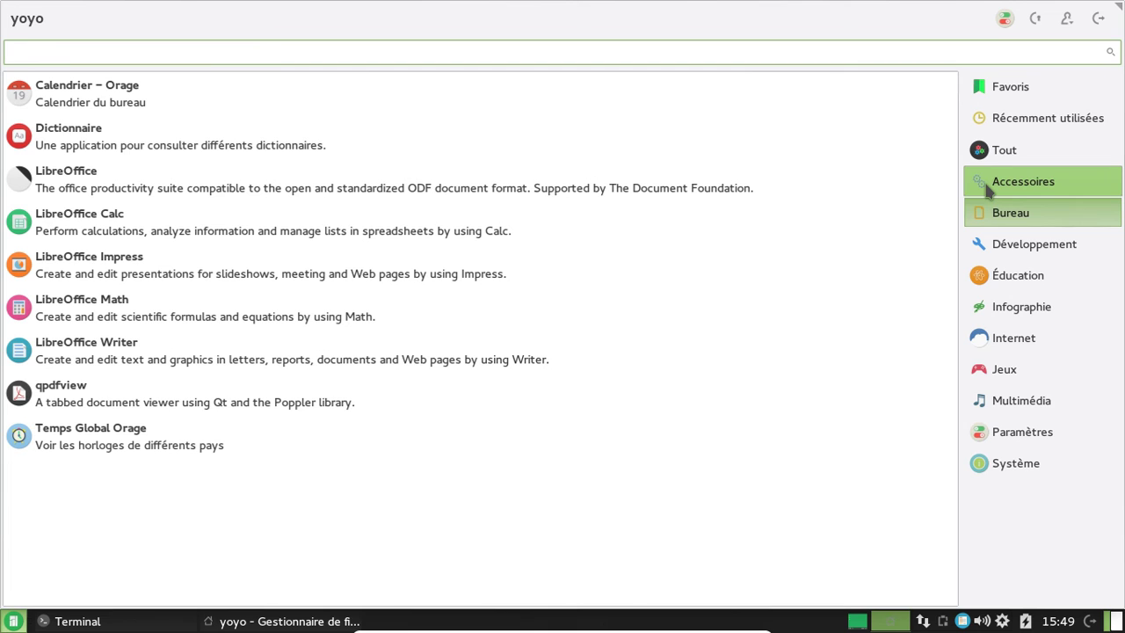
- Inspect the Radio and Paroles views of Guayadeque Music Player, launched from the Multimédia applications, and close the player
{"action": "left_click", "coordinate": [1074, 403]}
{"action": "left_click", "coordinate": [138, 83]}
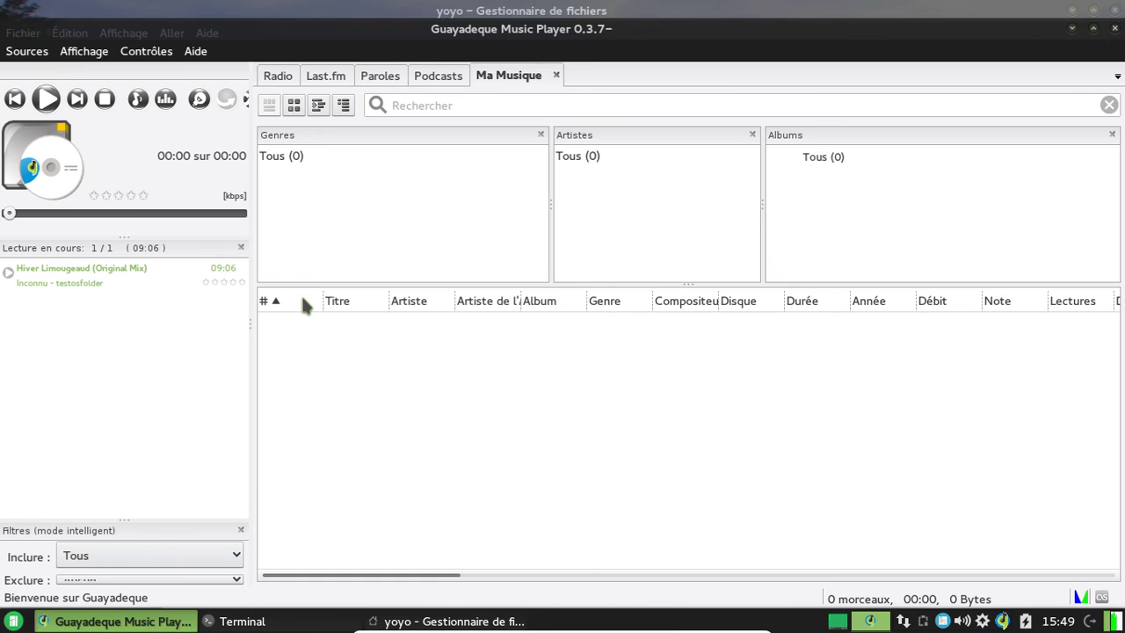
{"action": "left_click", "coordinate": [285, 78]}
{"action": "left_click", "coordinate": [397, 77]}
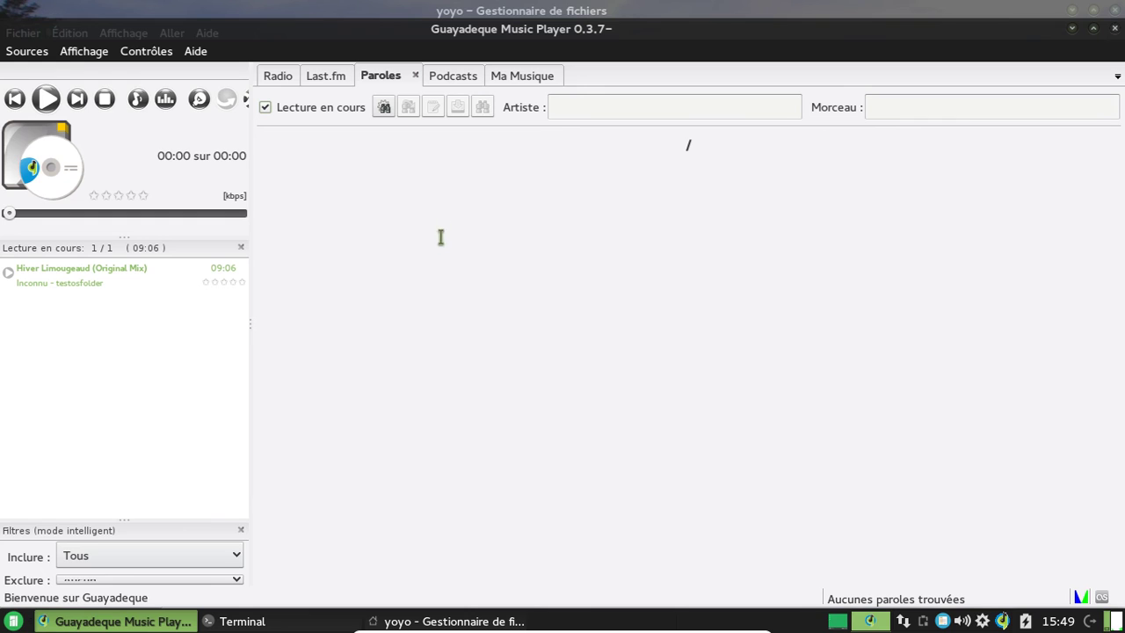
{"action": "left_click", "coordinate": [1094, 29]}
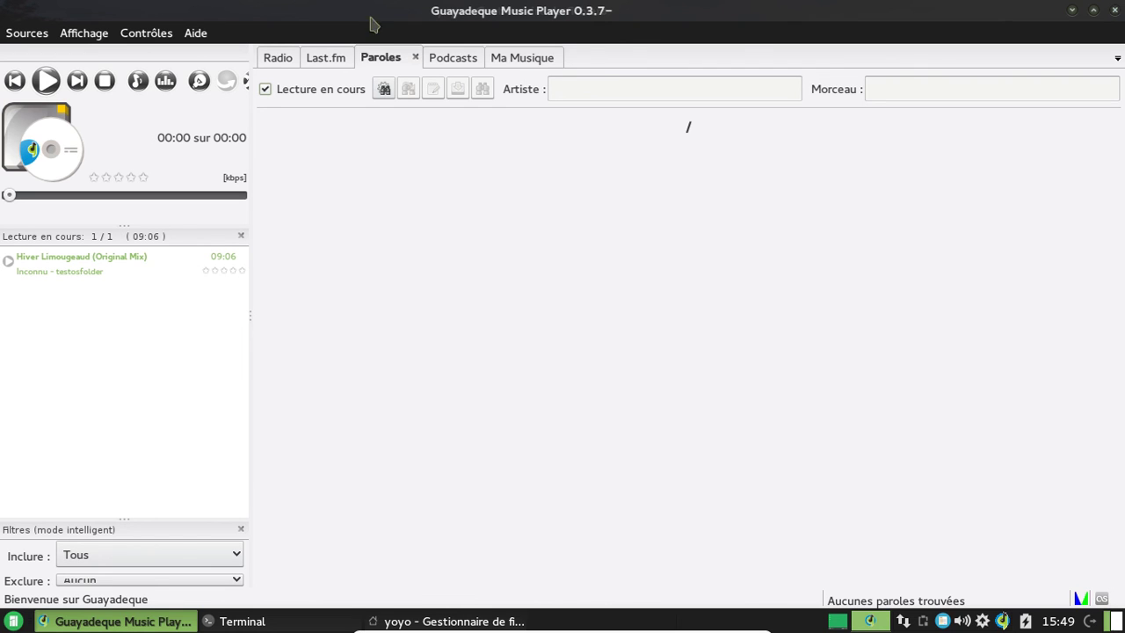
{"action": "left_click", "coordinate": [1115, 10]}
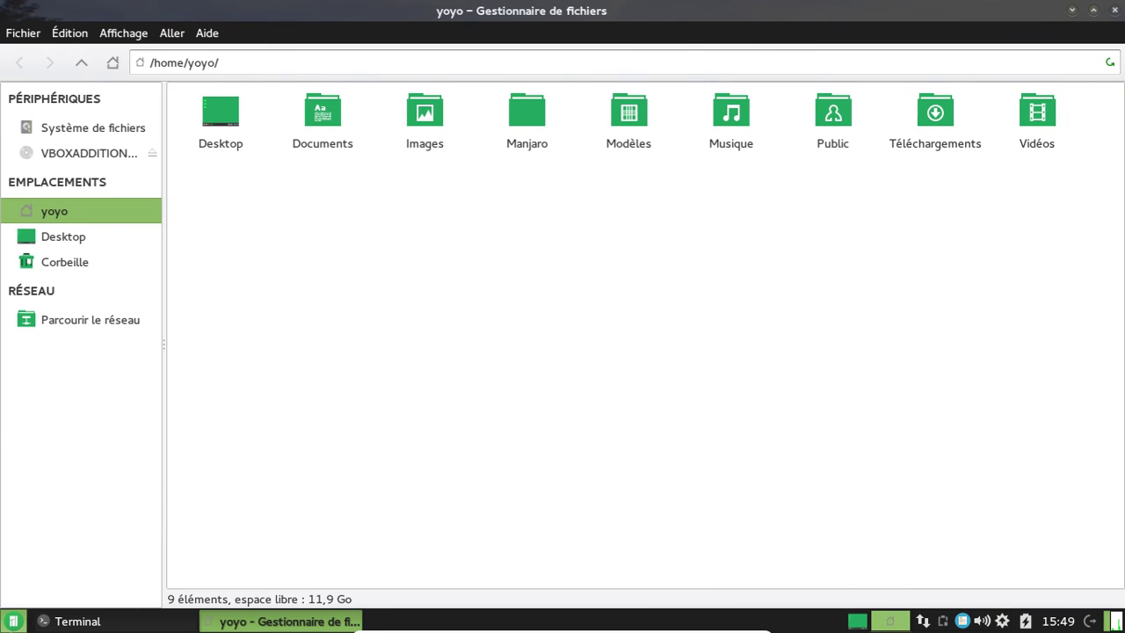
- Open the application launcher again to look through its remaining categories
{"action": "left_click", "coordinate": [13, 621]}
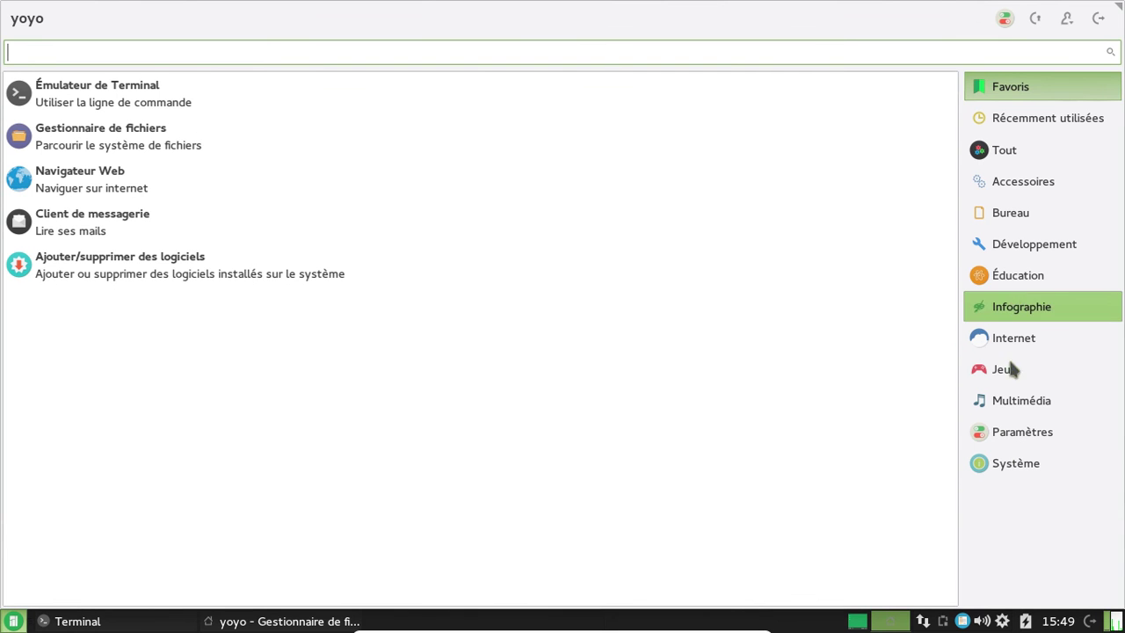